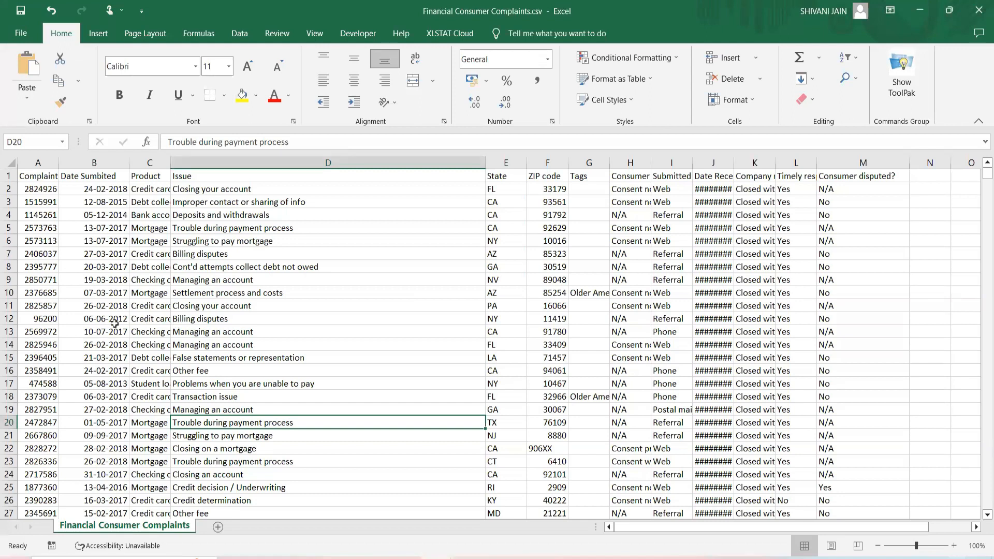
# Step: Add three new blank worksheets to the workbook, keeping the Financial Consumer Complaints sheet in view
pyautogui.click(168, 436)
pyautogui.click(220, 527)
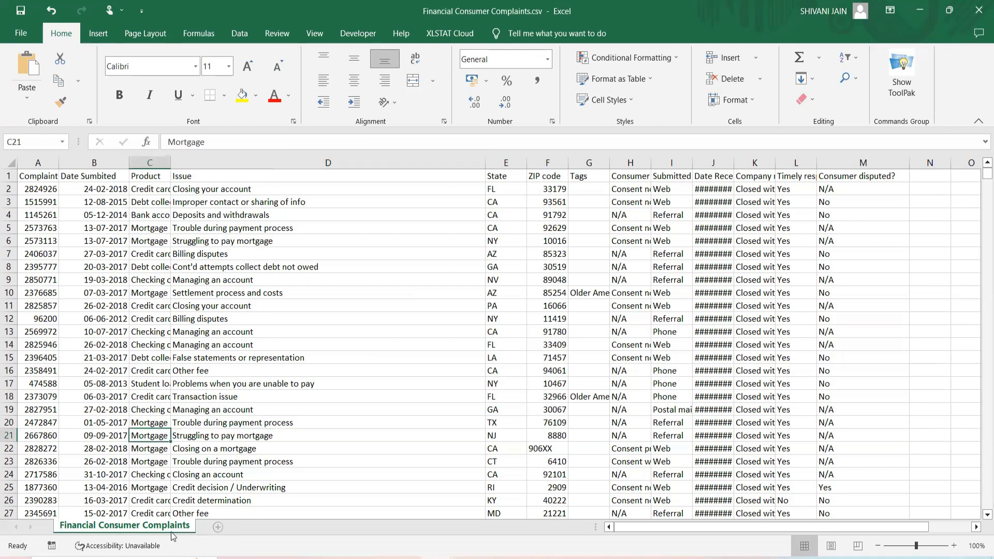
pyautogui.click(259, 527)
pyautogui.click(301, 526)
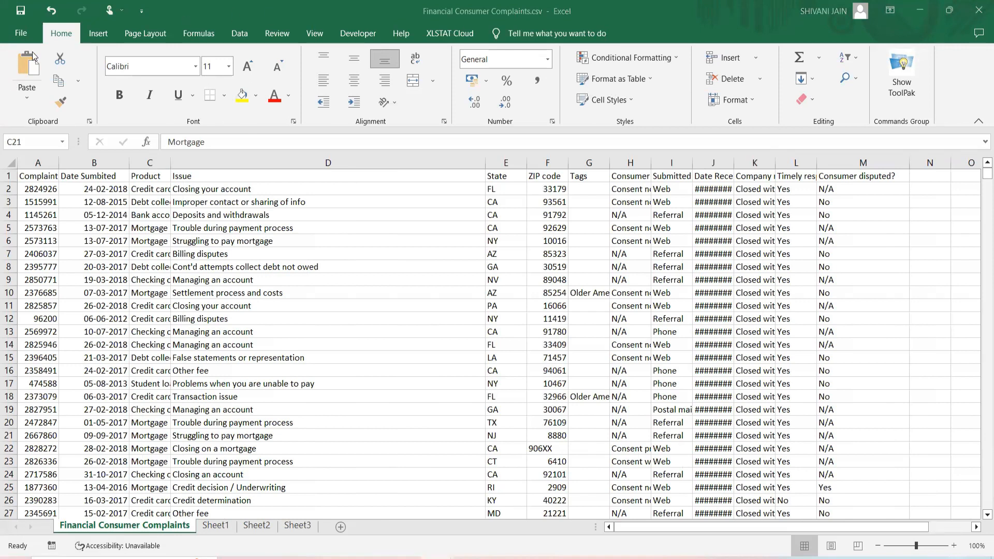
pyautogui.click(62, 35)
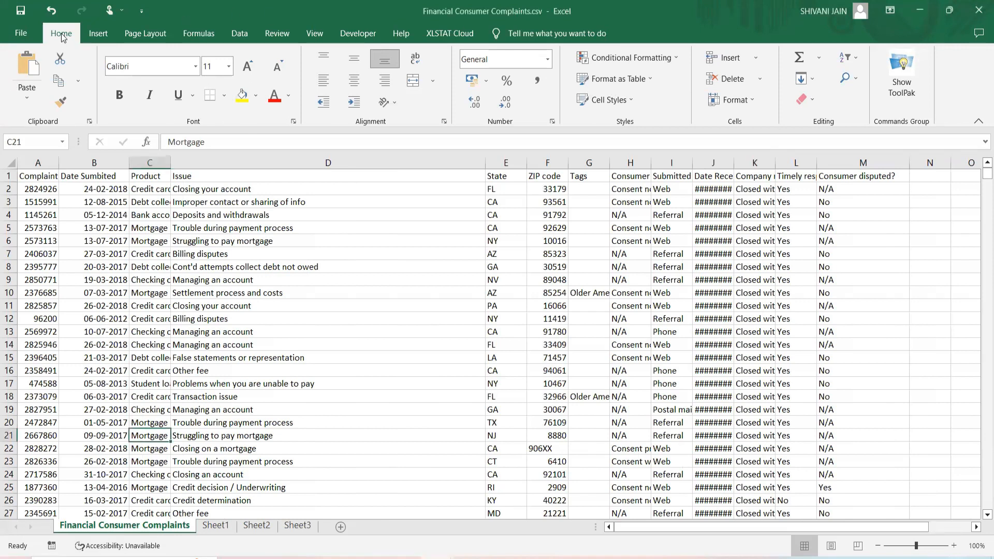
pyautogui.click(101, 34)
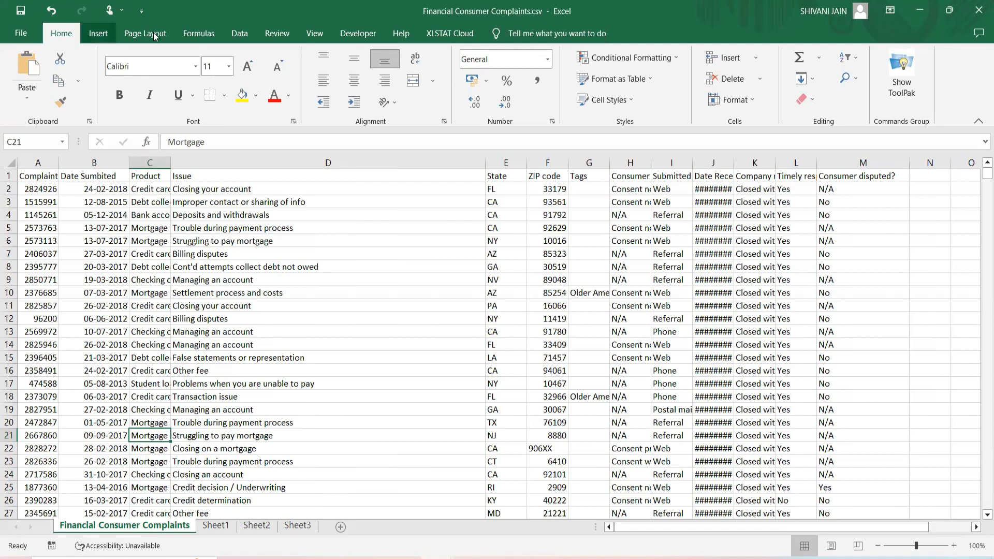
pyautogui.scroll(-3, 199, 33)
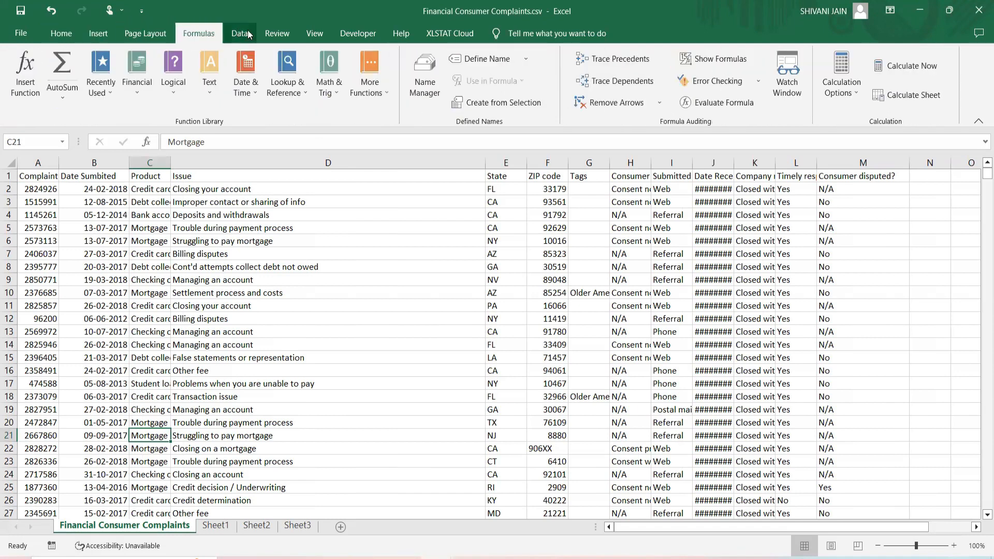
pyautogui.click(61, 35)
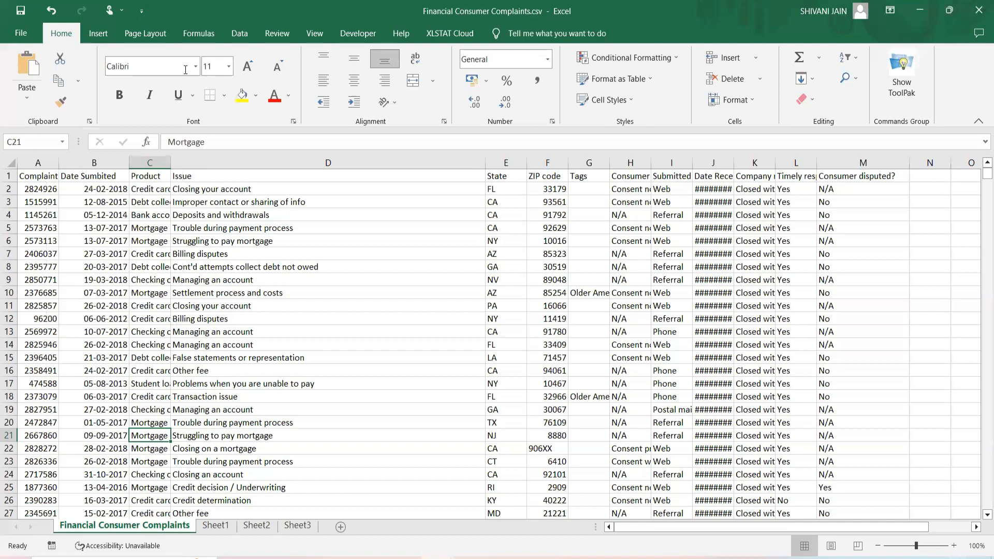
pyautogui.click(178, 95)
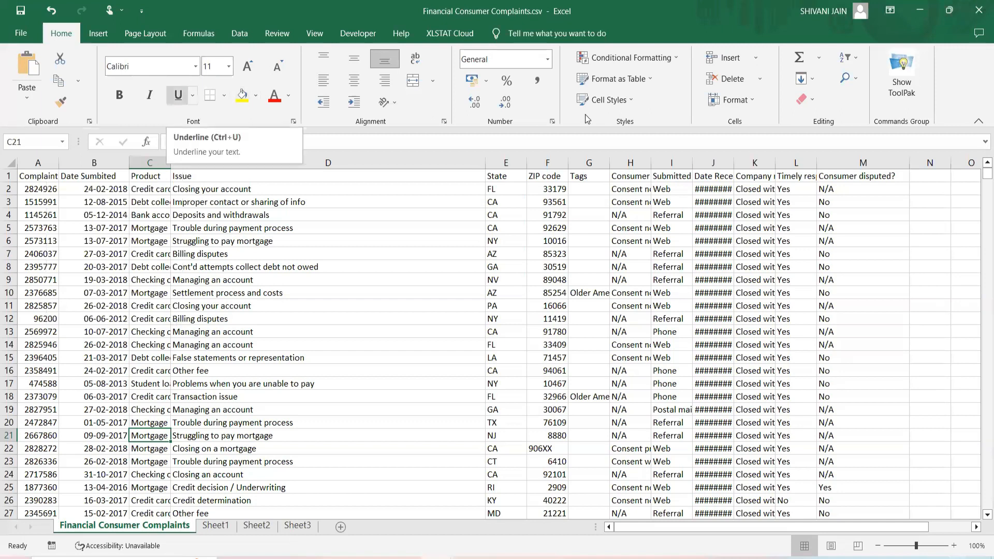
pyautogui.hotkey('ctrl', 'u')
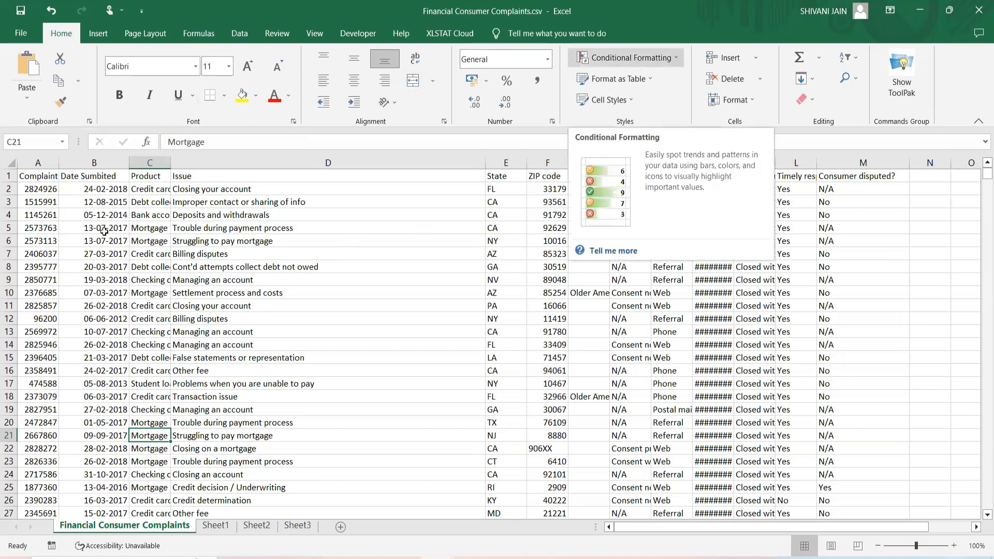
# Step: Select the Complaint ID values from A2 down to A10001 and examine where the data ends
pyautogui.click(35, 174)
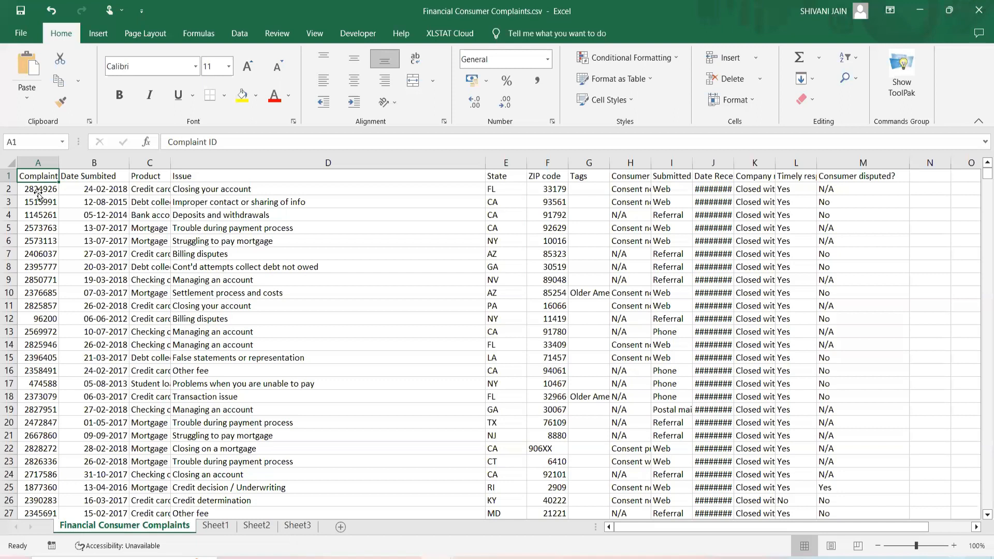
pyautogui.click(38, 193)
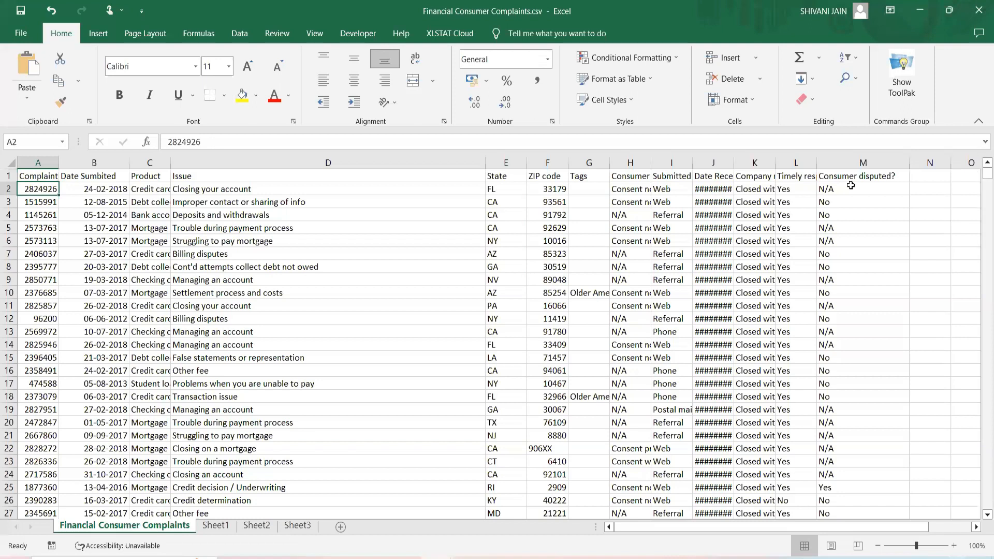
pyautogui.scroll(-16, 851, 185)
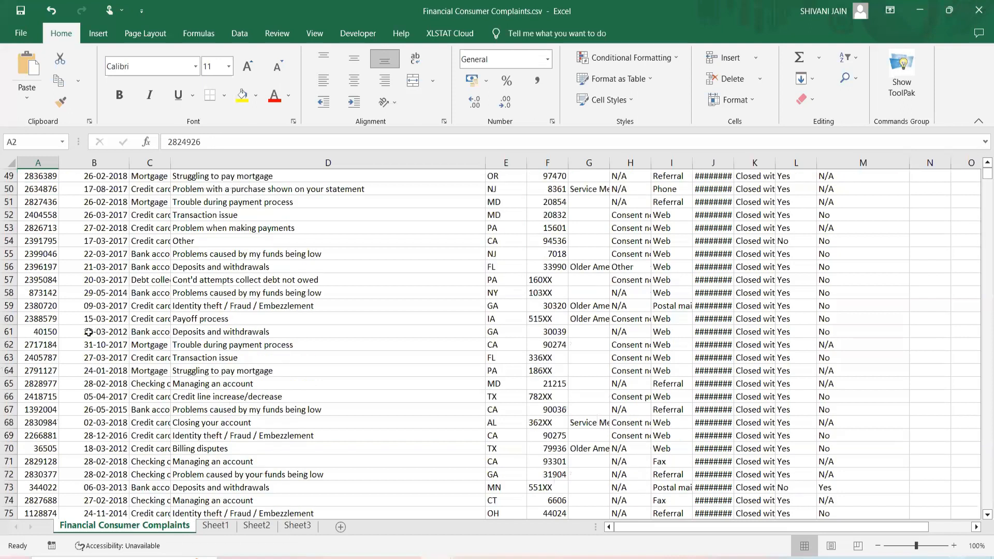
pyautogui.scroll(1, 88, 331)
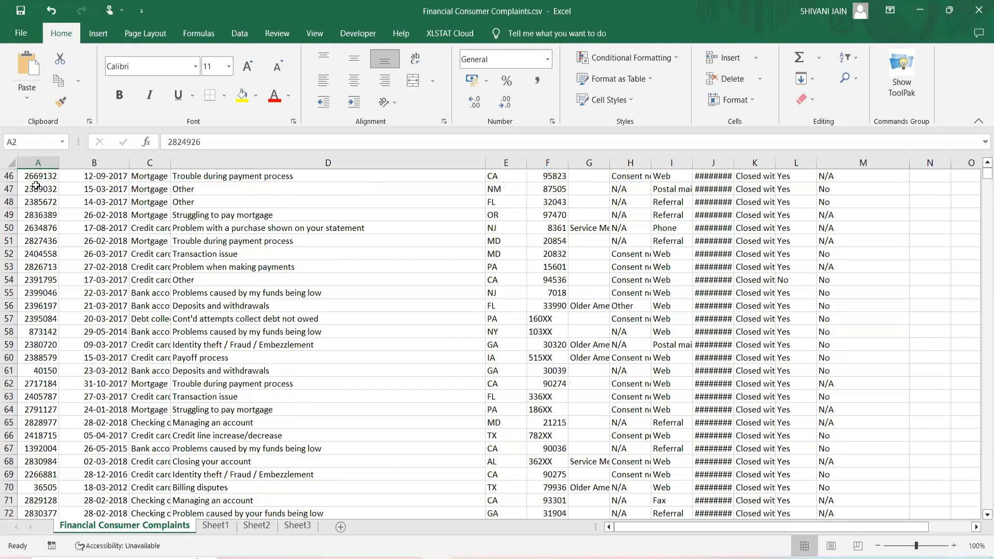
pyautogui.scroll(9, 36, 185)
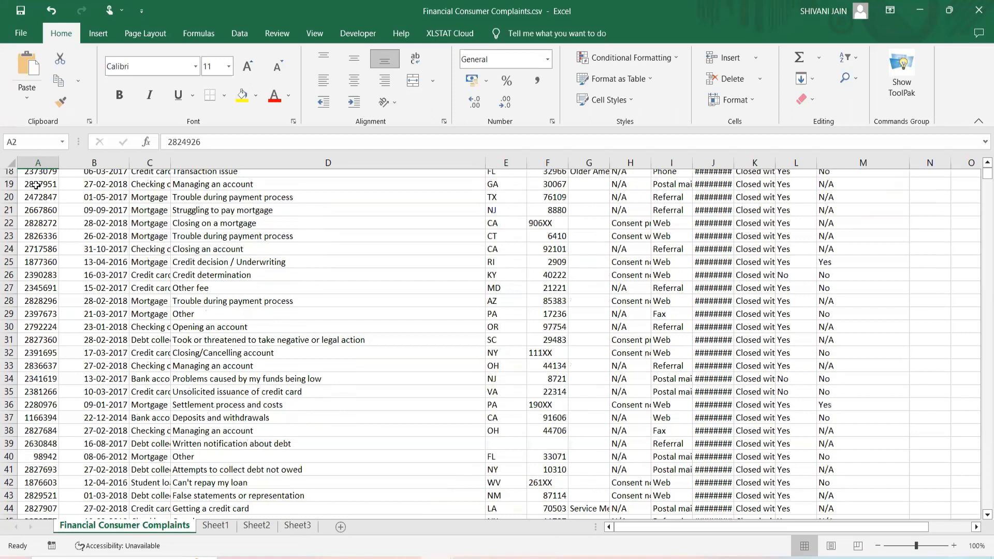
pyautogui.hotkey('ctrl', 'shift', 'Down')
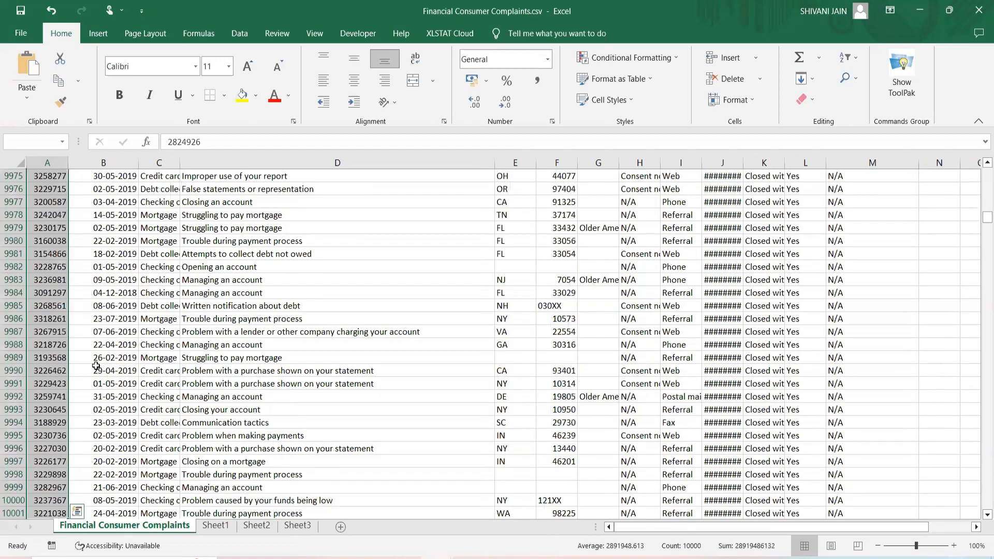
pyautogui.scroll(-5, 47, 321)
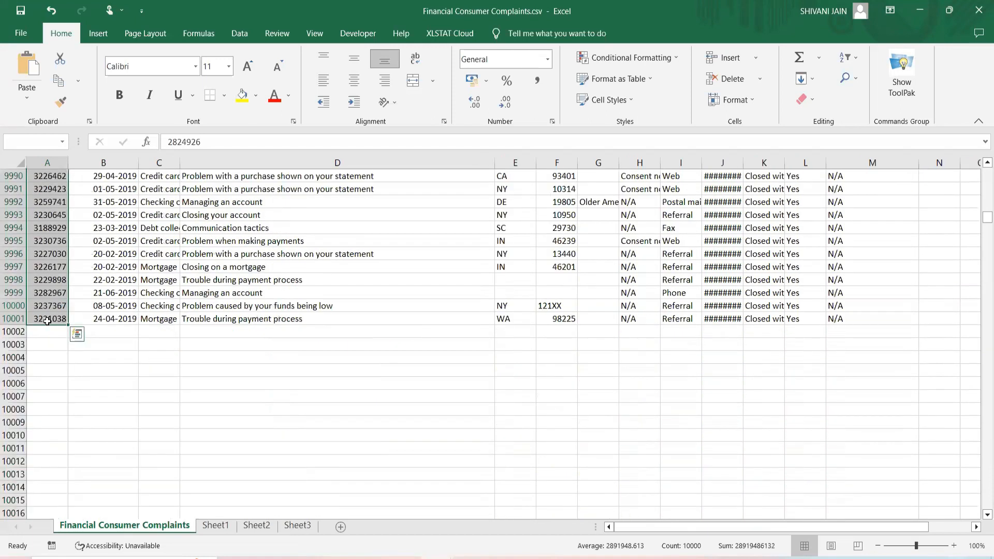
pyautogui.click(103, 384)
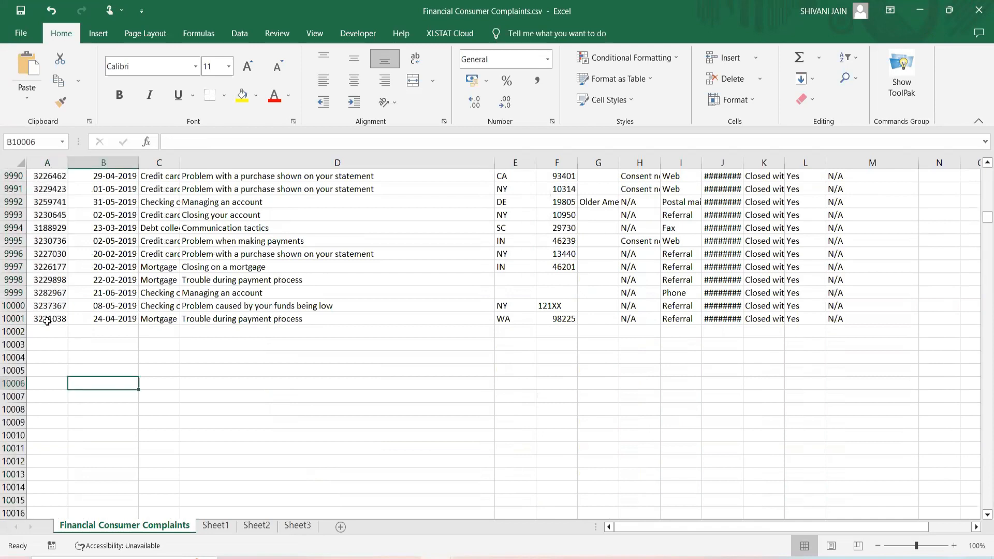
pyautogui.click(47, 321)
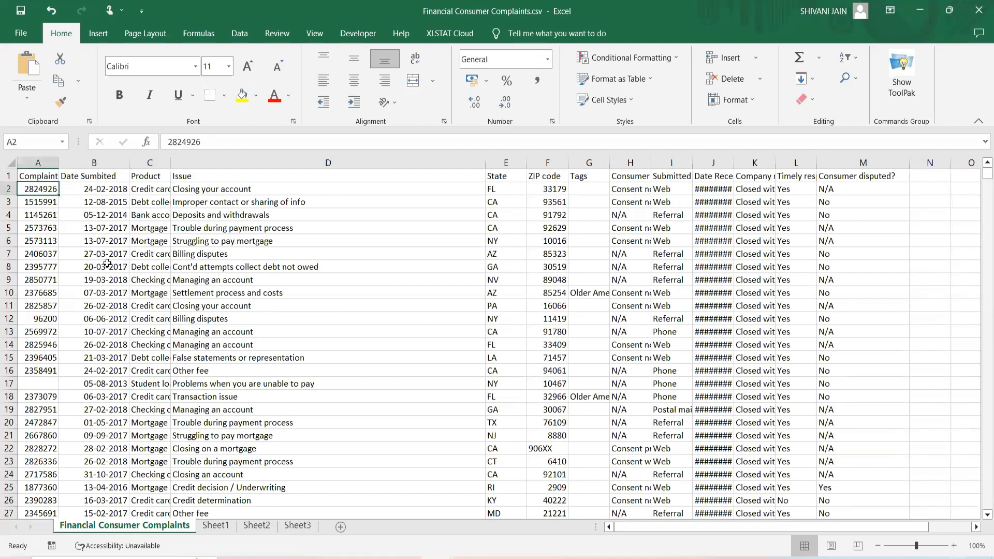
# Step: Select the Complaint ID values from A2 down to A16, then check the blank cell A17
pyautogui.hotkey('ctrl', 'shift', 'Down')
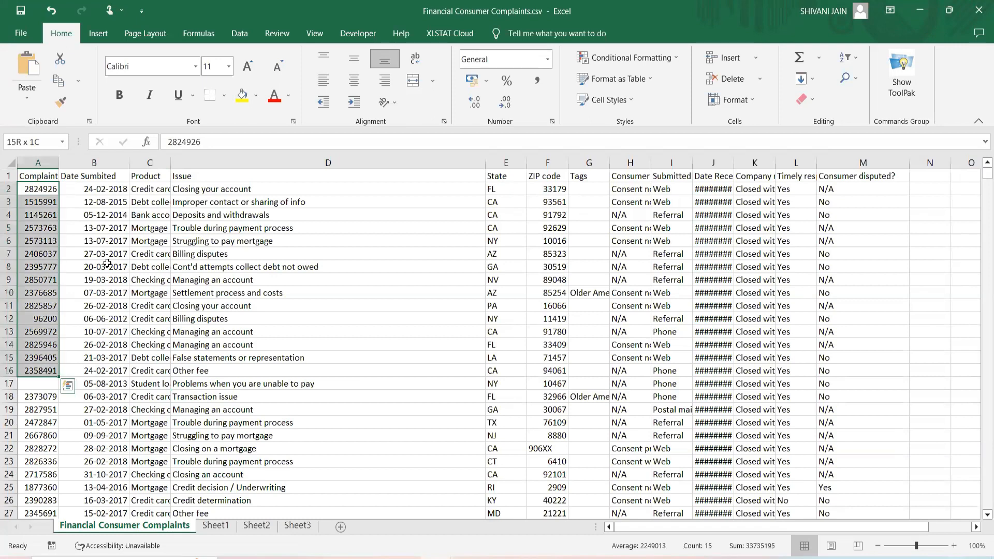
pyautogui.click(132, 361)
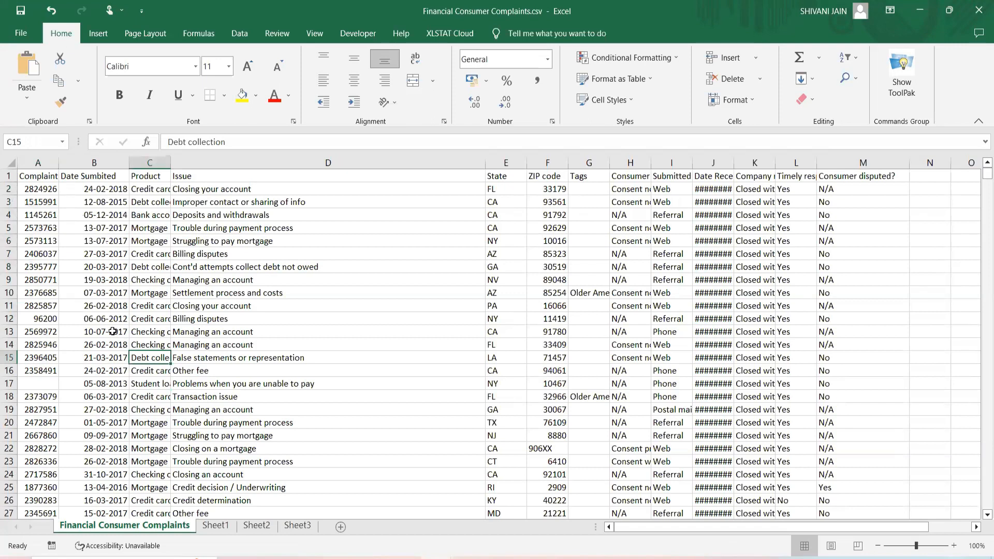
pyautogui.click(42, 381)
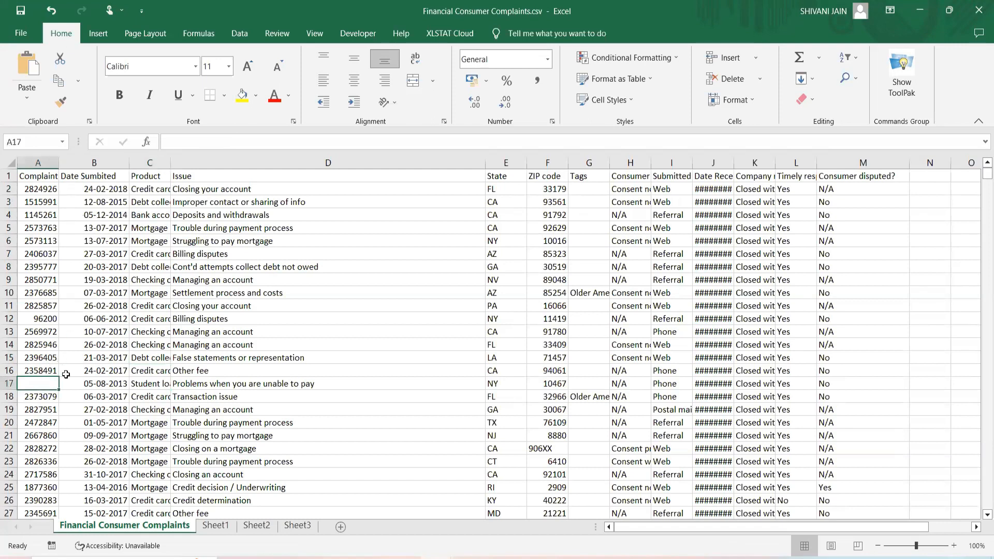
pyautogui.click(110, 357)
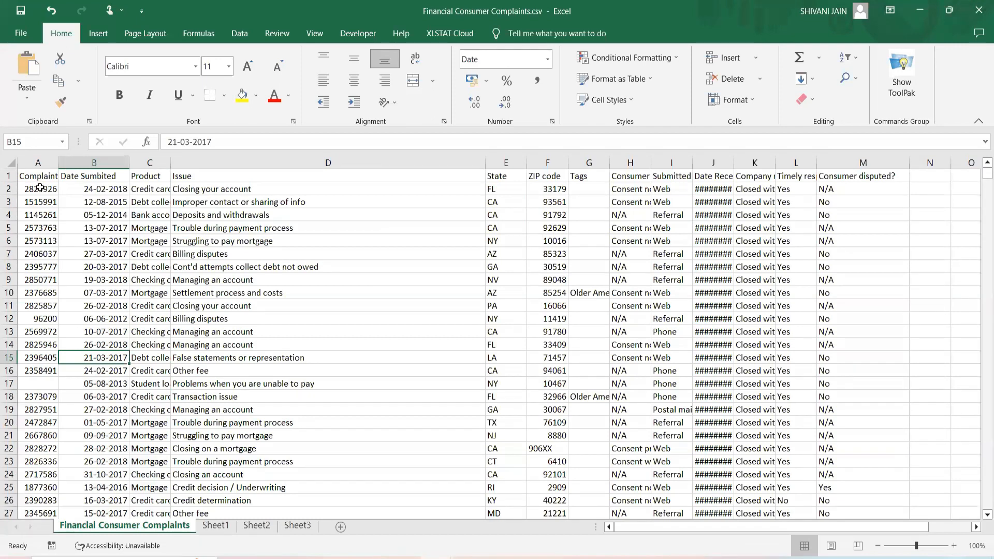
# Step: Extend the selection from A2 down past the blank cell and the last record to the sheet's final row
pyautogui.click(39, 188)
pyautogui.hotkey('ctrl', 'shift', 'Down')
pyautogui.hotkey('ctrl', 'shift', 'Down')
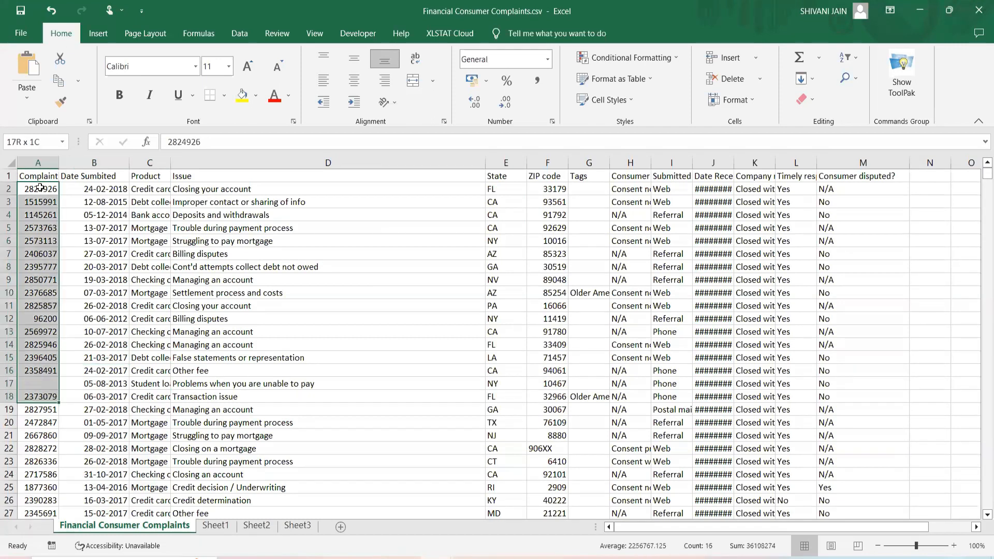
pyautogui.hotkey('ctrl', 'shift', 'Down')
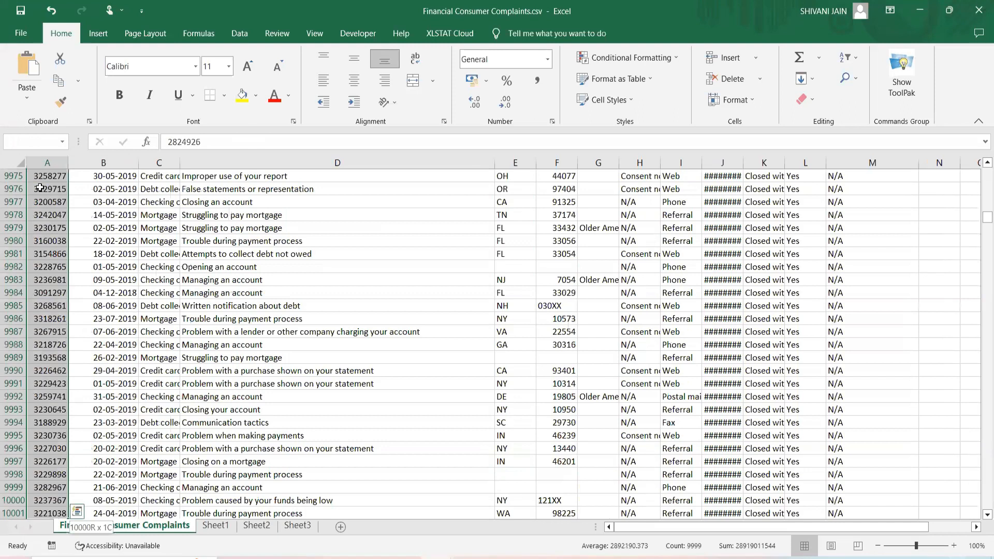
pyautogui.hotkey('ctrl', 'shift', 'Down')
# Step: Select column A upward from the empty cell A1048573 to the last Complaint ID record
pyautogui.click(64, 471)
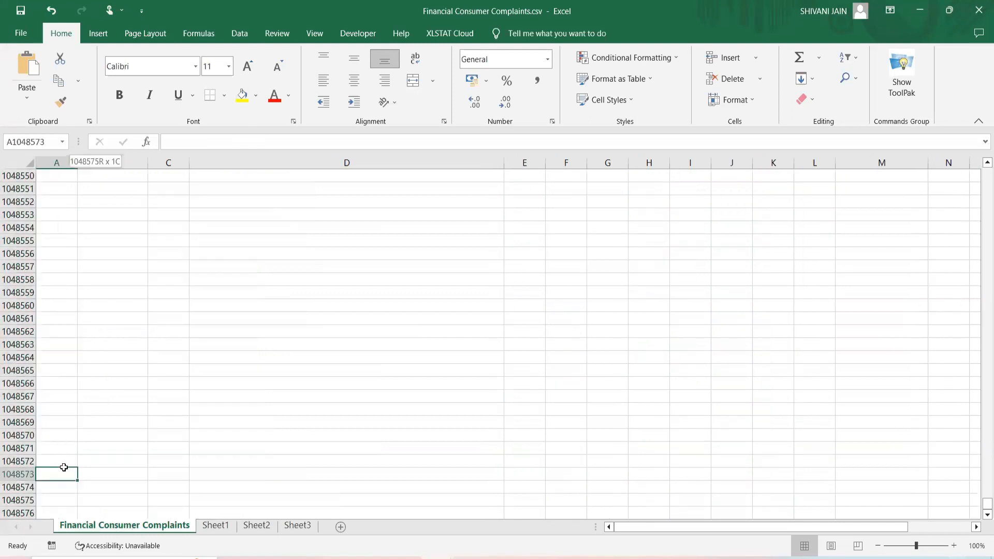
pyautogui.hotkey('ctrl', 'shift', 'Up')
pyautogui.scroll(5, 62, 389)
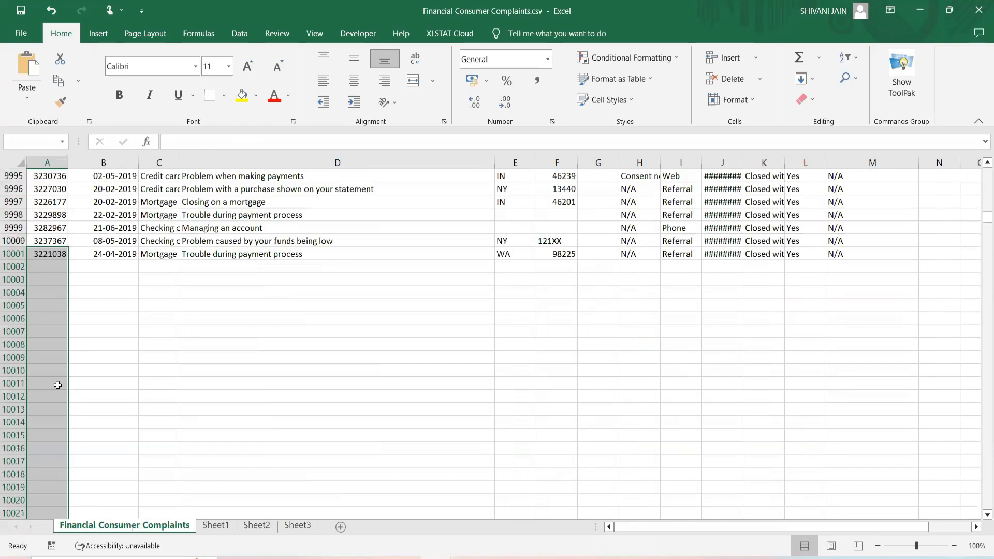
# Step: Select the Complaint ID column upward from the last record A10001 to the header in A1
pyautogui.click(50, 368)
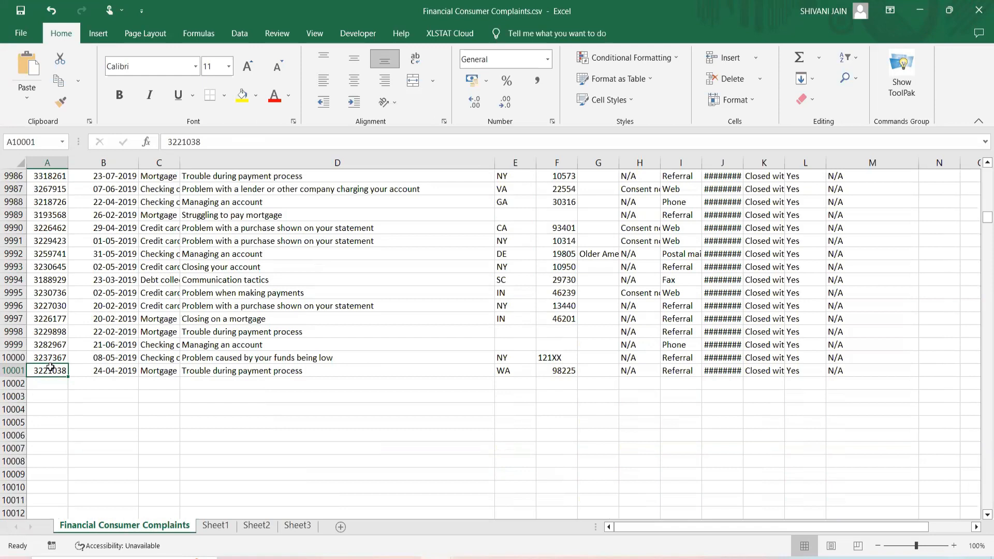
pyautogui.hotkey('ctrl', 'shift', 'Up')
pyautogui.hotkey('ctrl', 'shift', 'Up')
pyautogui.hotkey('ctrl', 'shift', 'Up')
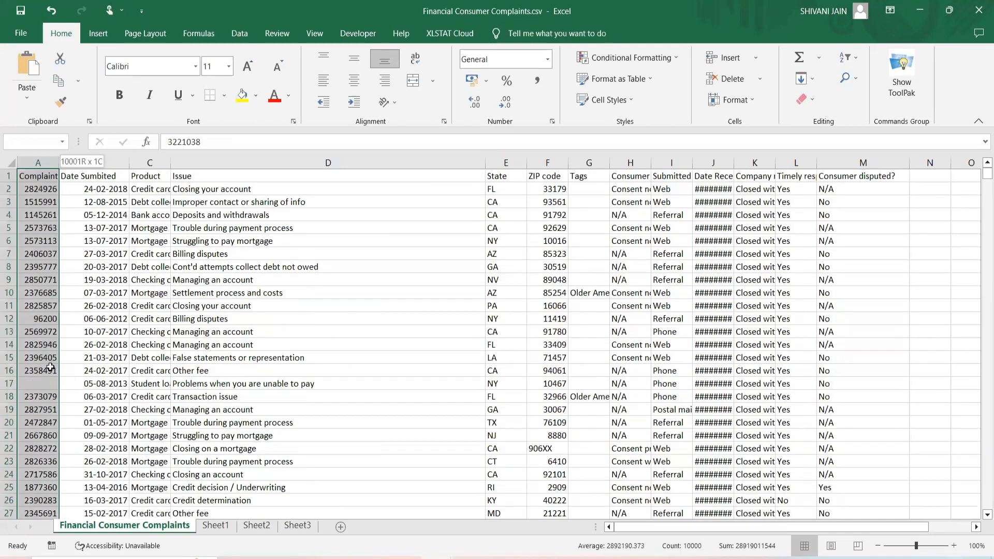
pyautogui.click(75, 379)
# Step: Select row 1 from A1 to the sheet's last column, then reduce the selection to the headers A1:M1
pyautogui.click(32, 172)
pyautogui.hotkey('ctrl', 'shift', 'Right')
pyautogui.hotkey('shift', 'space')
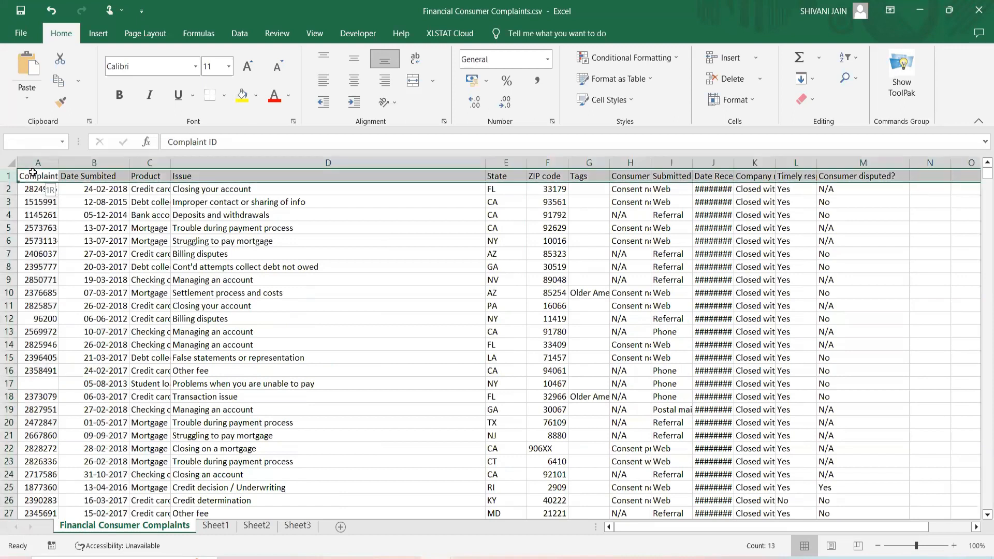
pyautogui.hotkey('ctrl', 'shift', 'Left')
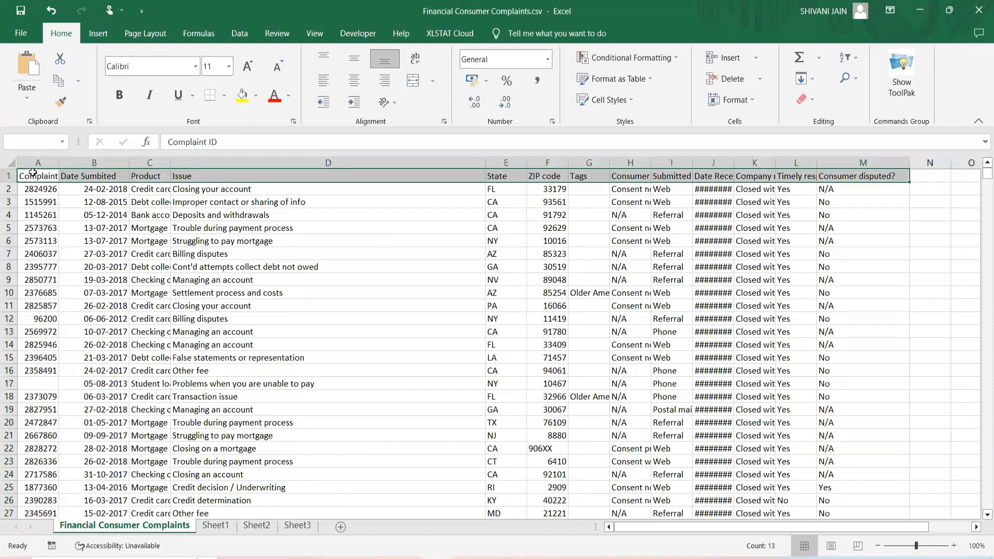
pyautogui.click(93, 375)
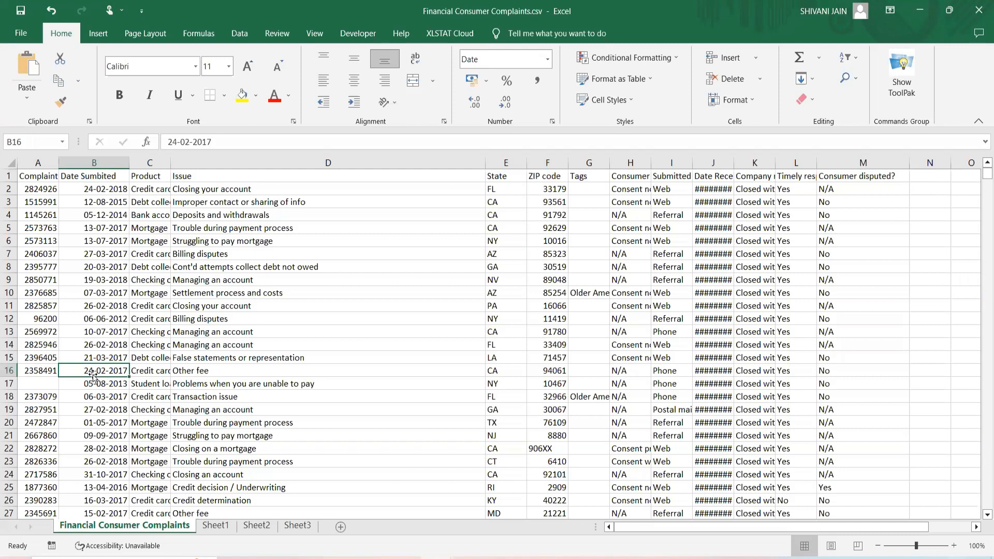
# Step: Extend the selection from A1 down the Complaint ID column one cell at a time to row 47
pyautogui.click(45, 181)
pyautogui.hotkey('shift', 'Down')
pyautogui.hotkey('shift', 'Down')
pyautogui.hotkey('shift', 'Down')
pyautogui.hotkey('shift', 'Down')
pyautogui.hotkey('shift', 'Down')
pyautogui.hotkey('shift', 'Down')
pyautogui.hotkey('shift', 'Down')
pyautogui.hotkey('shift', 'Down')
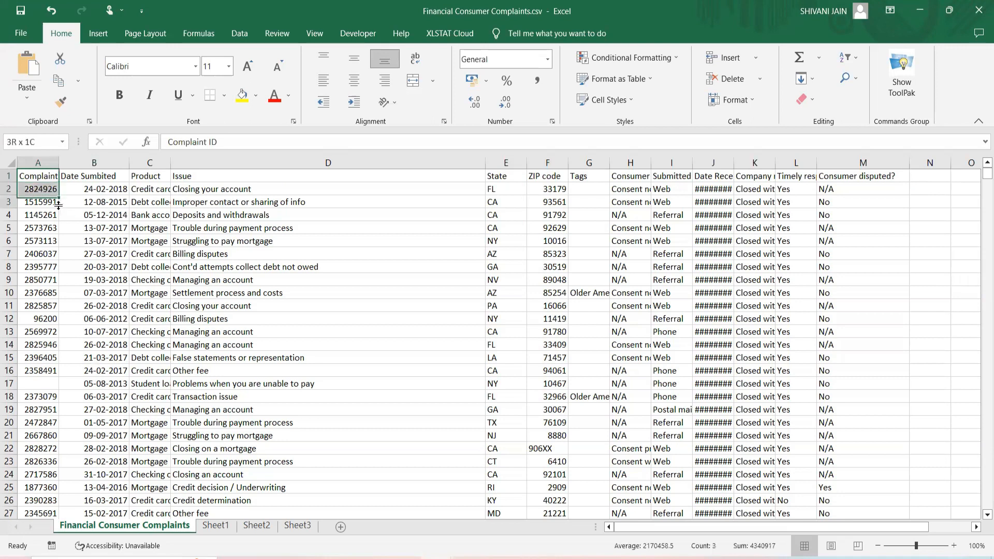
pyautogui.hotkey('shift', 'Down')
pyautogui.hotkey('shift', 'Down')
pyautogui.hotkey('shift', 'Down')
pyautogui.hotkey('shift', 'Down')
pyautogui.hotkey('shift', 'Down')
pyautogui.hotkey('shift', 'Down')
pyautogui.hotkey('shift', 'Down')
pyautogui.hotkey('shift', 'Down')
pyautogui.hotkey('shift', 'Down')
pyautogui.hotkey('shift', 'Down')
pyautogui.hotkey('shift', 'Down')
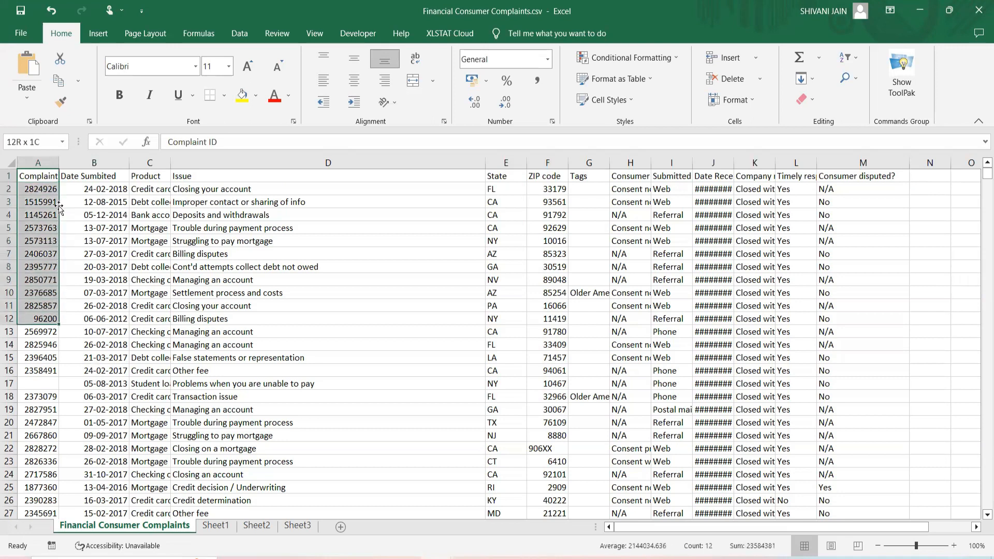
pyautogui.hotkey('shift', 'Down')
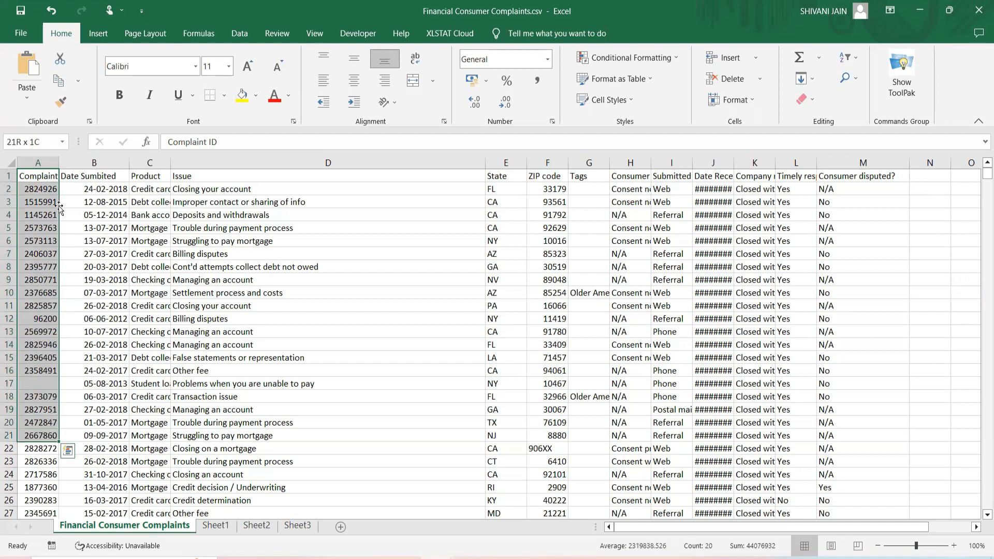
pyautogui.hotkey('shift', 'Down')
pyautogui.hotkey('shift', 'Down')
pyautogui.hotkey('shift', 'Down')
pyautogui.hotkey('shift', 'Down')
pyautogui.hotkey('shift', 'Down')
pyautogui.hotkey('shift', 'Down')
pyautogui.hotkey('shift', 'Down')
pyautogui.hotkey('shift', 'Down')
pyautogui.hotkey('shift', 'Down')
pyautogui.hotkey('shift', 'Down')
pyautogui.hotkey('shift', 'Down')
pyautogui.hotkey('shift', 'Down')
pyautogui.hotkey('shift', 'Down')
pyautogui.hotkey('shift', 'Down')
pyautogui.hotkey('shift', 'Down')
pyautogui.hotkey('shift', 'Down')
pyautogui.hotkey('shift', 'Down')
pyautogui.hotkey('shift', 'Down')
pyautogui.hotkey('shift', 'Down')
pyautogui.hotkey('shift', 'Down')
pyautogui.hotkey('shift', 'Down')
pyautogui.hotkey('shift', 'Down')
pyautogui.hotkey('shift', 'Down')
pyautogui.hotkey('shift', 'Down')
pyautogui.hotkey('shift', 'Down')
pyautogui.hotkey('shift', 'Down')
# Step: Shrink the Complaint ID column selection upward one cell at a time until only A1 is selected
pyautogui.hotkey('shift', 'Up')
pyautogui.hotkey('shift', 'Up')
pyautogui.hotkey('shift', 'Up')
pyautogui.hotkey('shift', 'Up')
pyautogui.hotkey('shift', 'Up')
pyautogui.hotkey('shift', 'Up')
pyautogui.hotkey('shift', 'Up')
pyautogui.hotkey('shift', 'Up')
pyautogui.hotkey('shift', 'Up')
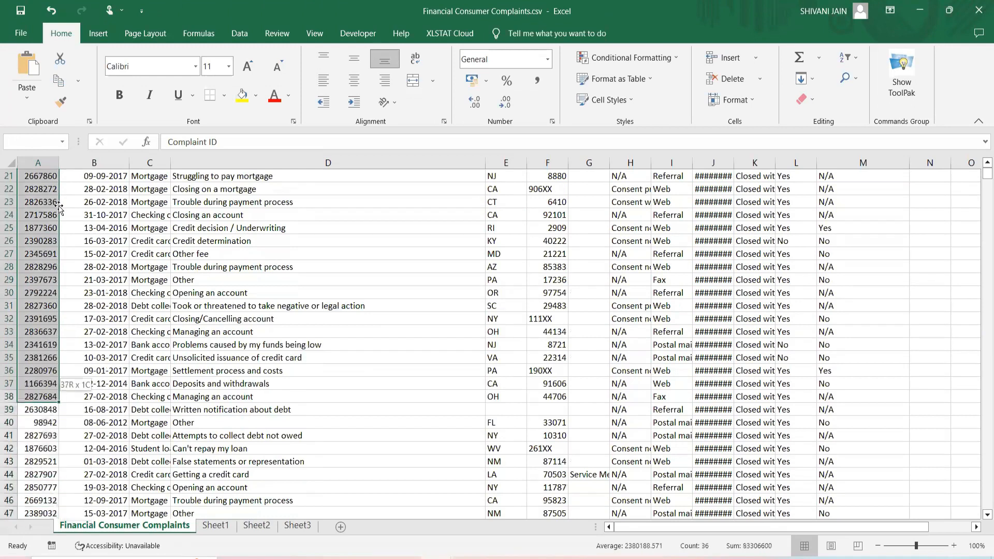
pyautogui.hotkey('shift', 'Up')
pyautogui.hotkey('shift', 'Up')
pyautogui.hotkey('shift', 'Up')
pyautogui.hotkey('shift', 'Up')
pyautogui.hotkey('shift', 'Up')
pyautogui.hotkey('shift', 'Up')
pyautogui.hotkey('shift', 'Up')
pyautogui.hotkey('shift', 'Up')
pyautogui.hotkey('shift', 'Up')
pyautogui.hotkey('shift', 'Up')
pyautogui.hotkey('shift', 'Up')
pyautogui.hotkey('shift', 'Up')
pyautogui.hotkey('shift', 'Up')
pyautogui.hotkey('shift', 'Up')
pyautogui.hotkey('shift', 'Up')
pyautogui.hotkey('shift', 'Up')
pyautogui.hotkey('shift', 'Up')
pyautogui.hotkey('shift', 'Up')
pyautogui.hotkey('shift', 'Up')
pyautogui.hotkey('shift', 'Up')
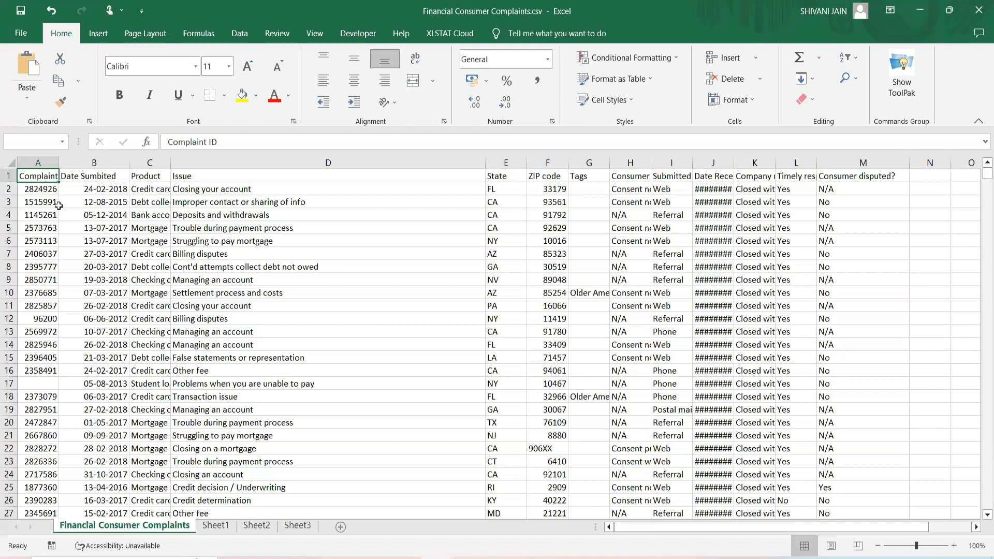
# Step: Extend the selection from A1 to A16 and back, and repeat the technique one cell at a time over three cells
pyautogui.hotkey('ctrl', 'shift', 'Down')
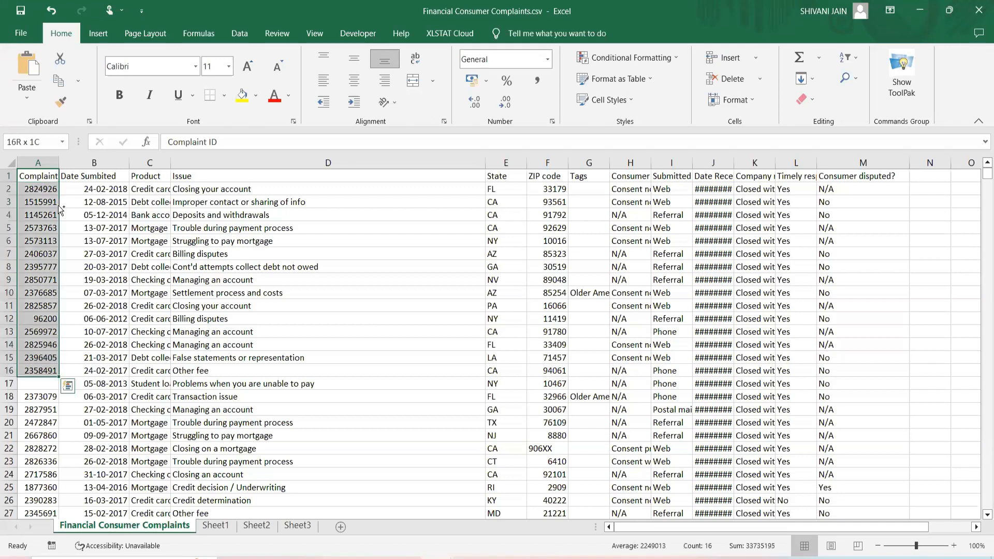
pyautogui.hotkey('ctrl', 'shift', 'Up')
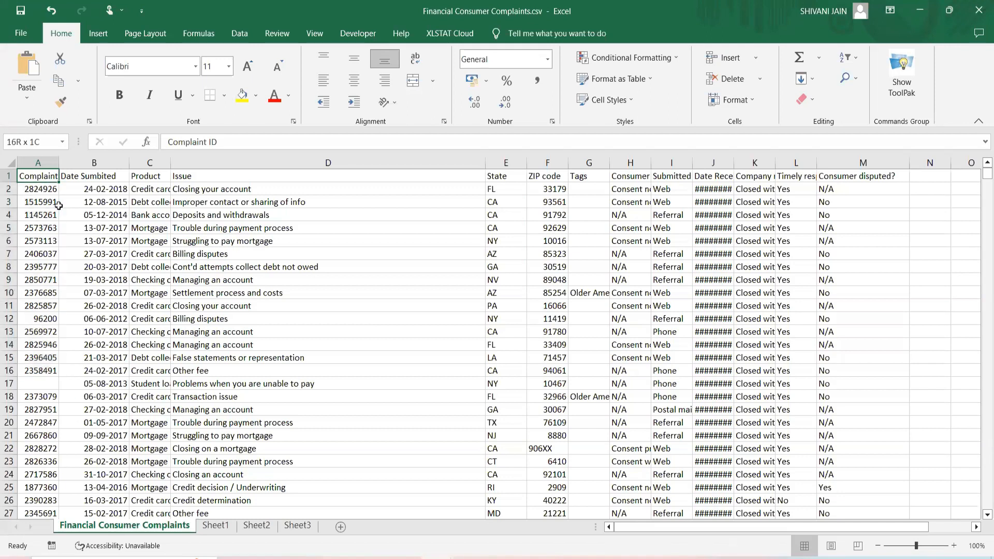
pyautogui.hotkey('shift', 'Down')
pyautogui.hotkey('shift', 'Down')
pyautogui.hotkey('shift', 'Down')
pyautogui.hotkey('shift', 'Up')
pyautogui.hotkey('shift', 'Up')
pyautogui.hotkey('shift', 'Up')
pyautogui.click(59, 205)
# Step: Select whole columns A through E, and after clearing that selection, whole columns A through L
pyautogui.moveTo(37, 162); pyautogui.dragTo(518, 165)
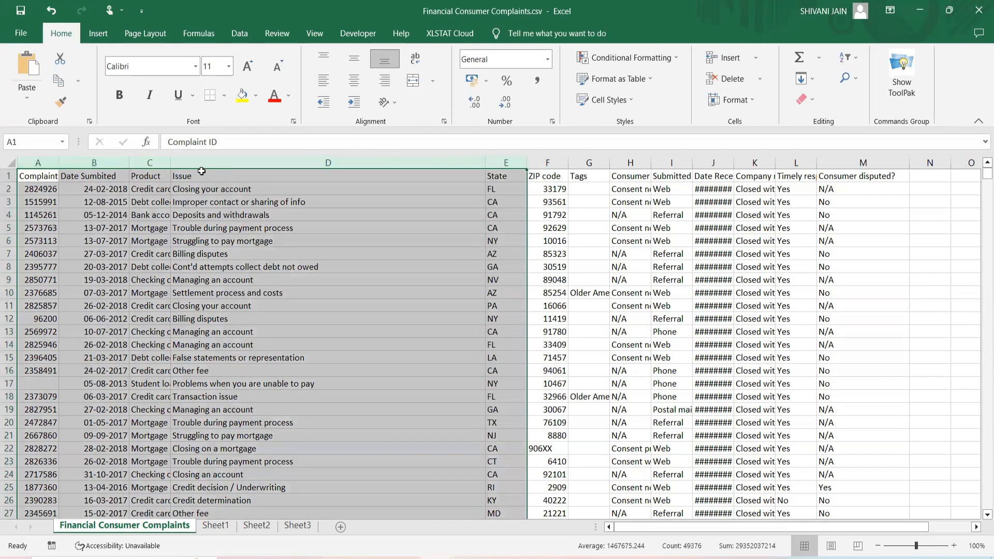
pyautogui.click(805, 185)
pyautogui.moveTo(38, 162); pyautogui.dragTo(829, 155)
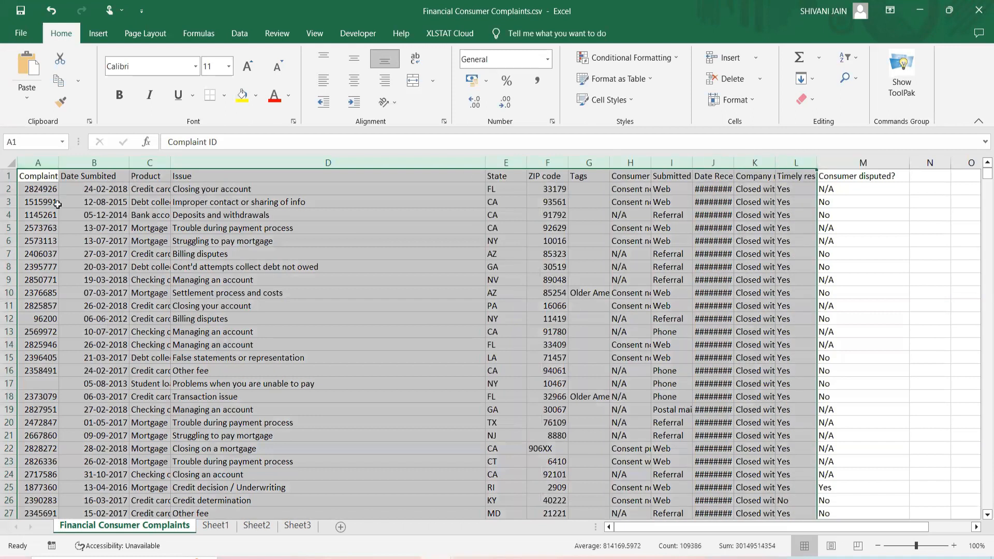
pyautogui.click(38, 202)
# Step: Select whole rows 1 through 27, and finish by selecting only the Complaint ID header in A1
pyautogui.moveTo(8, 177); pyautogui.dragTo(4, 513)
pyautogui.click(94, 435)
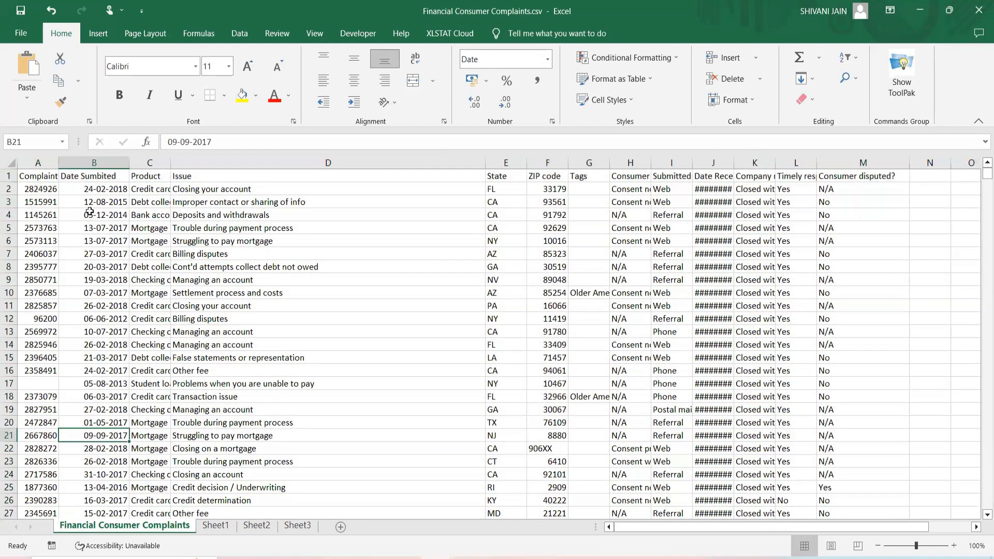
pyautogui.click(47, 177)
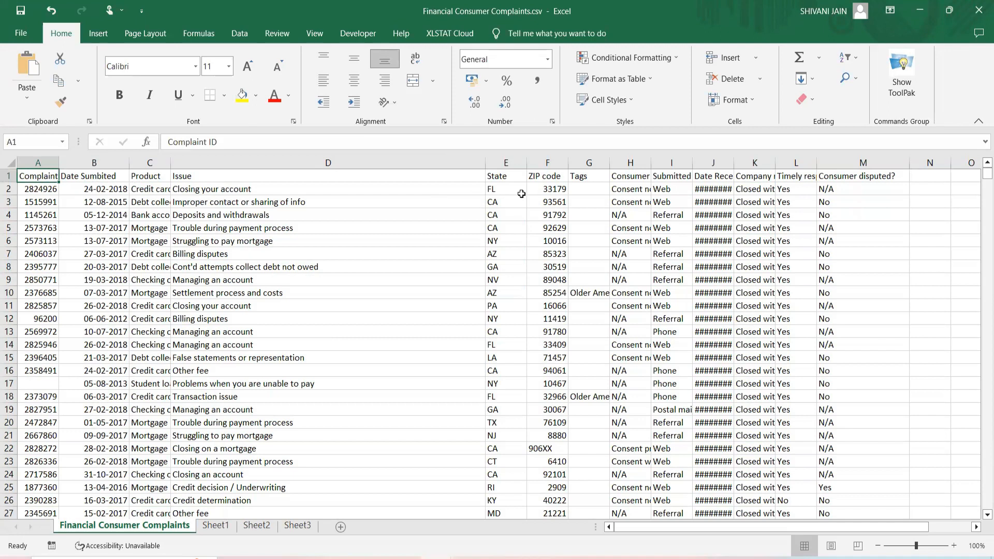
# Step: AutoFit the width of the Submitted via column and select its header cell I1
pyautogui.click(671, 175)
pyautogui.doubleClick(692, 163)
pyautogui.click(703, 190)
pyautogui.press('Up')
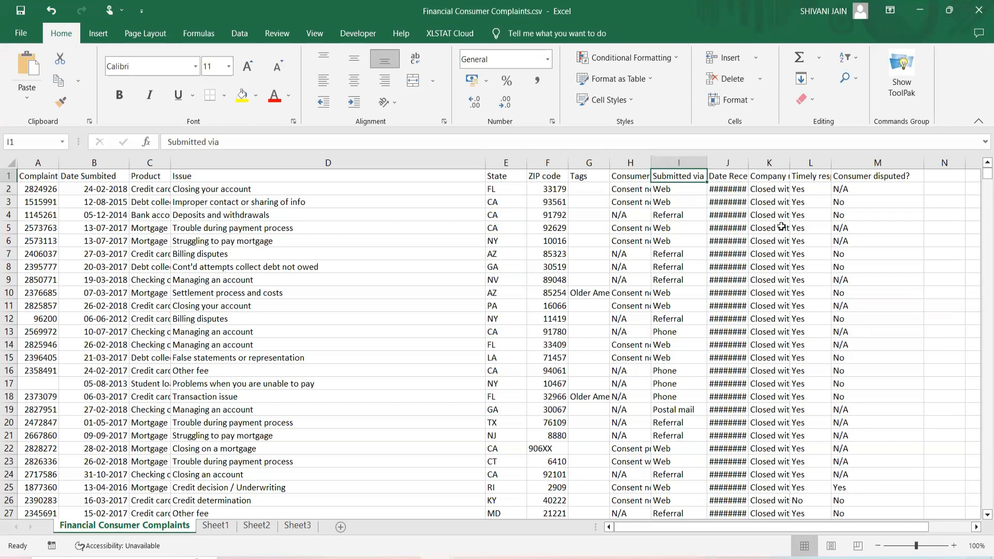
# Step: Select the Submitted via header in I1 and turn on filters for the header row
pyautogui.click(778, 360)
pyautogui.click(682, 185)
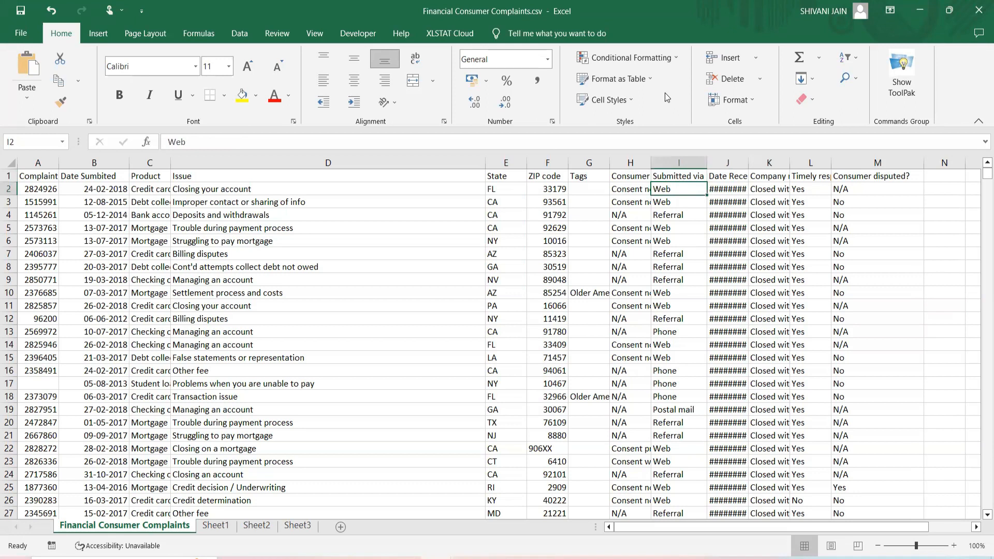
pyautogui.press('Up')
pyautogui.hotkey('ctrl', 'shift', 'l')
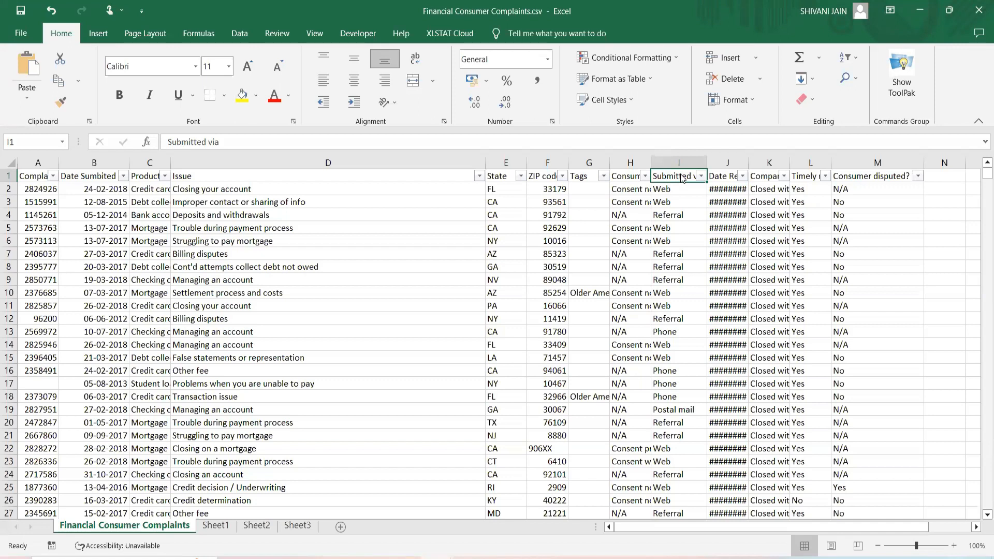
# Step: Turn the header row's filters off and on again from the Submitted via header in I1
pyautogui.click(668, 215)
pyautogui.click(668, 176)
pyautogui.click(667, 217)
pyautogui.click(671, 176)
pyautogui.hotkey('ctrl', 'shift', 'l')
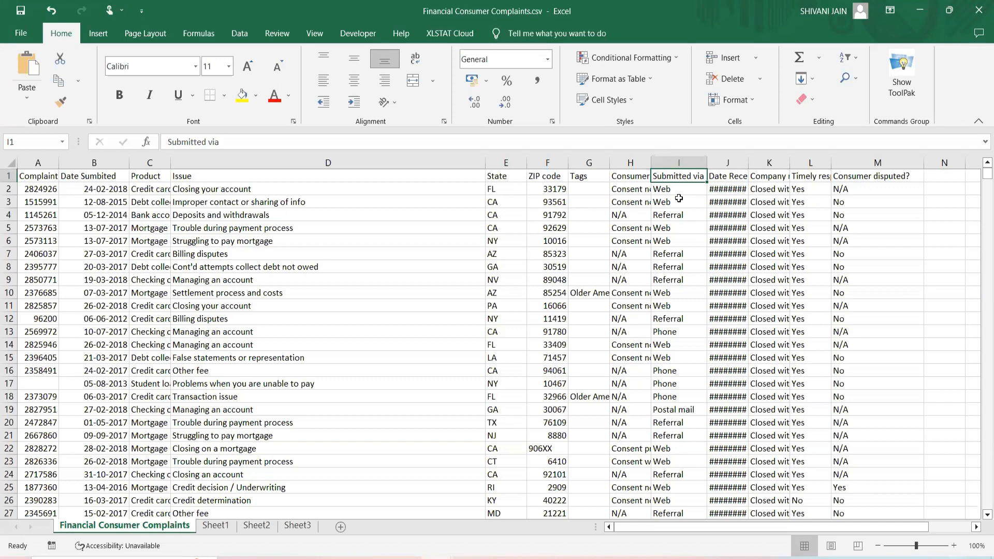
pyautogui.hotkey('ctrl', 'shift', 'l')
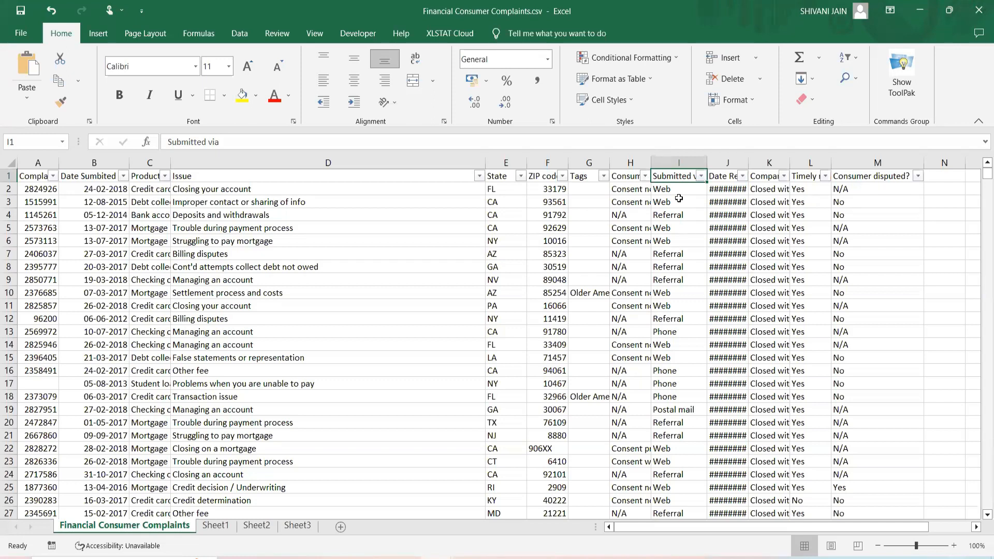
# Step: Filter the Submitted via column to Email only and select the matching record's Submitted via cell
pyautogui.click(701, 176)
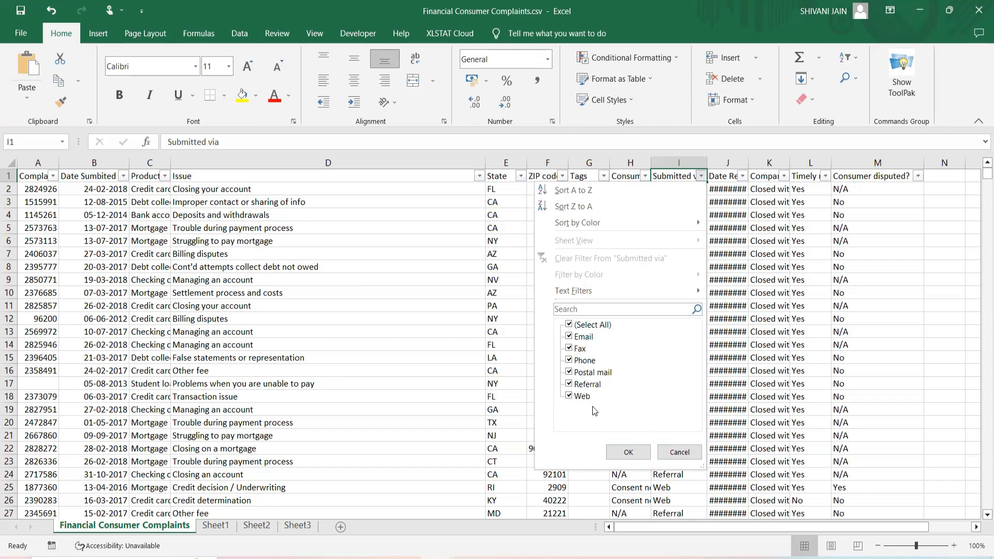
pyautogui.click(569, 325)
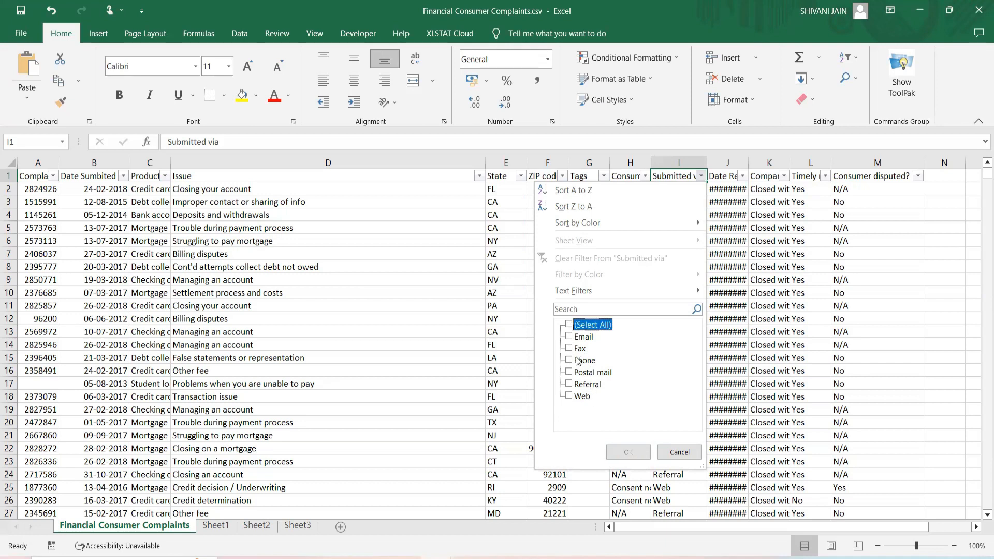
pyautogui.click(568, 337)
pyautogui.click(623, 451)
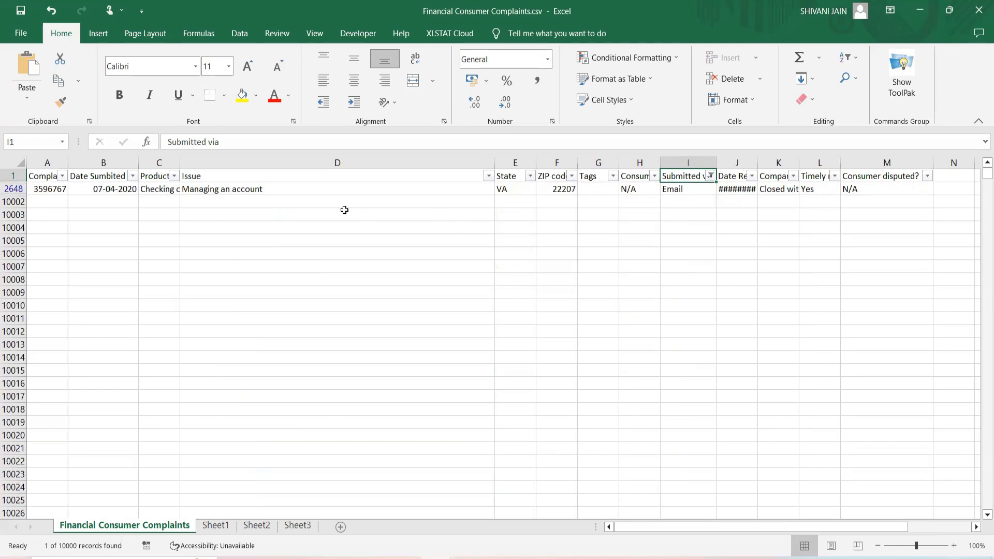
pyautogui.click(241, 232)
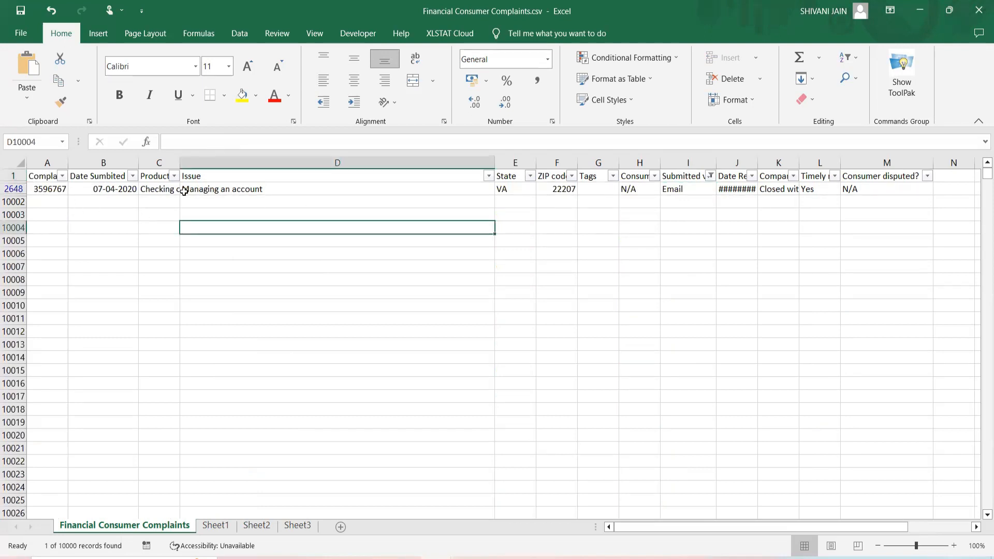
pyautogui.click(676, 188)
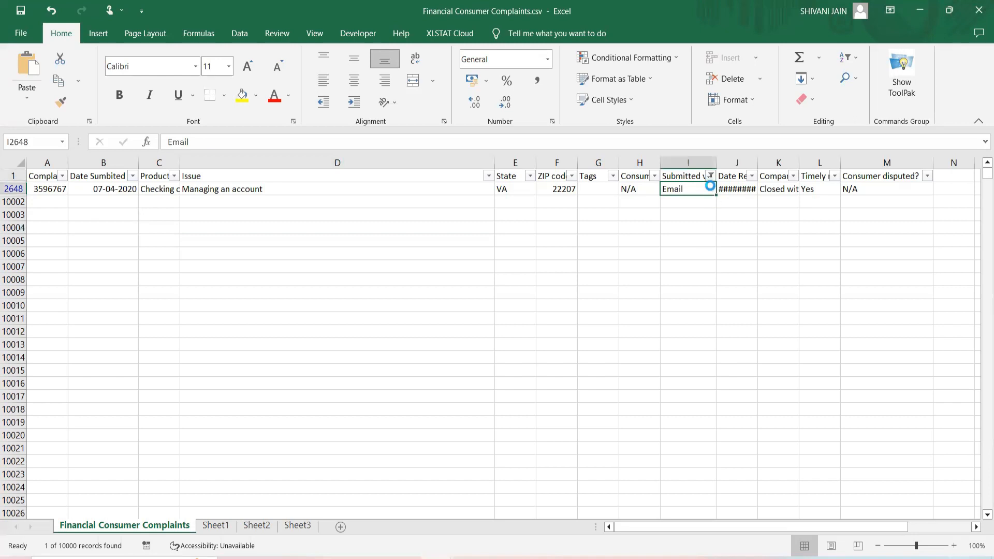
# Step: Change the Submitted via filter to Phone only, and then to Postal mail only
pyautogui.click(711, 177)
pyautogui.click(579, 337)
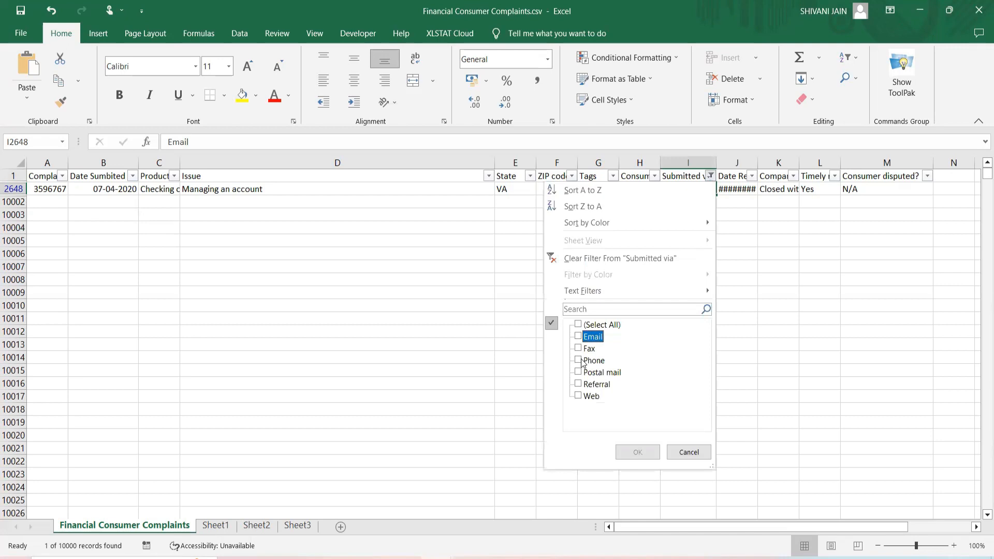
pyautogui.click(578, 360)
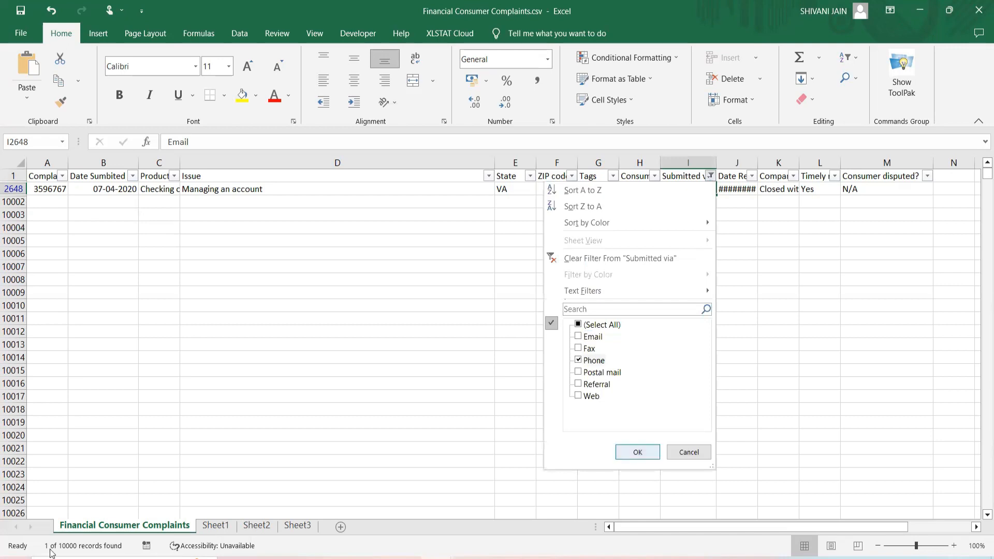
pyautogui.press('Return')
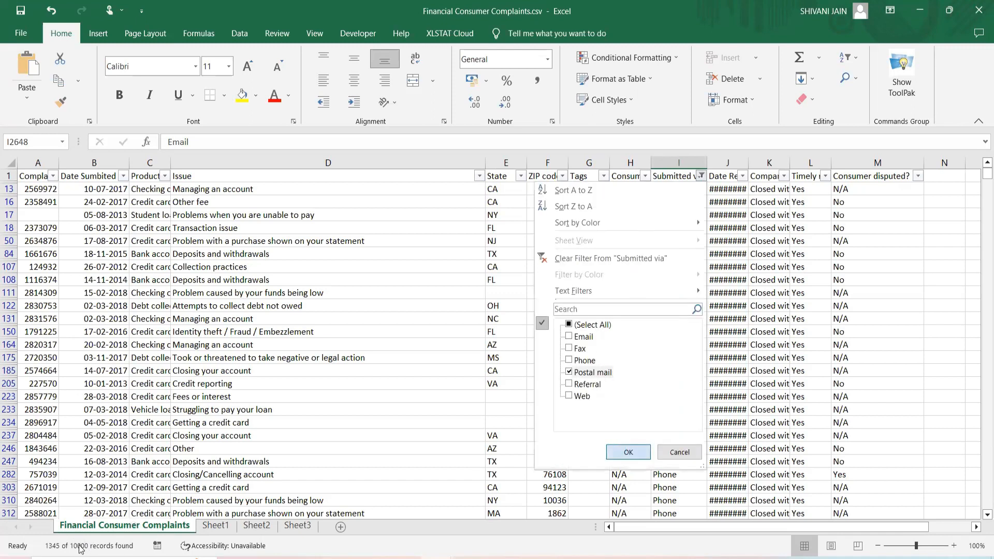
pyautogui.press('Return')
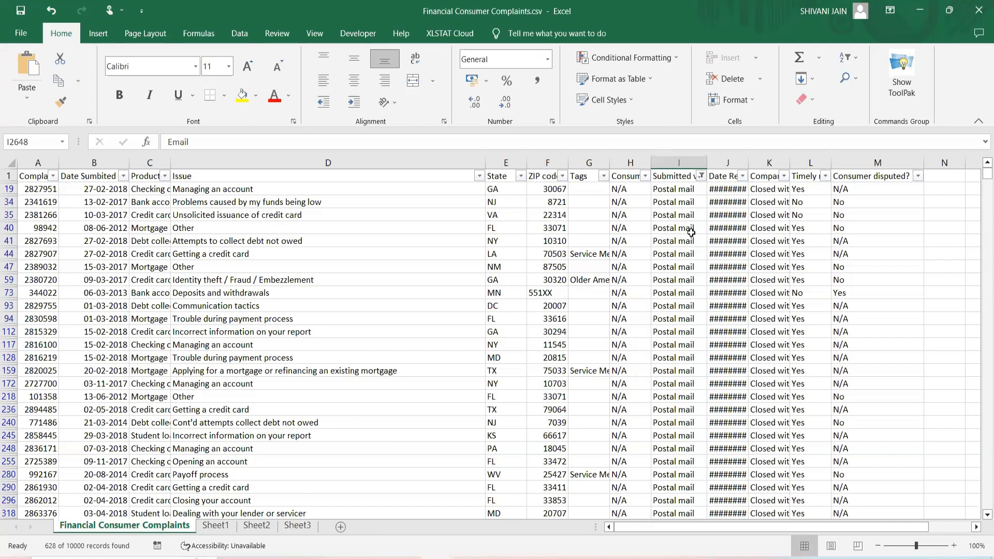
# Step: Filter the Timely response? column to Yes only, in addition to the Postal mail filter
pyautogui.click(671, 175)
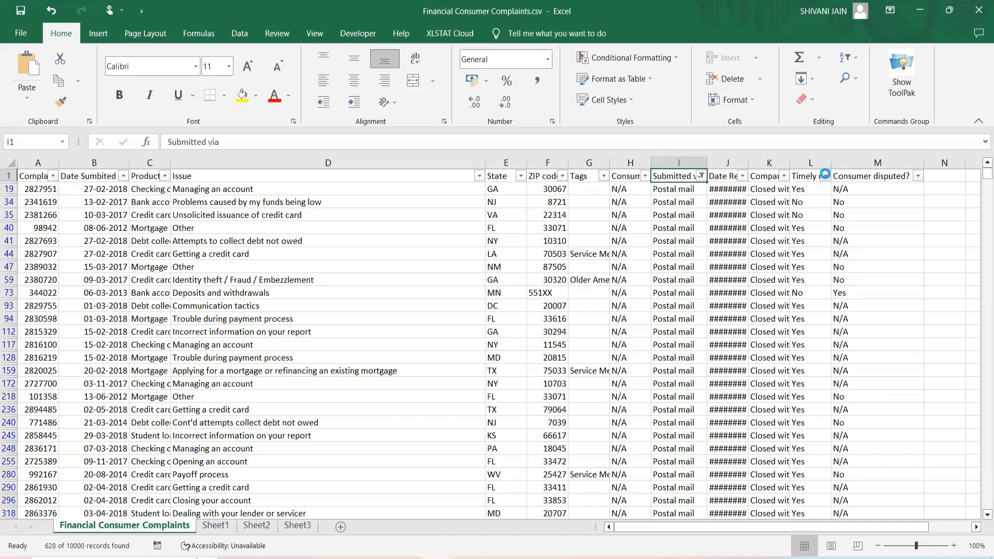
pyautogui.click(825, 176)
pyautogui.click(693, 336)
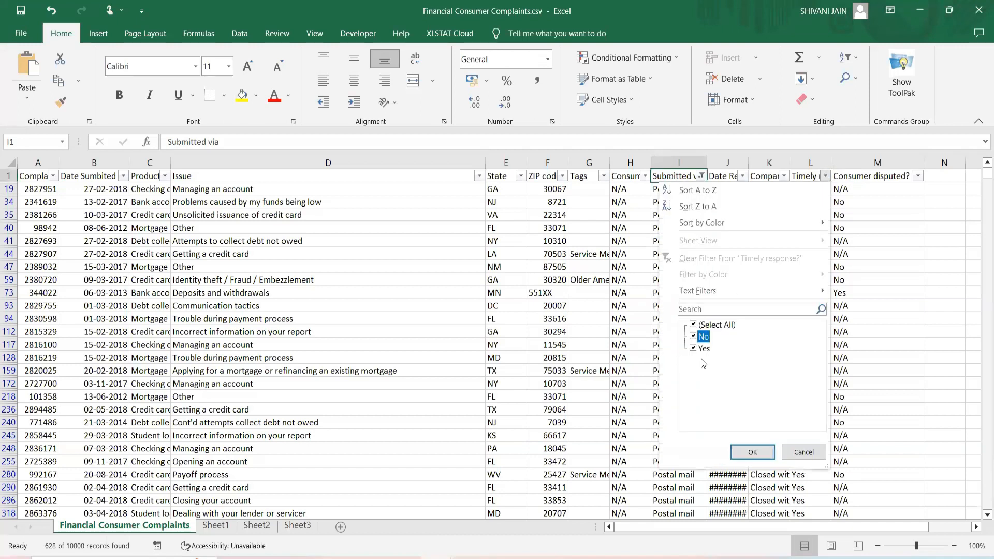
pyautogui.click(757, 453)
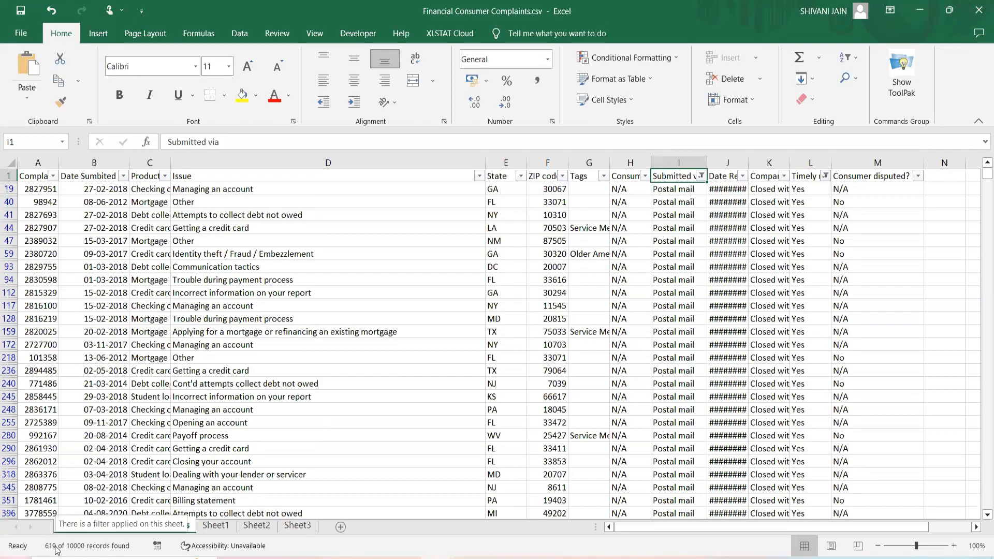
# Step: Select the filtered Submitted via column and the filtered Timely response? column in turn to review them
pyautogui.click(679, 162)
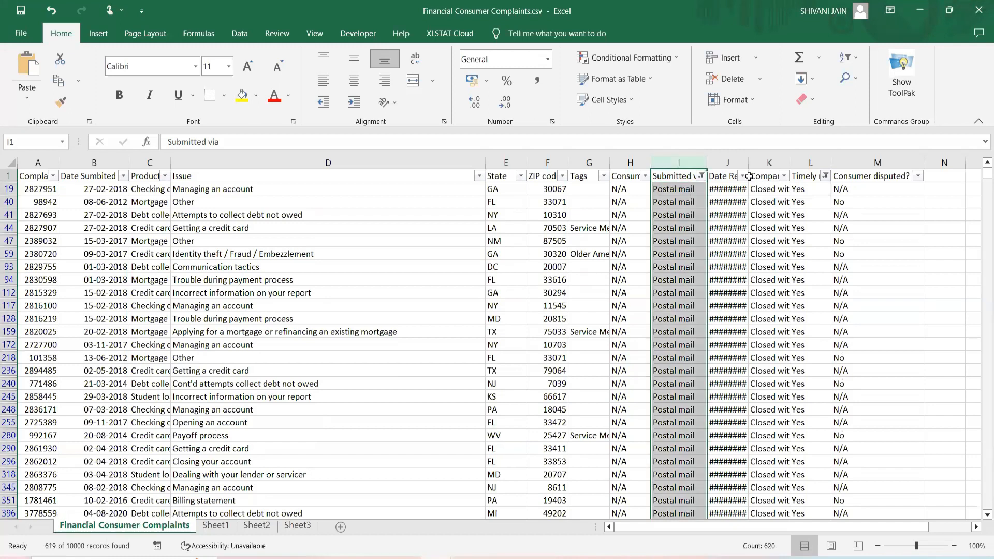
pyautogui.click(809, 161)
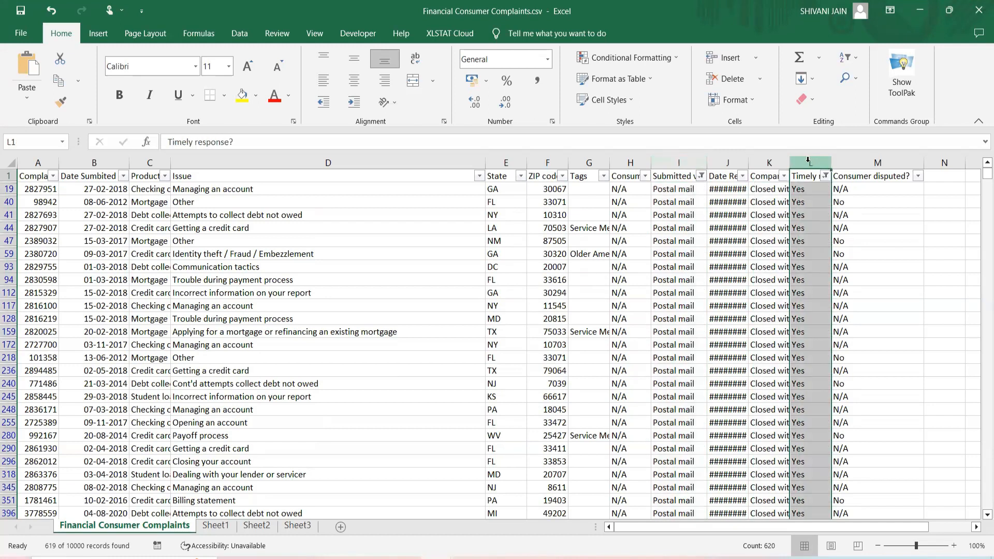
pyautogui.click(717, 183)
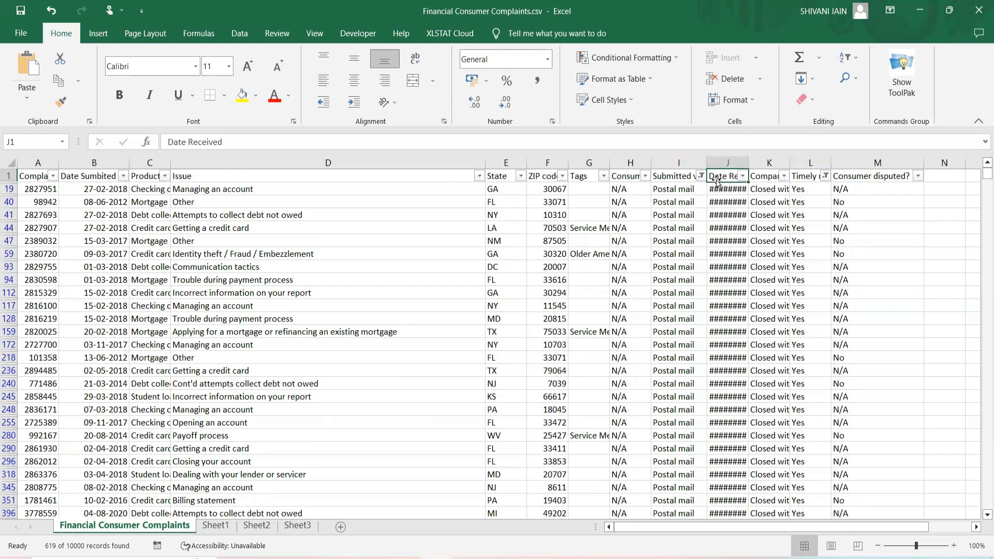
# Step: Remove all filters from the dataset and turn header filters on again from the Date Sumbited header in B1
pyautogui.hotkey('ctrl', 'shift', 'l')
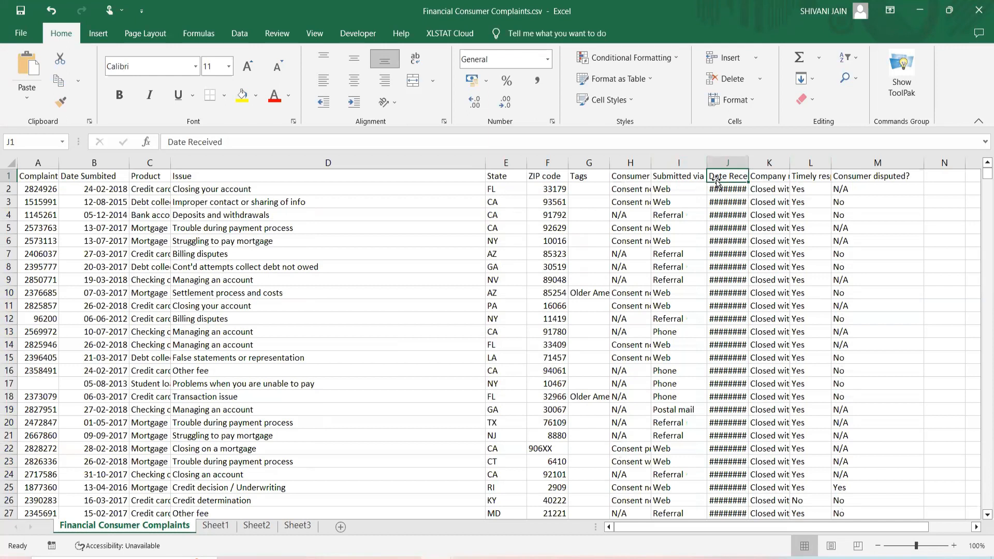
pyautogui.click(93, 177)
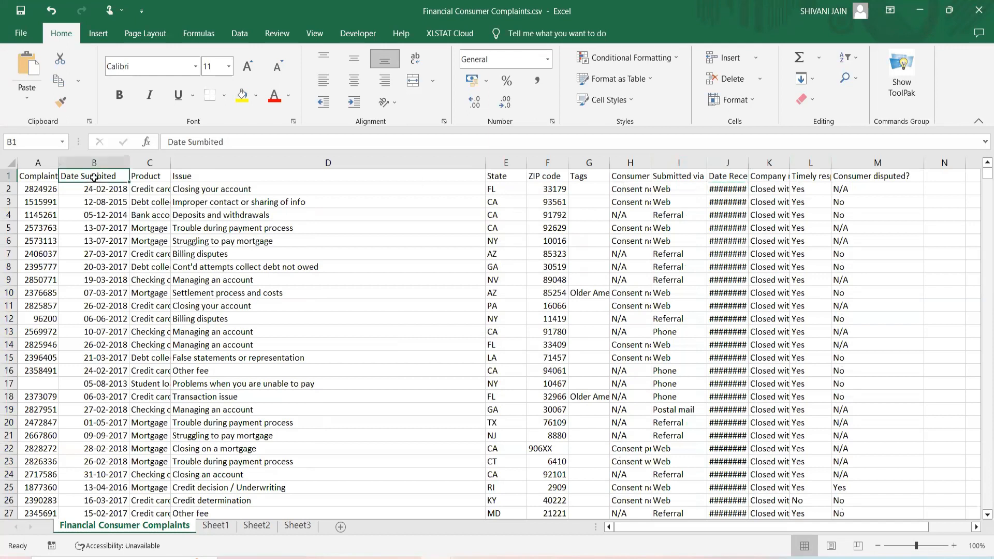
pyautogui.hotkey('ctrl', 'shift', 'l')
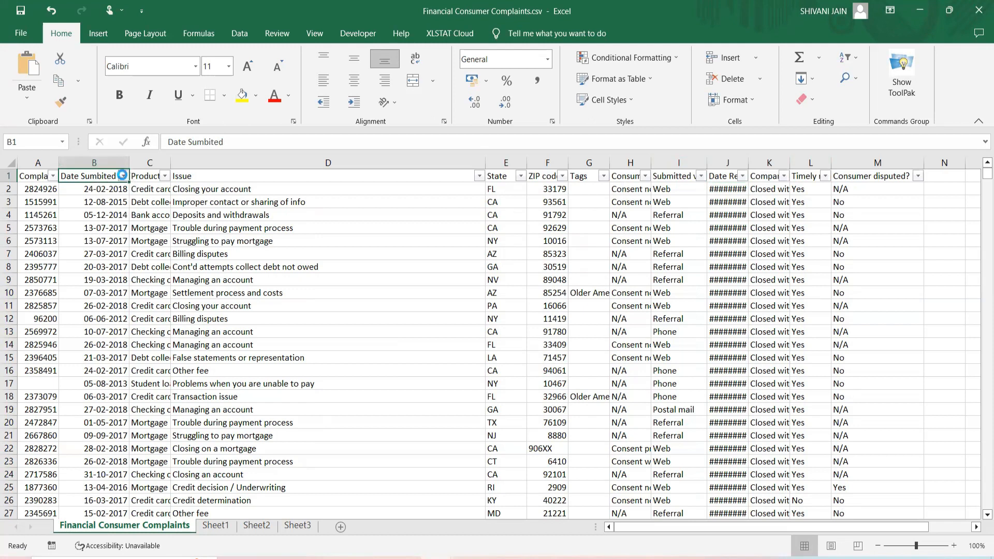
# Step: Examine the year, month and day levels in the Date Sumbited filter by expanding 2020 and January, then collapse 2020
pyautogui.click(124, 176)
pyautogui.scroll(-1, 50, 362)
pyautogui.scroll(1, 40, 413)
pyautogui.click(26, 338)
pyautogui.scroll(-2, 55, 359)
pyautogui.scroll(2, 55, 359)
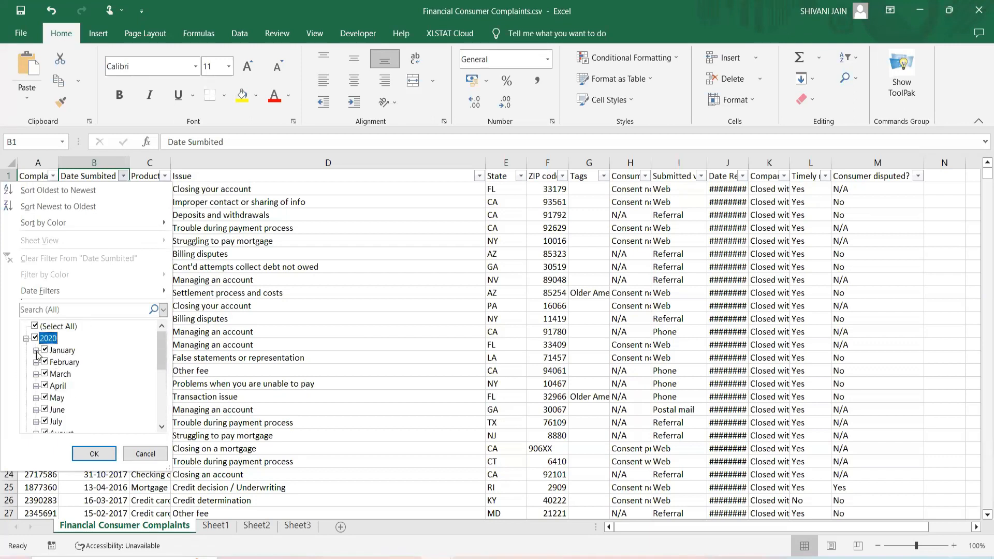
pyautogui.click(36, 351)
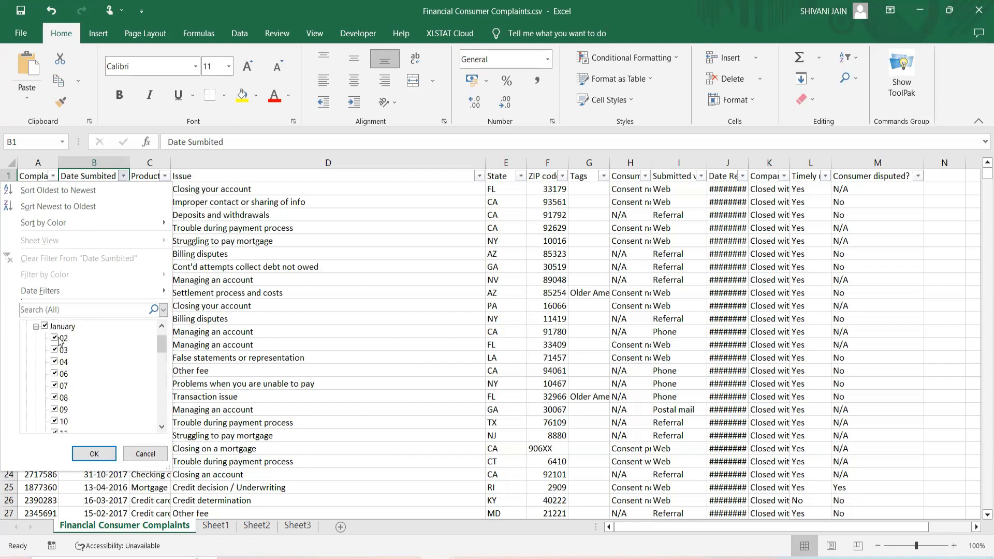
pyautogui.scroll(2, 31, 344)
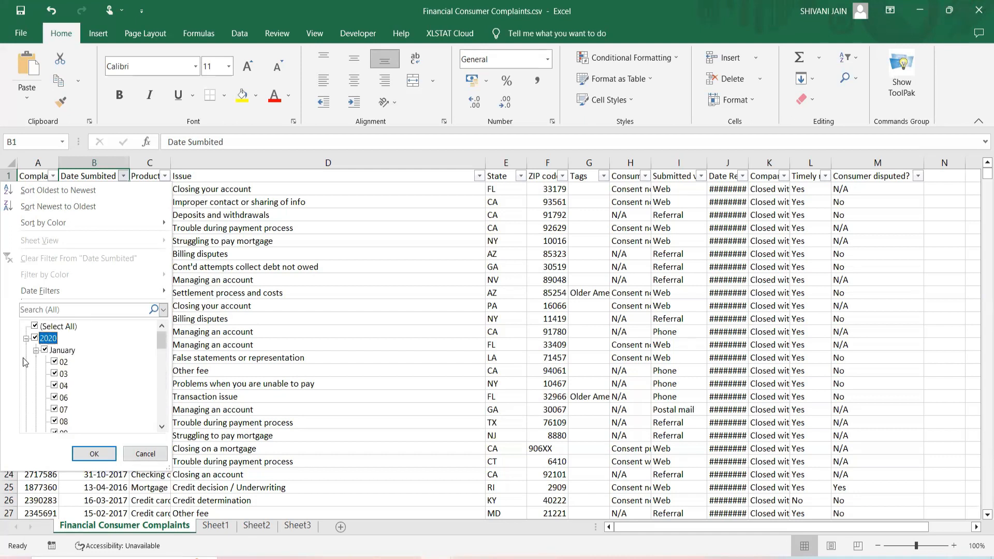
pyautogui.click(26, 340)
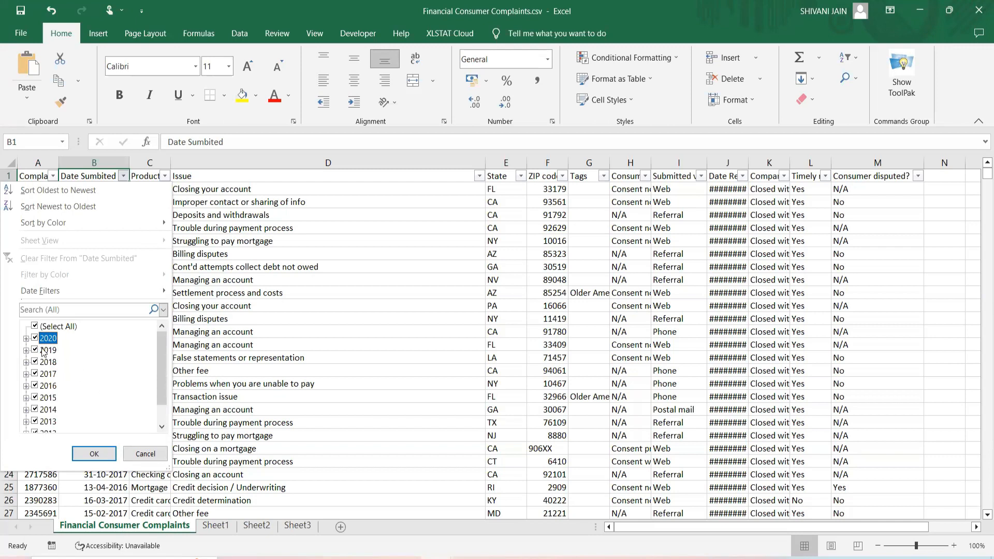
# Step: Filter the Date Sumbited column to January 2018 only
pyautogui.click(35, 326)
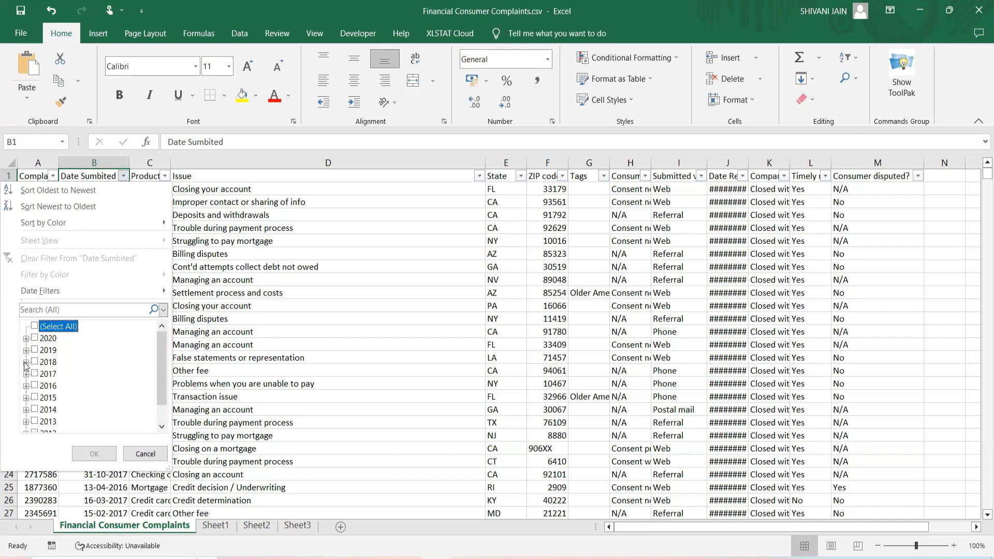
pyautogui.click(27, 339)
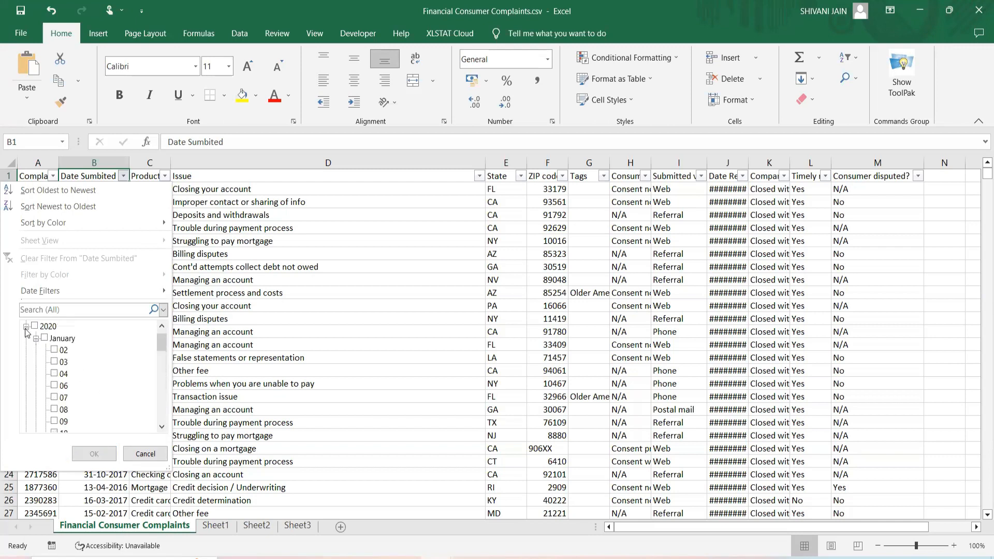
pyautogui.click(26, 326)
pyautogui.click(26, 350)
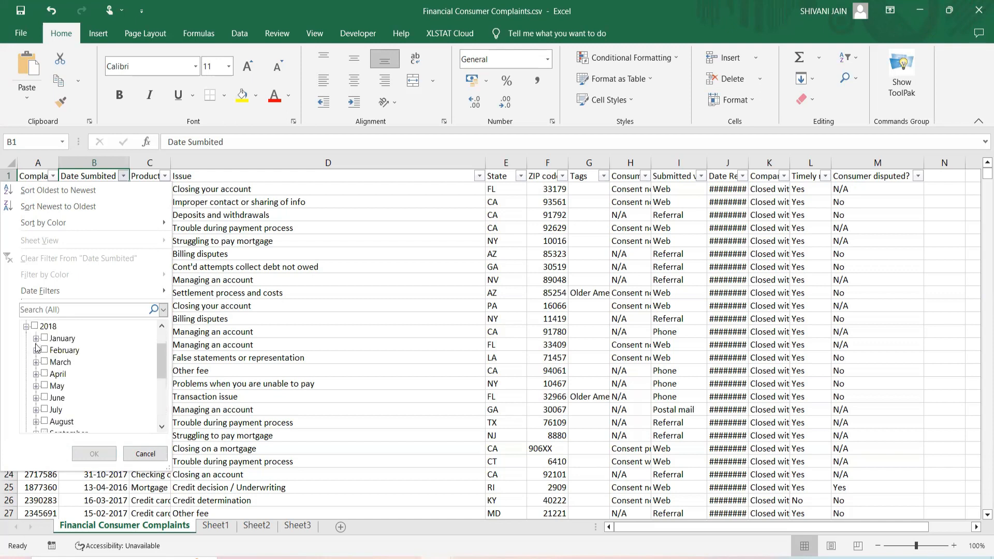
pyautogui.click(44, 339)
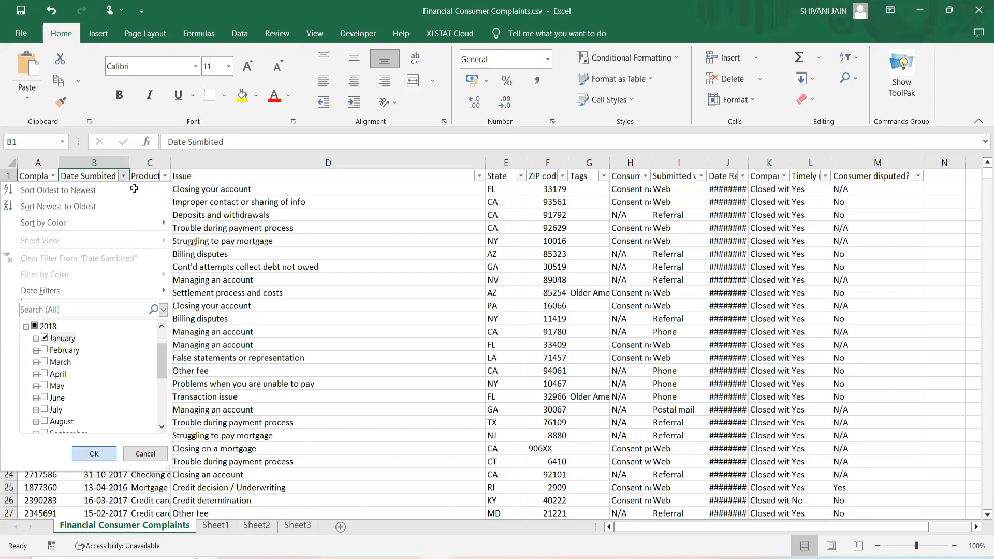
pyautogui.click(94, 453)
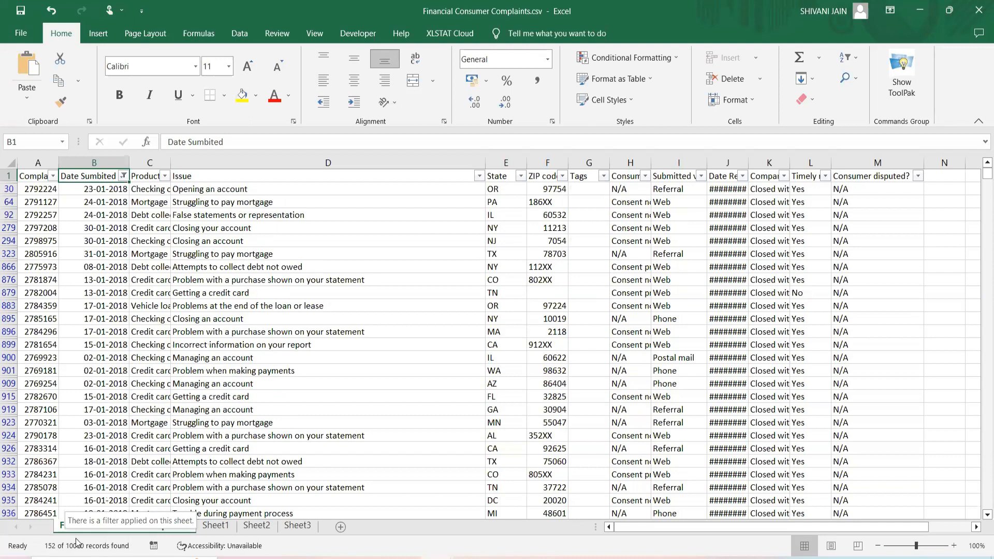
# Step: Remove the date filter from the dataset and turn header filters on again from the Product header in C1
pyautogui.click(103, 229)
pyautogui.click(97, 180)
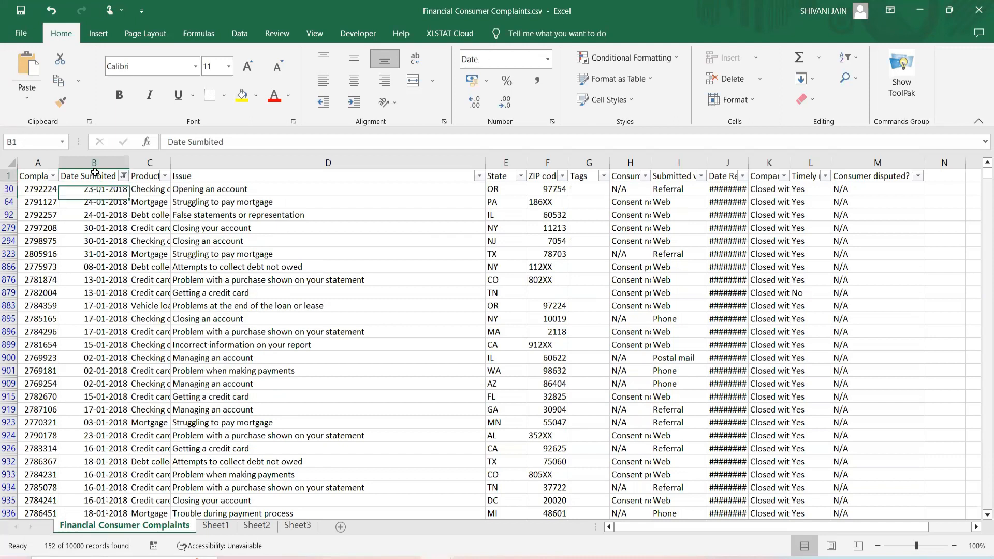
pyautogui.hotkey('ctrl', 'shift', 'l')
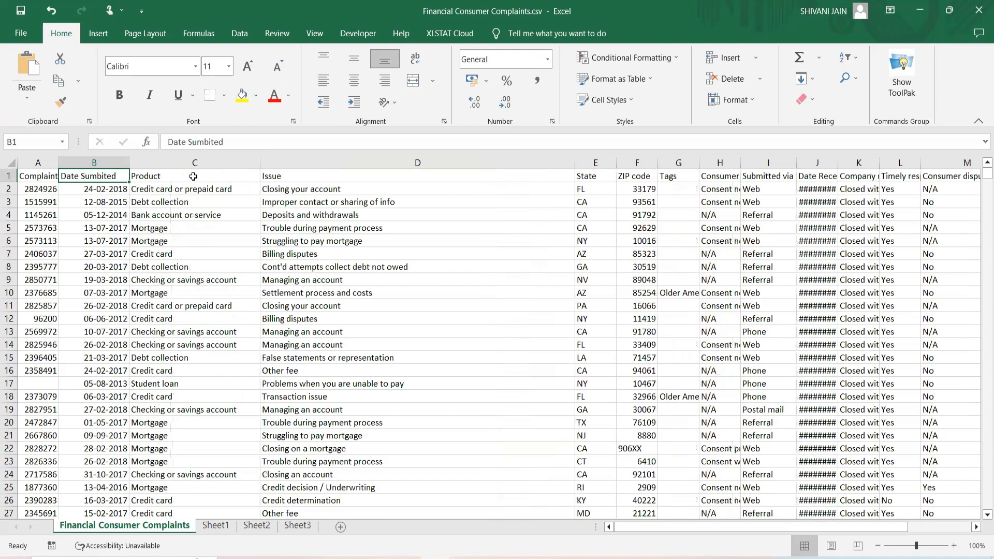
pyautogui.click(193, 176)
pyautogui.hotkey('ctrl', 'shift', 'l')
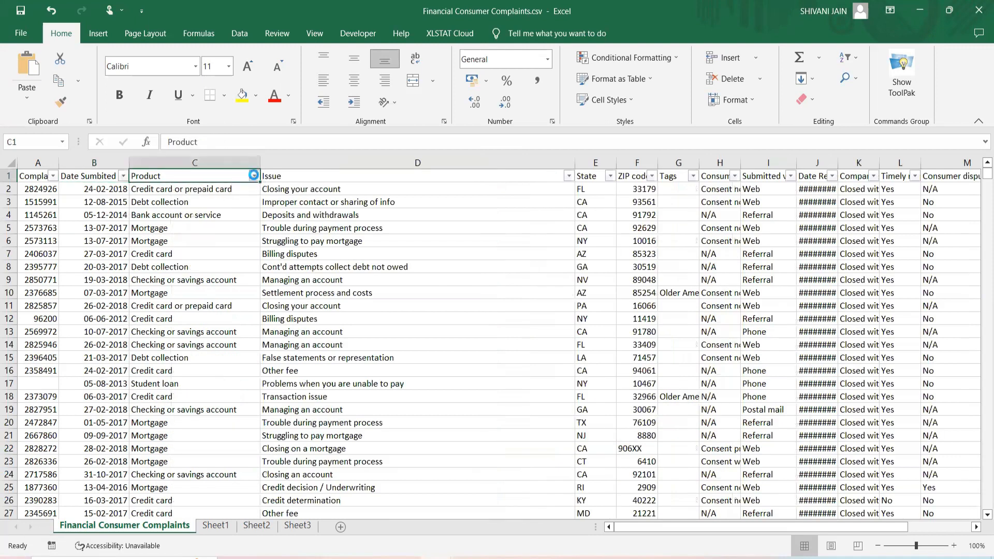
# Step: Filter the Product column to Checking or savings account, Credit card, and Credit card or prepaid card
pyautogui.click(254, 176)
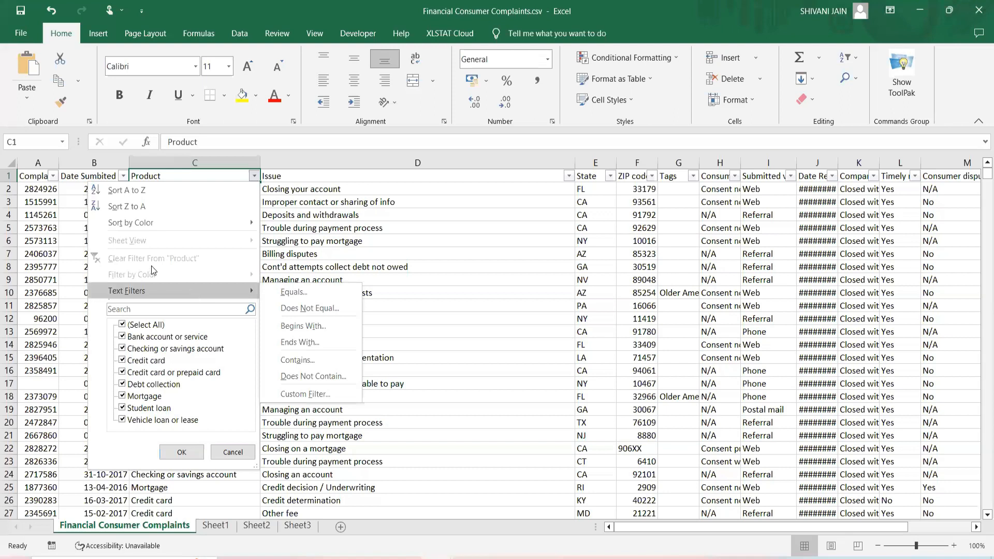
pyautogui.click(119, 325)
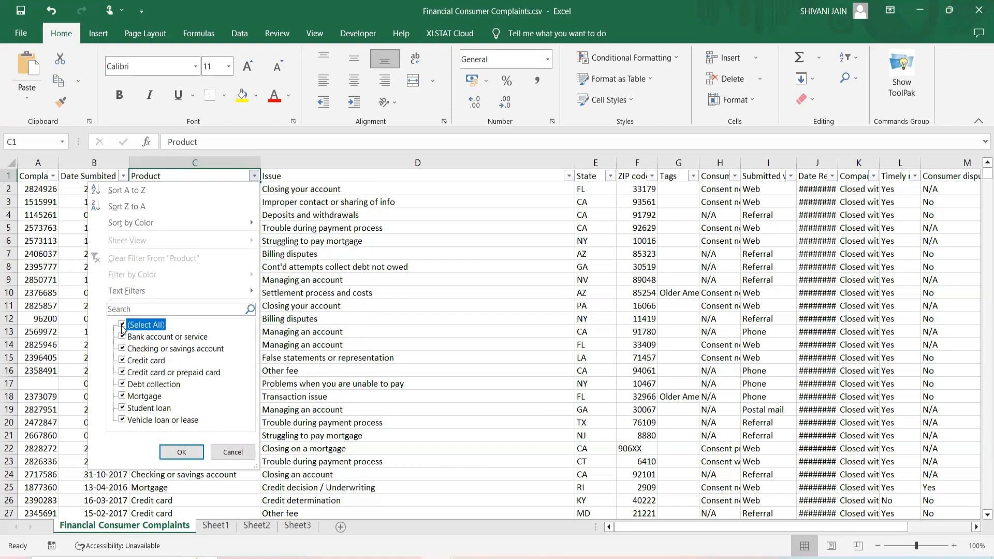
pyautogui.click(123, 349)
pyautogui.click(123, 361)
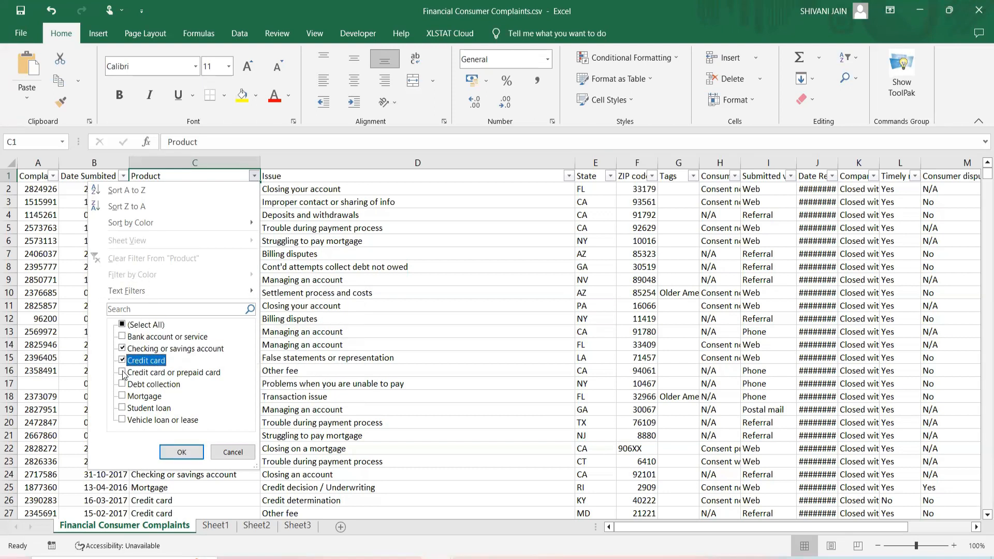
pyautogui.click(123, 373)
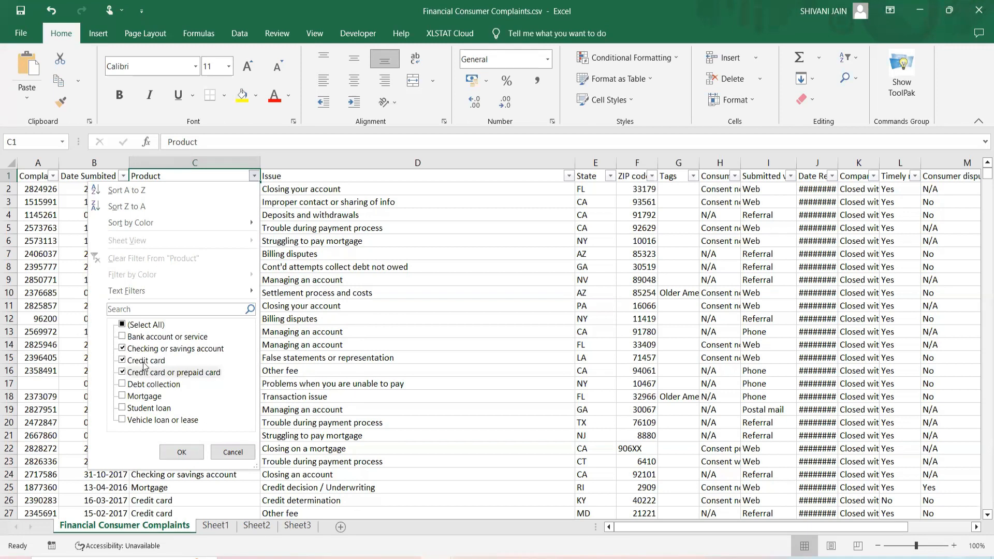
pyautogui.click(178, 454)
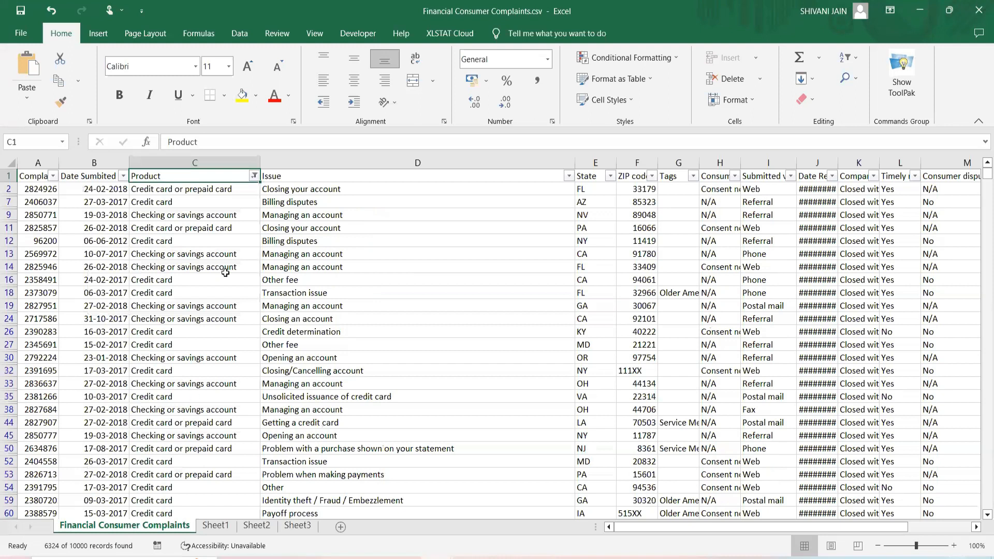
# Step: Apply a text filter to the Product column for entries that begin with C, and review the filtered rows
pyautogui.click(254, 176)
pyautogui.click(124, 324)
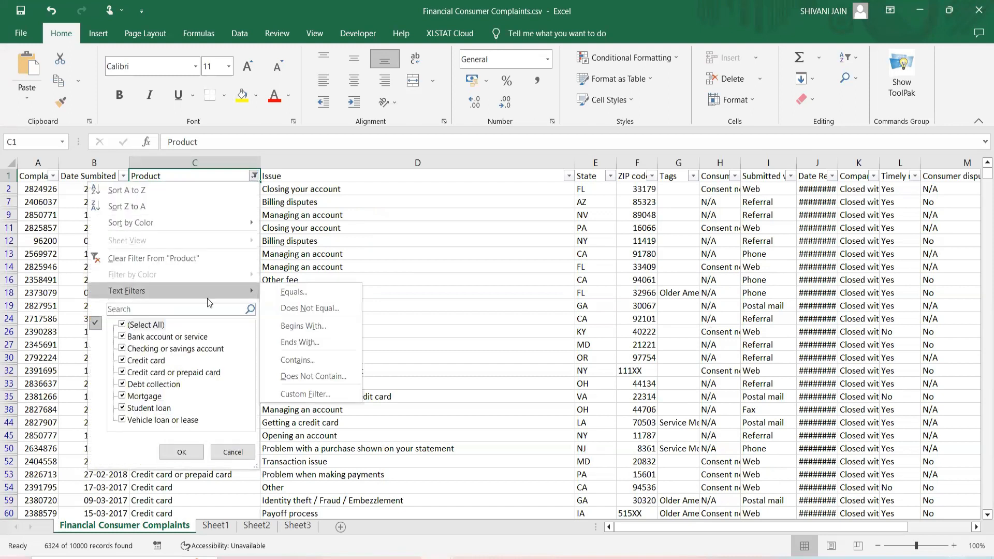
pyautogui.moveTo(224, 299)
pyautogui.click(298, 327)
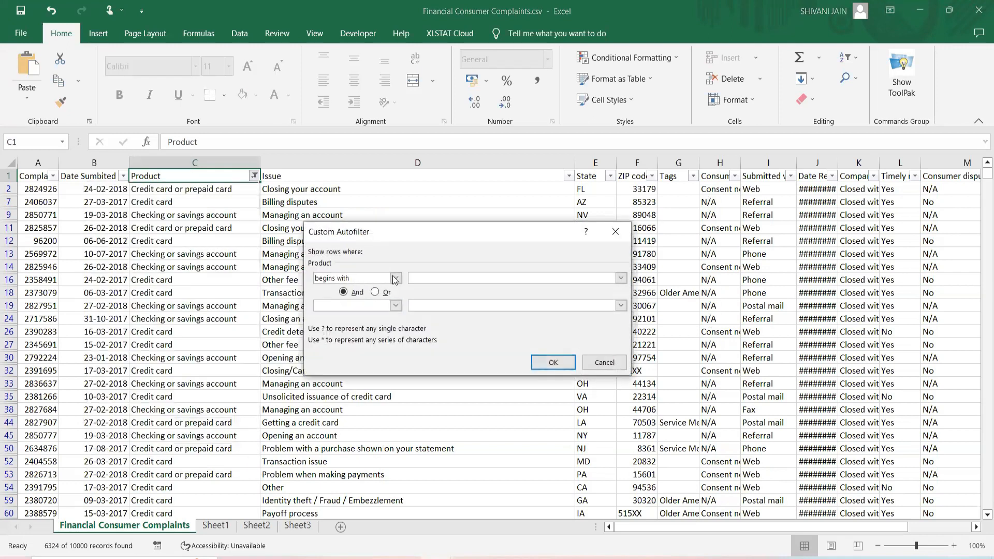
pyautogui.write('C')
pyautogui.click(555, 363)
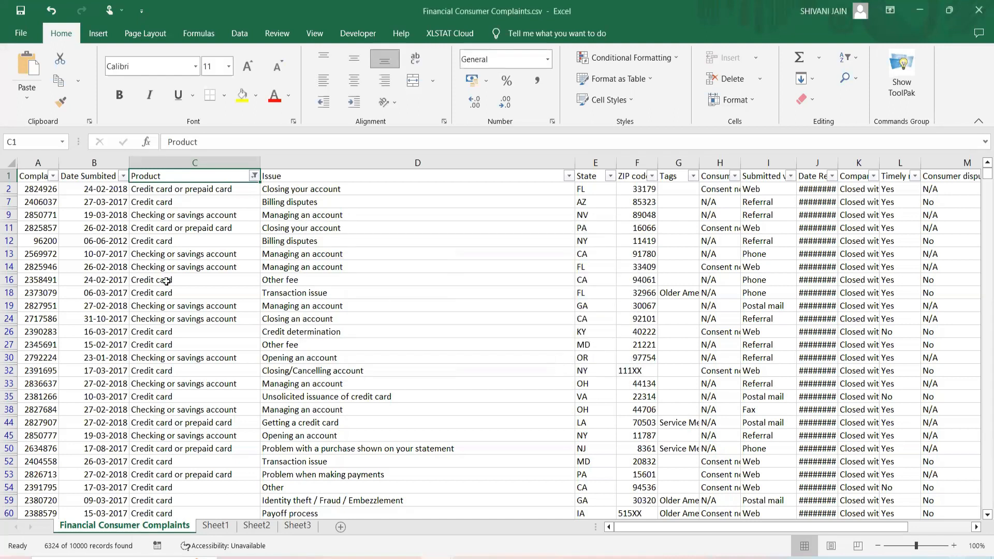
pyautogui.scroll(-1, 165, 284)
pyautogui.scroll(-7, 165, 285)
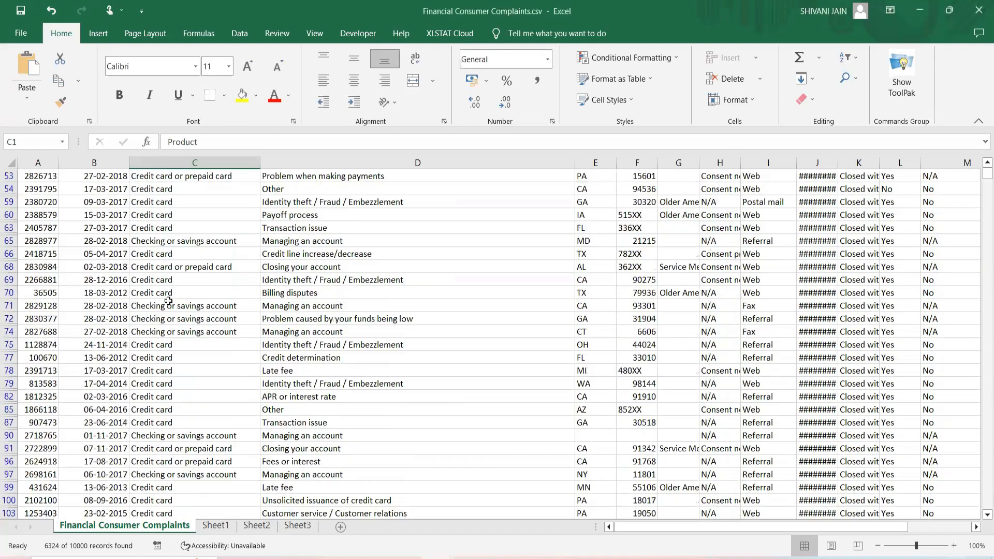
pyautogui.scroll(-10, 167, 421)
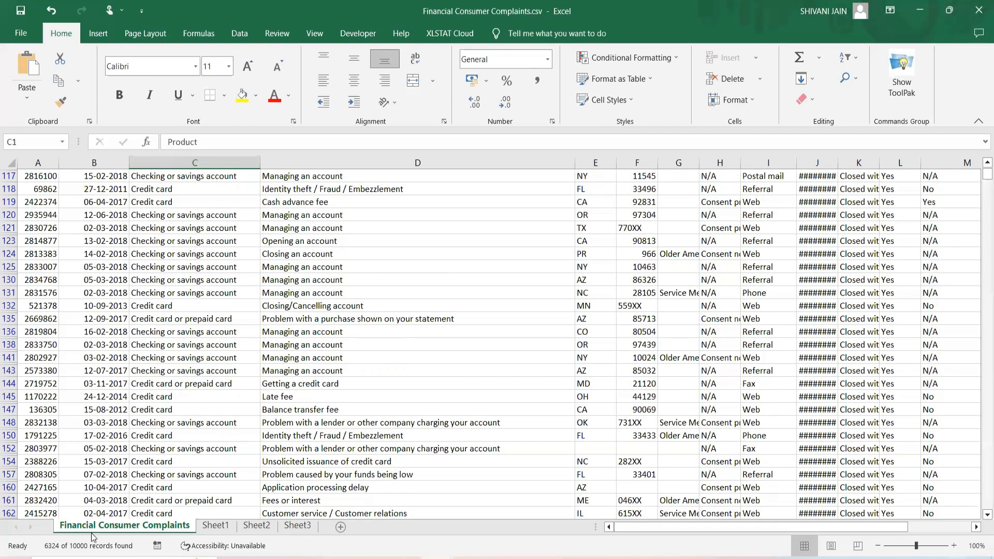
pyautogui.scroll(-9, 44, 551)
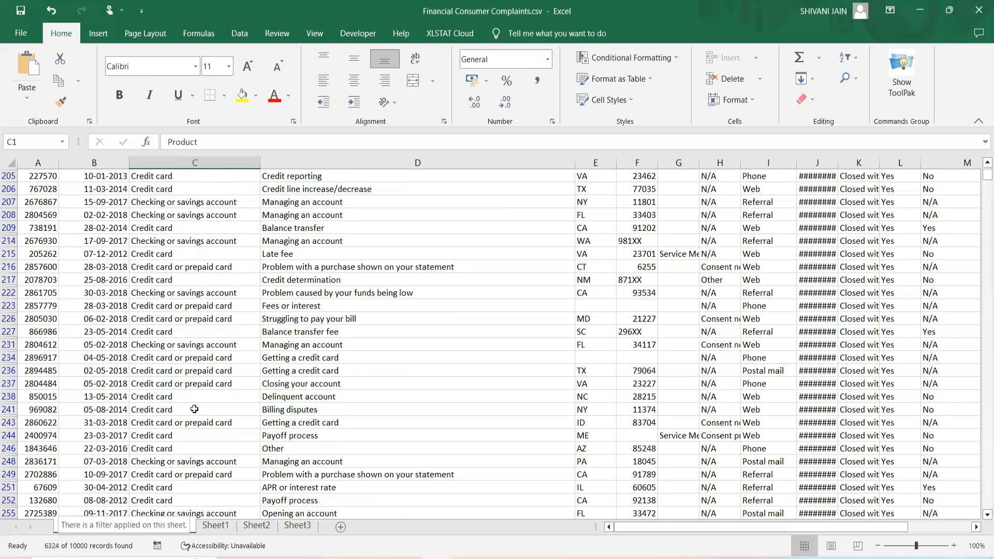
pyautogui.scroll(11, 174, 241)
pyautogui.scroll(20, 165, 181)
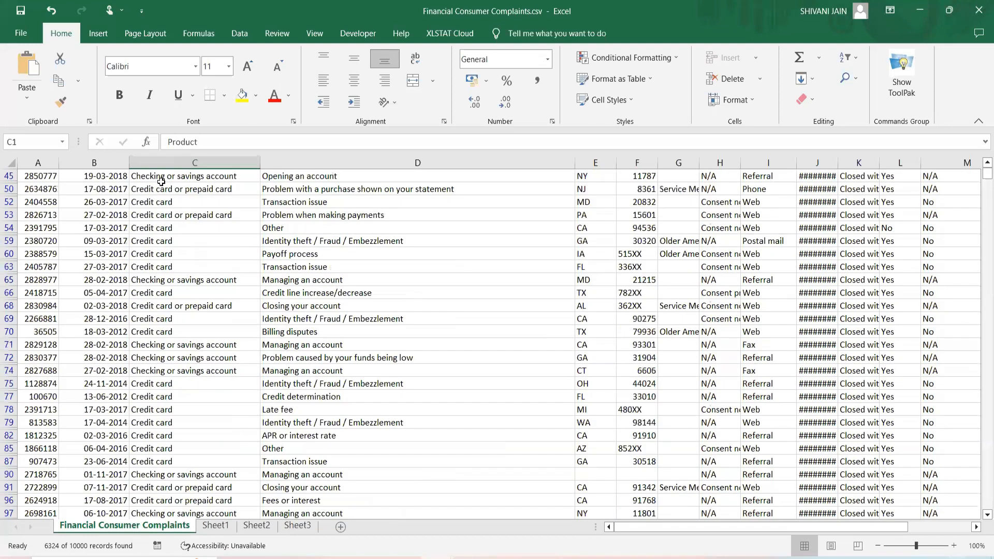
# Step: Change the Product text filter to entries that end with "card" and review the filtered rows
pyautogui.click(251, 188)
pyautogui.click(254, 176)
pyautogui.moveTo(145, 290)
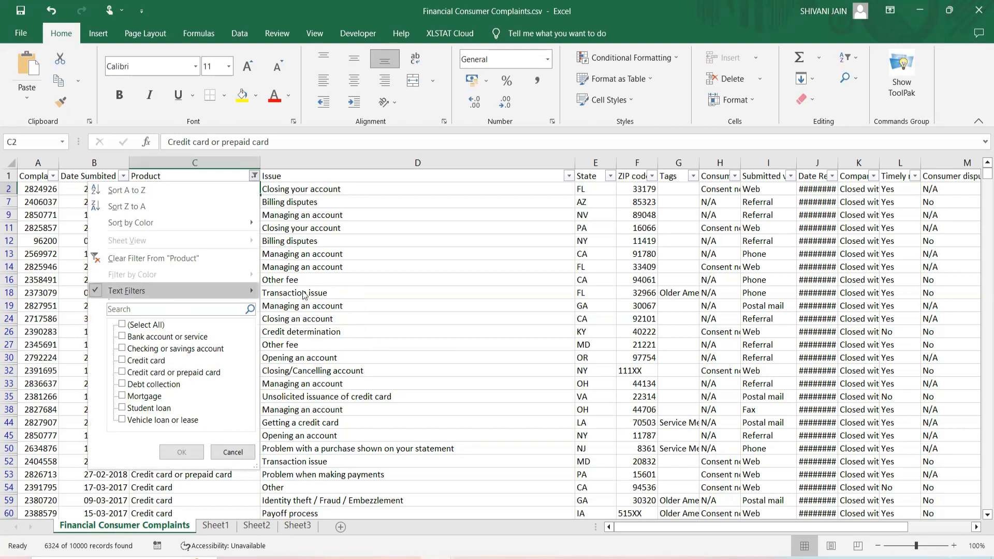
pyautogui.click(301, 343)
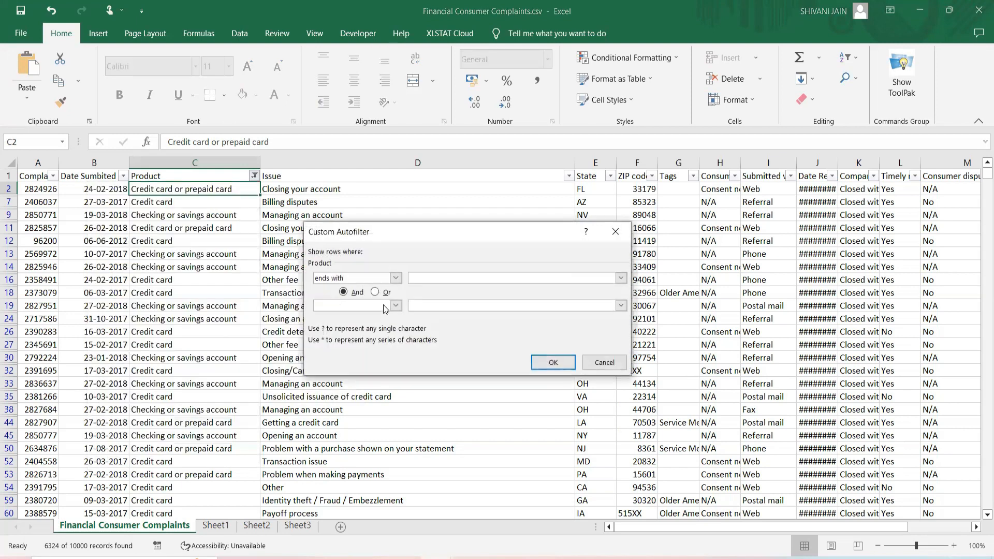
pyautogui.write('card')
pyautogui.click(566, 363)
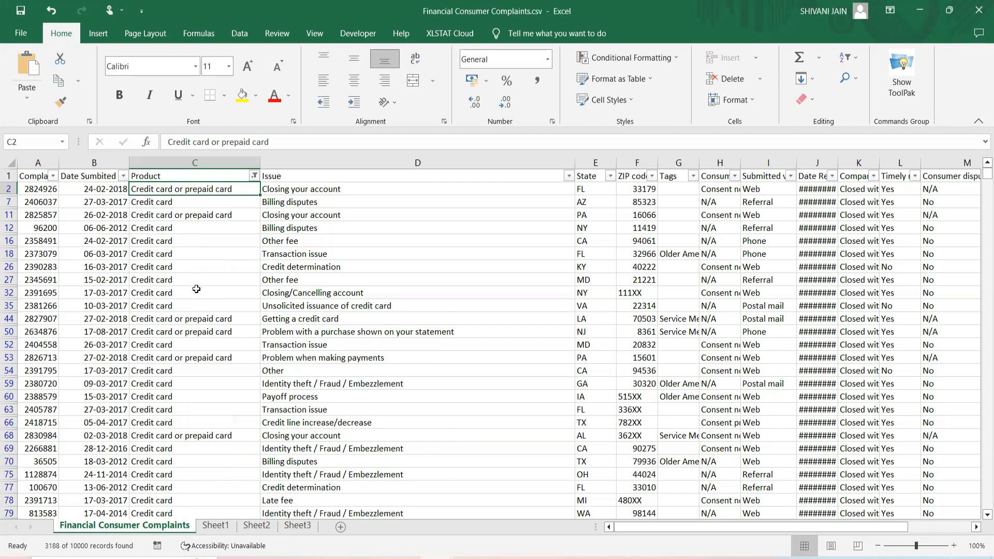
pyautogui.scroll(-11, 202, 310)
pyautogui.scroll(11, 207, 476)
# Step: Fit column A to its contents, and clear all filters and re-enable header filters from the Complaint ID header in A1
pyautogui.click(191, 176)
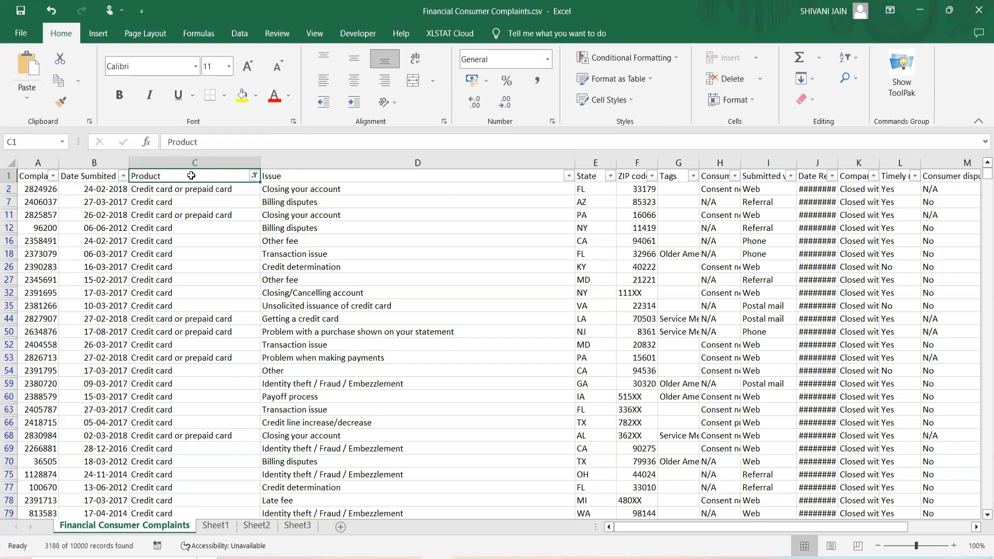
pyautogui.doubleClick(58, 157)
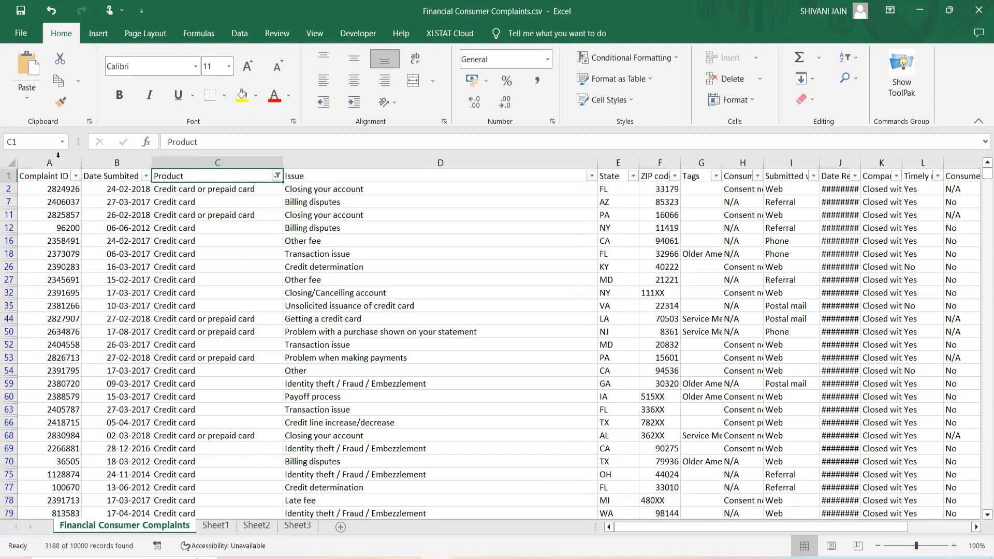
pyautogui.click(53, 176)
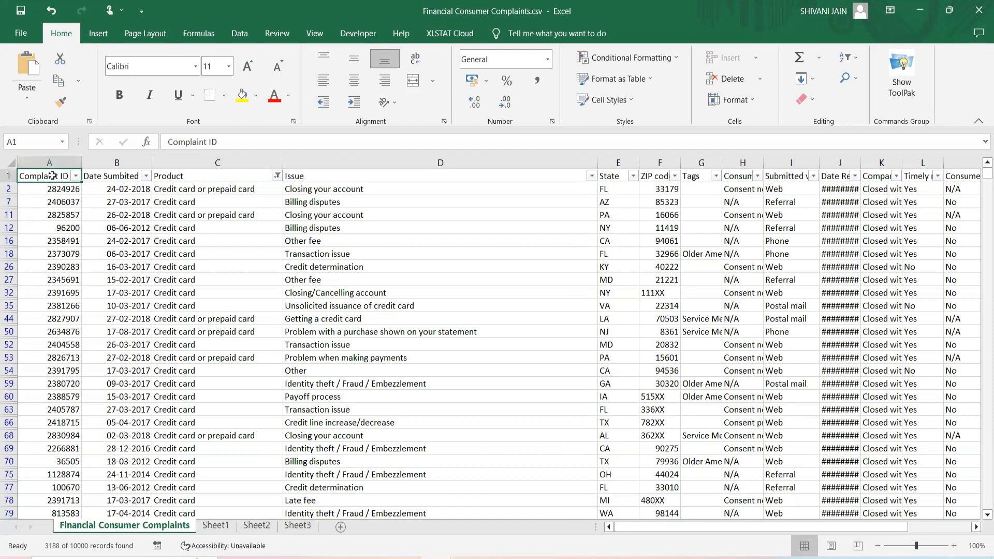
pyautogui.hotkey('ctrl', 'shift', 'l')
pyautogui.hotkey('ctrl', 'shift', 'l')
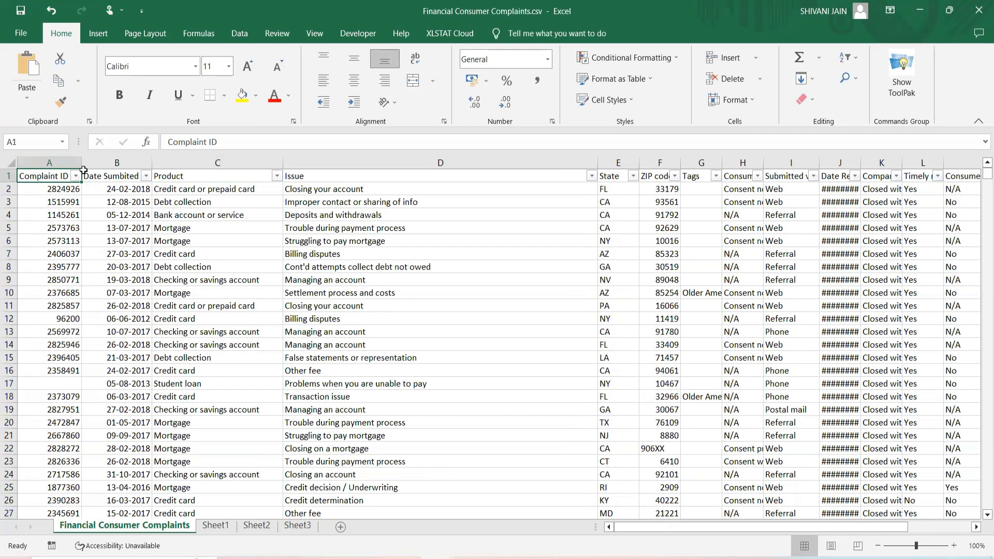
# Step: Compare the number filter choices of the Complaint ID column with the text filter choices of the Issue column
pyautogui.click(76, 176)
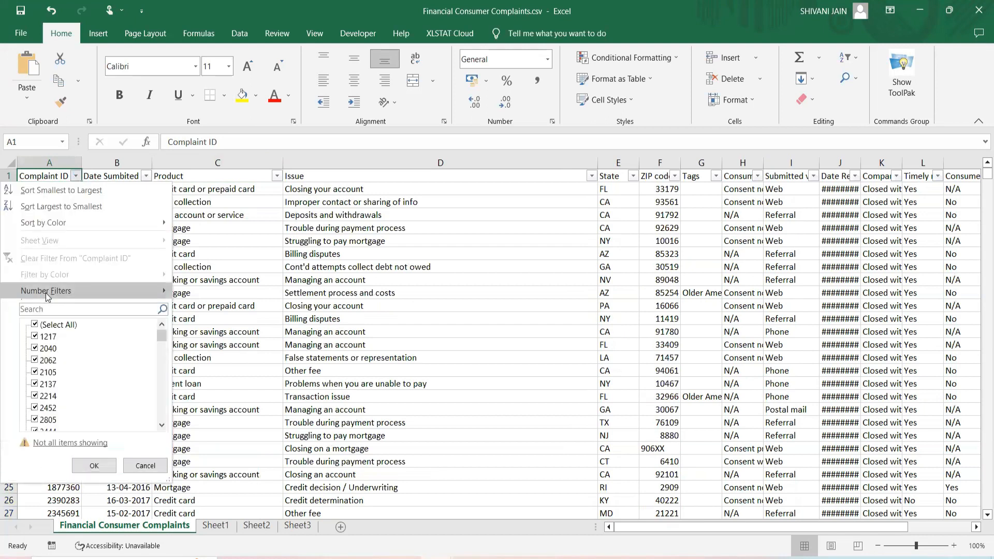
pyautogui.moveTo(46, 293)
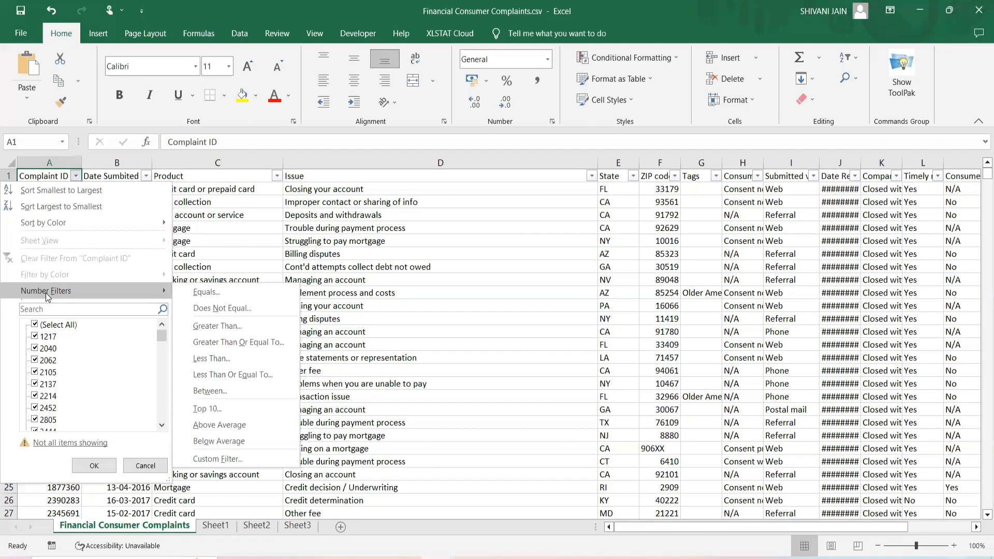
pyautogui.click(591, 176)
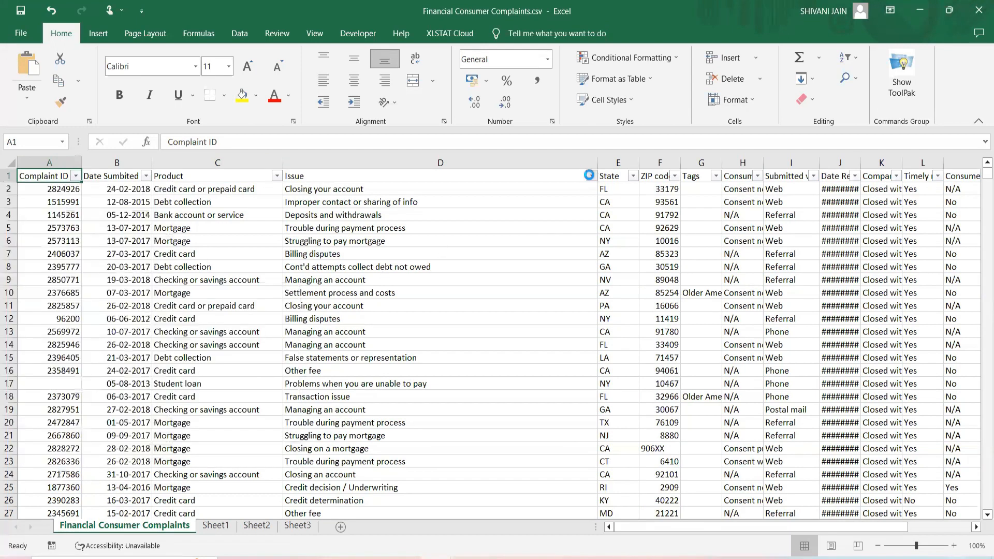
pyautogui.click(591, 176)
pyautogui.moveTo(517, 293)
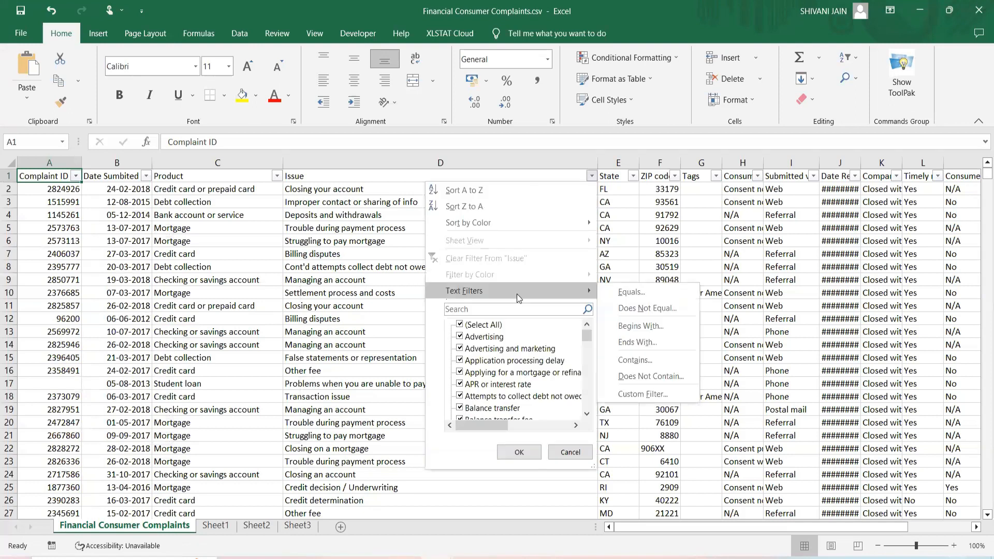
pyautogui.click(65, 192)
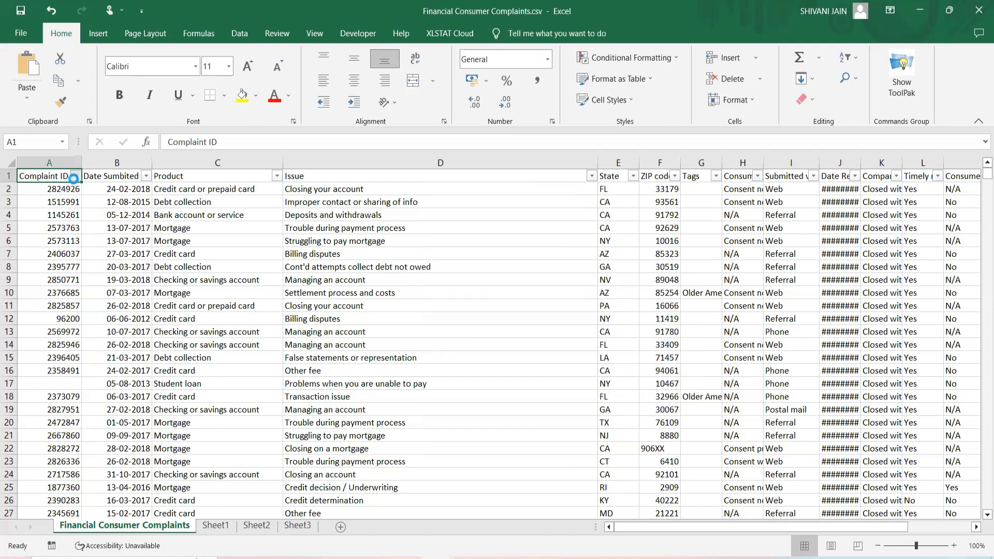
pyautogui.click(75, 176)
pyautogui.moveTo(66, 299)
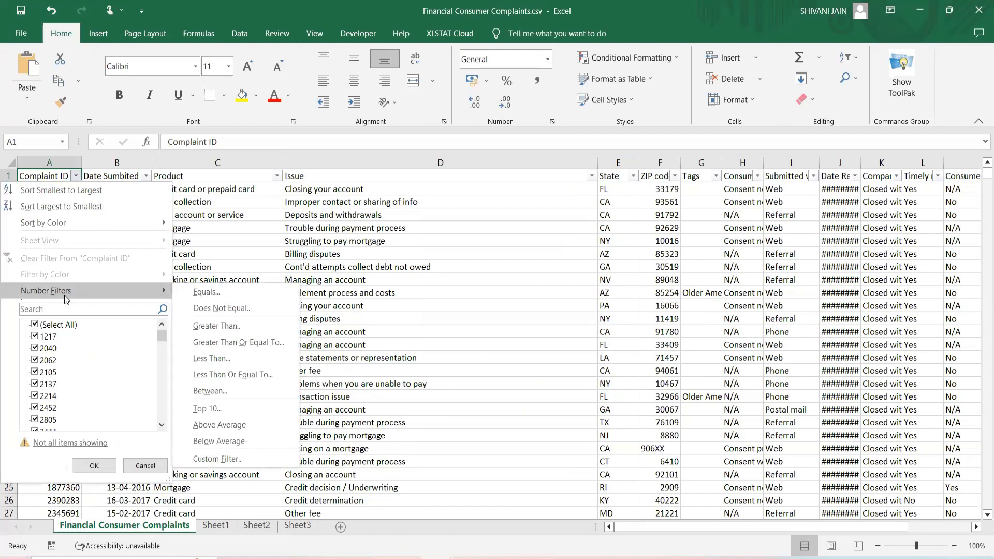
pyautogui.click(207, 227)
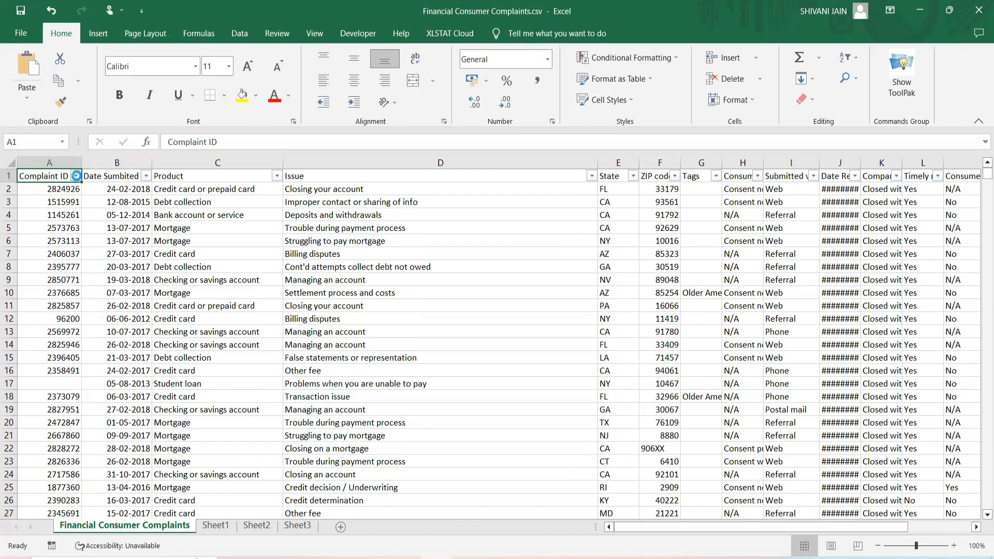
# Step: Apply a number filter to the Complaint ID column for values greater than or equal to 2500000
pyautogui.click(76, 176)
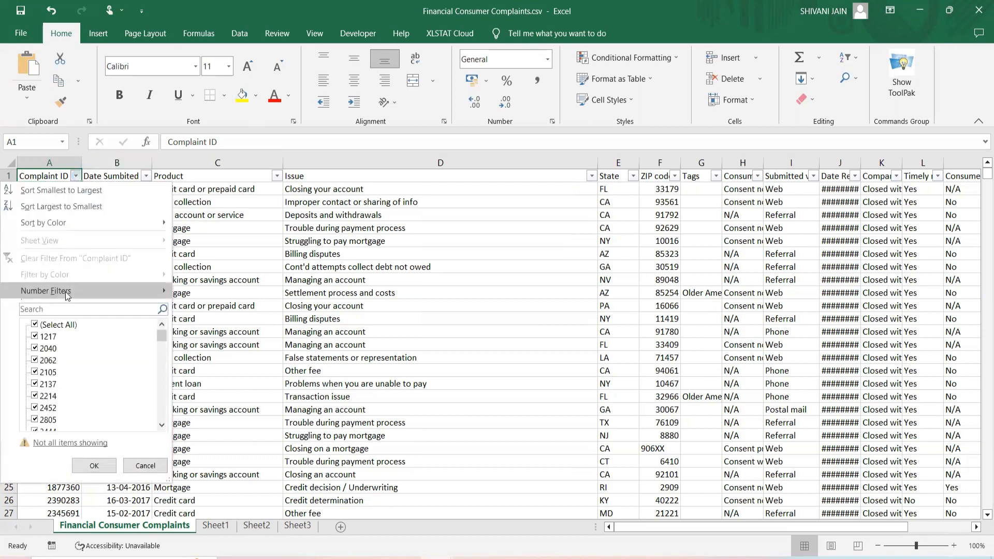
pyautogui.moveTo(67, 294)
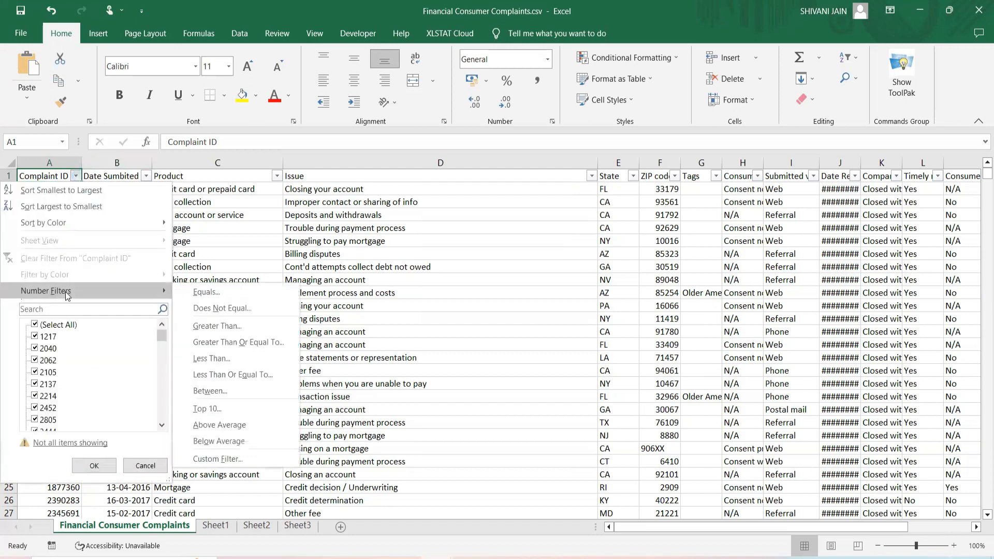
pyautogui.click(216, 342)
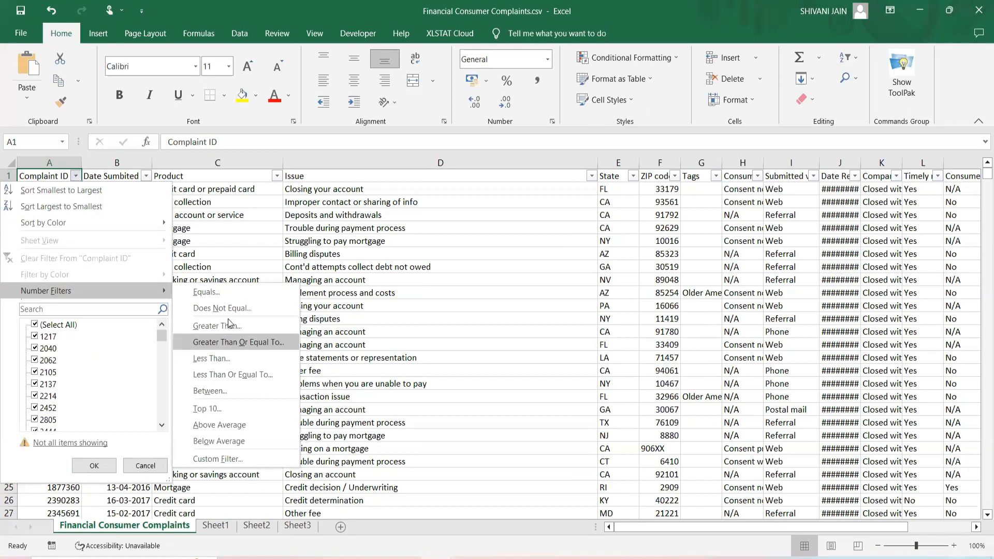
pyautogui.write('2')
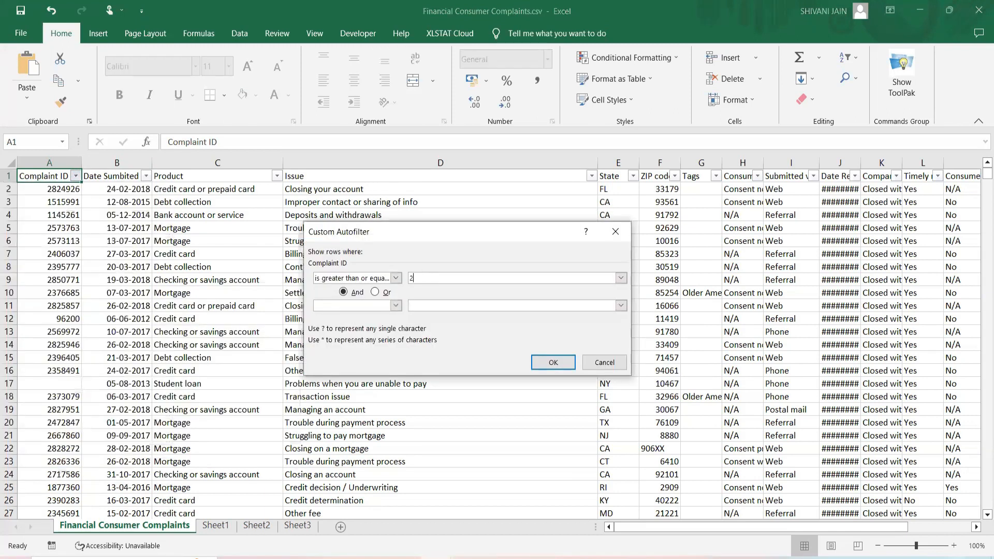
pyautogui.write('500000')
pyautogui.press('Return')
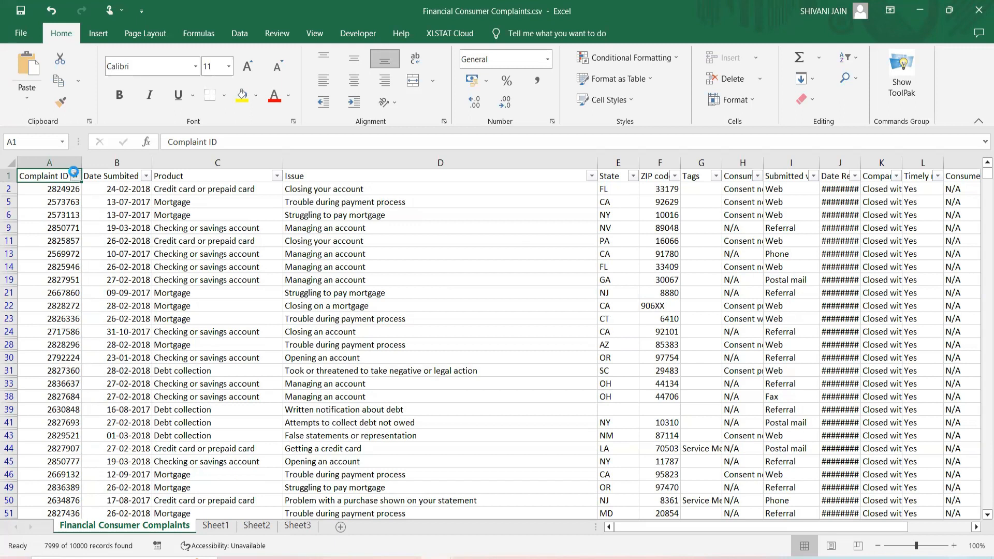
# Step: Change the Complaint ID number filter to values less than or equal to 2500000
pyautogui.click(75, 172)
pyautogui.moveTo(74, 290)
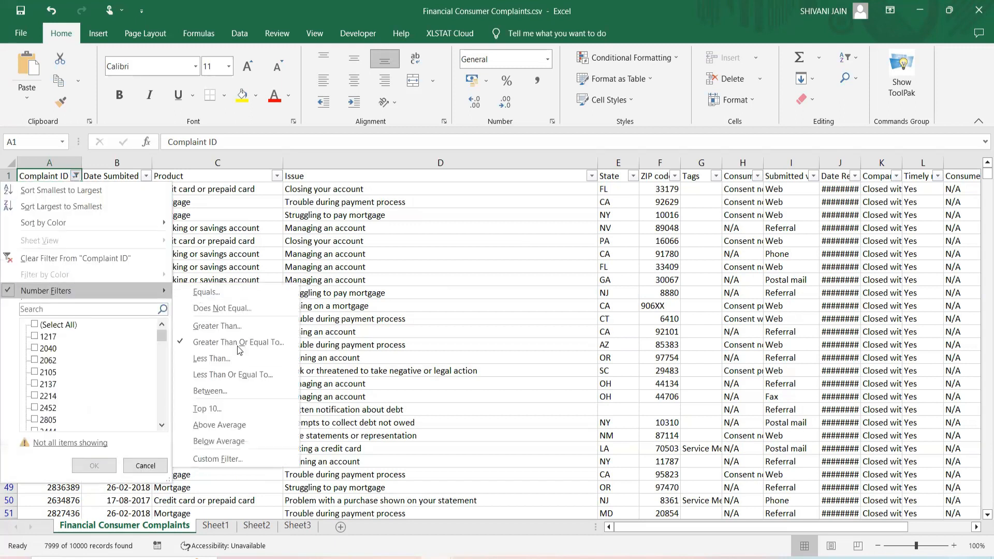
pyautogui.click(227, 376)
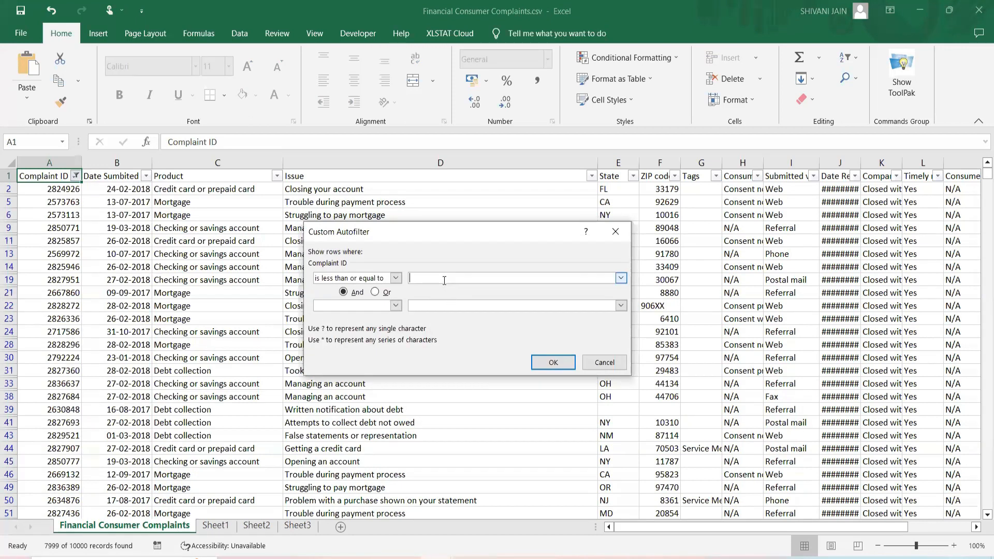
pyautogui.write('2500000')
pyautogui.press('Return')
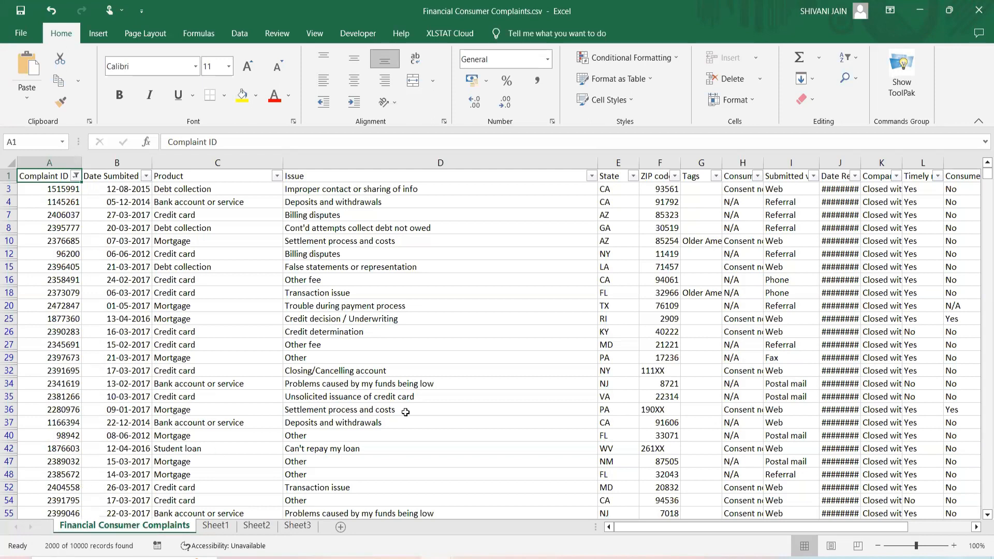
# Step: Clear the active filter and re-enable the header filters from the Submitted via header in I1
pyautogui.click(730, 178)
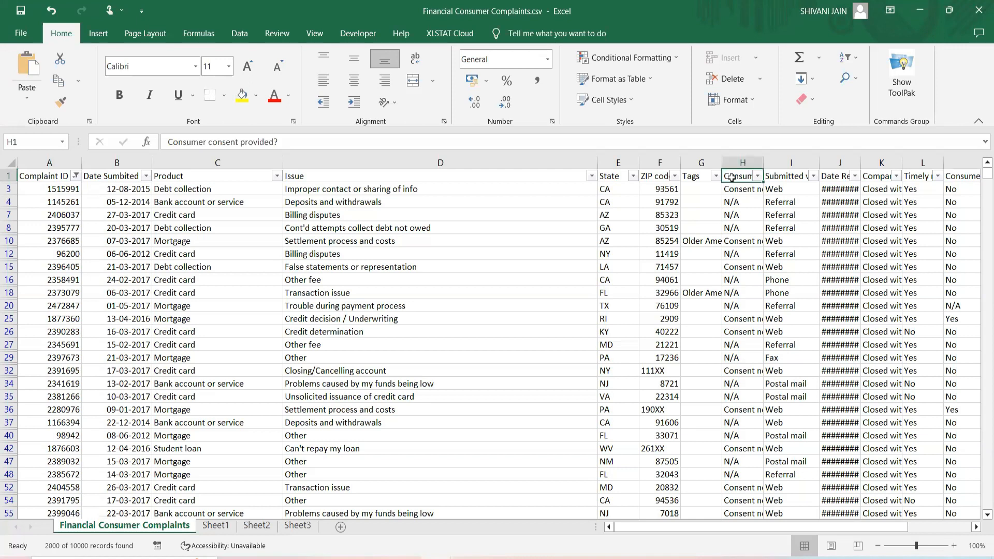
pyautogui.hotkey('ctrl', 'shift', 'l')
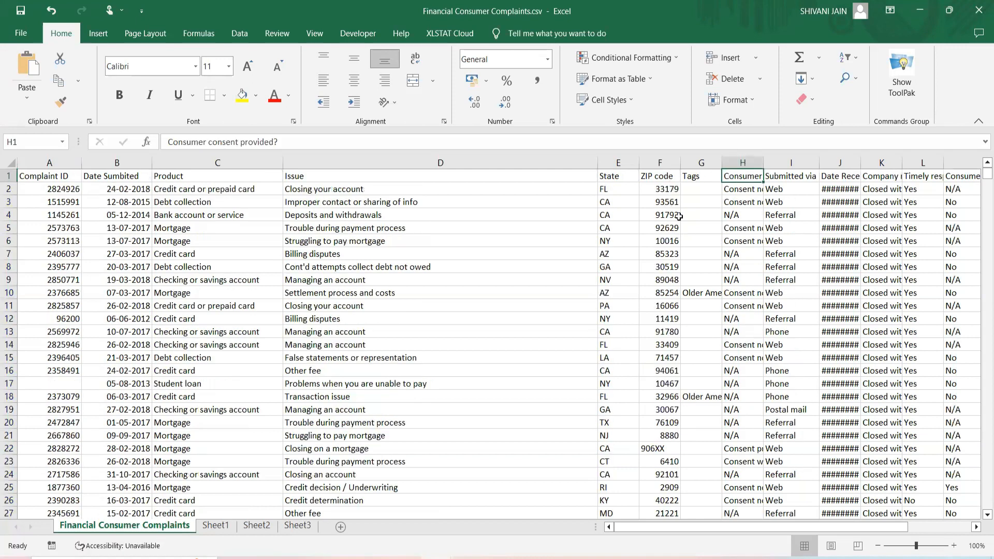
pyautogui.click(794, 178)
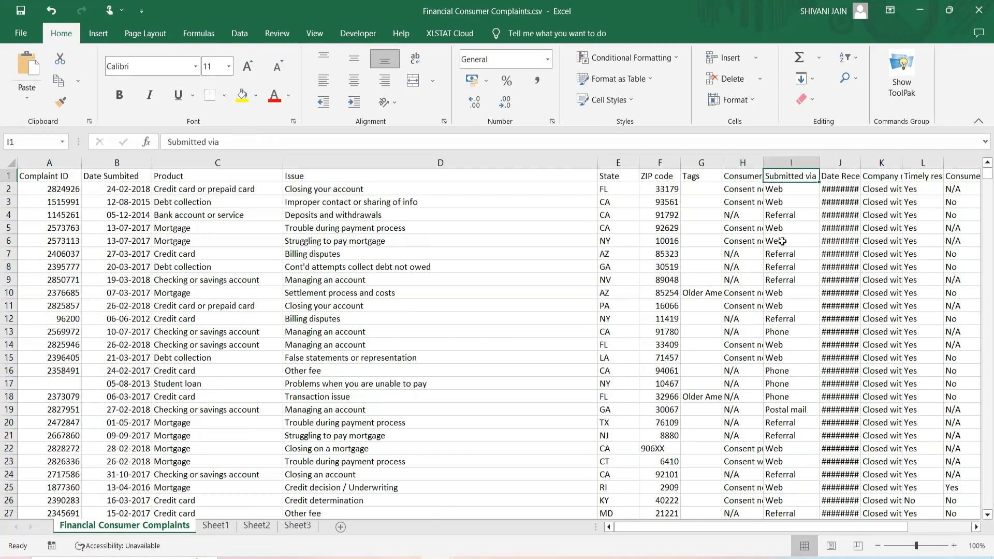
pyautogui.hotkey('ctrl', 'shift', 'l')
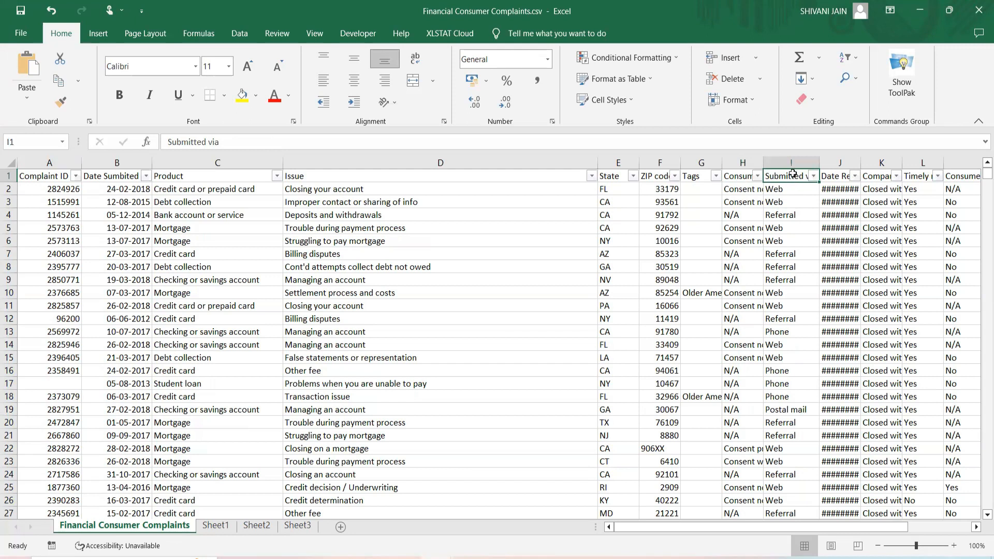
# Step: Check the filter values of the Submitted via column and clear that column's entries in rows 30 to 38
pyautogui.click(813, 176)
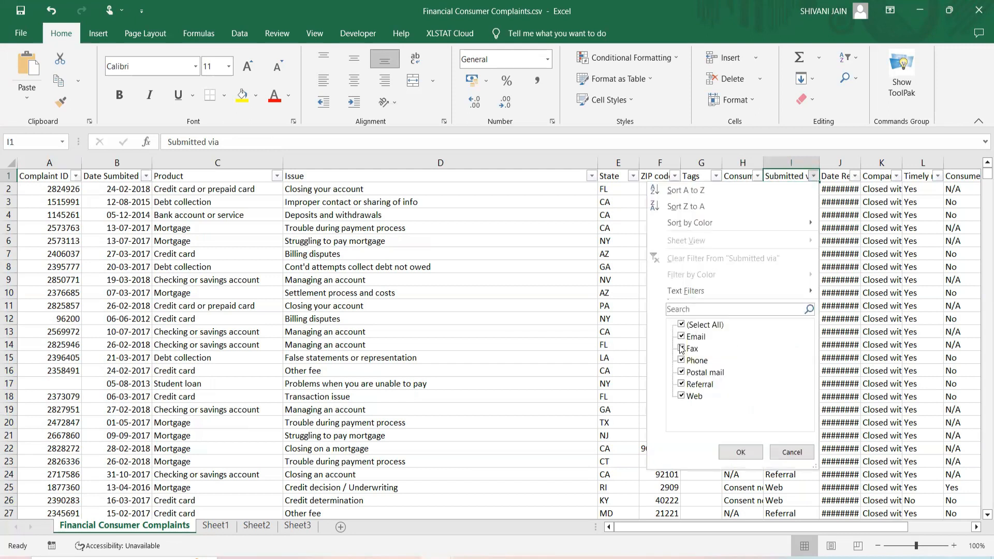
pyautogui.click(741, 452)
pyautogui.scroll(-3, 784, 259)
pyautogui.scroll(-1, 784, 259)
pyautogui.moveTo(774, 398); pyautogui.dragTo(791, 498)
pyautogui.moveTo(793, 407); pyautogui.dragTo(796, 489)
pyautogui.click(849, 328)
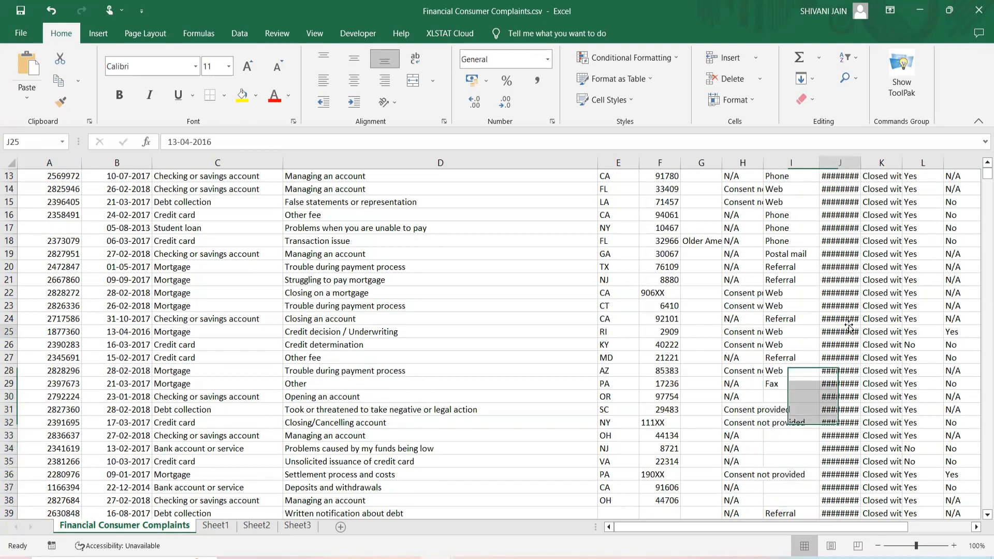
pyautogui.scroll(4, 849, 326)
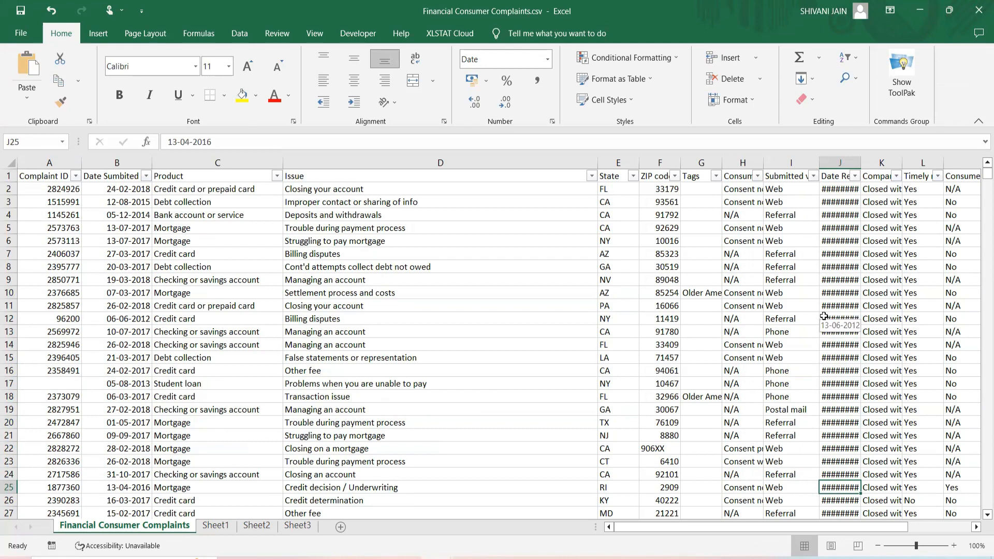
# Step: Filter the Submitted via column to show only blanks, and select the blank cells in that column
pyautogui.click(813, 176)
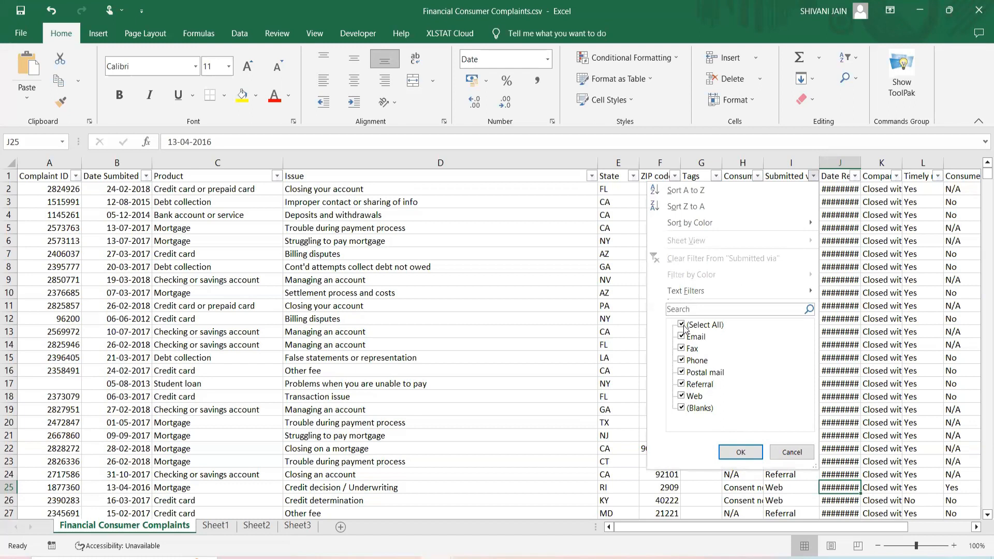
pyautogui.click(681, 324)
pyautogui.click(682, 409)
pyautogui.click(739, 454)
pyautogui.moveTo(790, 187); pyautogui.dragTo(802, 288)
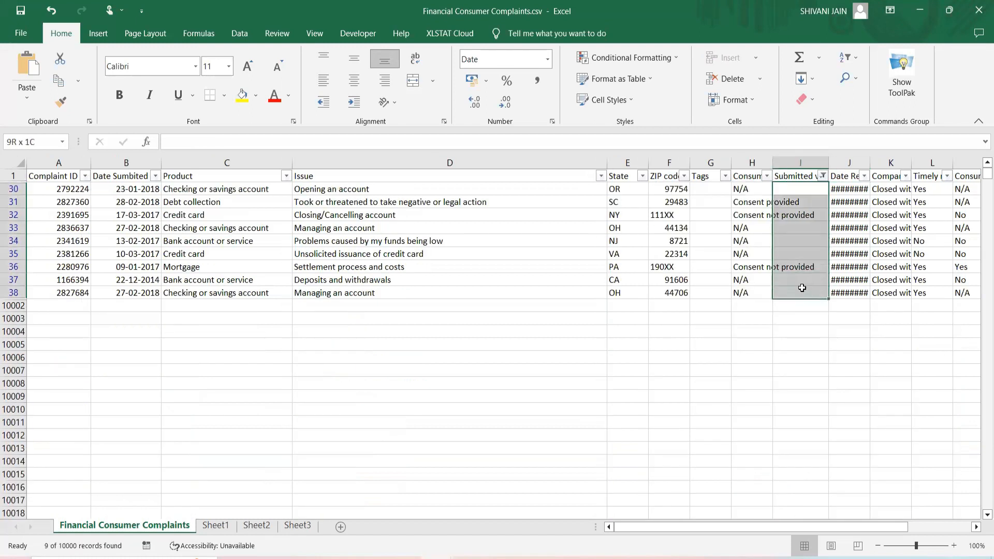
# Step: Review the filtered records across columns A to J and their empty Submitted via cells by selecting them
pyautogui.click(116, 228)
pyautogui.moveTo(72, 186); pyautogui.dragTo(869, 293)
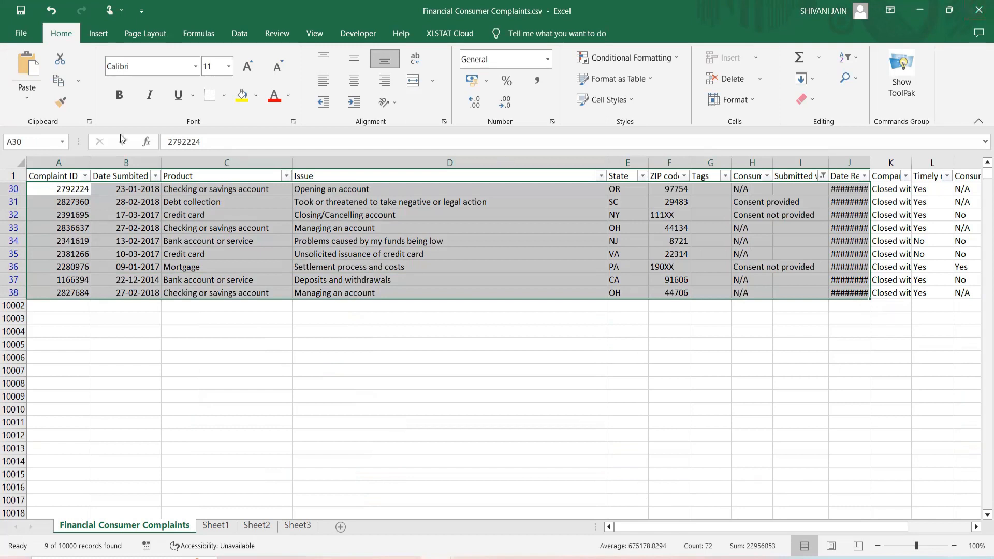
pyautogui.click(69, 214)
pyautogui.moveTo(56, 245); pyautogui.dragTo(57, 308)
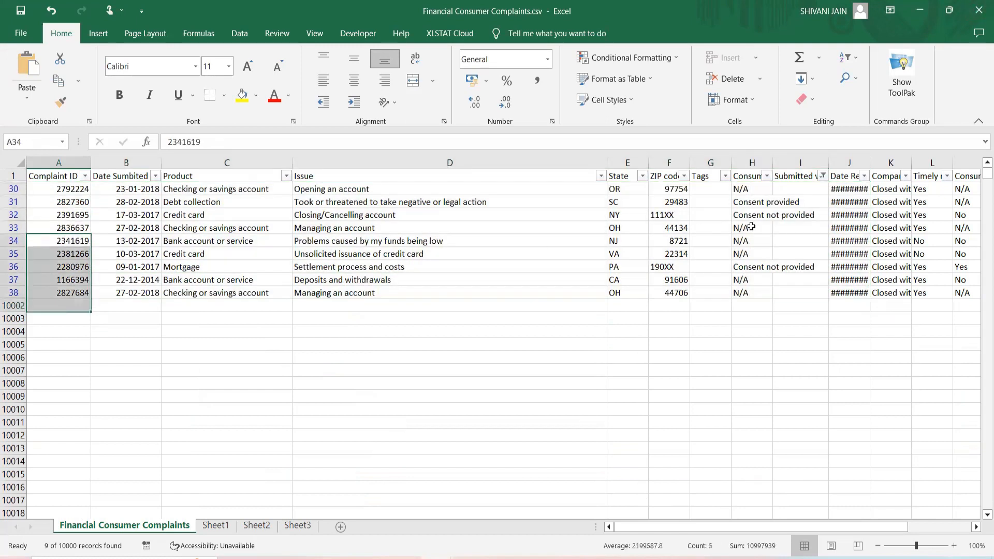
pyautogui.click(751, 227)
pyautogui.moveTo(794, 180); pyautogui.dragTo(801, 270)
pyautogui.moveTo(802, 273); pyautogui.dragTo(799, 284)
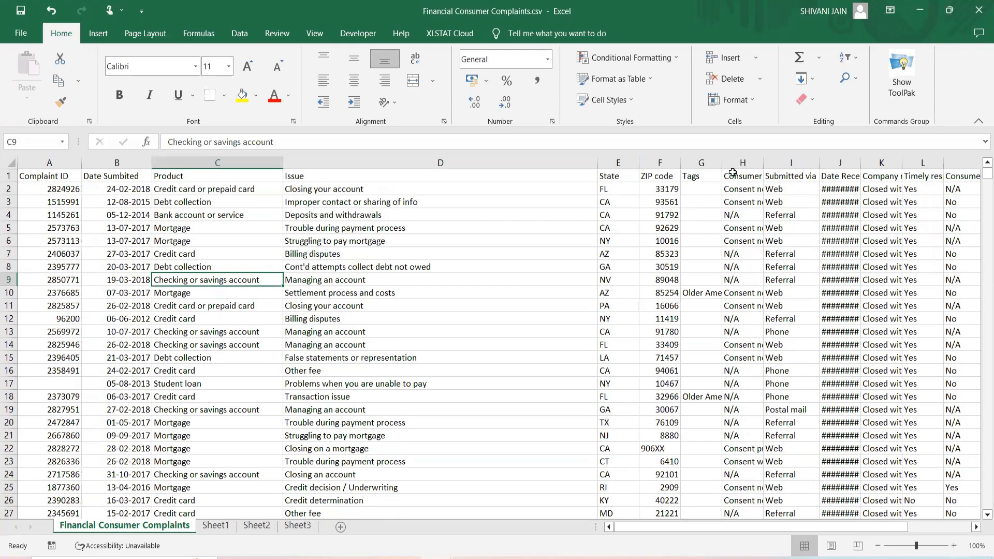
# Step: Insert two blank columns before the Tags column and widen the new column G
pyautogui.click(618, 162)
pyautogui.click(701, 163)
pyautogui.rightClick(707, 165)
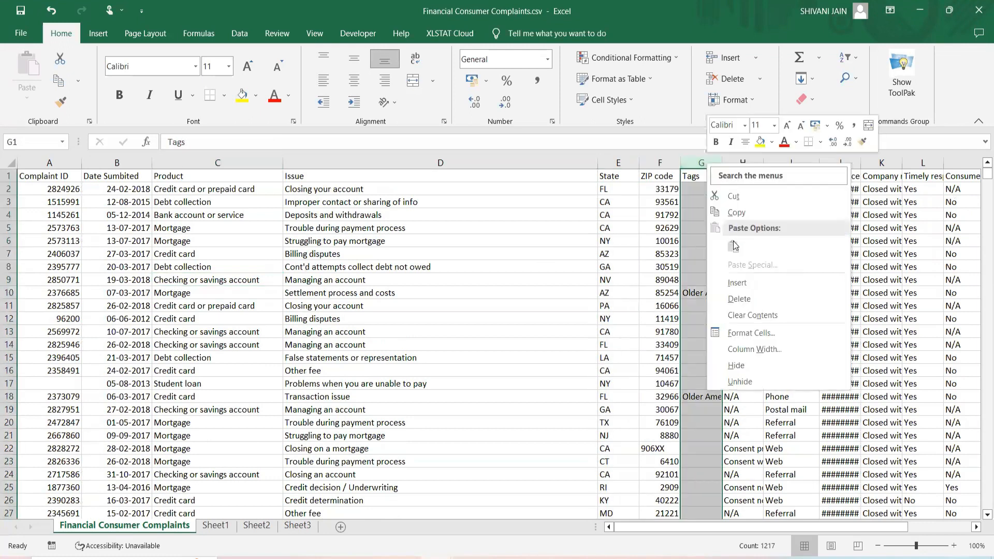
pyautogui.click(749, 284)
pyautogui.rightClick(709, 164)
pyautogui.click(740, 284)
pyautogui.click(717, 240)
pyautogui.moveTo(724, 162); pyautogui.dragTo(923, 161)
# Step: Enter the formula =CONCATENATE(F2," ") in G2, starting from the ZIP code cell
pyautogui.click(611, 176)
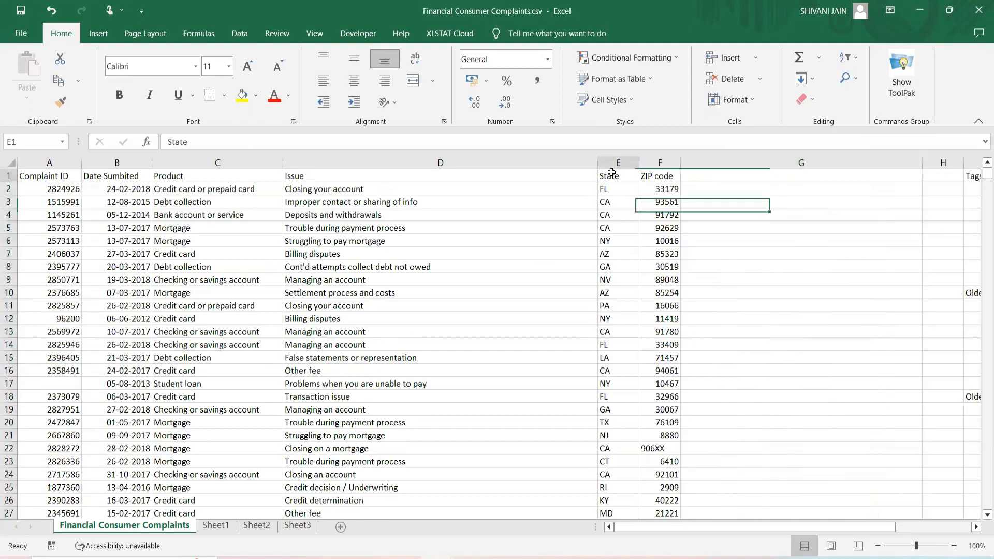
pyautogui.click(666, 176)
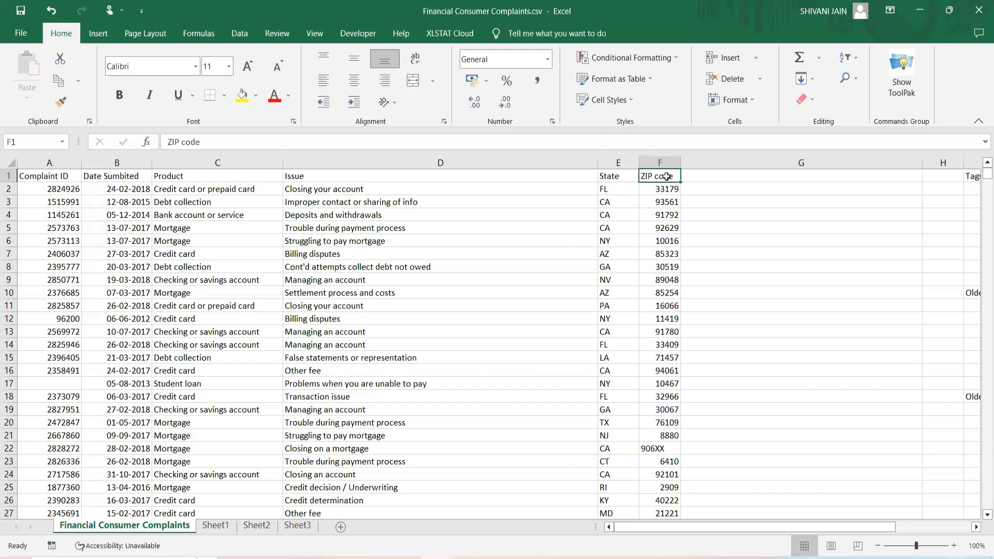
pyautogui.click(708, 189)
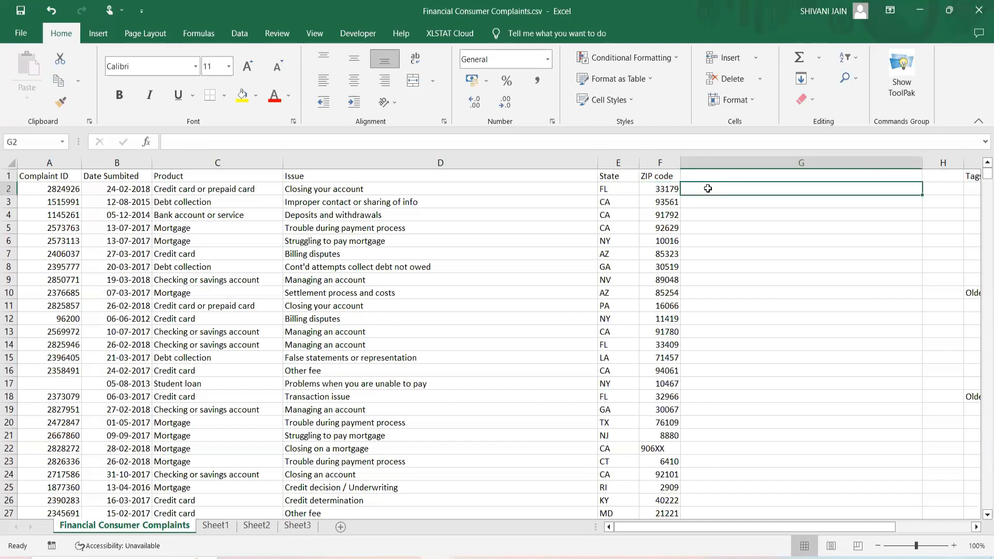
pyautogui.write('=conca')
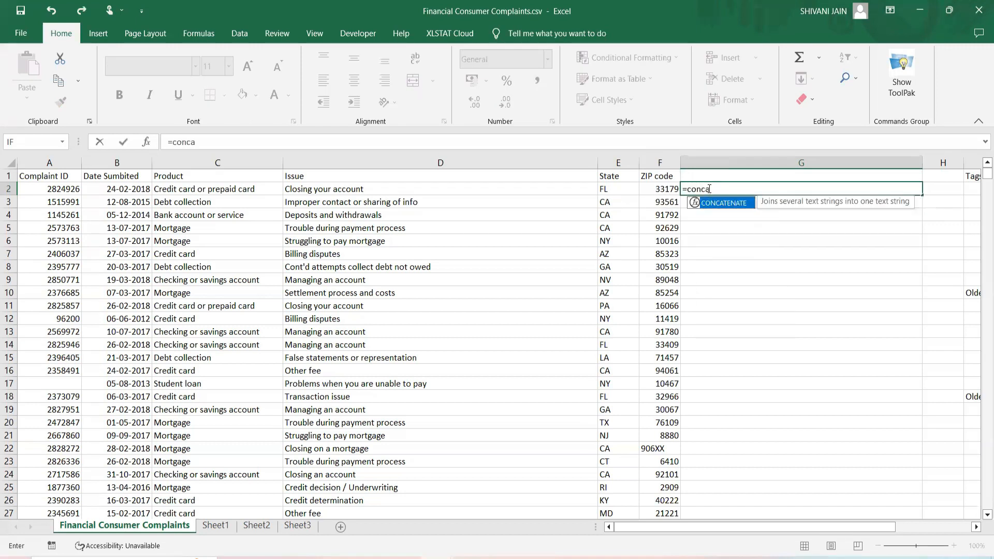
pyautogui.doubleClick(715, 202)
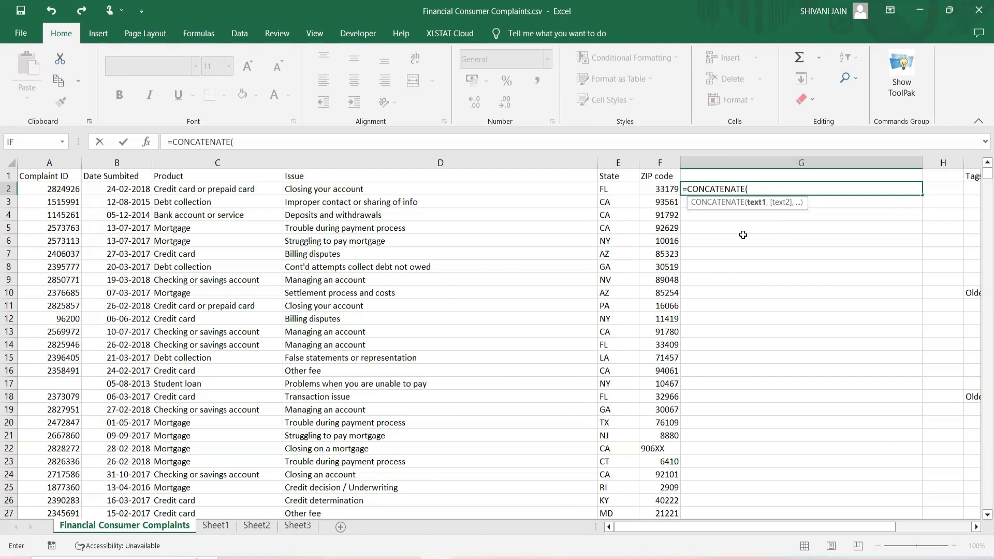
pyautogui.click(659, 192)
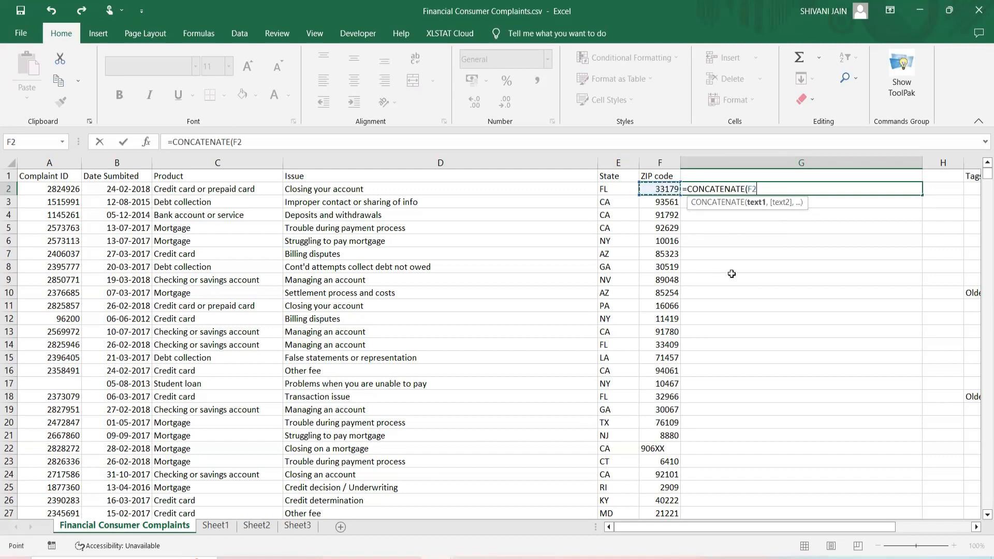
pyautogui.write(',')
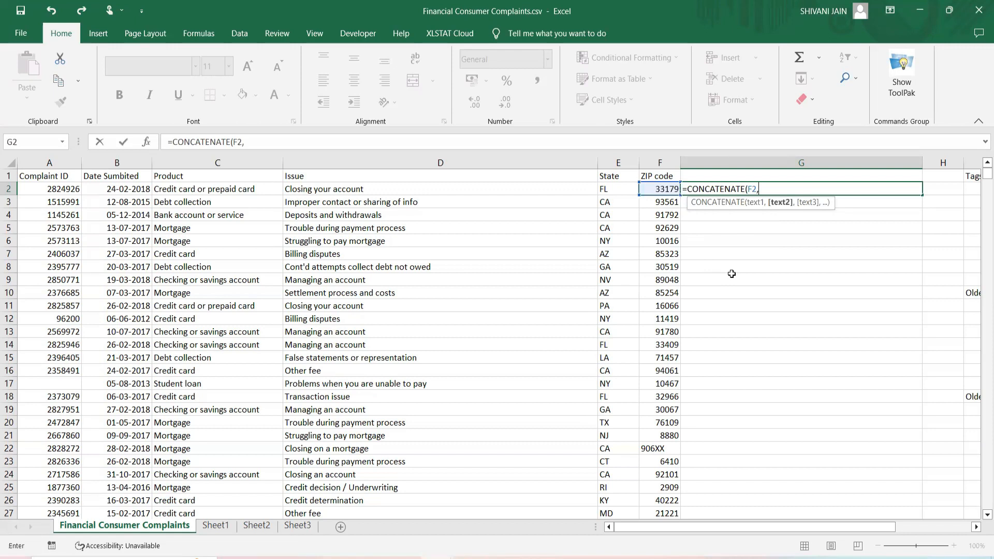
pyautogui.write('" "')
pyautogui.press('Return')
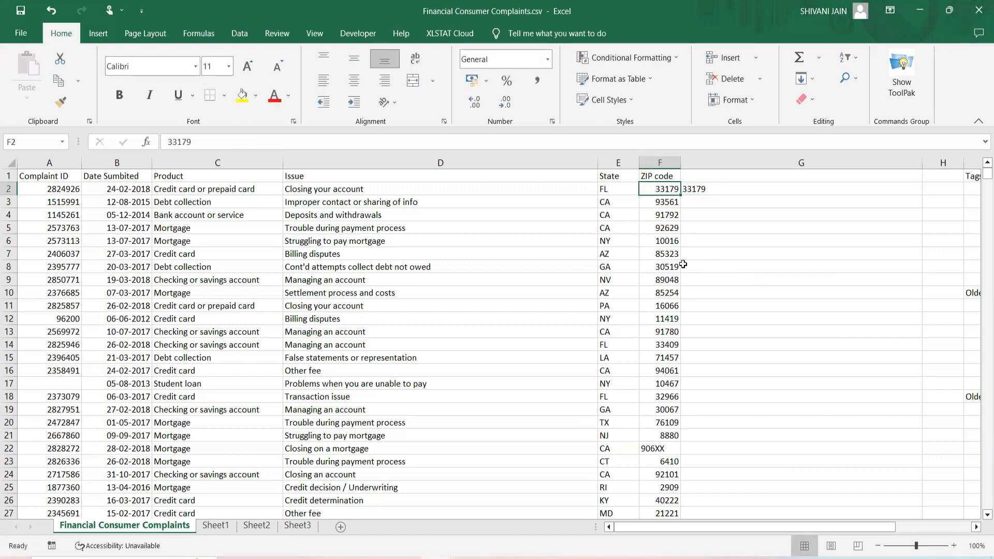
# Step: Change the G2 formula to =CONCATENATE(F2,", ",E2) so it joins the ZIP code and State, accepting the suggested correction
pyautogui.click(699, 189)
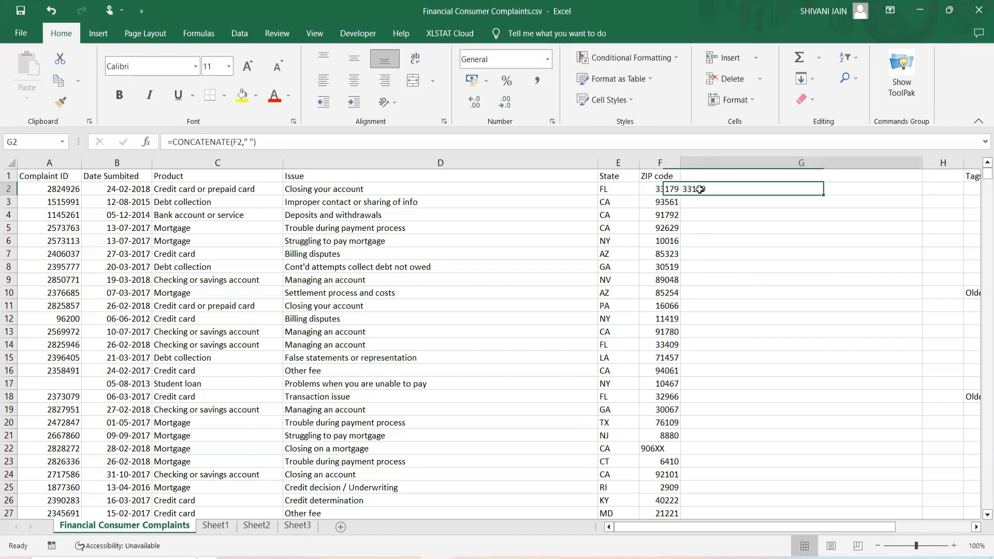
pyautogui.click(251, 142)
pyautogui.press('BackSpace')
pyautogui.write(', "')
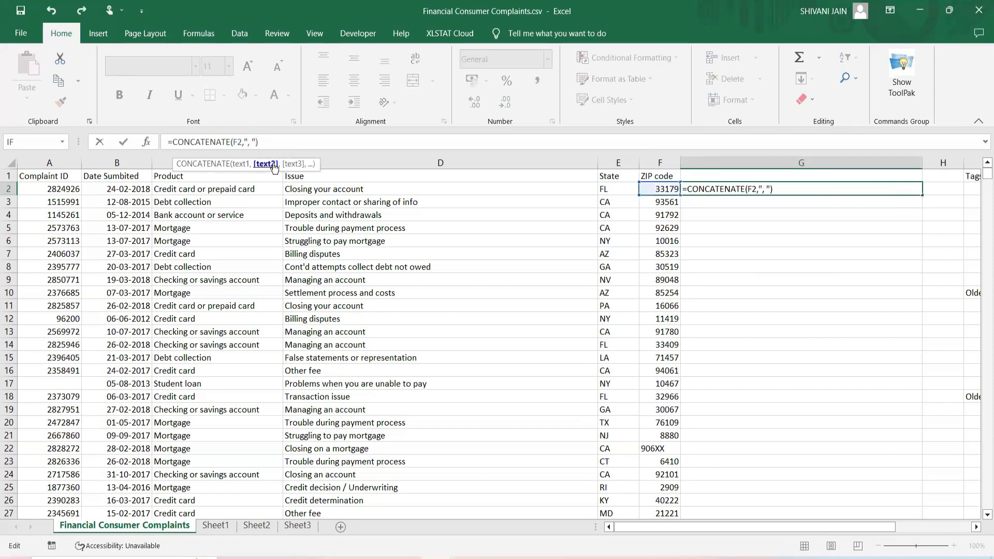
pyautogui.write(',')
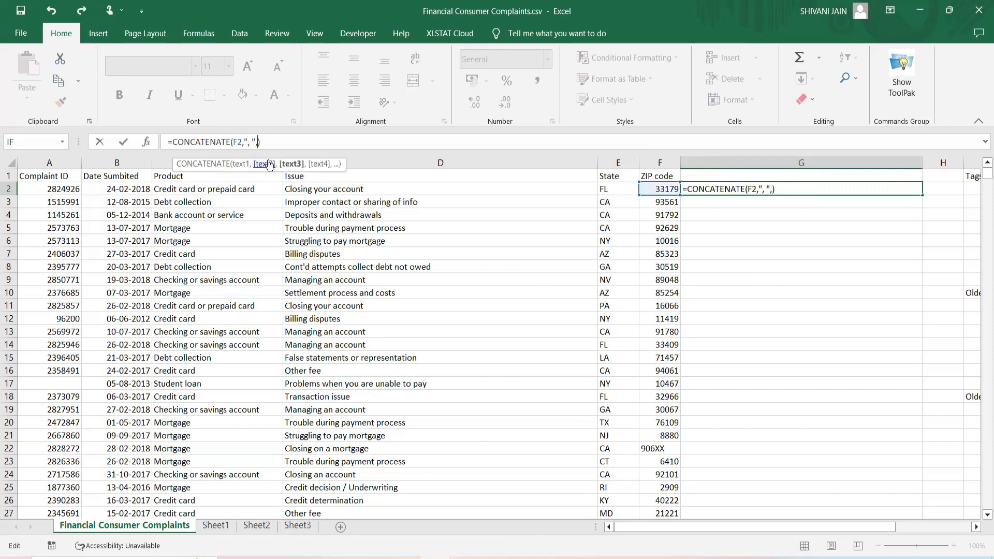
pyautogui.click(601, 186)
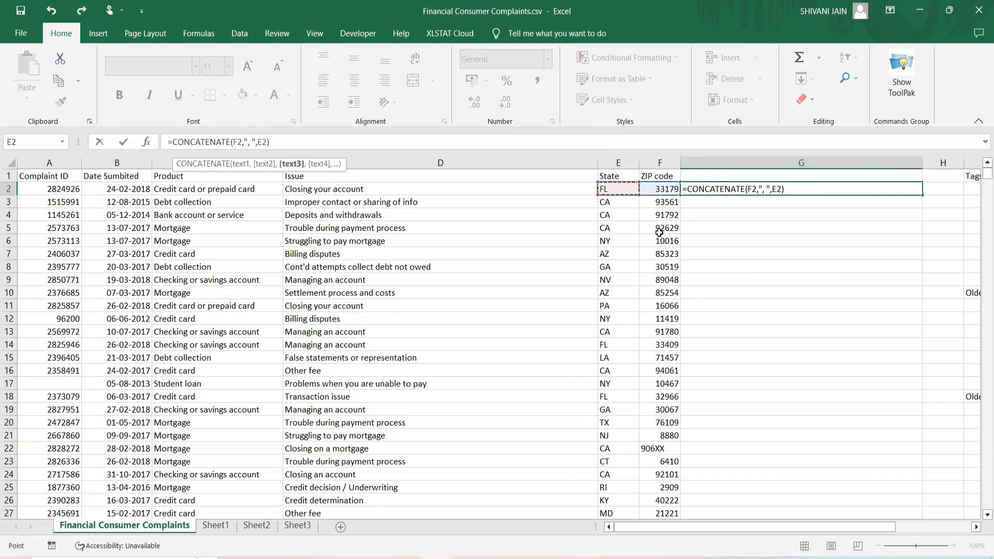
pyautogui.write(')')
pyautogui.press('Return')
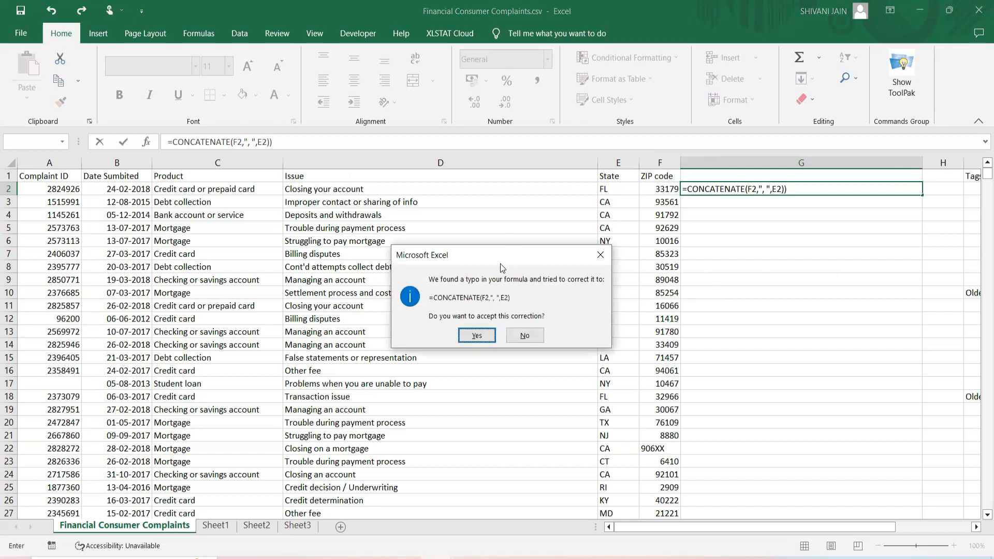
pyautogui.moveTo(501, 259); pyautogui.dragTo(478, 187)
pyautogui.click(454, 266)
pyautogui.click(760, 245)
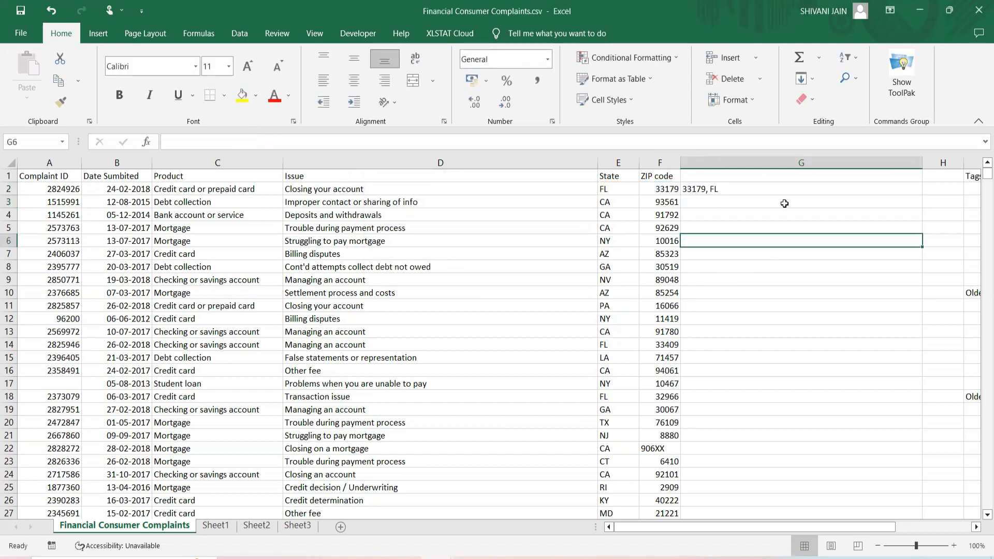
# Step: Fill the ZIP code and State CONCATENATE formula from G2 down to G11
pyautogui.click(706, 188)
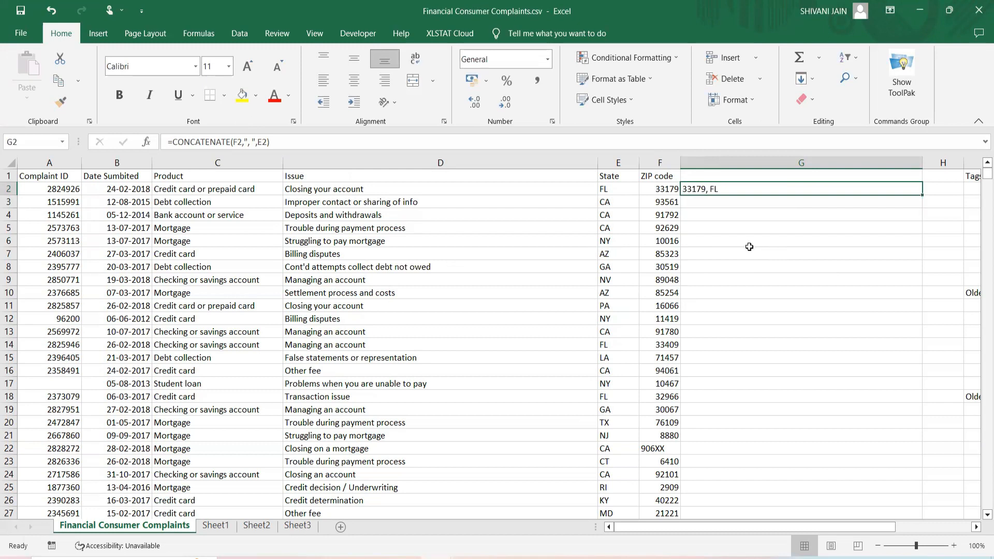
pyautogui.moveTo(917, 191); pyautogui.dragTo(935, 311)
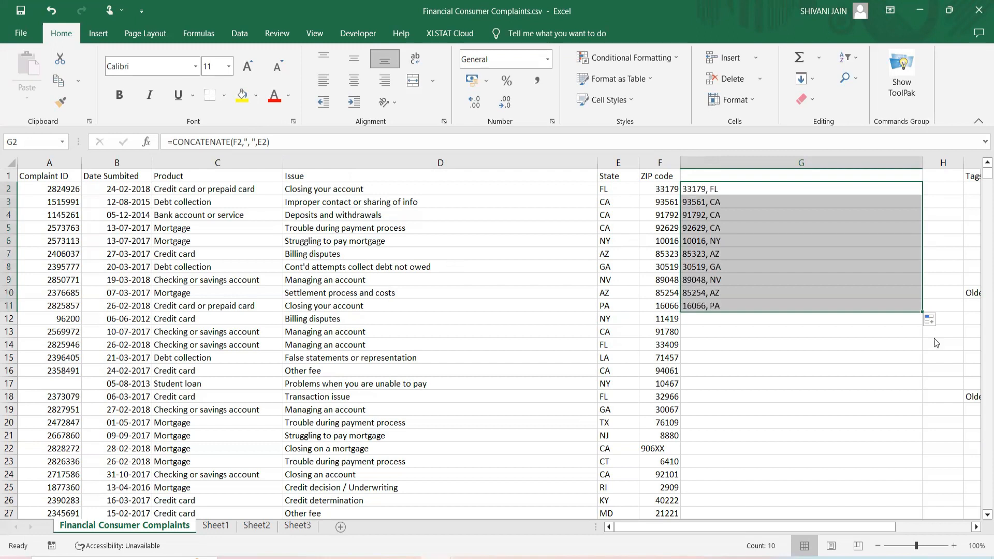
pyautogui.click(926, 359)
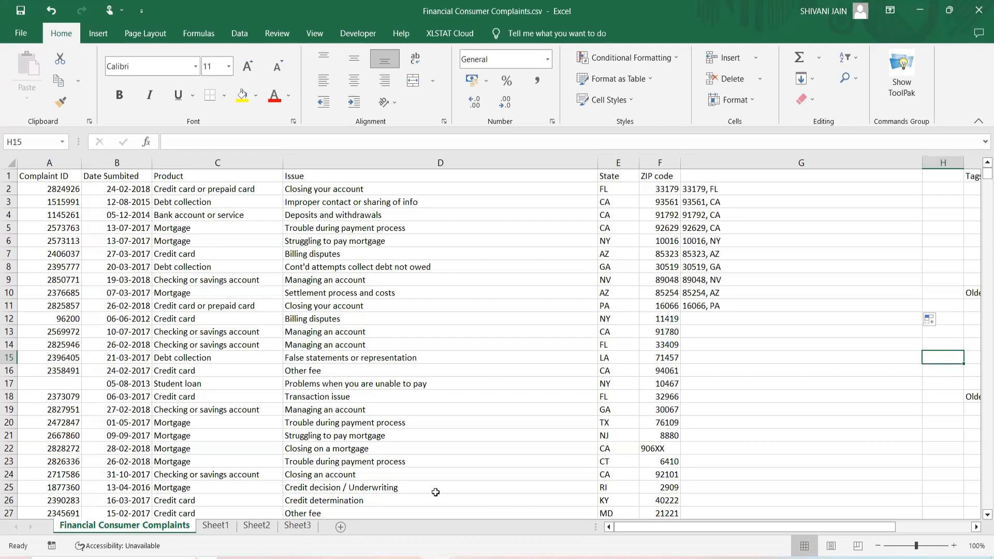
# Step: On Sheet1, enter the headers First Name, Midlle name and Last name in cells A1 to C1
pyautogui.click(216, 526)
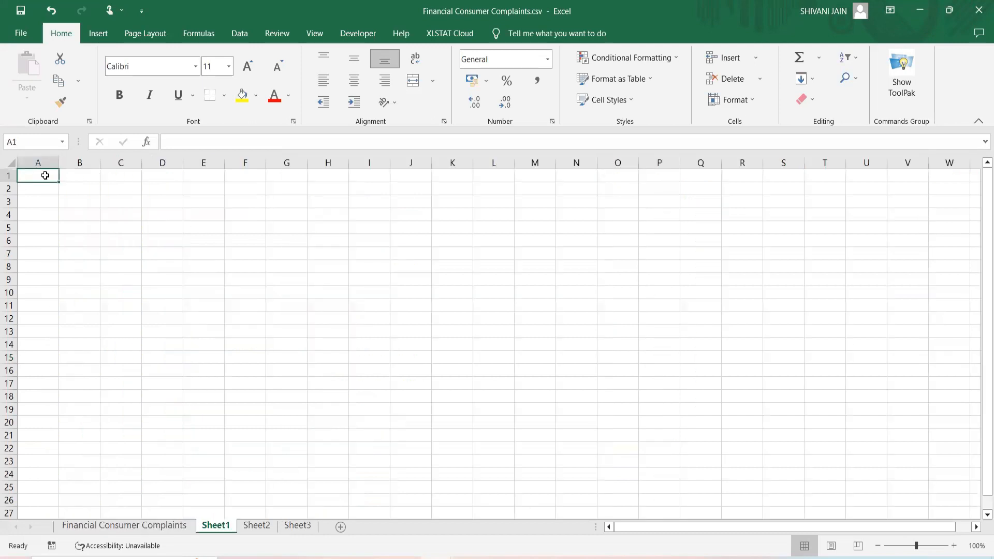
pyautogui.write('First Name')
pyautogui.press('Tab')
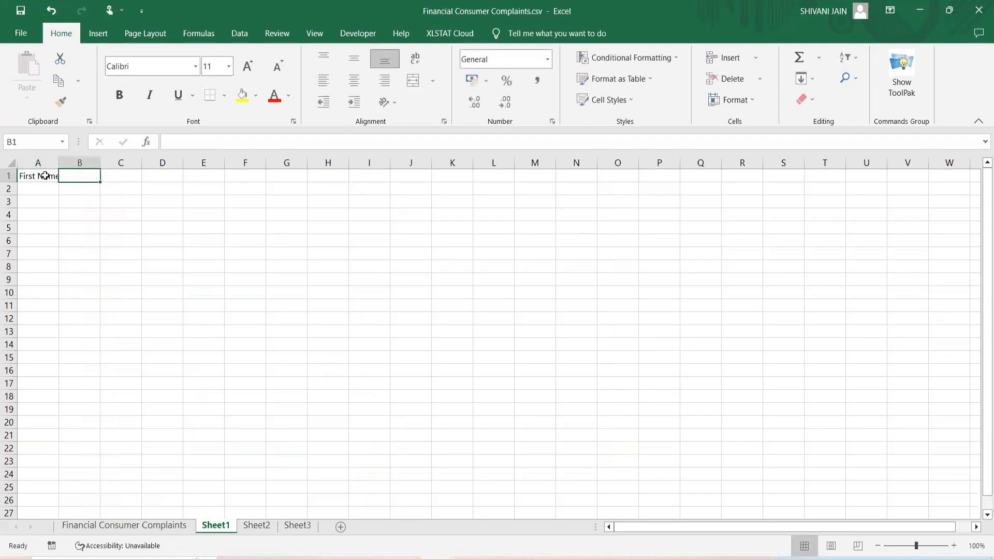
pyautogui.write('Midlle name')
pyautogui.press('Tab')
pyautogui.write('Last name')
pyautogui.press('Return')
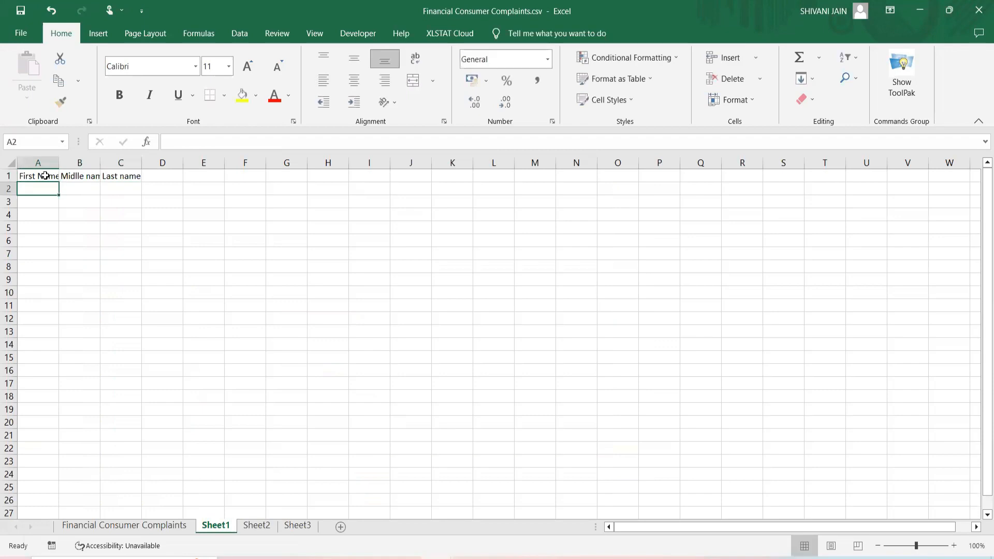
# Step: Autofit the widths of columns A to C to their headers
pyautogui.moveTo(40, 162); pyautogui.dragTo(133, 162)
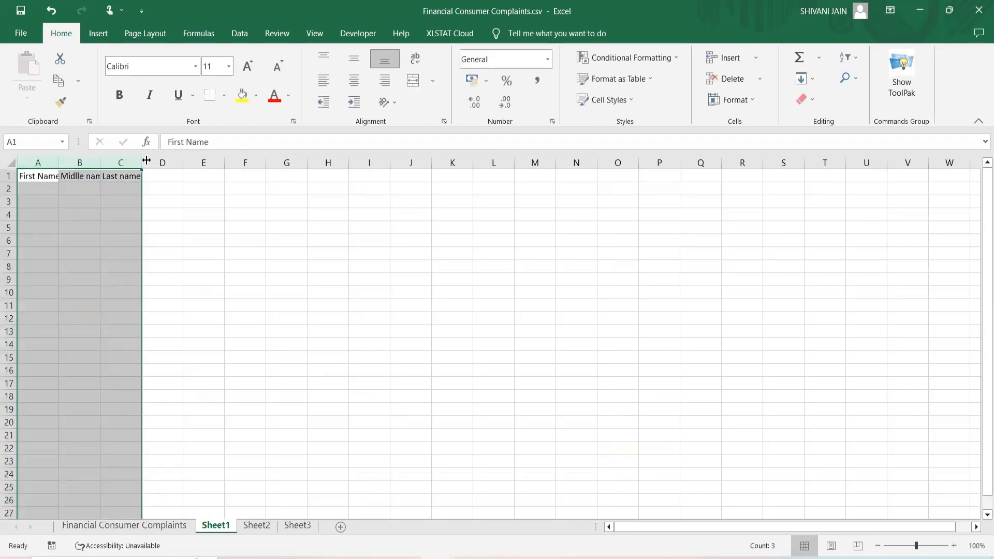
pyautogui.doubleClick(143, 160)
pyautogui.click(244, 243)
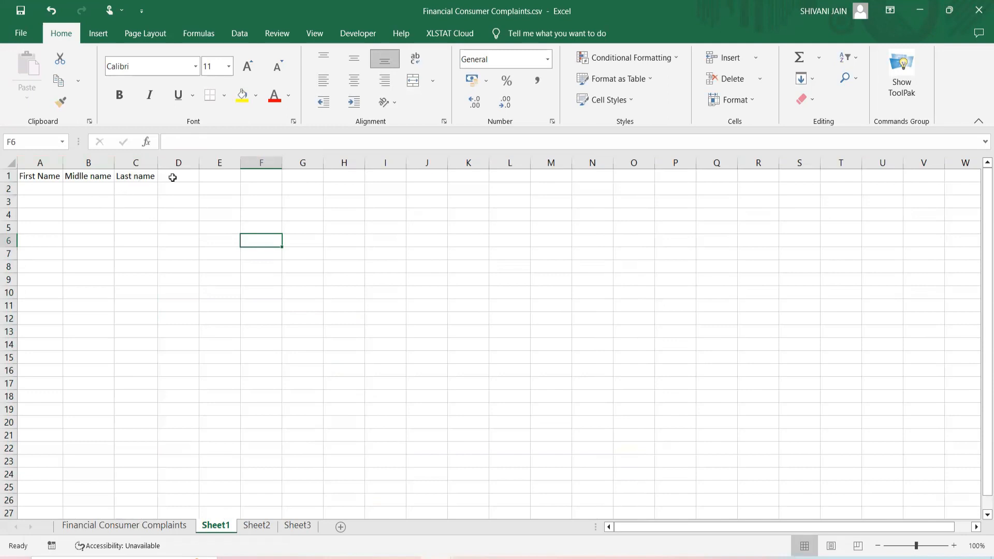
# Step: Enter the header Full name in cell E1
pyautogui.click(218, 174)
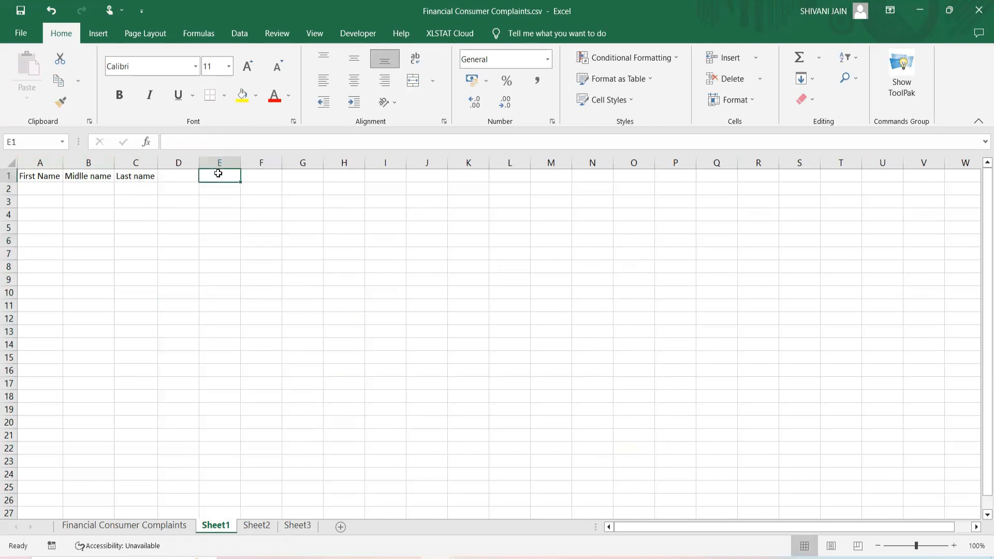
pyautogui.write('Fi')
pyautogui.write('ull name')
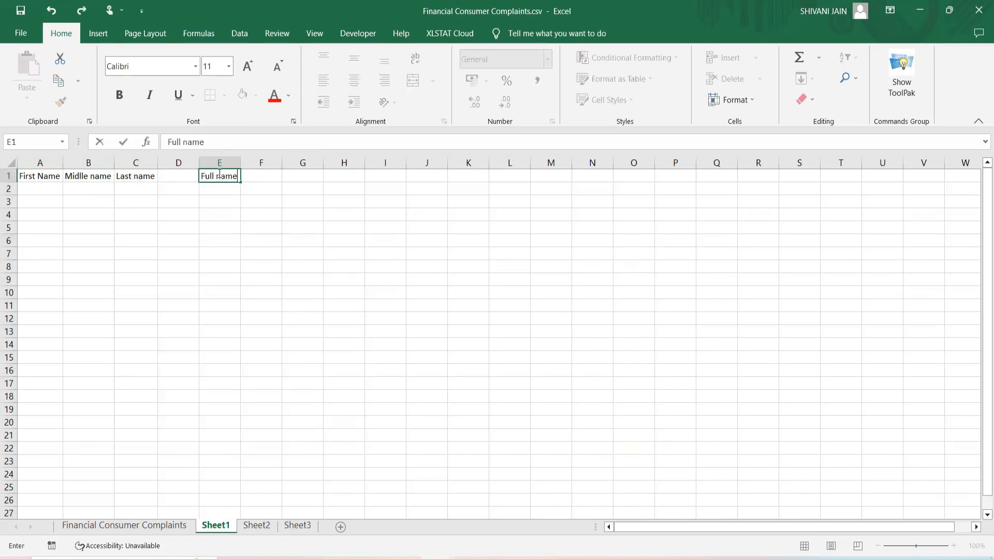
pyautogui.press('Return')
# Step: Enter the placeholder texts First, Middle and Last in cells A2 to C2
pyautogui.click(44, 189)
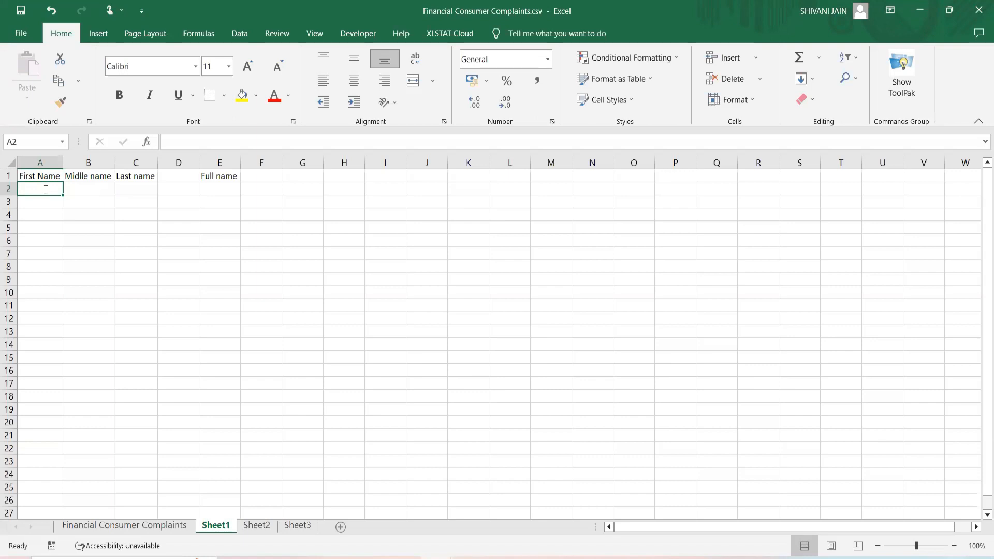
pyautogui.write('First')
pyautogui.press('BackSpace')
pyautogui.press('Tab')
pyautogui.write('Middle')
pyautogui.press('Tab')
pyautogui.write('Last name')
pyautogui.press('Return')
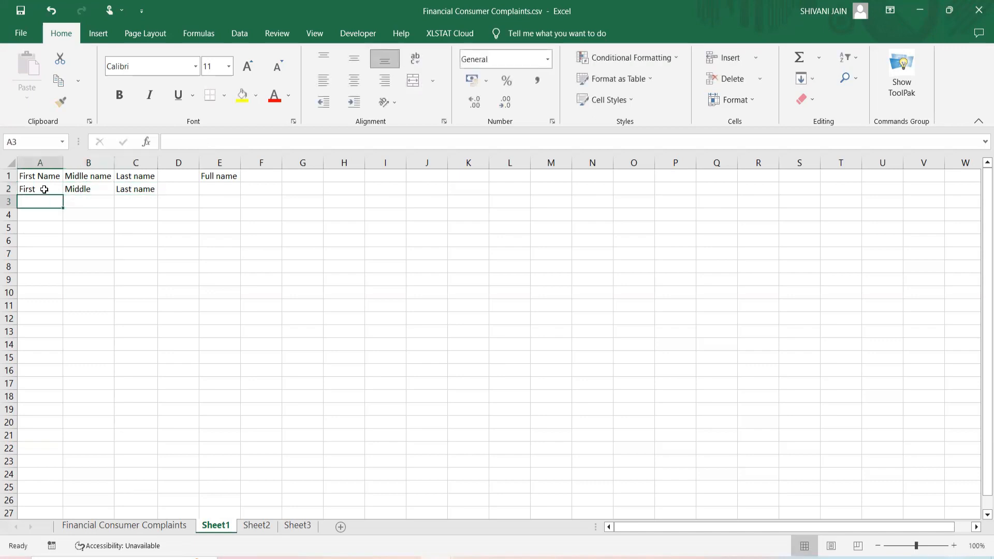
pyautogui.click(120, 190)
pyautogui.doubleClick(187, 141)
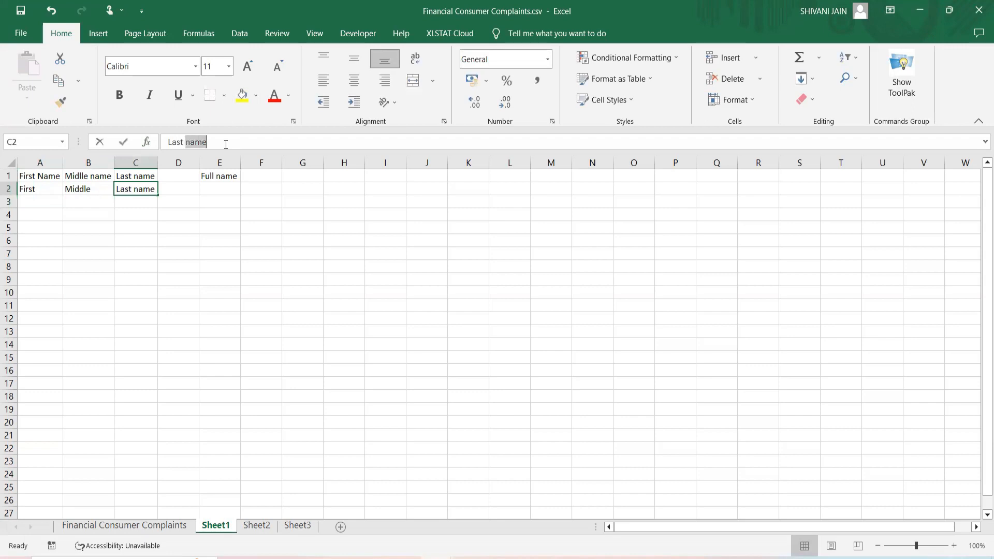
pyautogui.press('BackSpace')
pyautogui.press('Return')
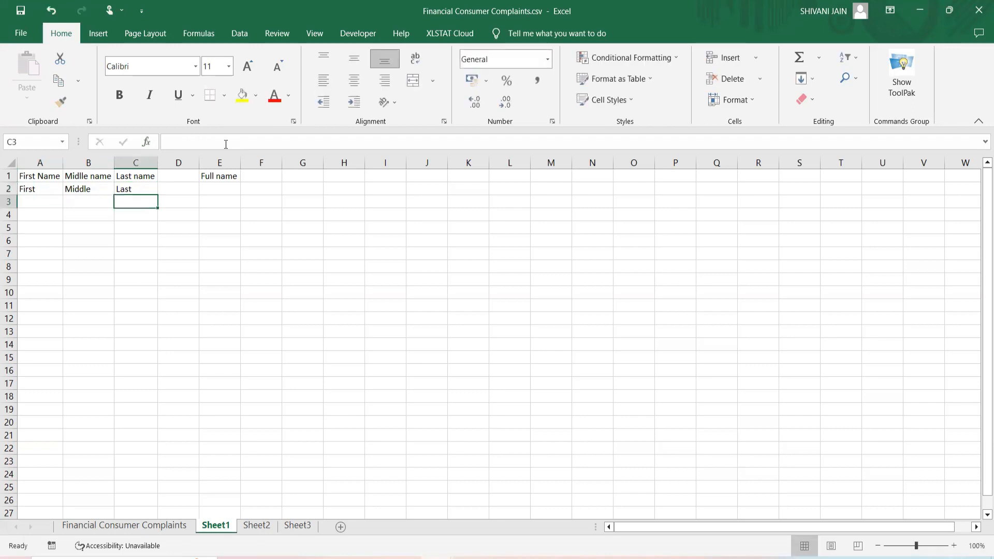
# Step: Replace the placeholders in A2 to C2 with a sample person's first, middle and last name
pyautogui.click(39, 190)
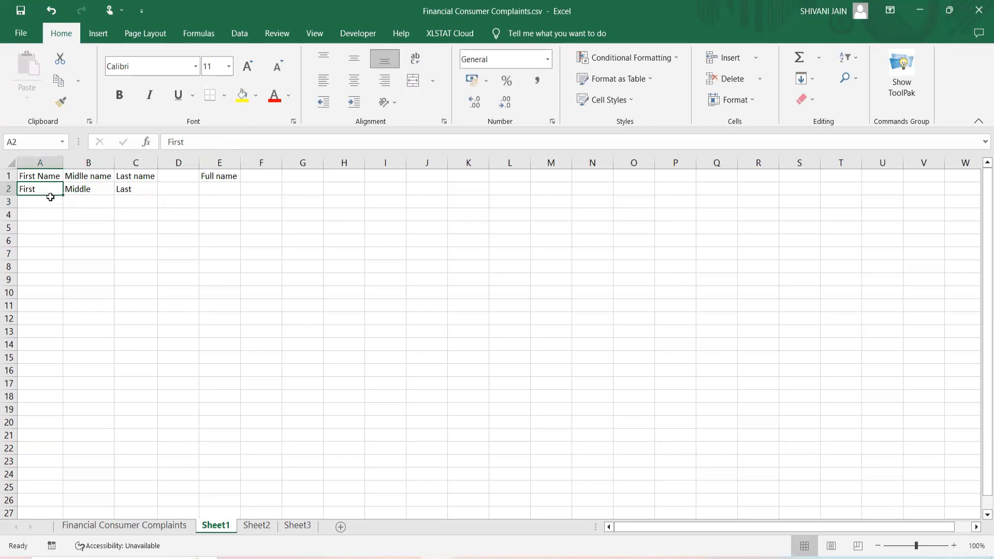
pyautogui.write('Sandy')
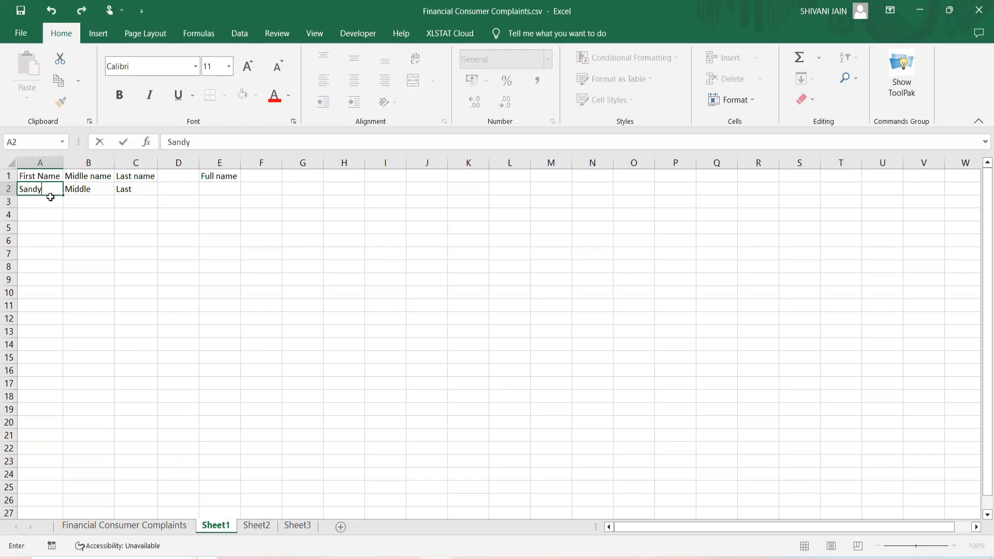
pyautogui.press('Tab')
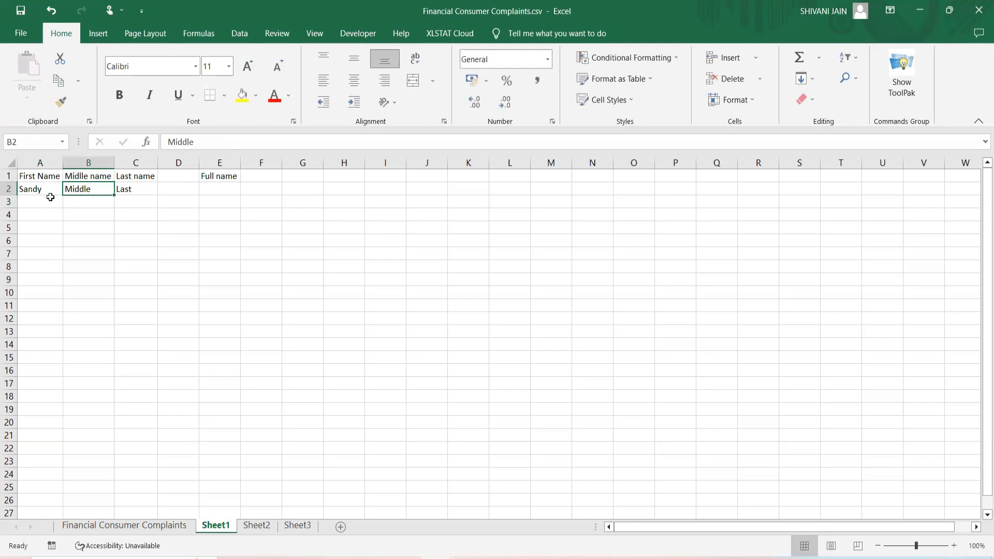
pyautogui.write('John')
pyautogui.press('Tab')
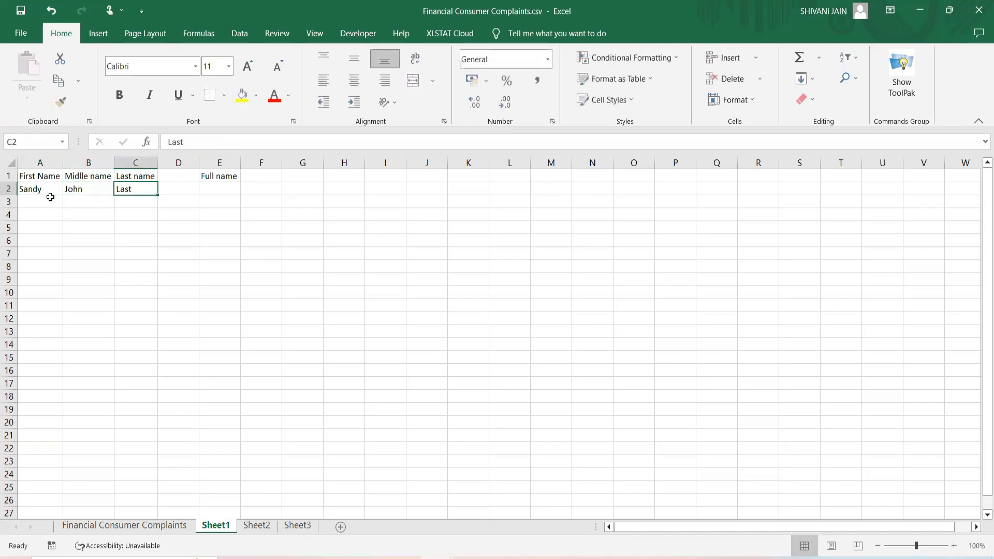
pyautogui.write('Smith')
pyautogui.press('Return')
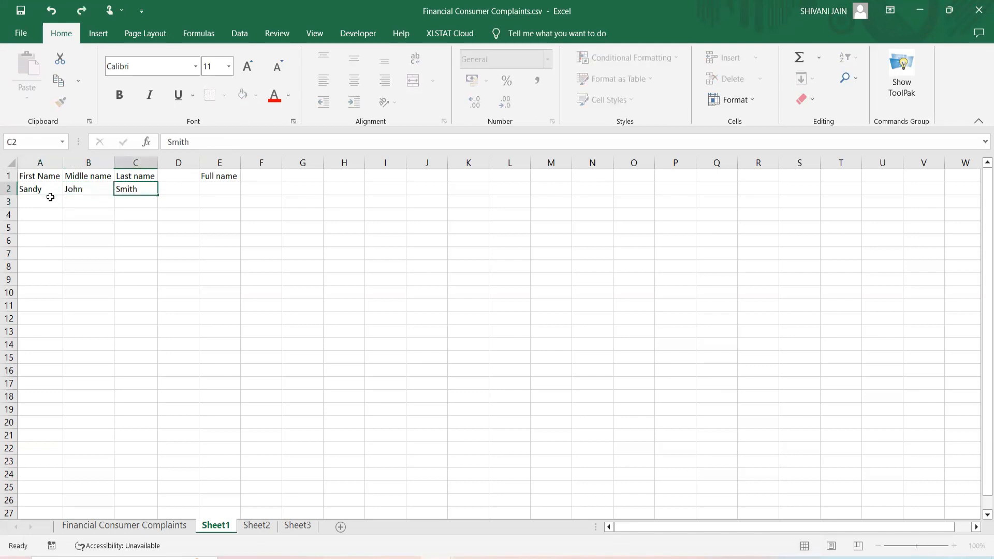
pyautogui.moveTo(29, 187); pyautogui.dragTo(148, 239)
pyautogui.click(148, 239)
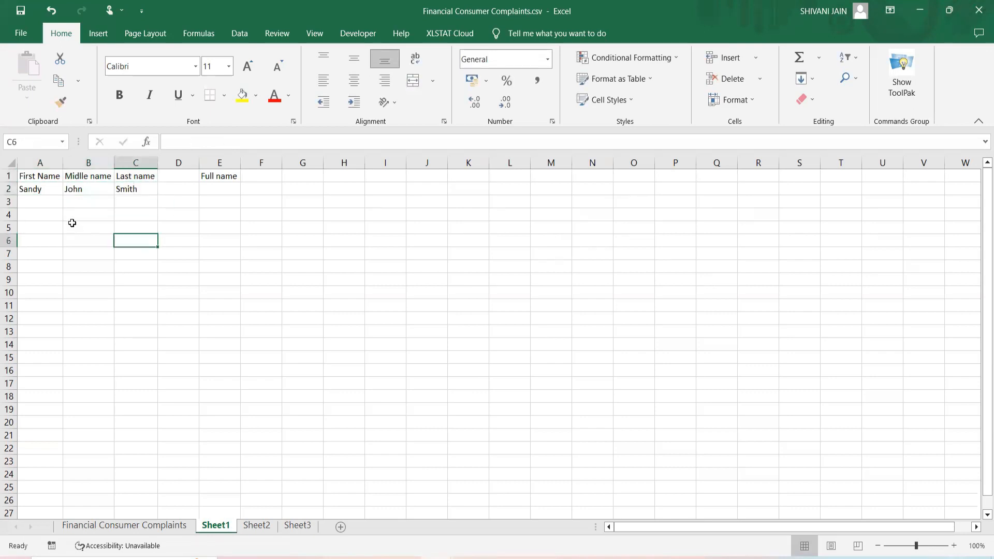
# Step: Widen column E and enter =CONCATENATE(A2," ",B2," ",C2) in E2 to build the full name
pyautogui.click(220, 187)
pyautogui.moveTo(240, 163); pyautogui.dragTo(378, 163)
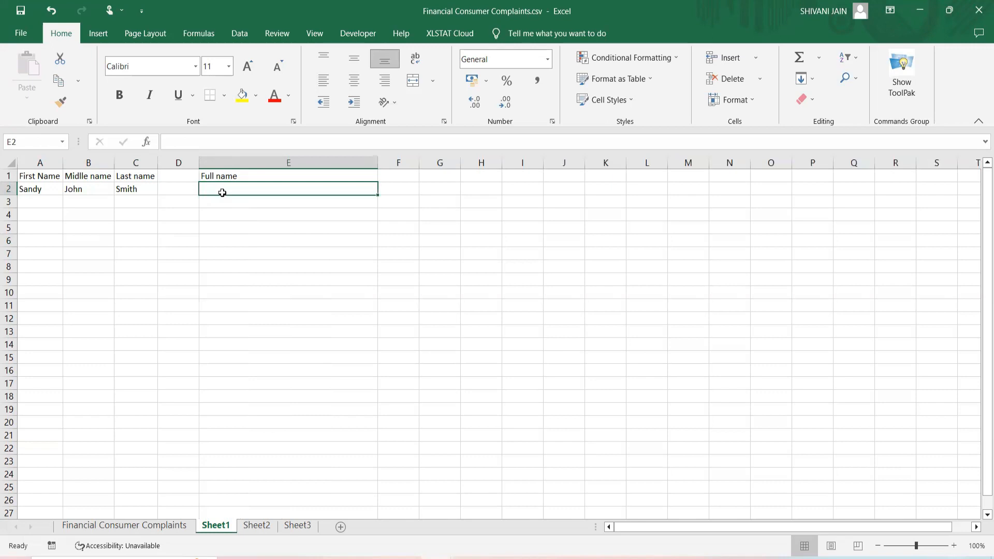
pyautogui.write('=')
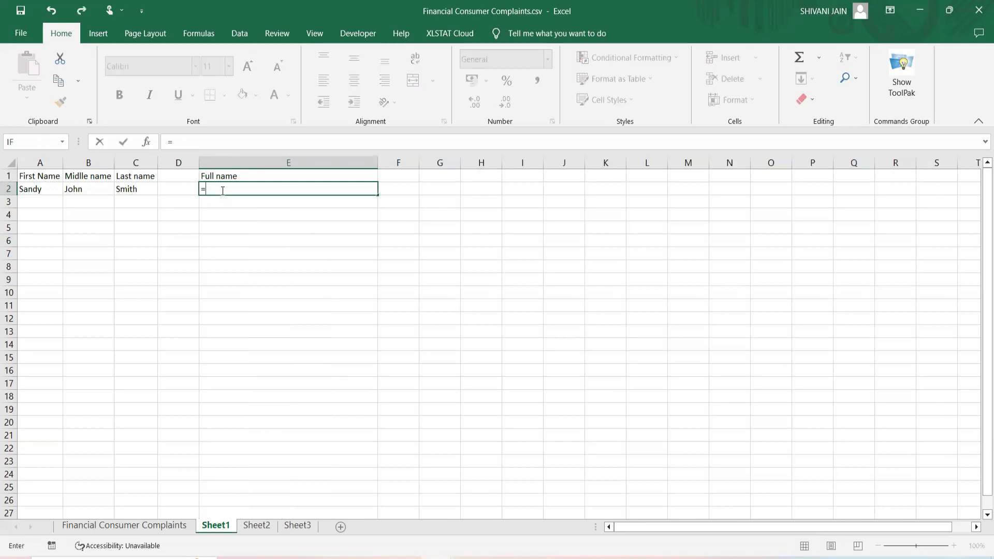
pyautogui.write('conca')
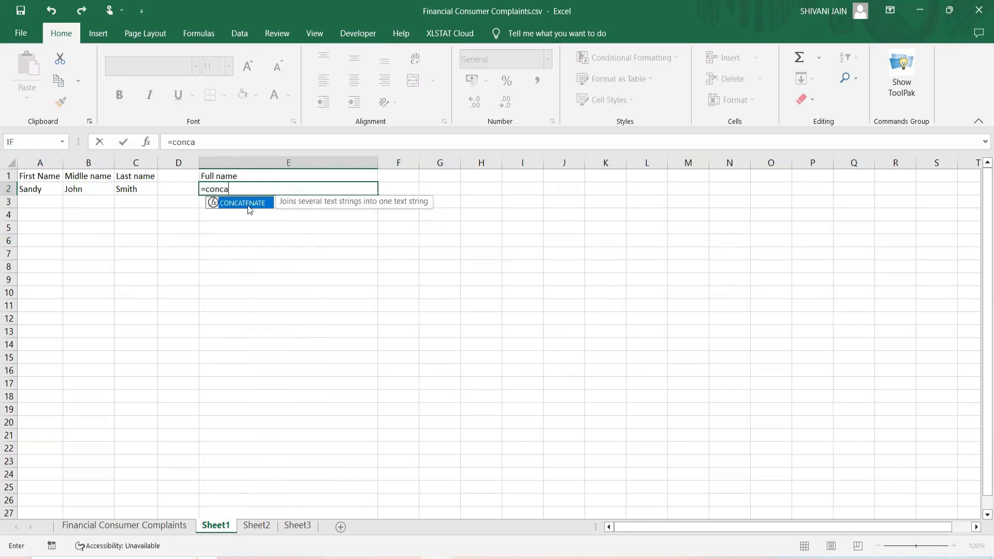
pyautogui.doubleClick(247, 203)
pyautogui.click(30, 189)
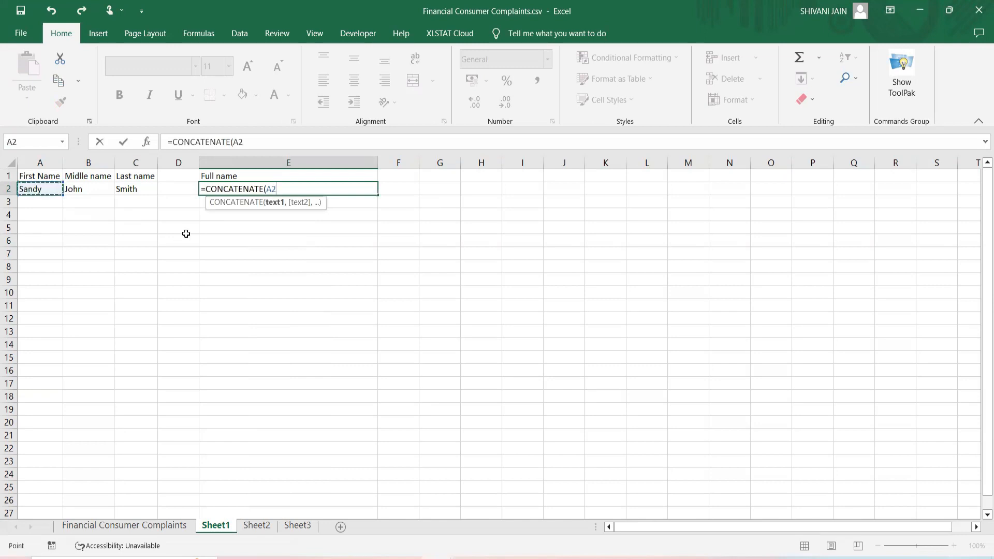
pyautogui.write(',')
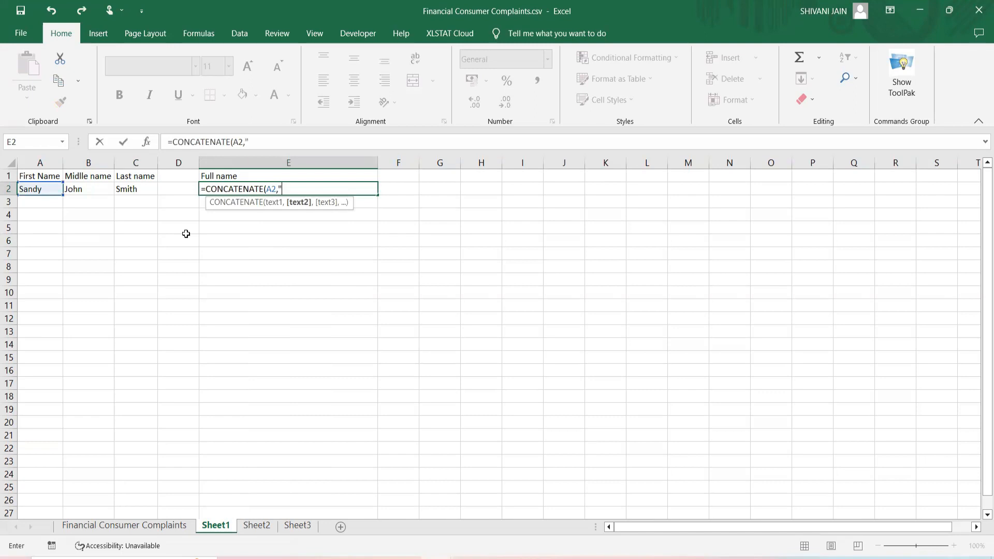
pyautogui.write('" ",')
pyautogui.click(73, 188)
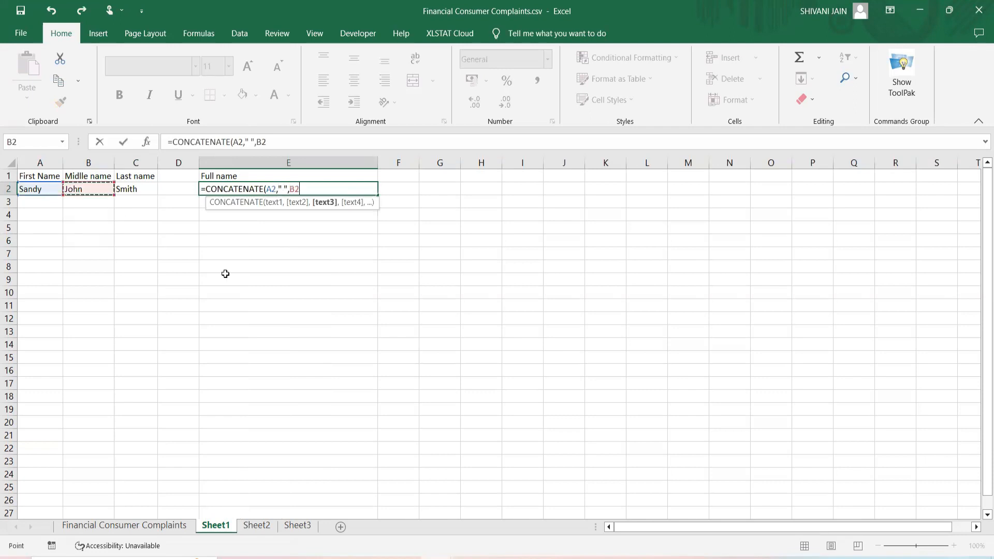
pyautogui.write(',')
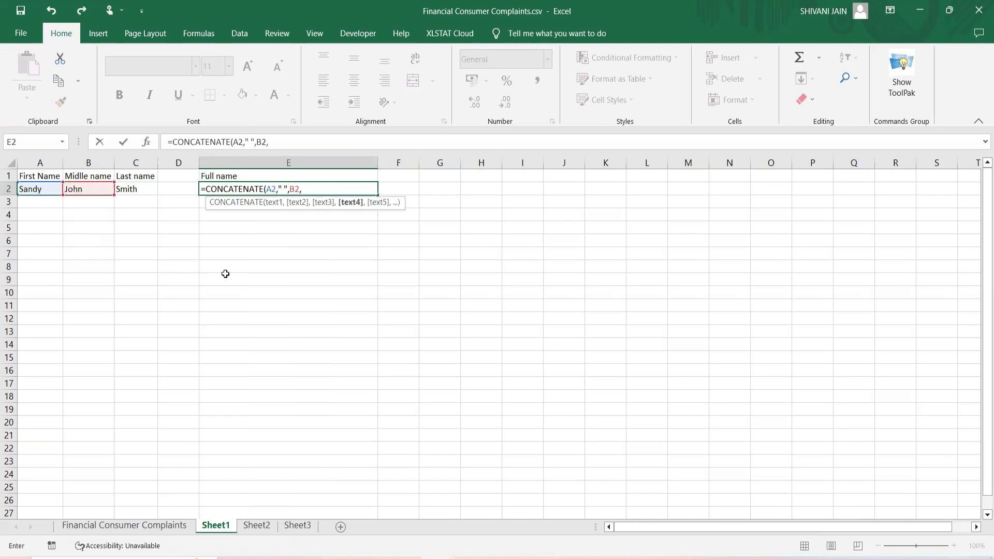
pyautogui.write('" ",')
pyautogui.click(132, 191)
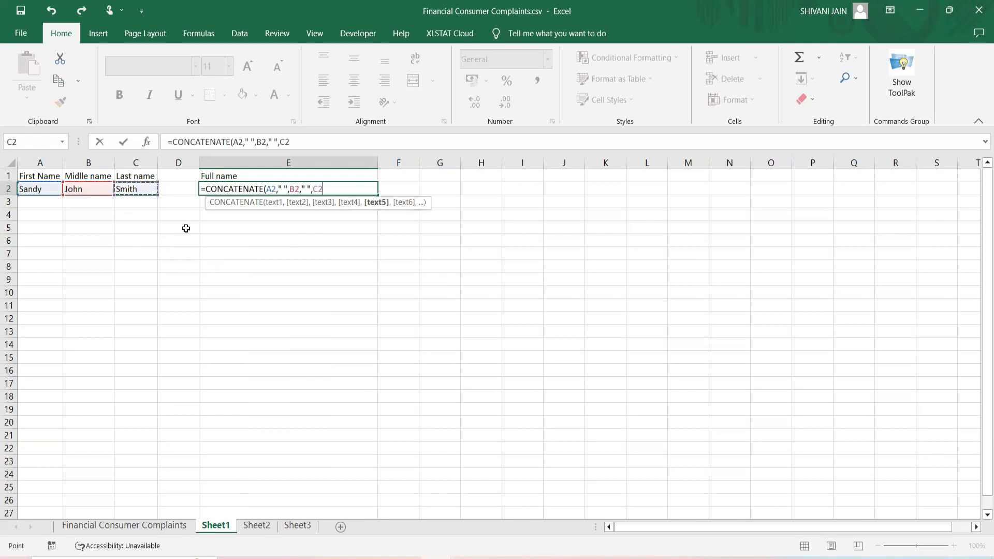
pyautogui.write(')')
pyautogui.press('Return')
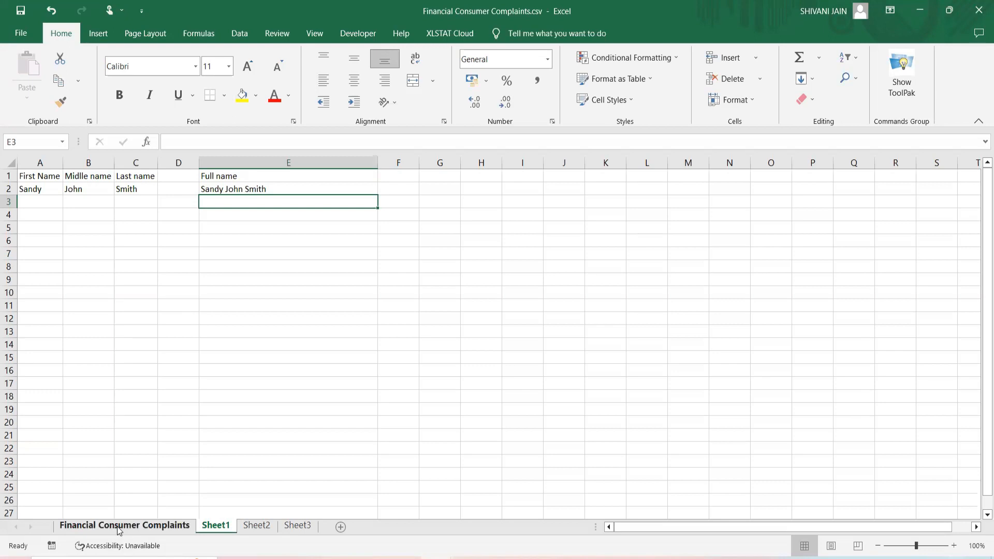
# Step: On the Financial Consumer Complaints sheet, narrow column G around the joined values and widen the empty column H
pyautogui.hotkey('ctrl', 'pageup')
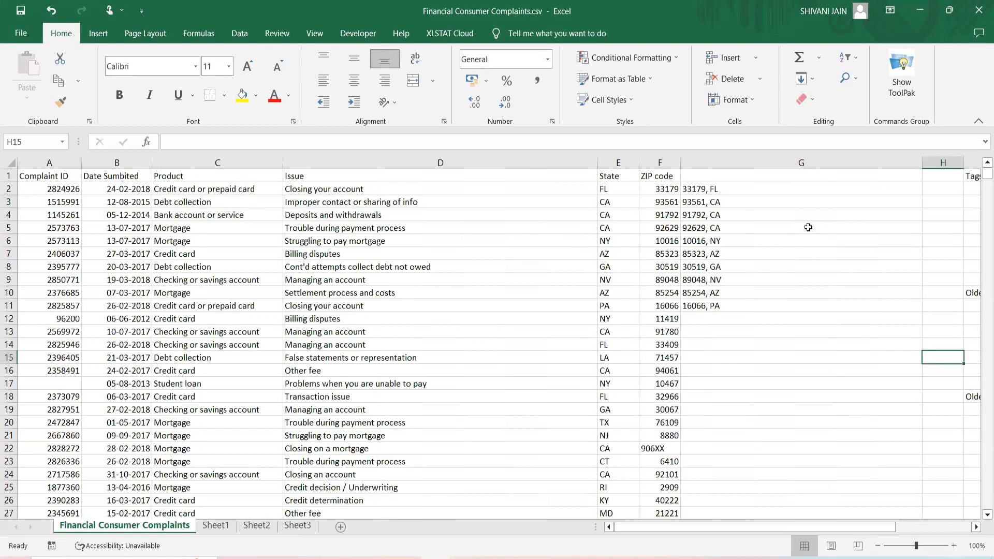
pyautogui.moveTo(922, 164); pyautogui.dragTo(760, 165)
pyautogui.moveTo(704, 189); pyautogui.dragTo(700, 309)
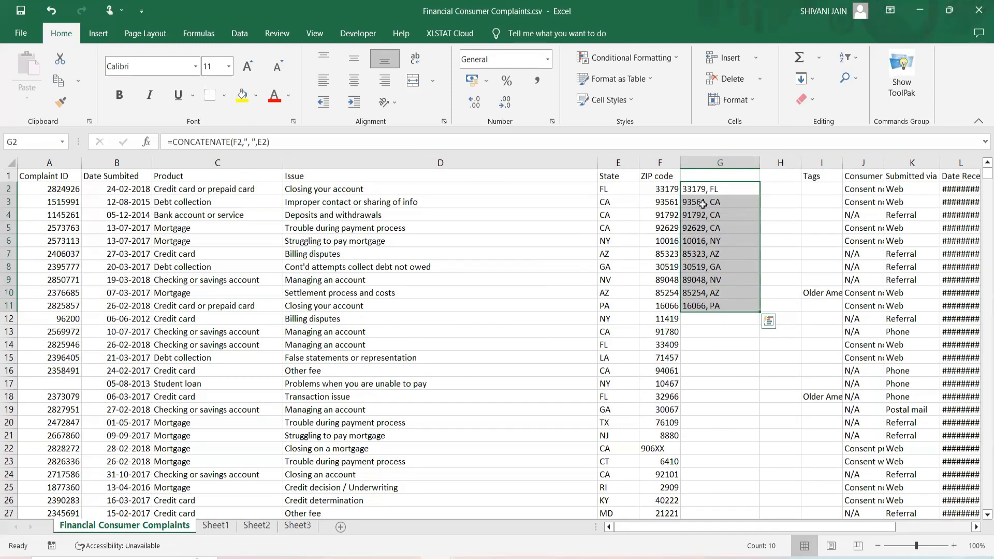
pyautogui.click(710, 164)
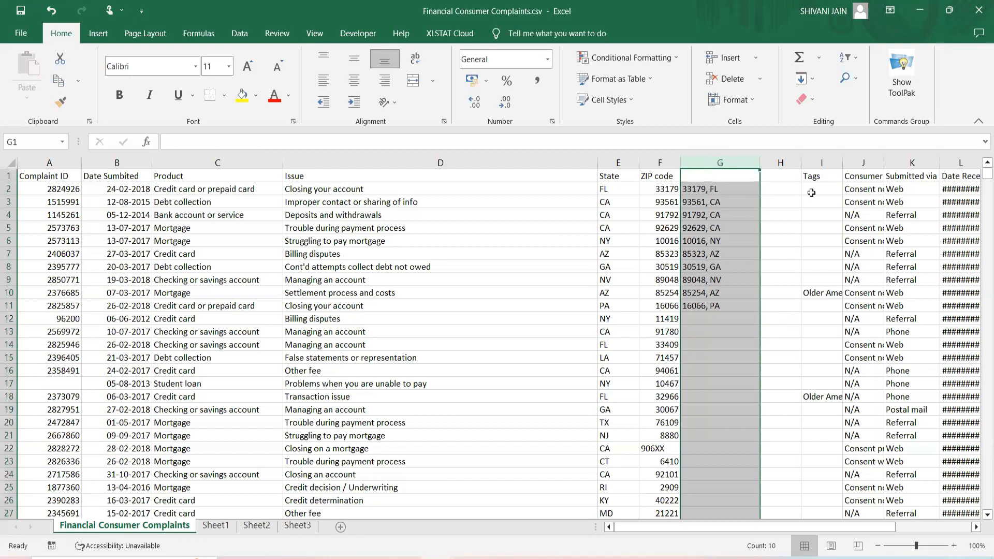
pyautogui.moveTo(842, 165); pyautogui.dragTo(883, 164)
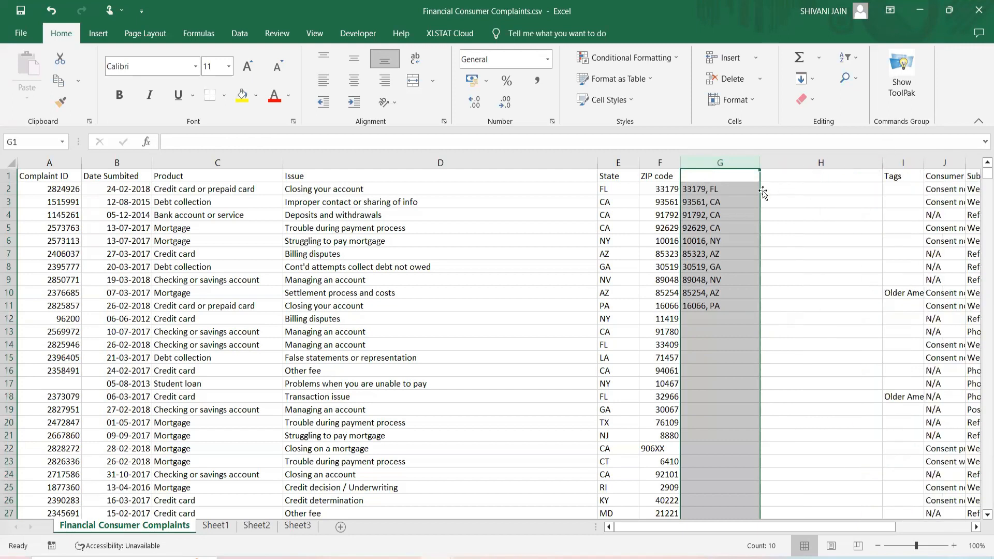
pyautogui.click(820, 188)
pyautogui.click(699, 162)
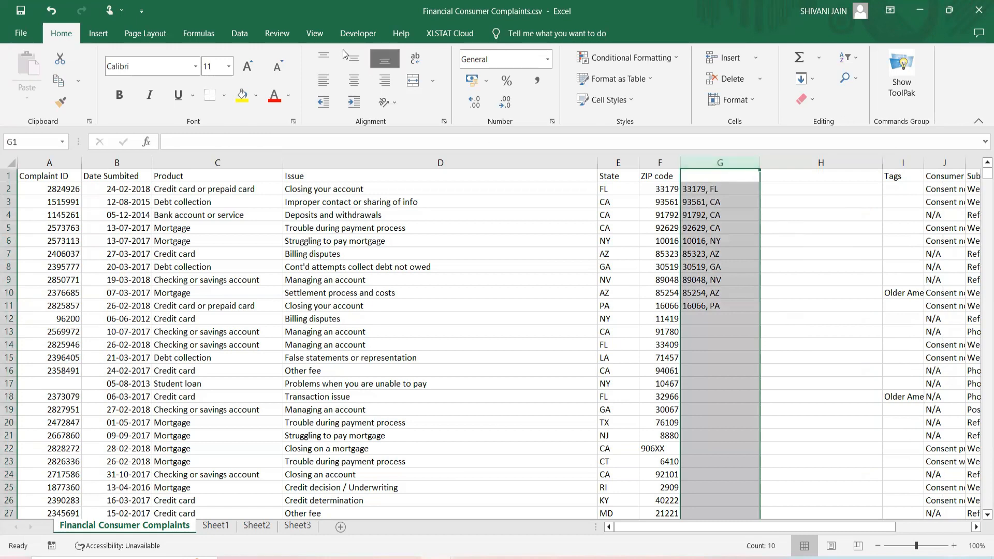
pyautogui.click(241, 35)
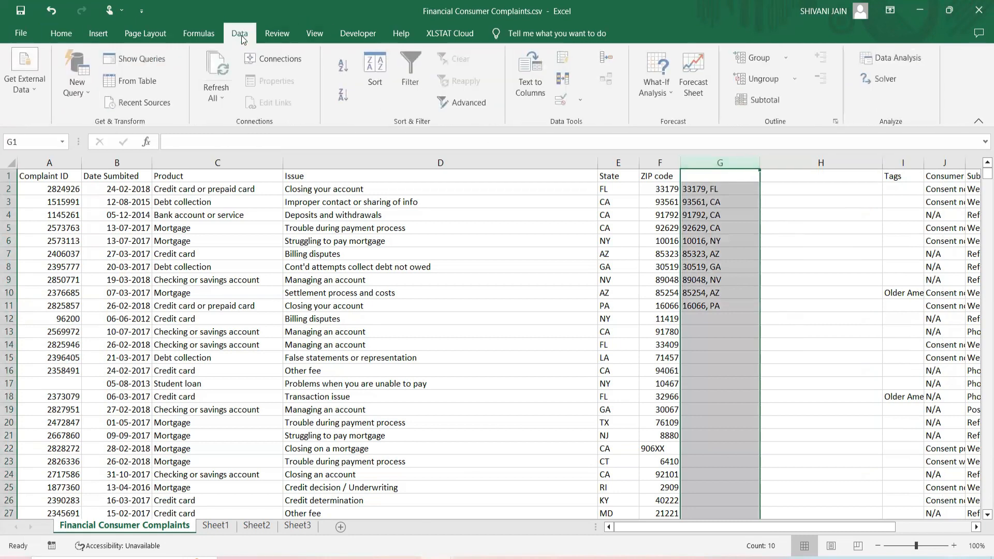
pyautogui.click(533, 78)
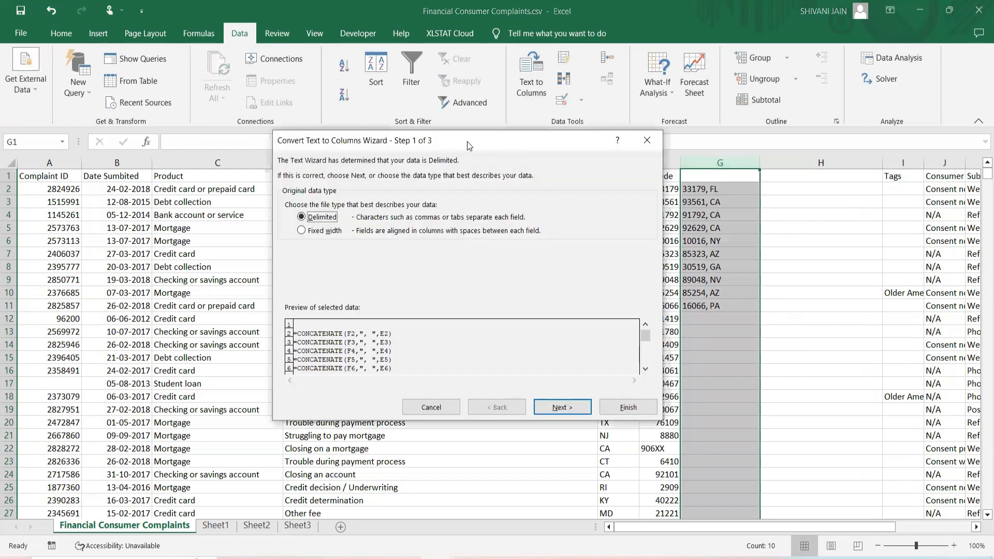
pyautogui.moveTo(434, 149); pyautogui.dragTo(193, 155)
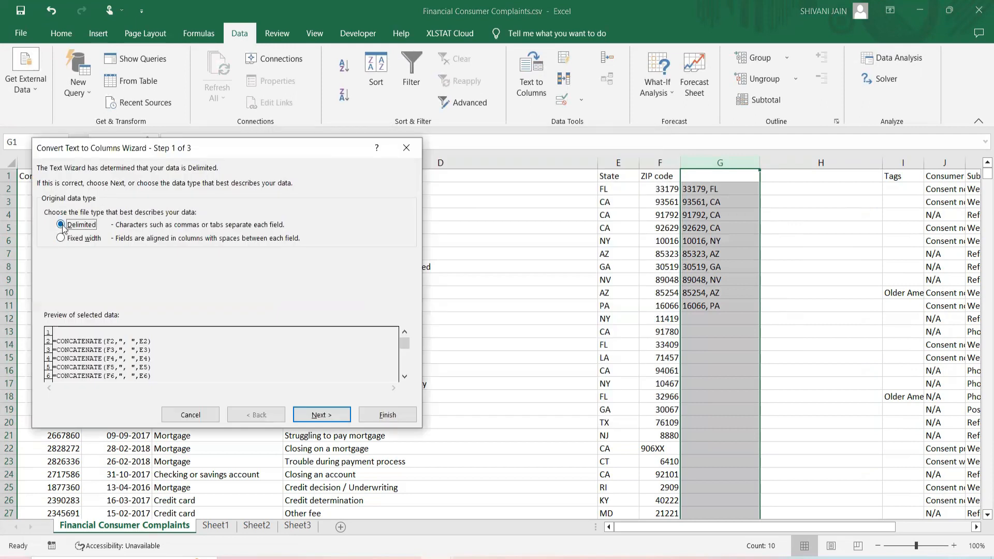
pyautogui.click(413, 148)
pyautogui.click(614, 233)
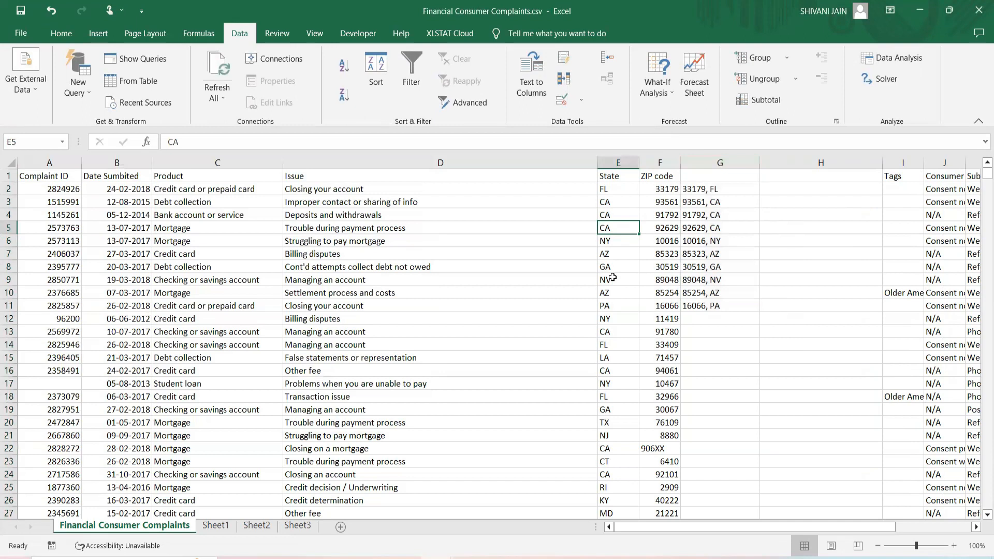
# Step: Examine the formulas behind the joined ZIP code and state values in G2 and G3
pyautogui.moveTo(701, 186); pyautogui.dragTo(699, 224)
pyautogui.click(699, 275)
pyautogui.click(708, 193)
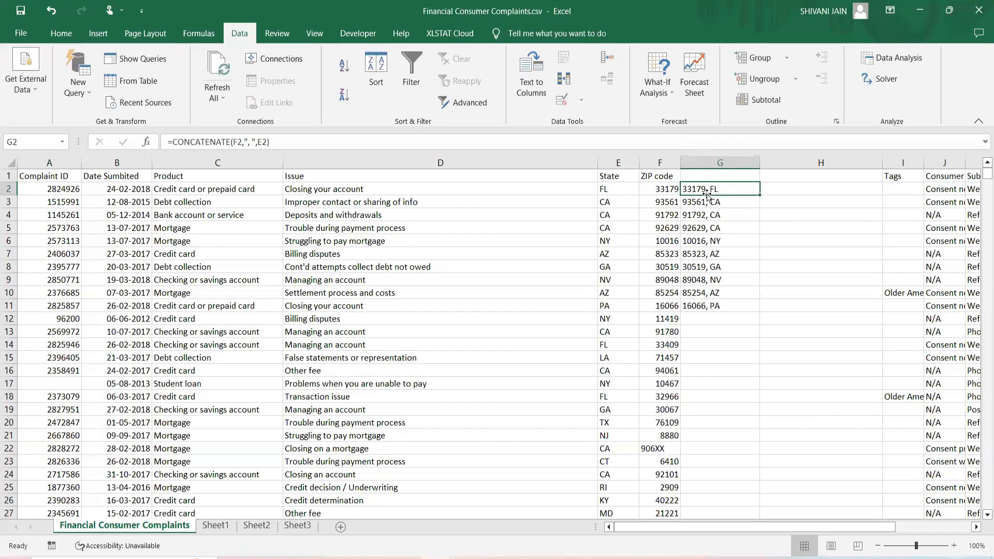
pyautogui.click(707, 202)
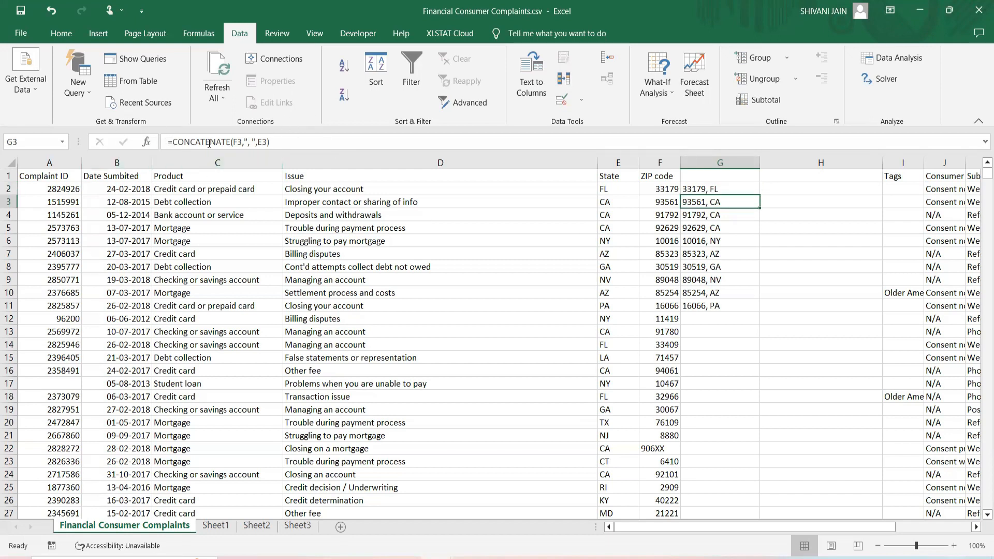
pyautogui.click(631, 243)
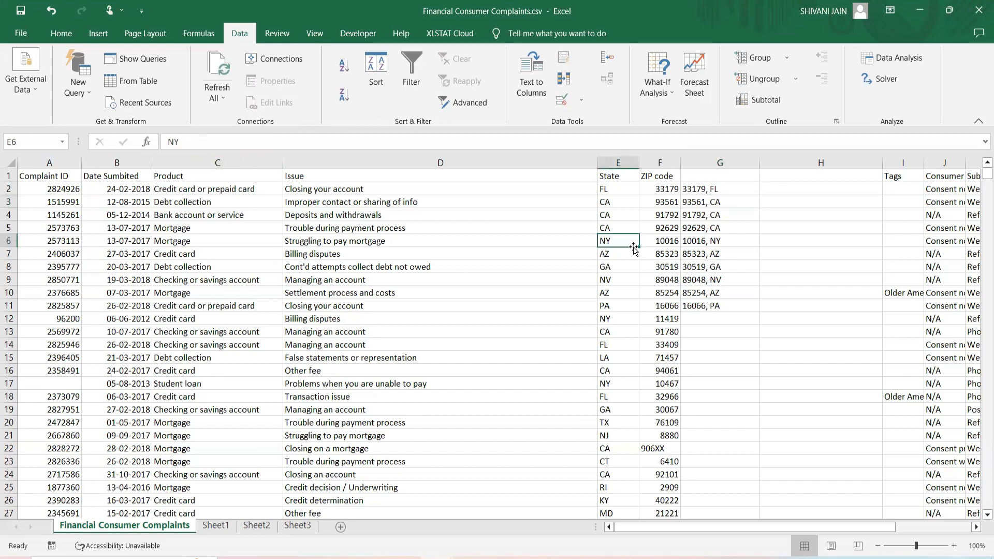
# Step: Clear the ZIP codes in F2 to F10 and undo the clearing
pyautogui.click(651, 163)
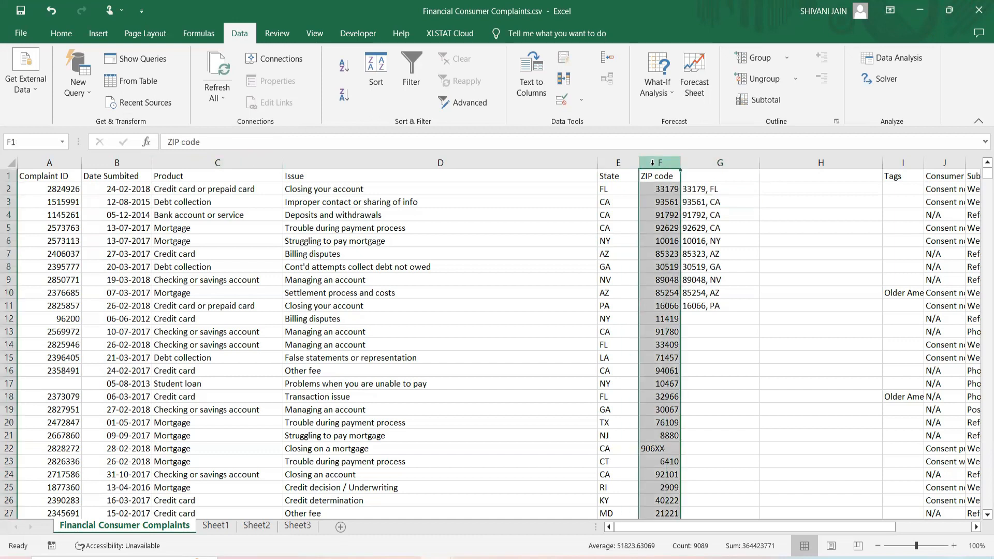
pyautogui.moveTo(661, 192); pyautogui.dragTo(662, 287)
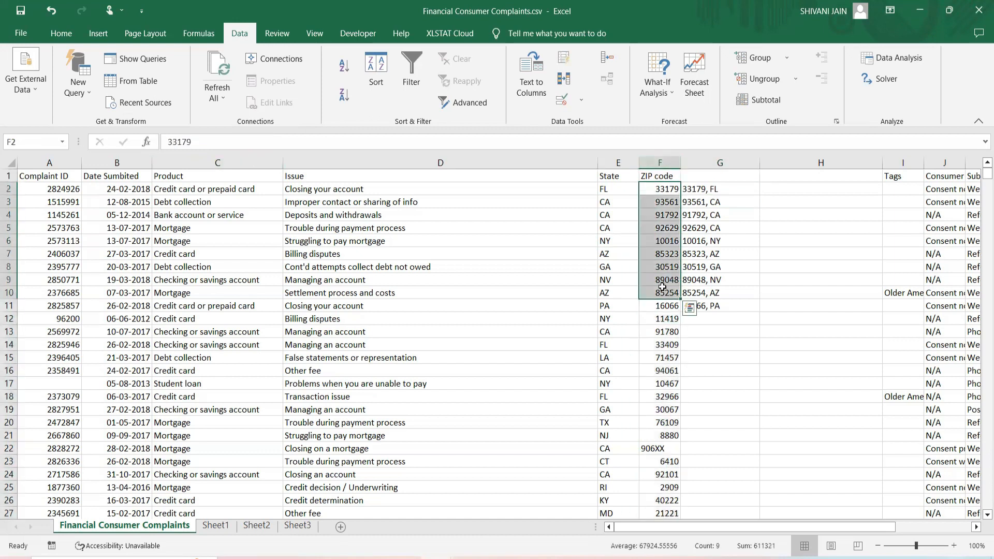
pyautogui.press('Delete')
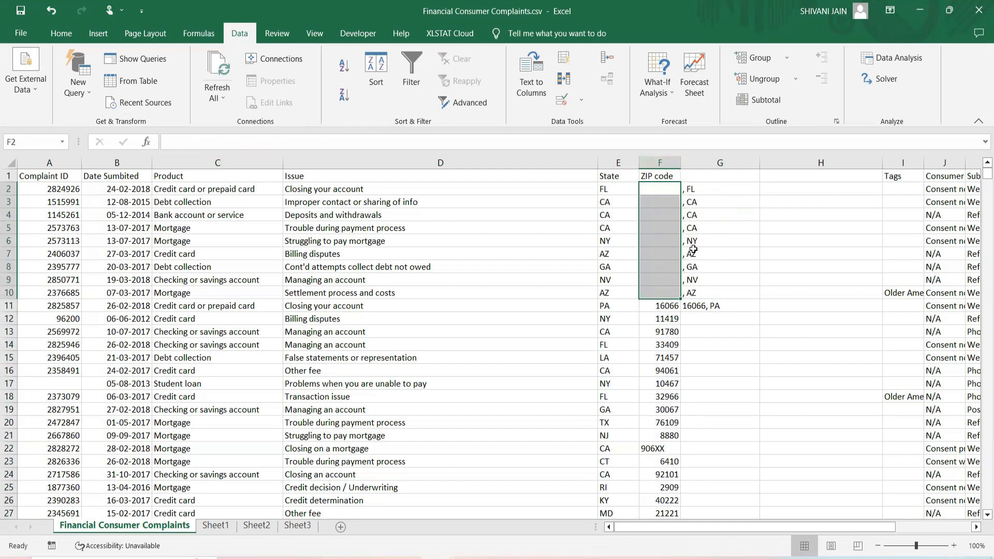
pyautogui.hotkey('ctrl', 'z')
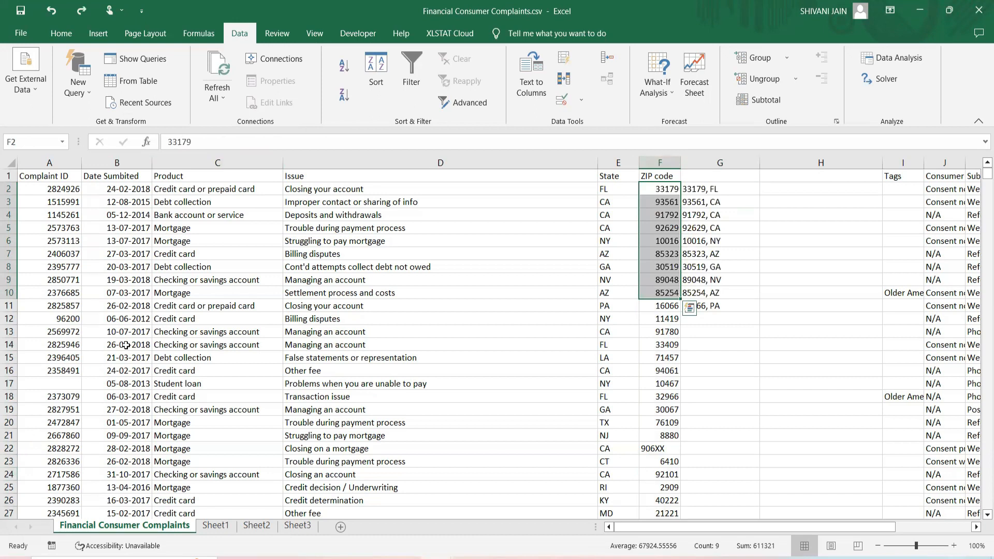
# Step: Delete the whole ZIP code column F while column G still holds formulas, and undo the deletion
pyautogui.click(607, 239)
pyautogui.click(655, 157)
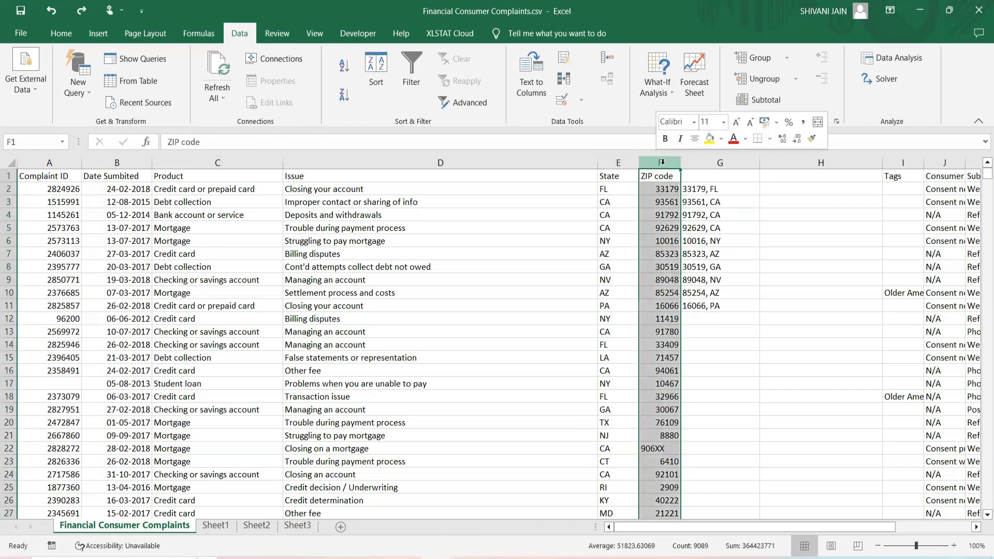
pyautogui.rightClick(655, 158)
pyautogui.click(689, 299)
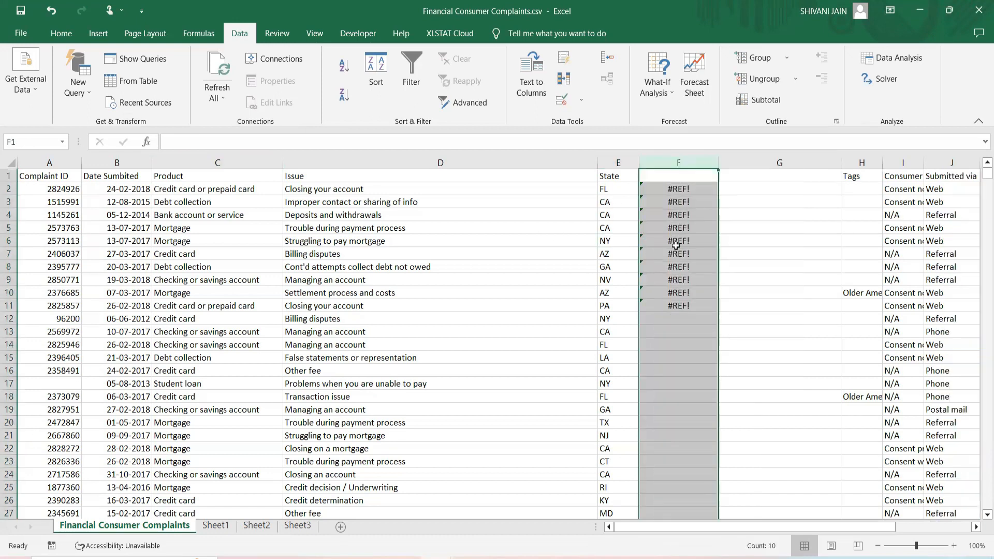
pyautogui.click(756, 238)
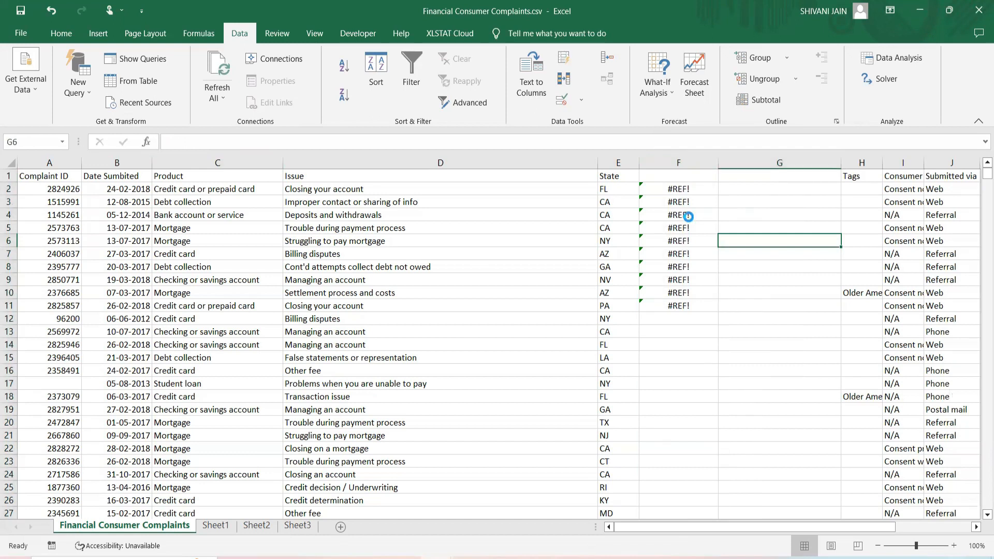
pyautogui.hotkey('ctrl', 'z')
# Step: Copy column G and paste it over itself as values, replacing the CONCATENATE formulas, and check cells G2 and G6
pyautogui.click(715, 241)
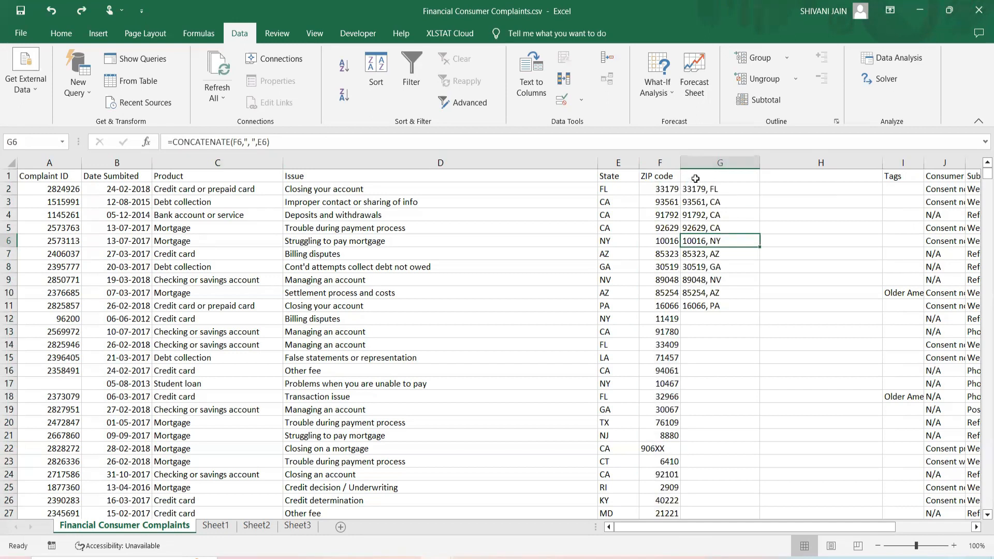
pyautogui.click(697, 161)
pyautogui.hotkey('ctrl', 'c')
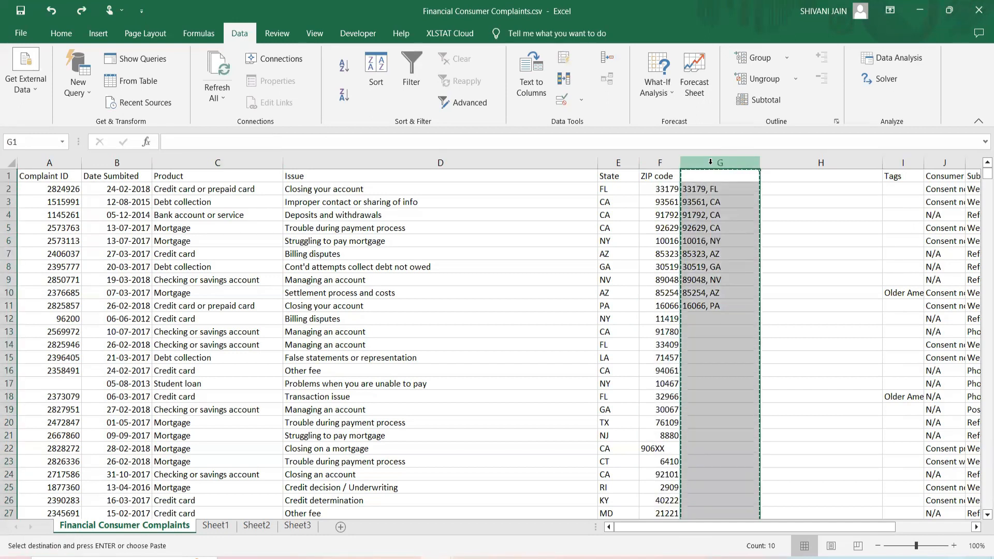
pyautogui.rightClick(713, 166)
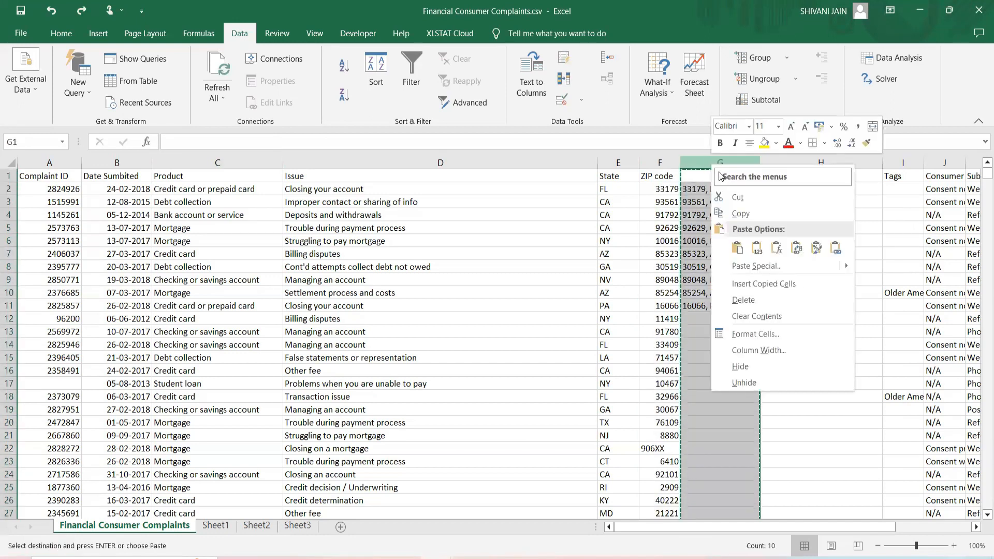
pyautogui.click(754, 248)
pyautogui.click(728, 251)
pyautogui.press('Escape')
pyautogui.click(710, 278)
pyautogui.click(699, 187)
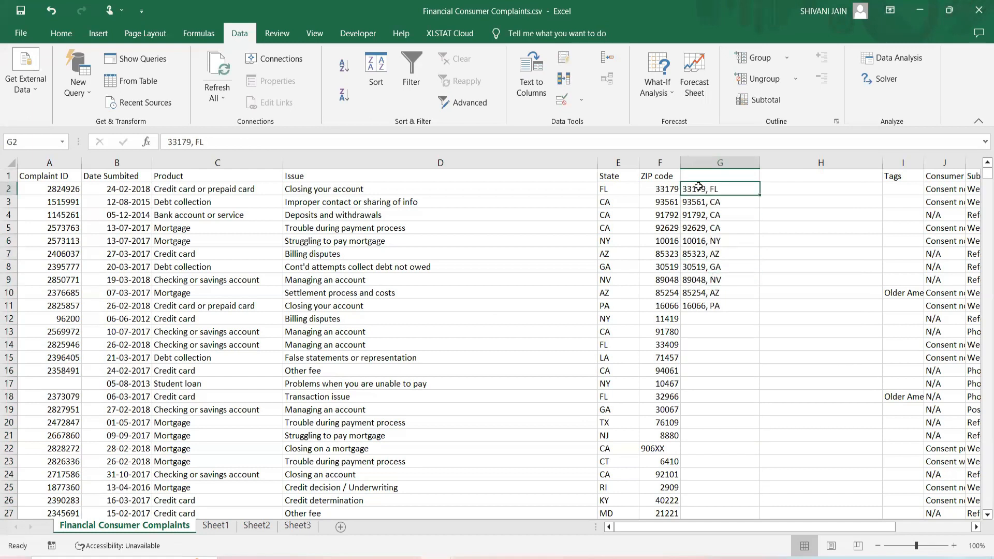
pyautogui.click(708, 240)
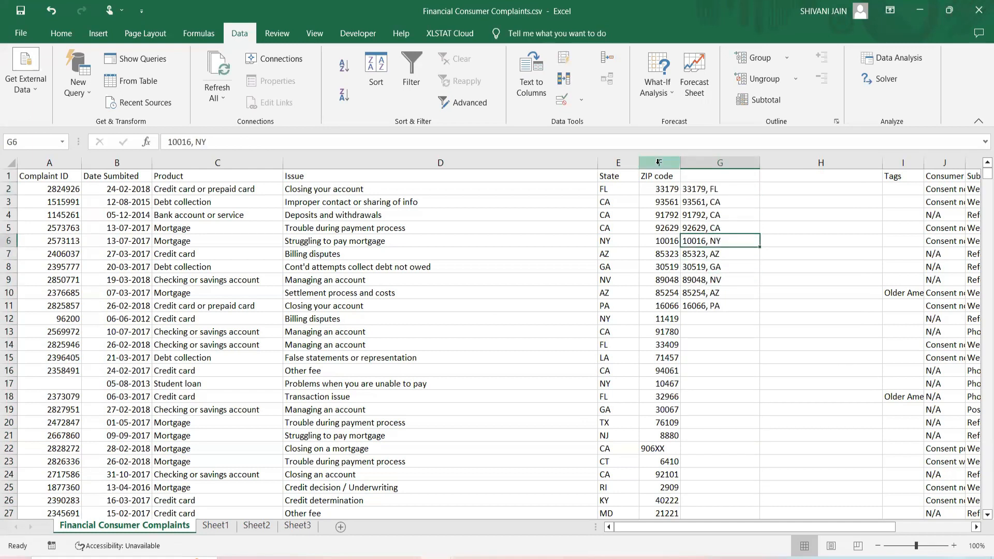
# Step: Delete the ZIP code column F to test the pasted values, and undo the deletion
pyautogui.rightClick(659, 166)
pyautogui.click(700, 305)
pyautogui.moveTo(660, 191); pyautogui.dragTo(669, 307)
pyautogui.click(666, 270)
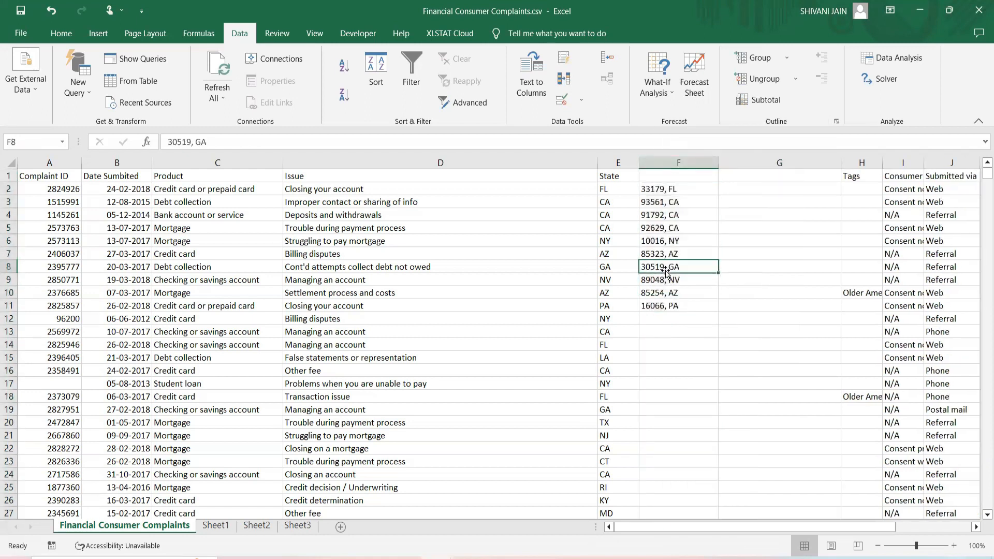
pyautogui.hotkey('ctrl', 'z')
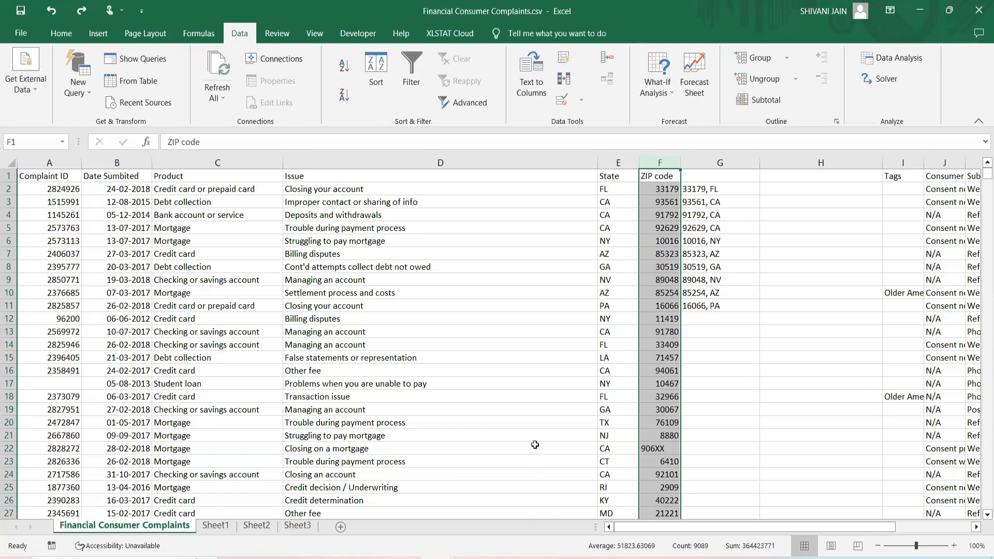
pyautogui.click(657, 190)
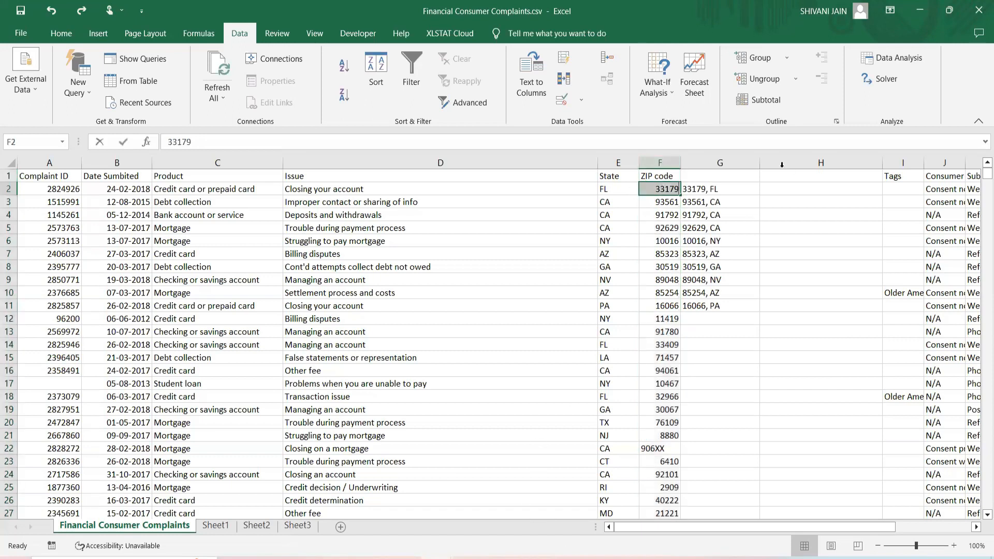
# Step: Select the filled range G2 to G11 of the joined column
pyautogui.moveTo(712, 186); pyautogui.dragTo(714, 320)
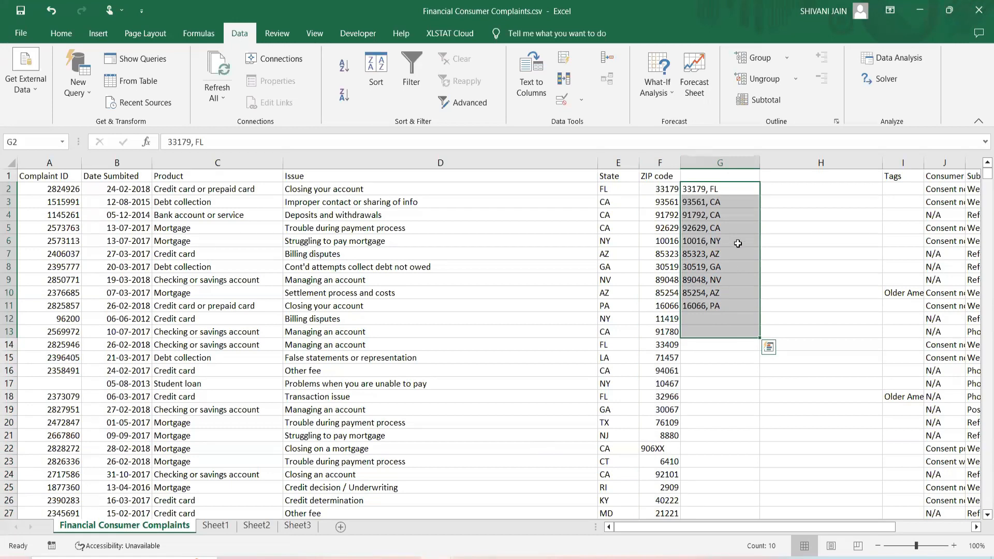
pyautogui.click(715, 241)
pyautogui.moveTo(714, 189); pyautogui.dragTo(716, 298)
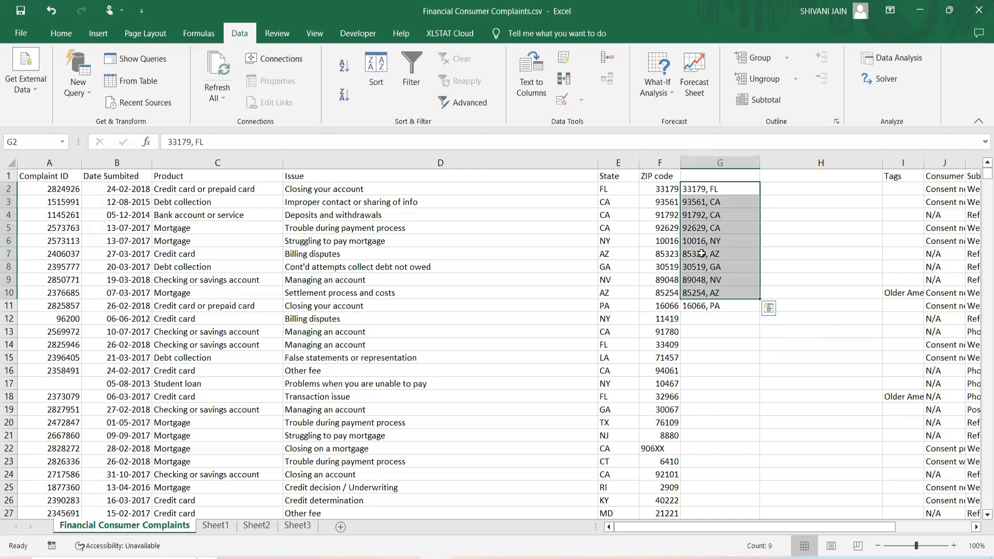
pyautogui.click(715, 261)
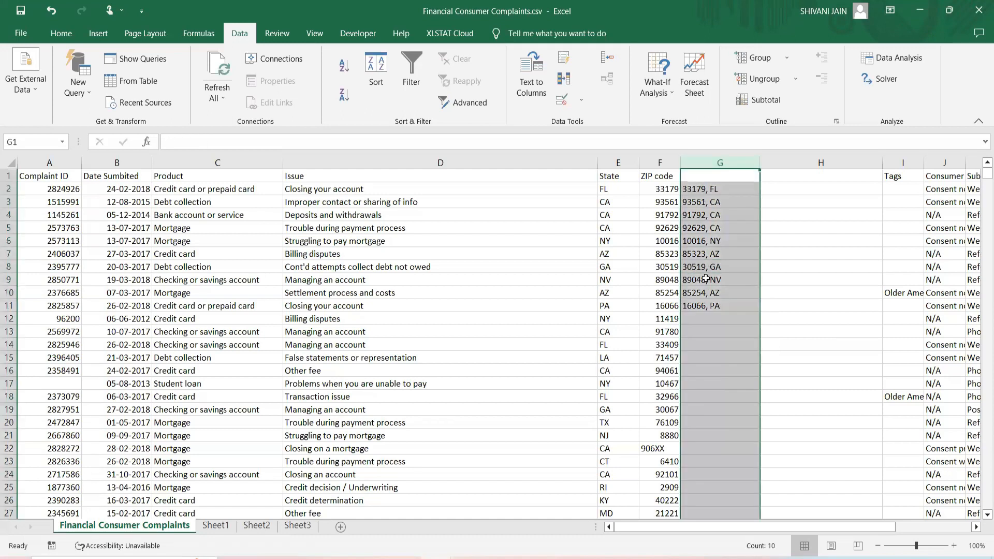
pyautogui.click(699, 188)
pyautogui.moveTo(699, 245); pyautogui.dragTo(711, 305)
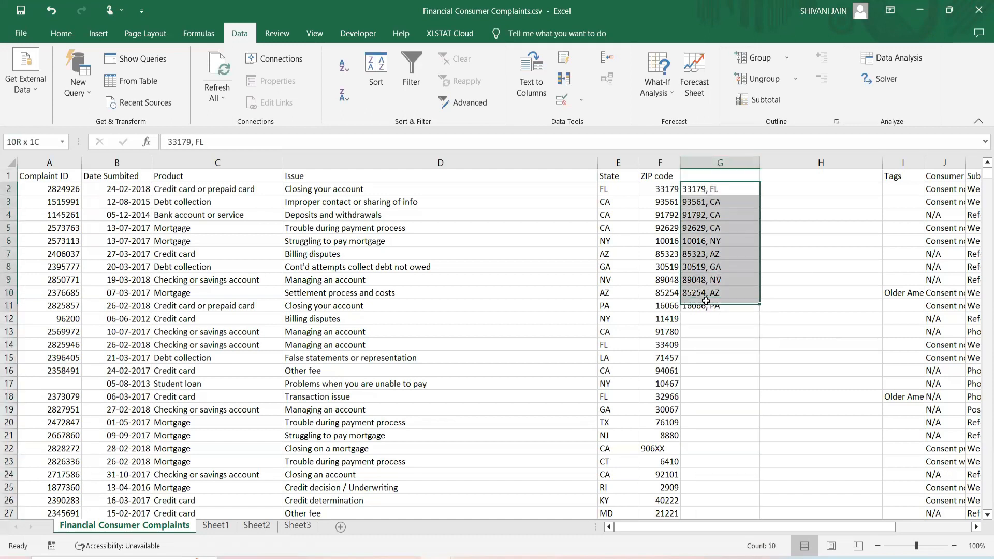
pyautogui.hotkey('ctrl', 'Down')
pyautogui.click(709, 187)
pyautogui.hotkey('ctrl', 'shift', 'Down')
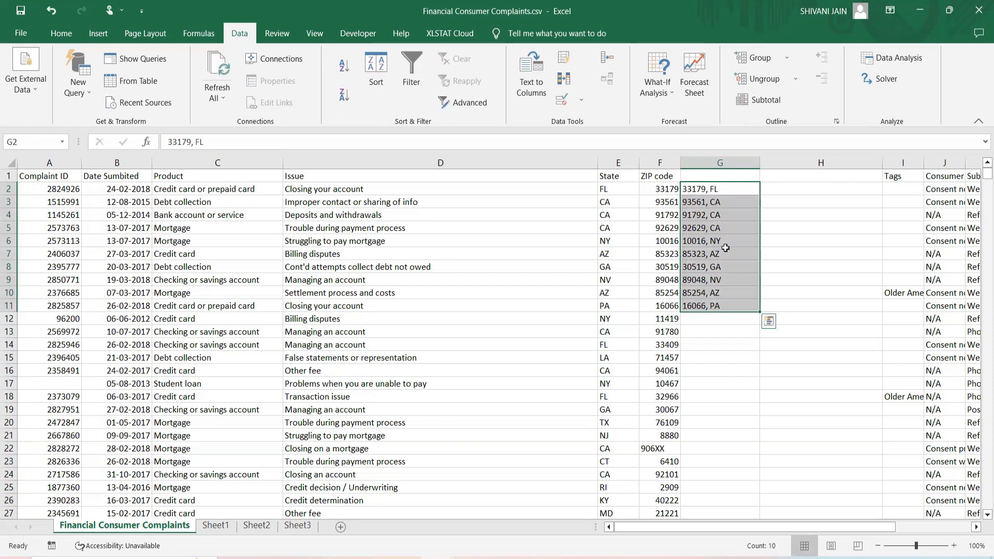
# Step: Split column G with Text to Columns as delimited data, using only the comma delimiter, General format and destination $G$1, and select G2 to H11
pyautogui.click(718, 162)
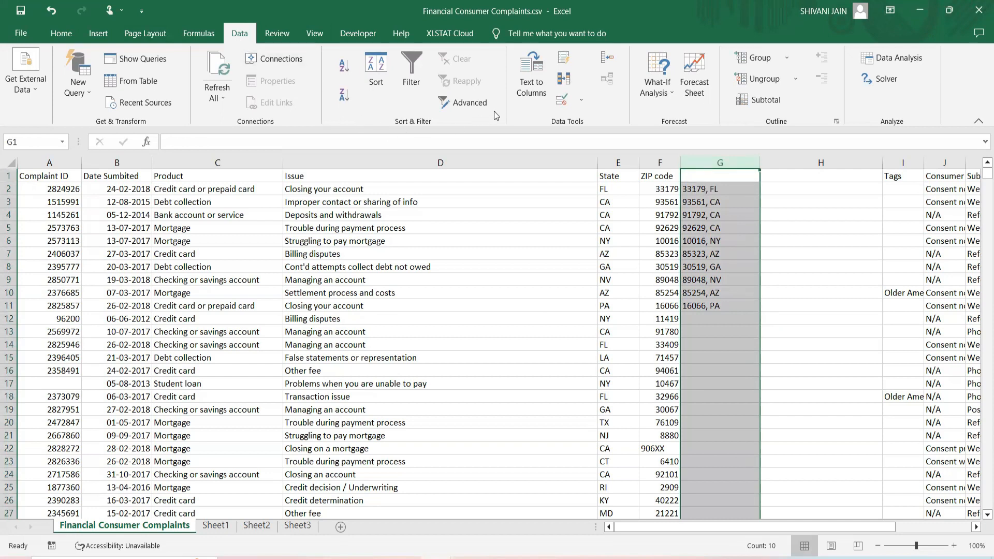
pyautogui.click(533, 78)
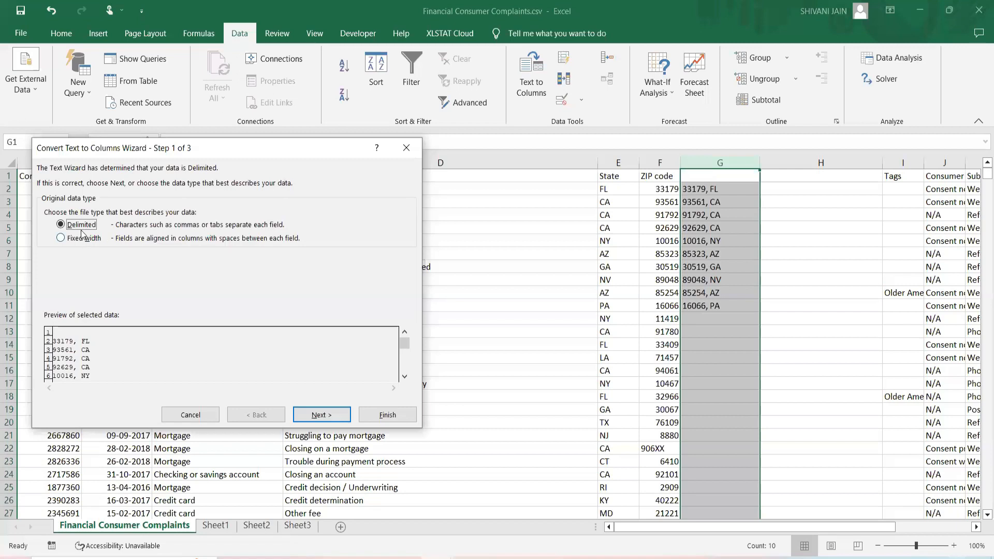
pyautogui.click(316, 417)
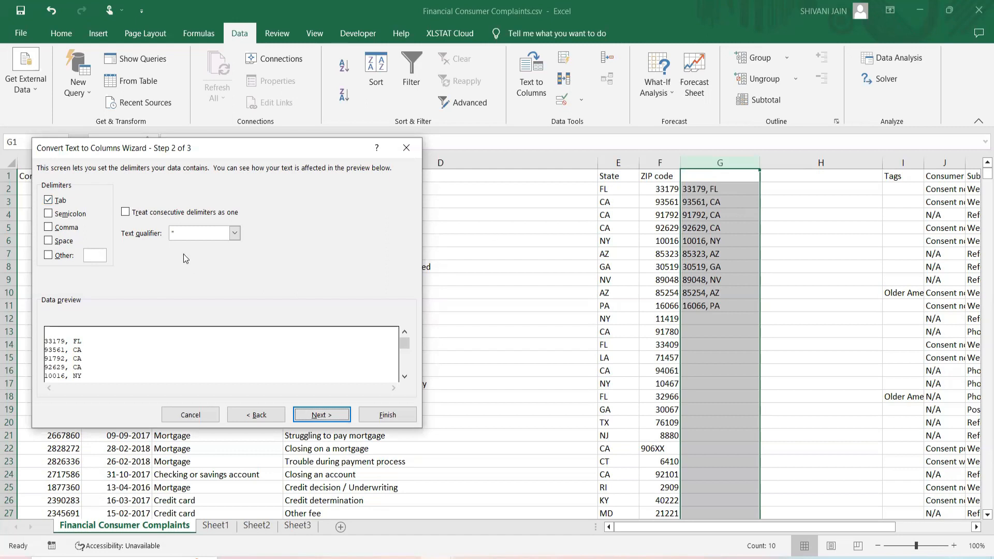
pyautogui.click(49, 200)
pyautogui.click(48, 200)
pyautogui.click(48, 227)
pyautogui.scroll(-5, 407, 348)
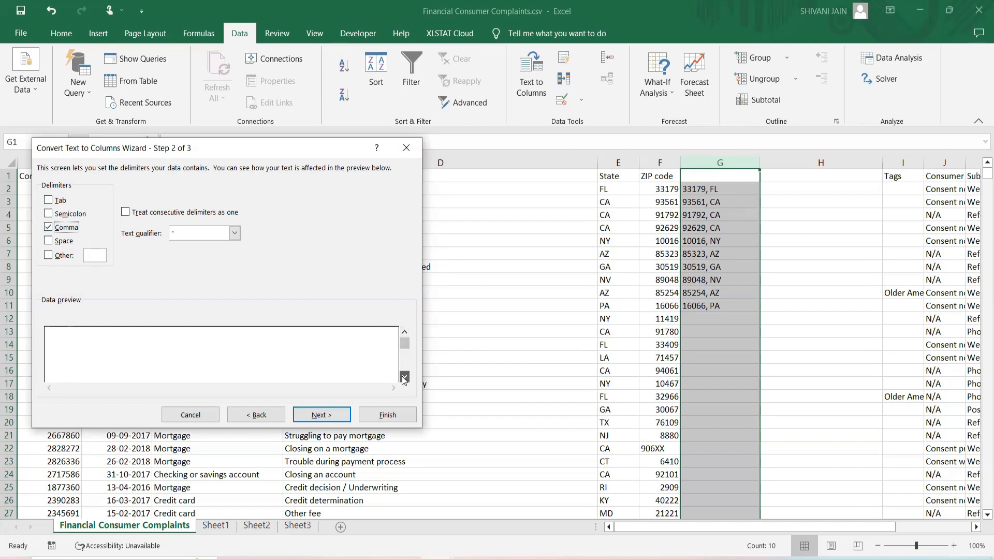
pyautogui.click(322, 415)
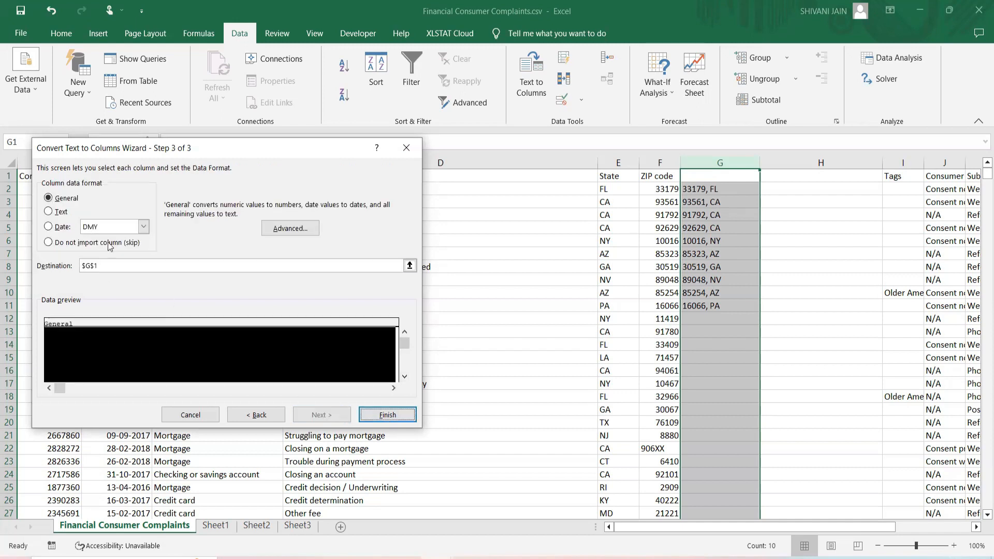
pyautogui.click(387, 414)
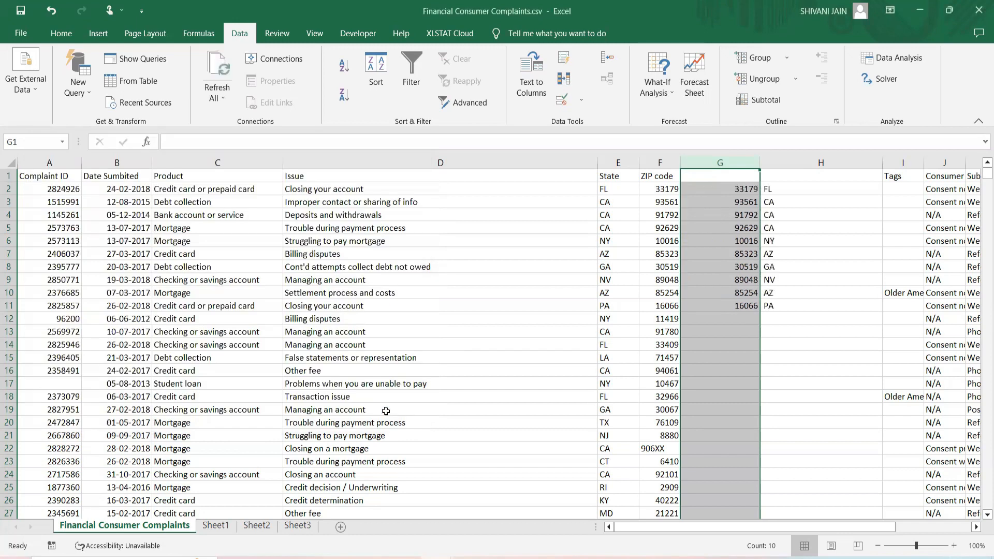
pyautogui.moveTo(725, 188)
pyautogui.mouseDown()
pyautogui.moveTo(771, 227)
pyautogui.moveTo(786, 302)
pyautogui.mouseUp()
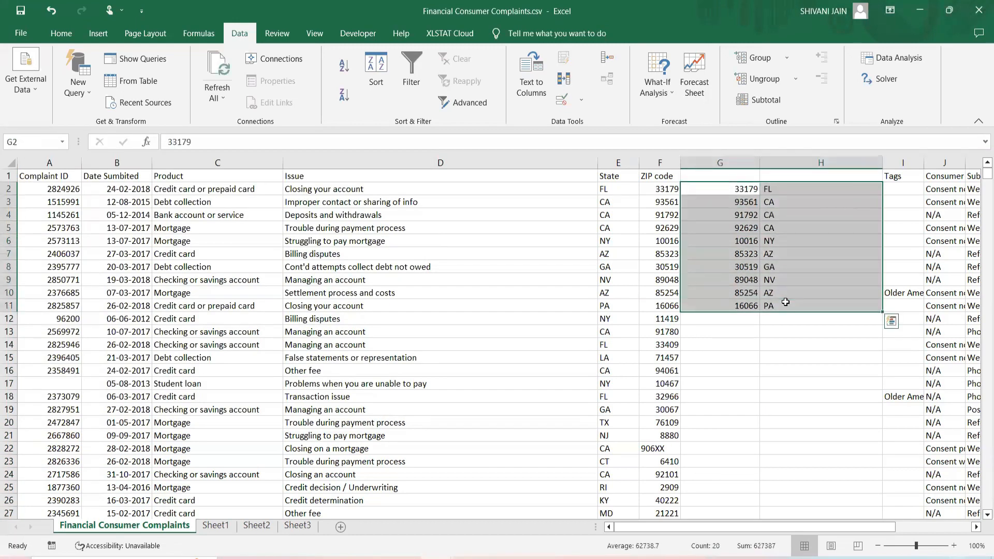
# Step: Delete columns G and H containing the split ZIP code and state values
pyautogui.click(785, 302)
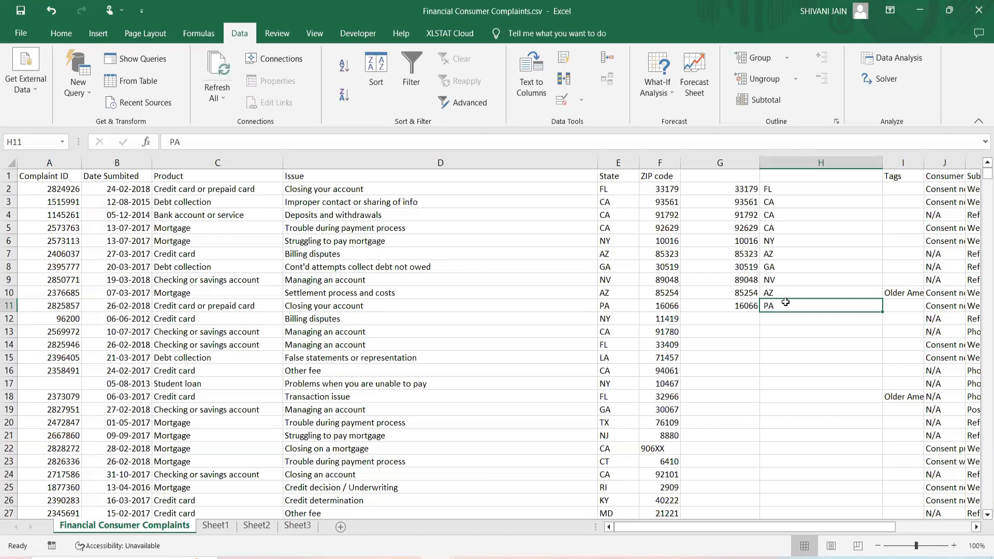
pyautogui.click(823, 281)
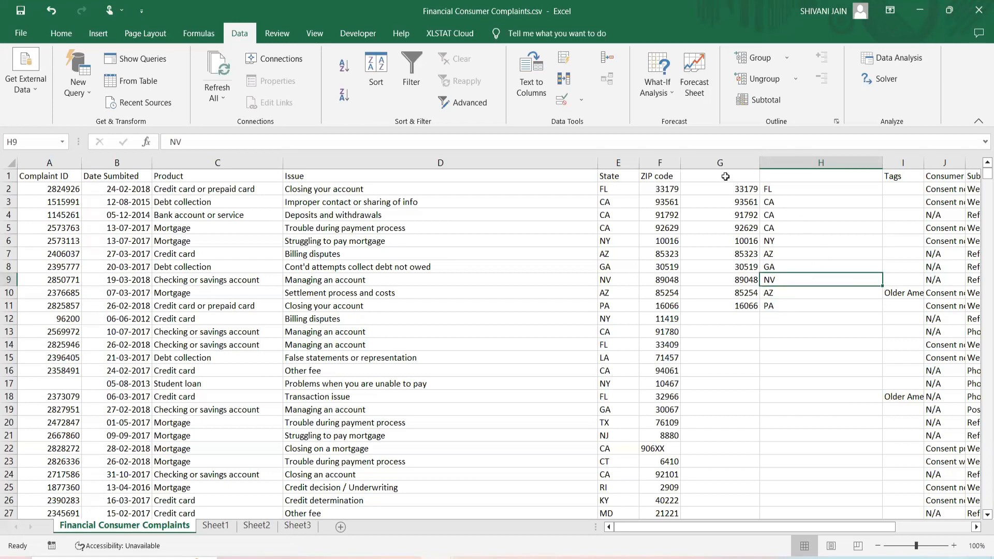
pyautogui.moveTo(737, 168); pyautogui.dragTo(807, 163)
pyautogui.rightClick(805, 163)
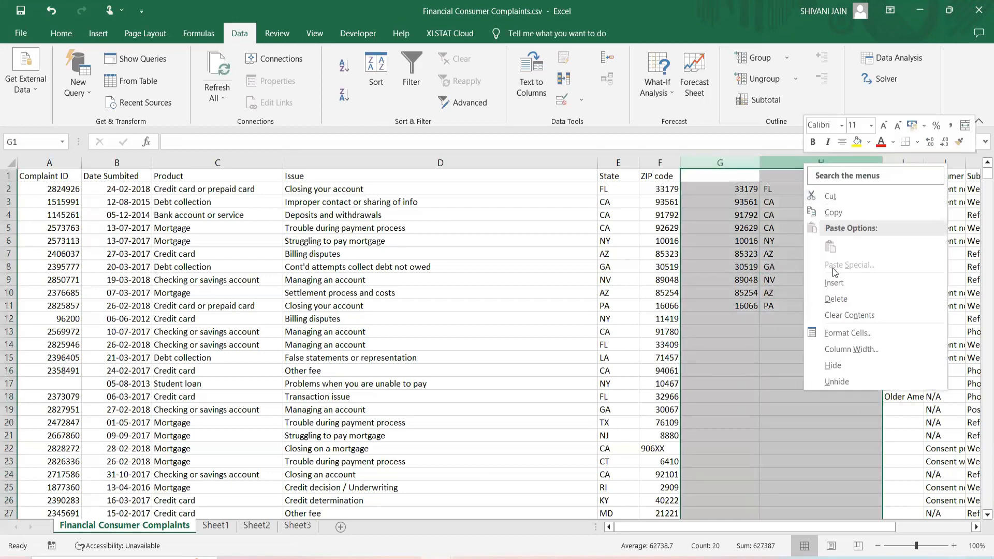
pyautogui.click(839, 300)
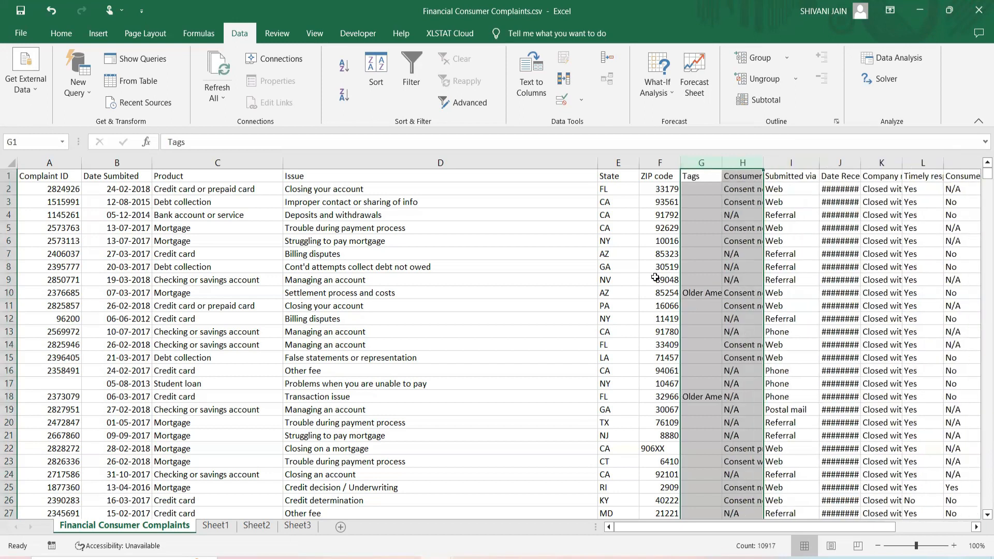
pyautogui.click(655, 278)
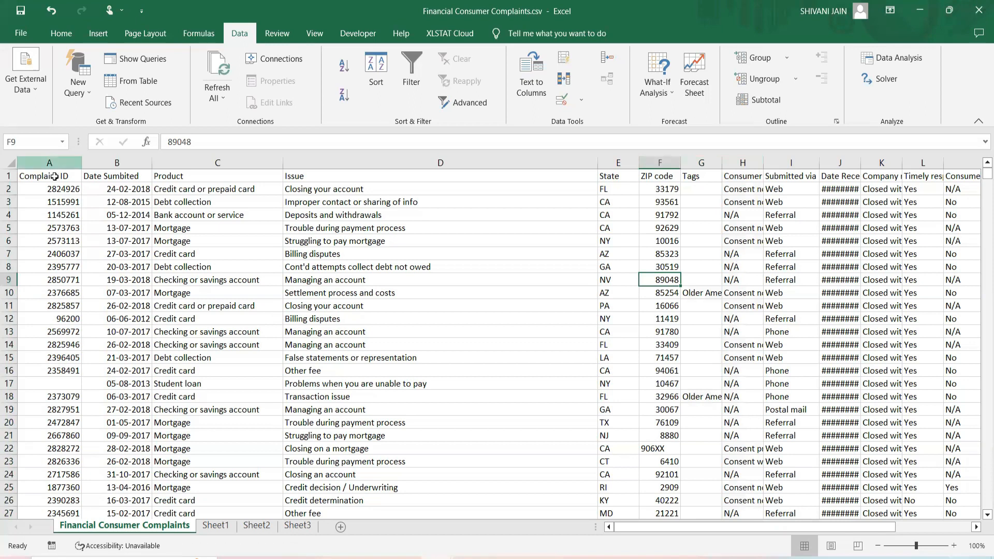
# Step: Copy the first ten Complaint IDs, A2 to A11, and paste them as values into Sheet1 starting at A4
pyautogui.moveTo(57, 187); pyautogui.dragTo(57, 305)
pyautogui.hotkey('ctrl', 'c')
pyautogui.click(215, 525)
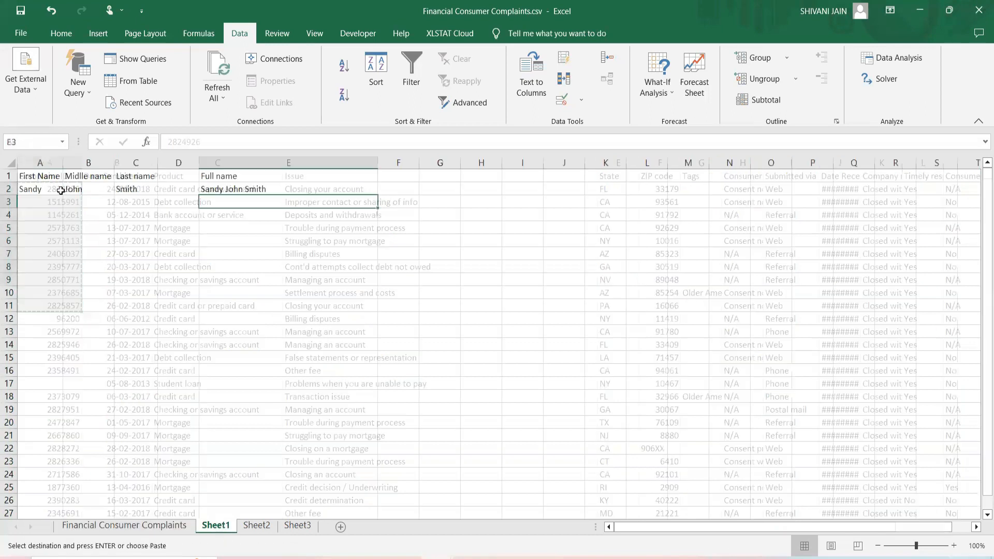
pyautogui.click(37, 215)
pyautogui.rightClick(38, 214)
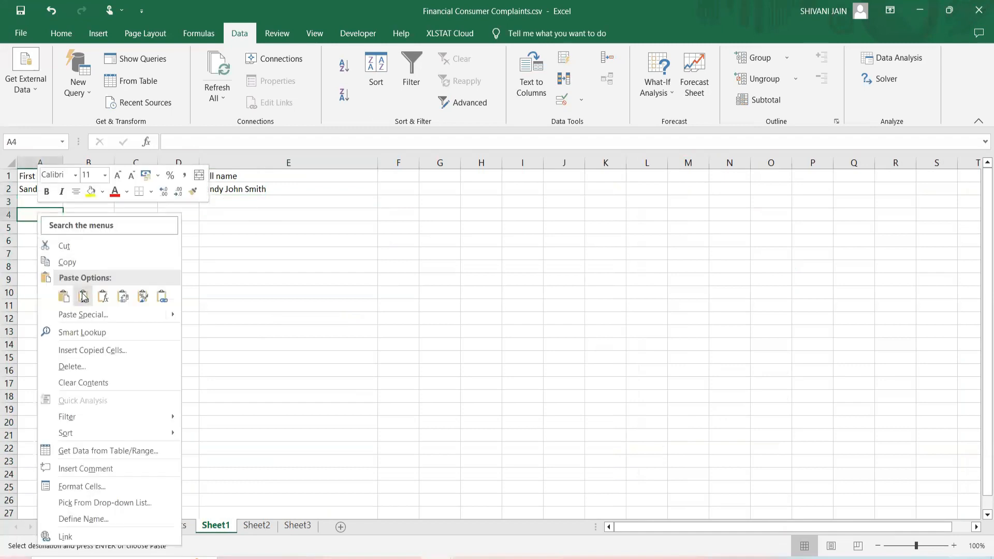
pyautogui.click(83, 296)
pyautogui.moveTo(49, 215); pyautogui.dragTo(50, 337)
pyautogui.click(142, 303)
pyautogui.click(30, 360)
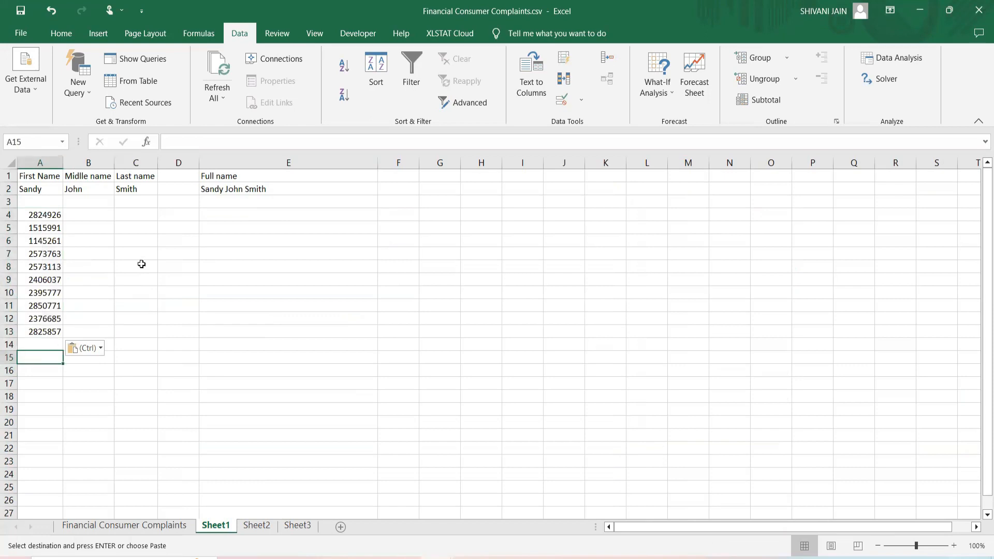
pyautogui.moveTo(42, 216); pyautogui.dragTo(47, 336)
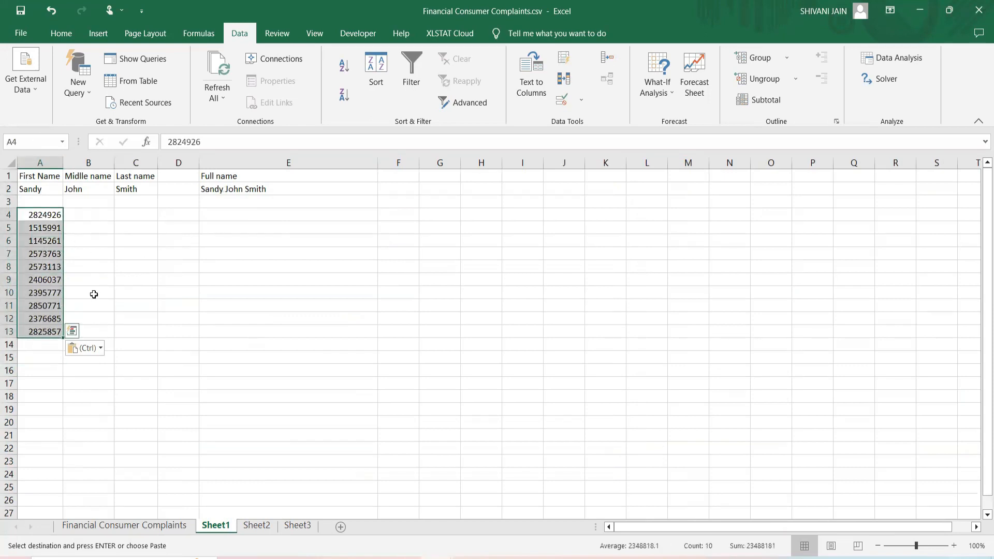
pyautogui.click(92, 293)
# Step: Total the pasted IDs in cell A15 with the formula =SUM(A4:A13), and select the result cell
pyautogui.click(37, 363)
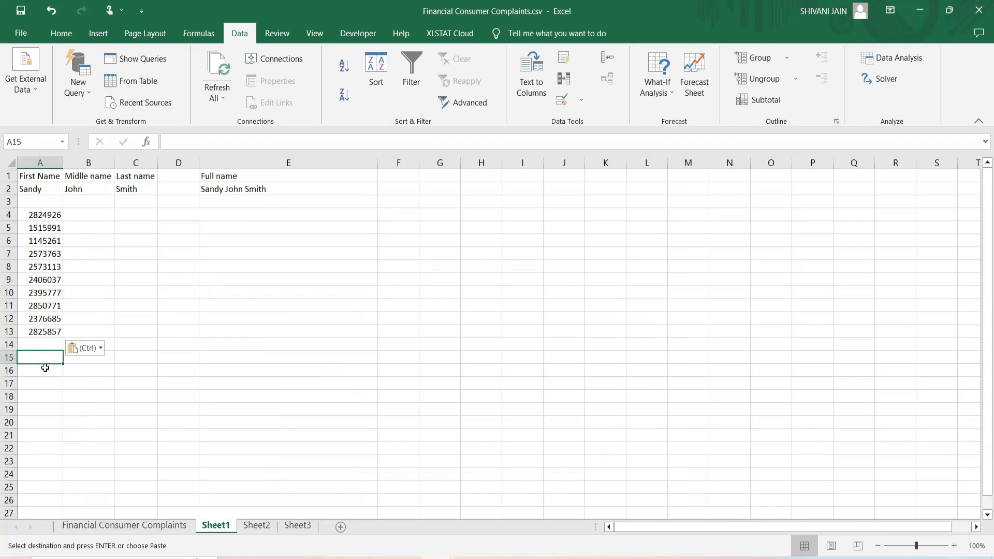
pyautogui.write('=')
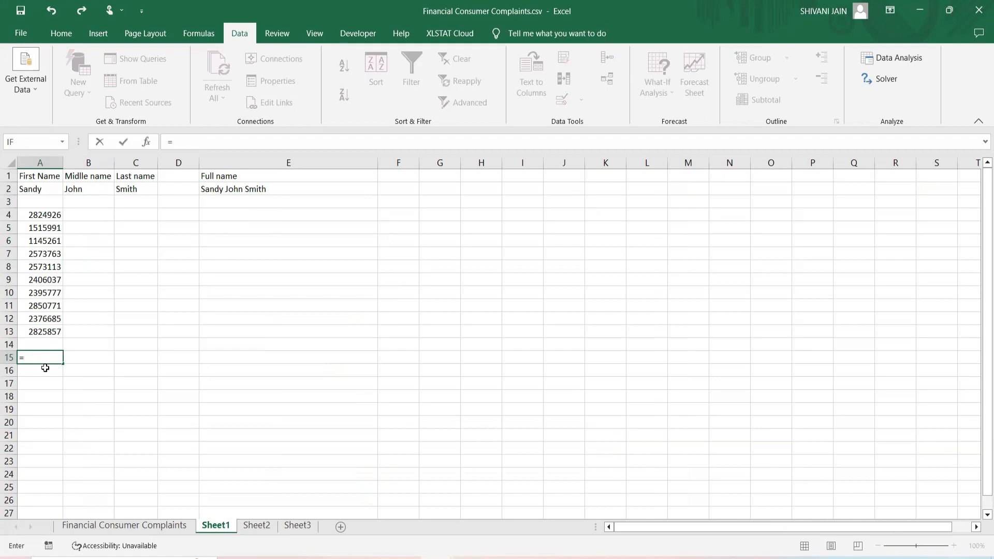
pyautogui.write('sum')
pyautogui.press('Tab')
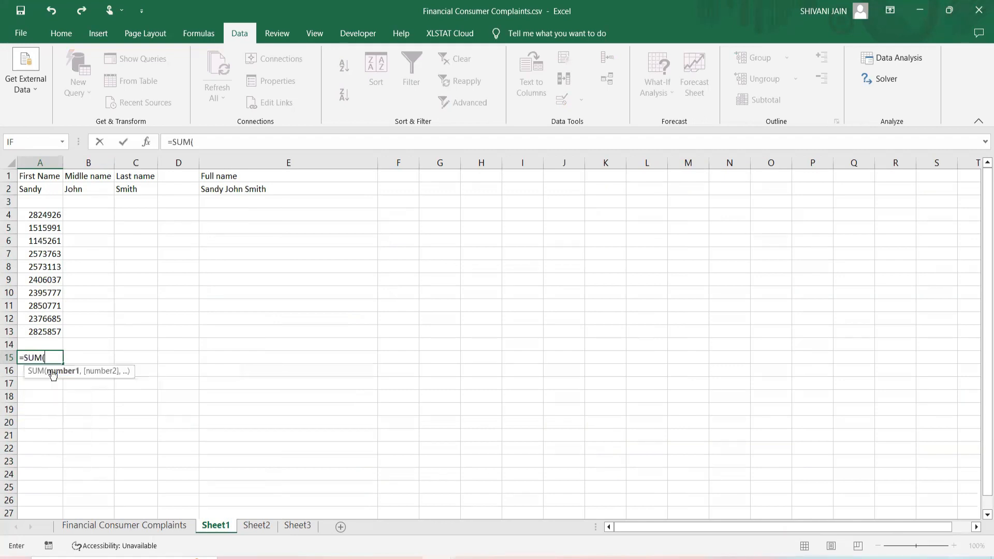
pyautogui.moveTo(46, 214); pyautogui.dragTo(44, 332)
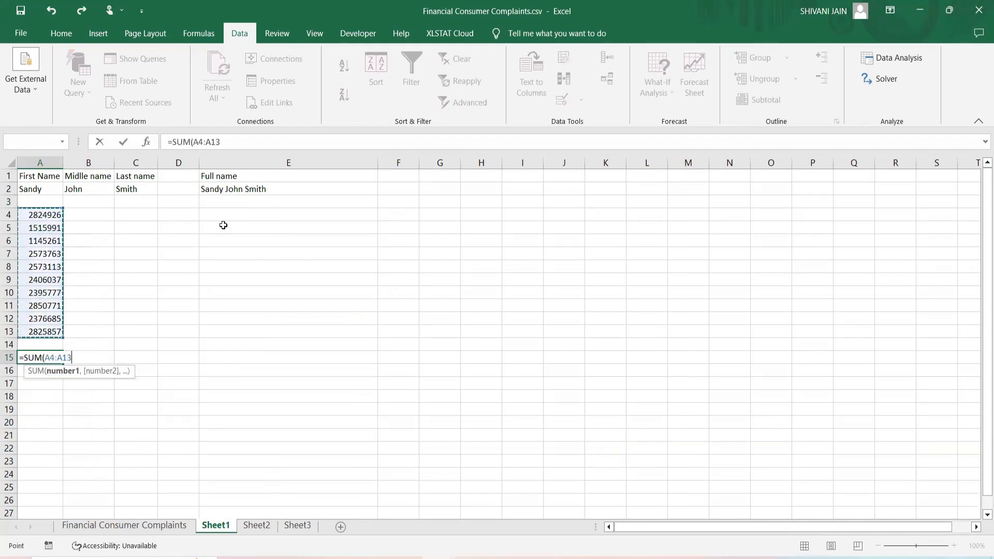
pyautogui.write(')')
pyautogui.press('Return')
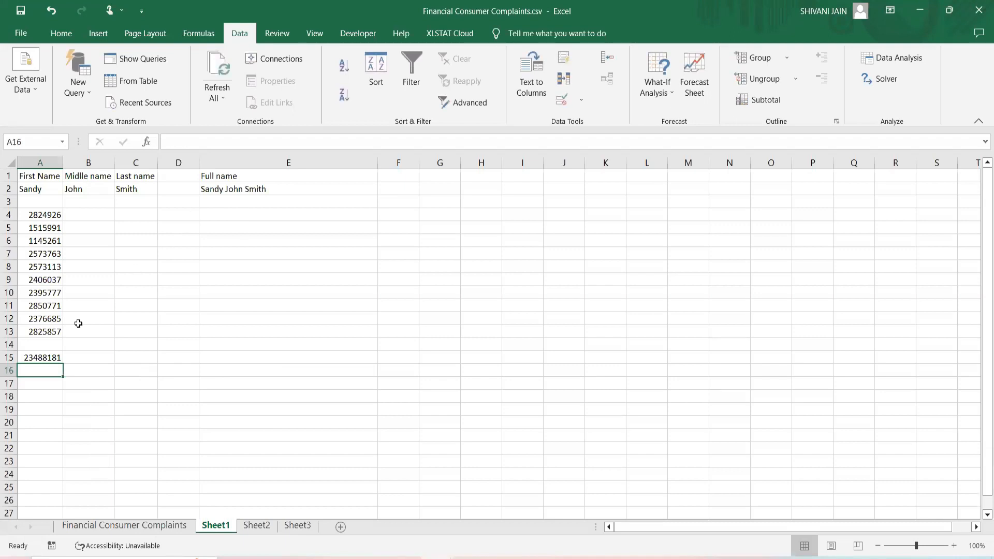
pyautogui.click(37, 357)
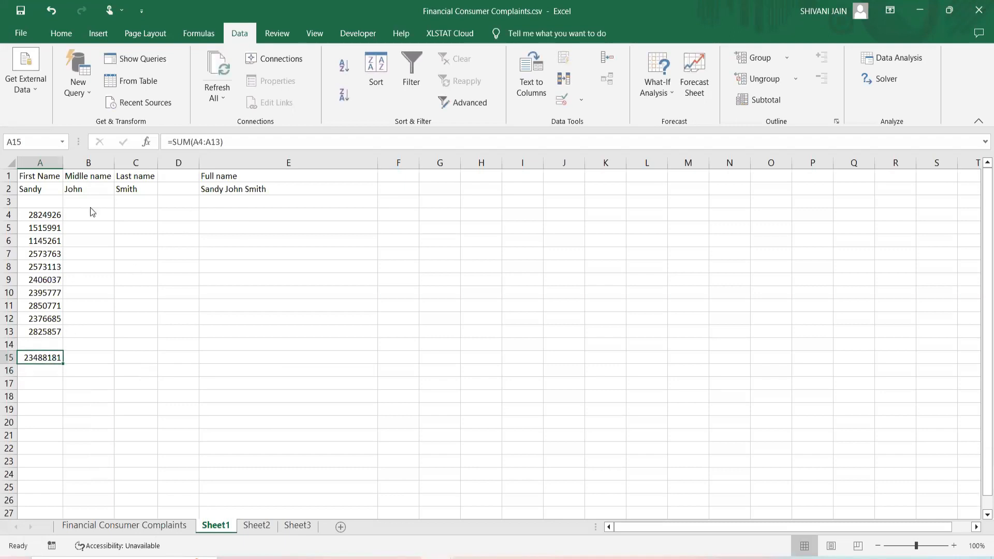
# Step: Apply the comma style to the total in A15 and reduce it to zero decimal places
pyautogui.click(61, 33)
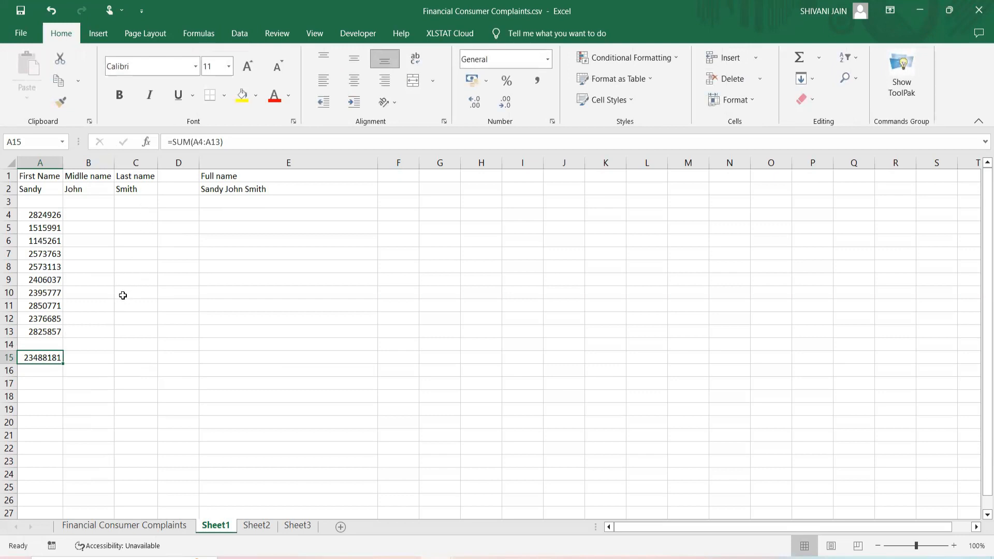
pyautogui.click(66, 399)
pyautogui.click(43, 357)
pyautogui.click(537, 84)
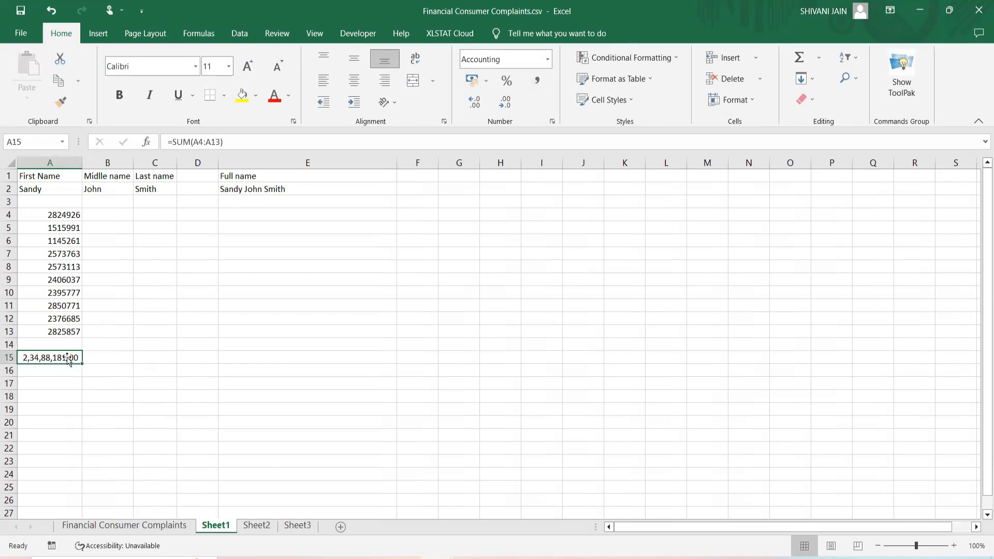
pyautogui.click(504, 103)
pyautogui.click(500, 109)
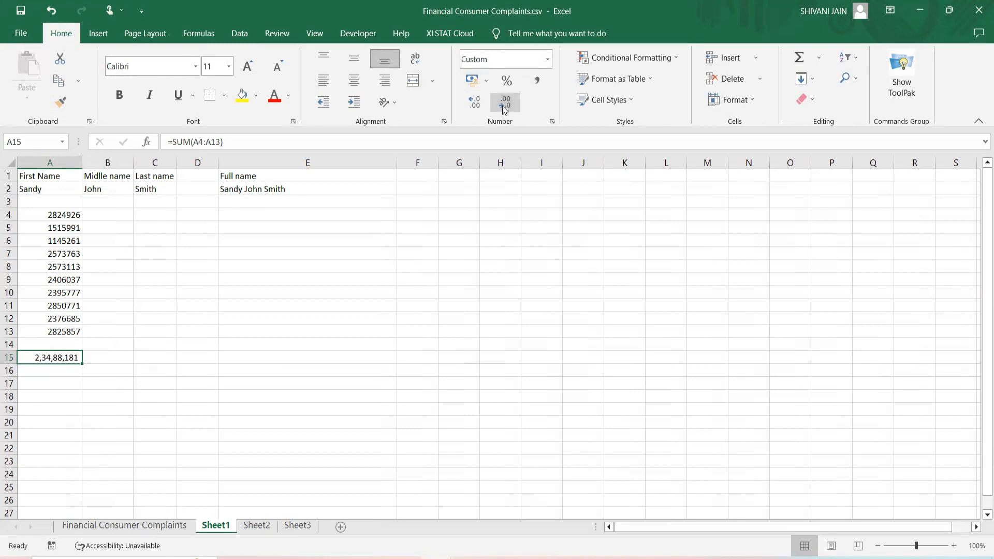
# Step: Increase the decimal places of the total in A15 to eleven
pyautogui.click(478, 106)
pyautogui.click(478, 106)
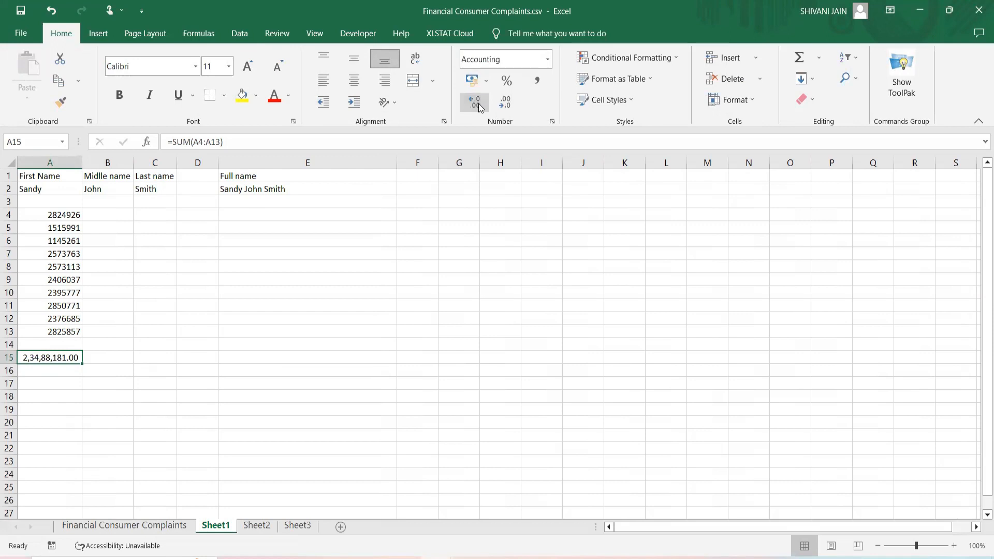
pyautogui.click(478, 106)
pyautogui.click(478, 106)
pyautogui.click(479, 104)
pyautogui.click(478, 104)
pyautogui.click(478, 104)
pyautogui.click(479, 105)
pyautogui.click(479, 105)
pyautogui.click(479, 105)
pyautogui.click(479, 105)
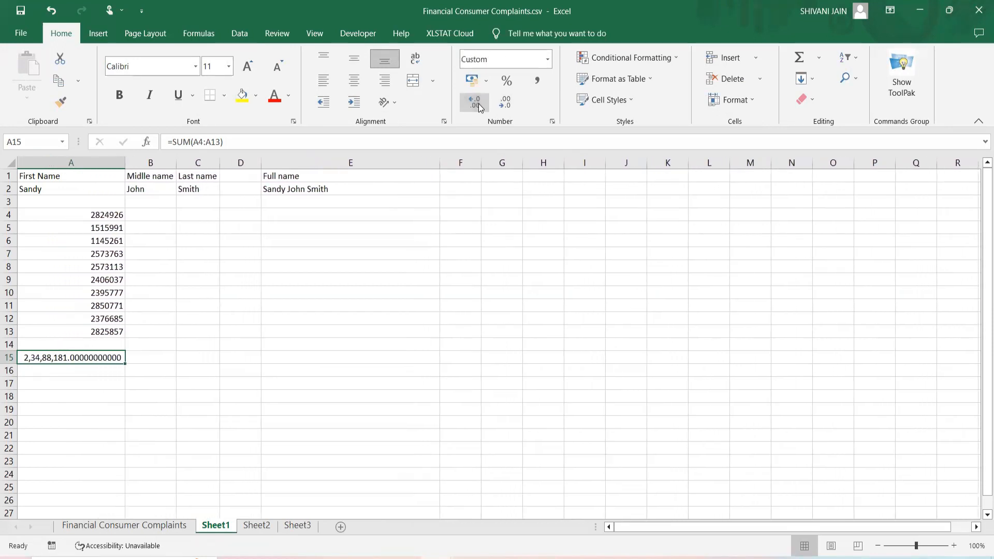
# Step: Format A4 to A13 with the comma style and zero decimal places
pyautogui.moveTo(96, 214); pyautogui.dragTo(96, 332)
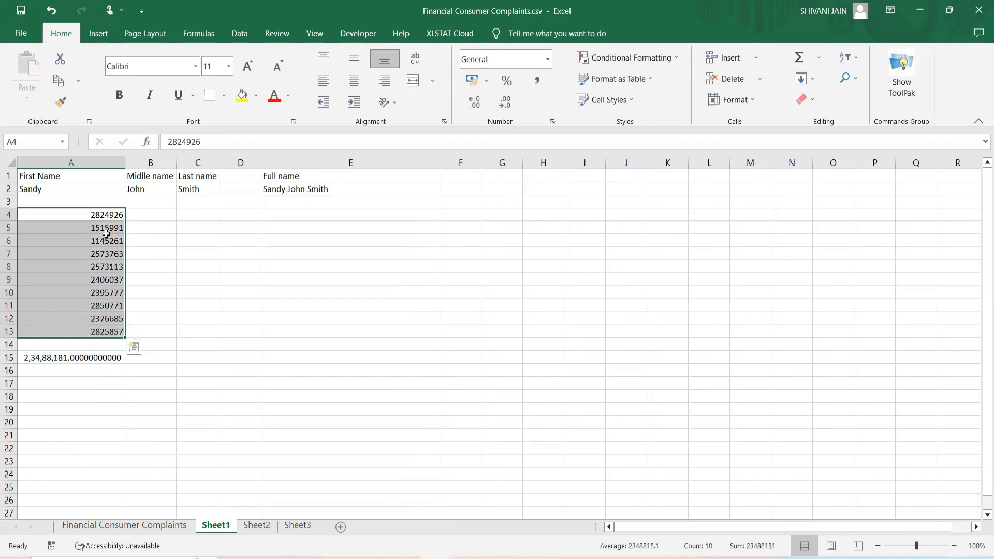
pyautogui.click(538, 81)
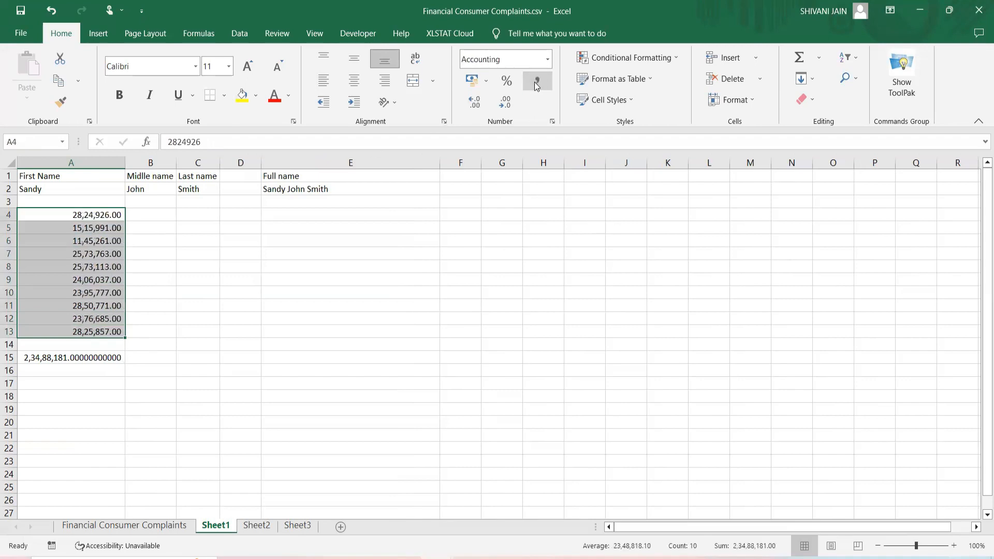
pyautogui.click(506, 104)
pyautogui.click(509, 108)
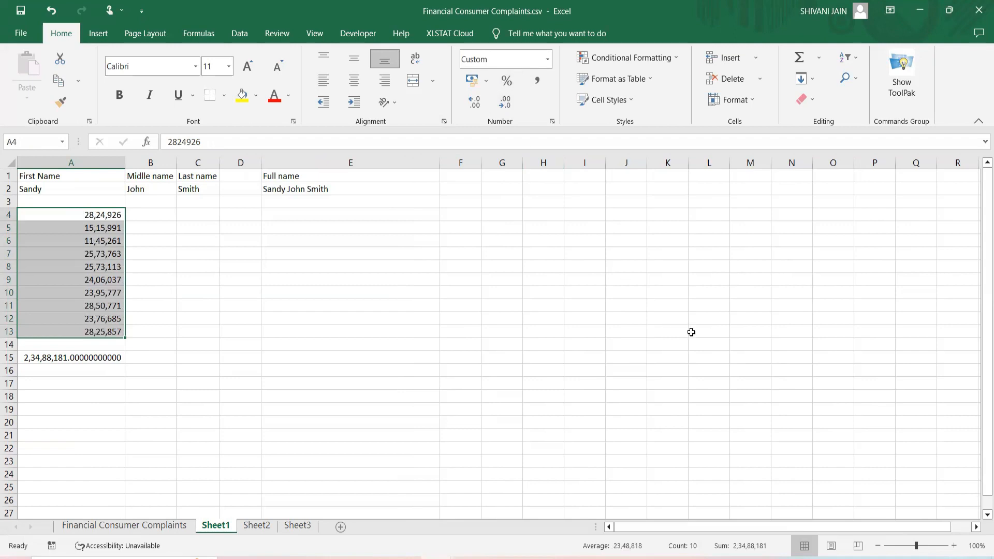
pyautogui.click(489, 228)
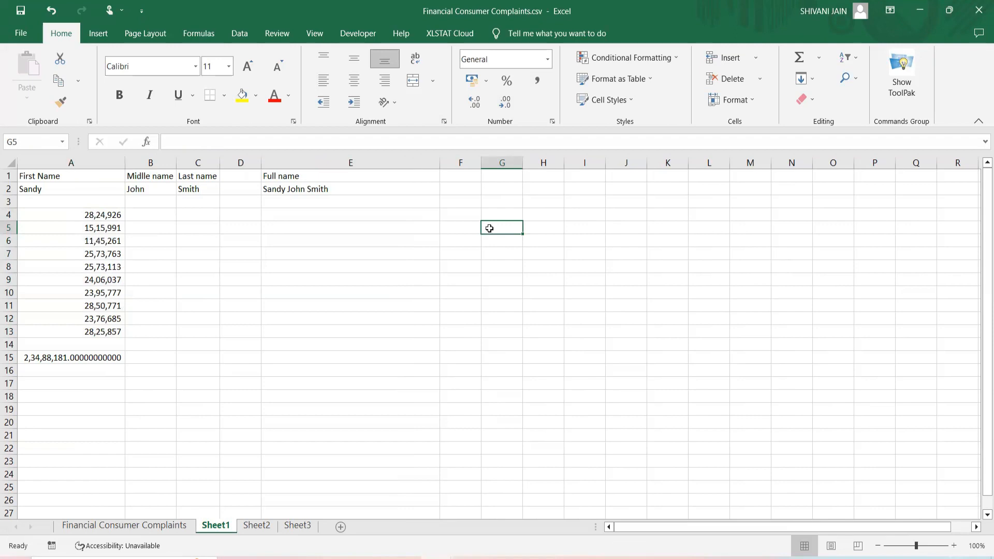
# Step: Enter the header Comment in F1 and the sentence "My full name is" followed by the person's full name in F2
pyautogui.click(458, 176)
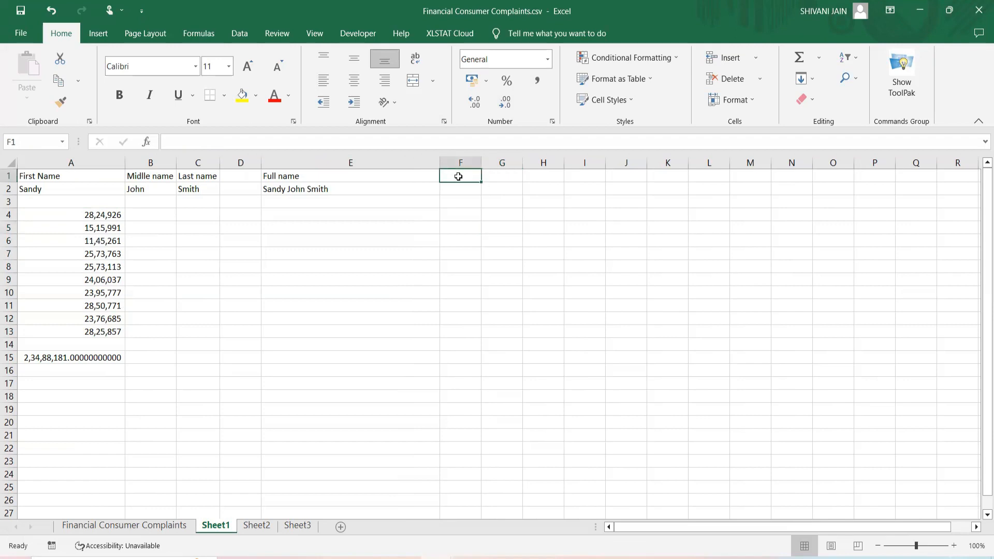
pyautogui.write('Comment')
pyautogui.press('Return')
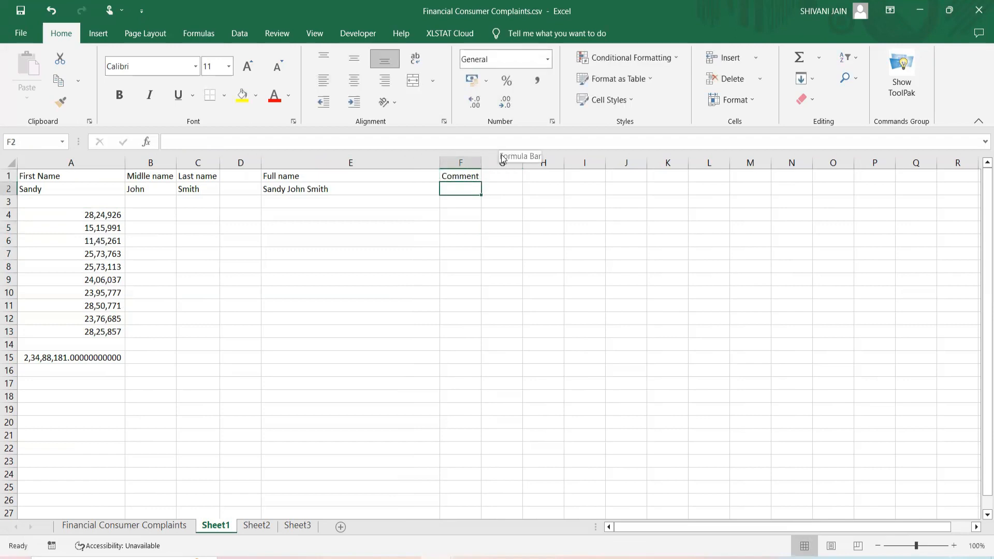
pyautogui.write('My fu')
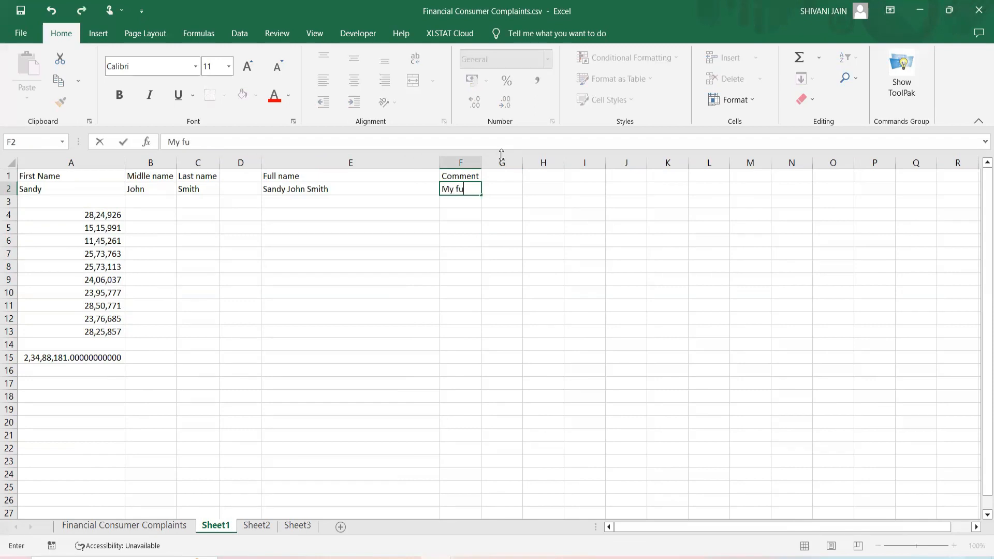
pyautogui.write('ll name is Sandy ')
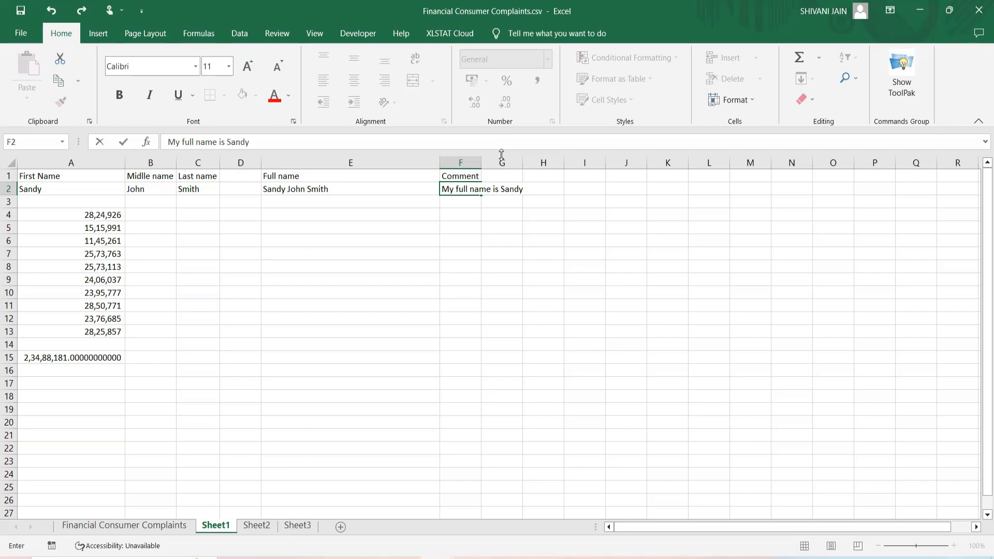
pyautogui.write('John SMith')
pyautogui.press('Return')
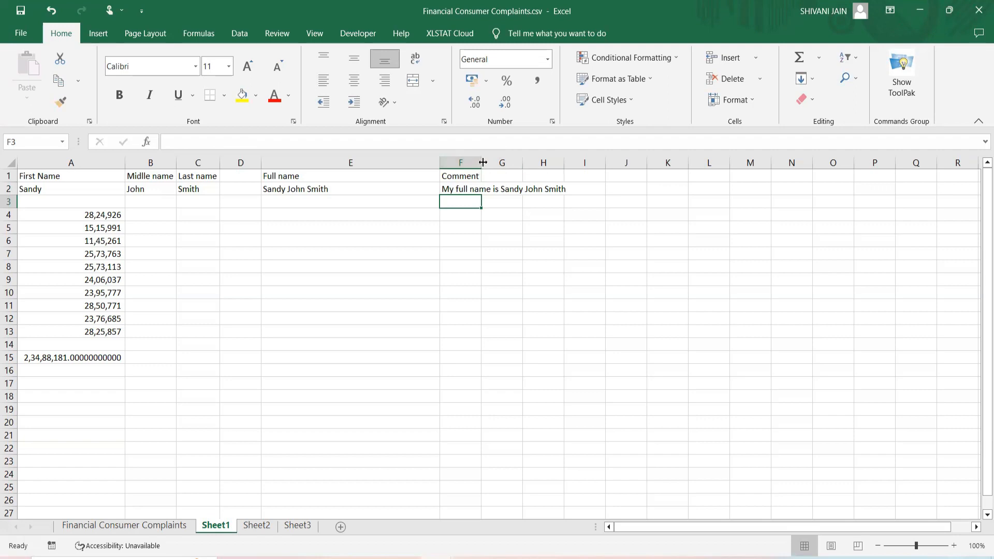
# Step: Try resizing column F manually wider and narrower, and autofit it to the comment text
pyautogui.moveTo(481, 162); pyautogui.dragTo(592, 163)
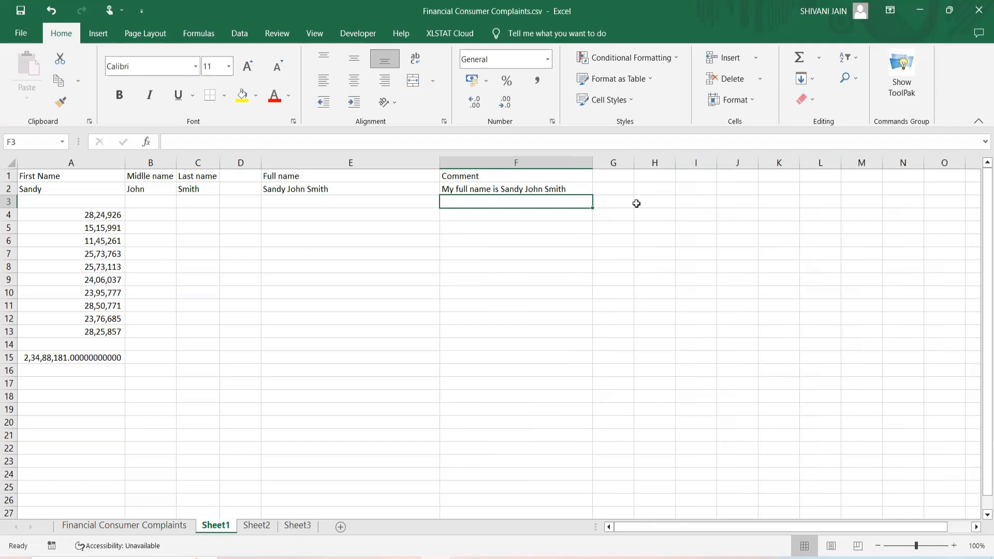
pyautogui.moveTo(592, 163); pyautogui.dragTo(491, 163)
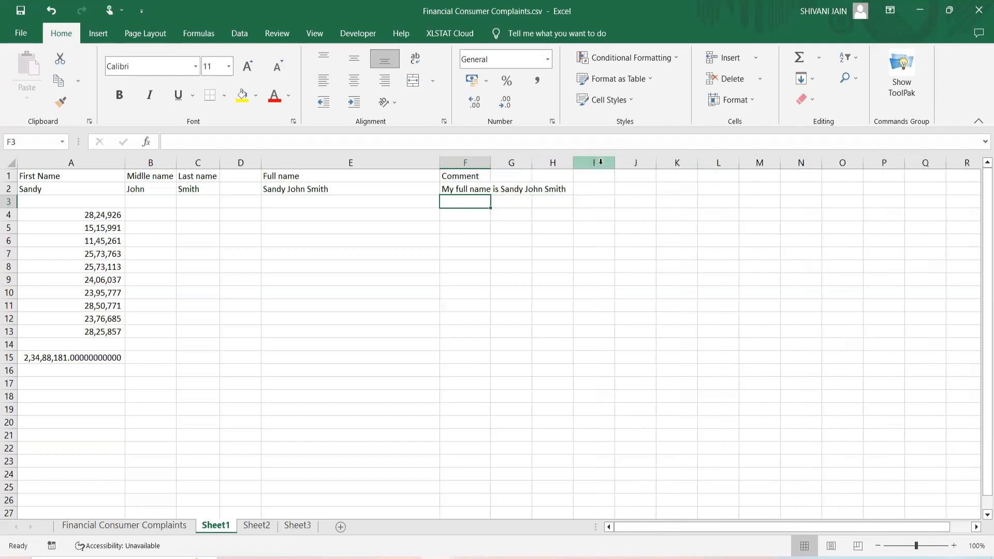
pyautogui.doubleClick(491, 162)
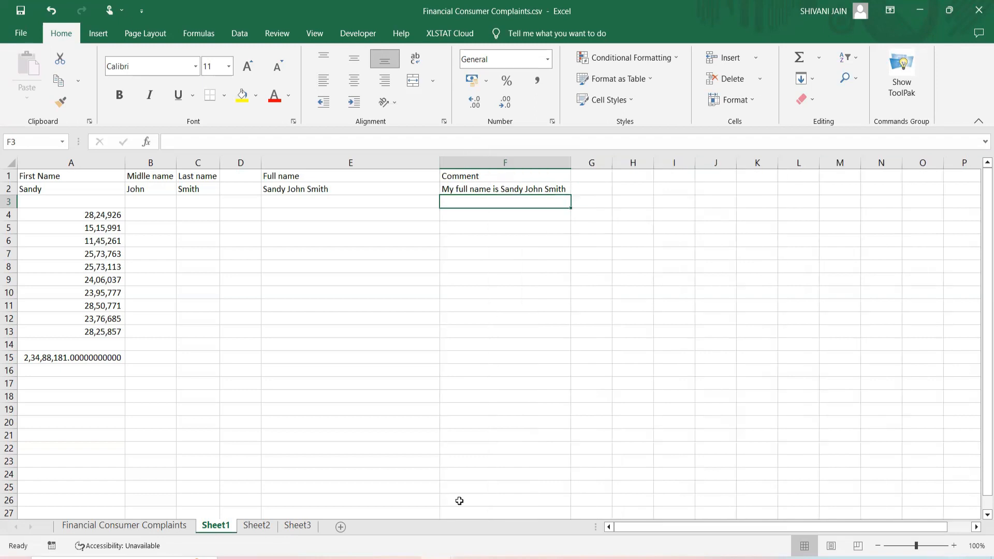
# Step: Narrow column F to about the width of the words "My full name is" and wrap the text in F2
pyautogui.moveTo(571, 161); pyautogui.dragTo(500, 162)
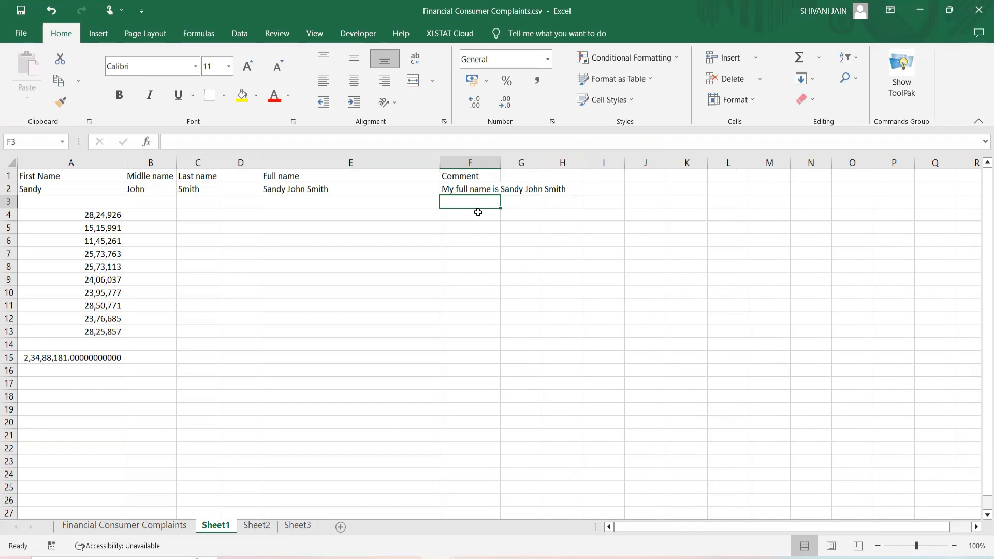
pyautogui.click(451, 187)
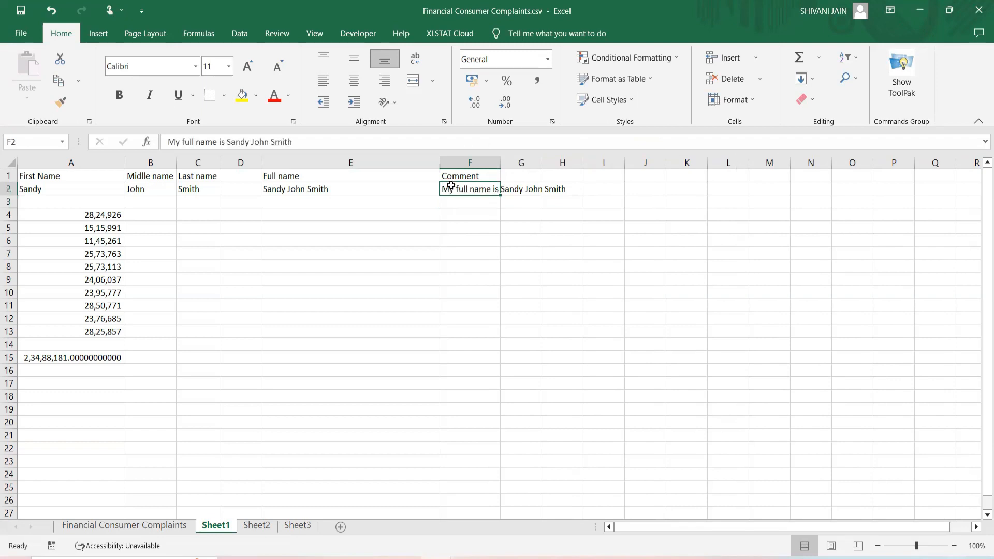
pyautogui.click(415, 59)
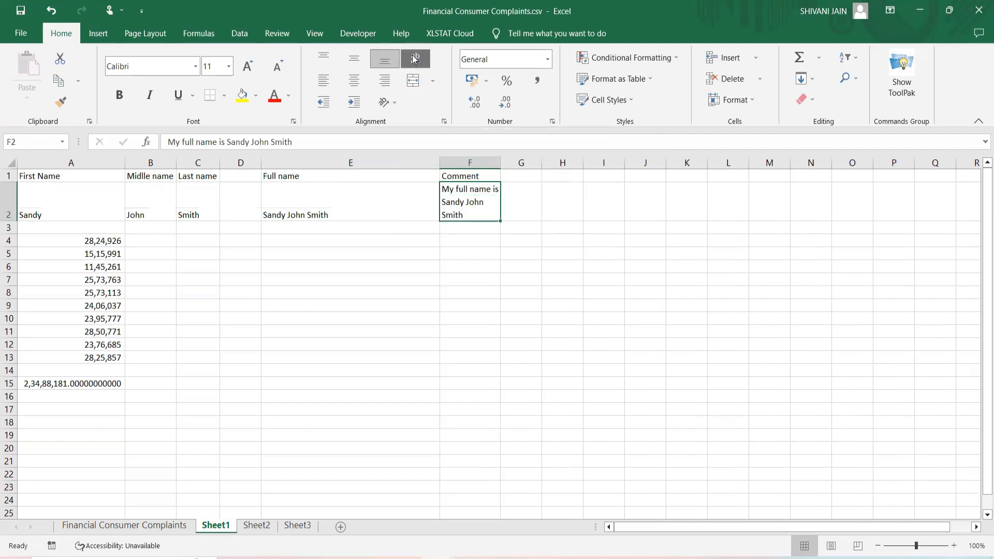
# Step: Widen column F until the comment in F2 wraps onto two lines, and autofit the height of row 2
pyautogui.click(496, 252)
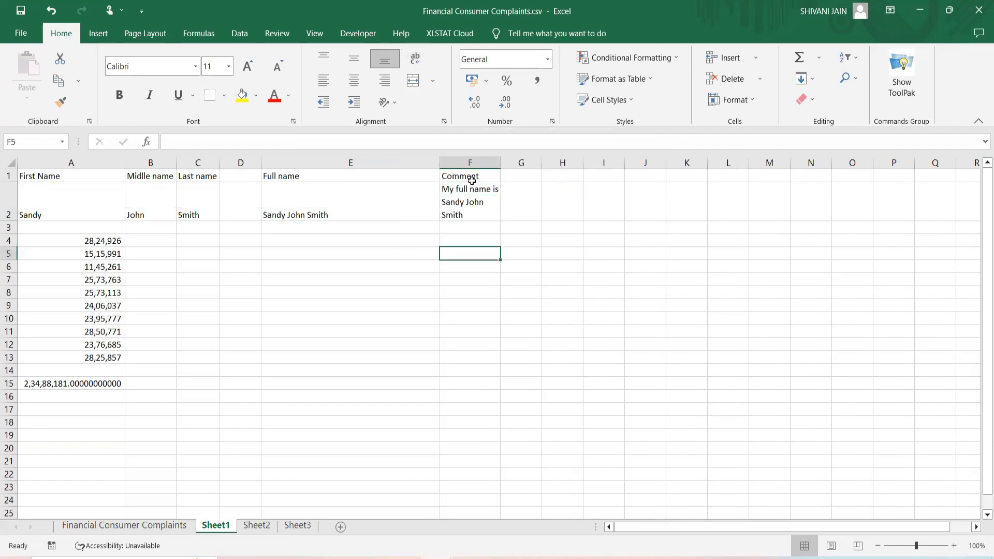
pyautogui.click(464, 205)
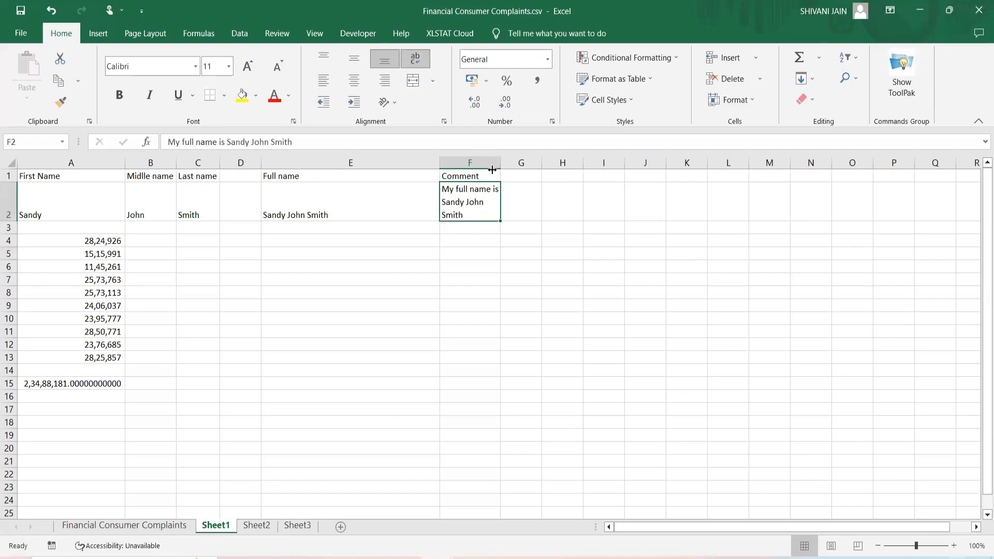
pyautogui.moveTo(500, 162); pyautogui.dragTo(536, 162)
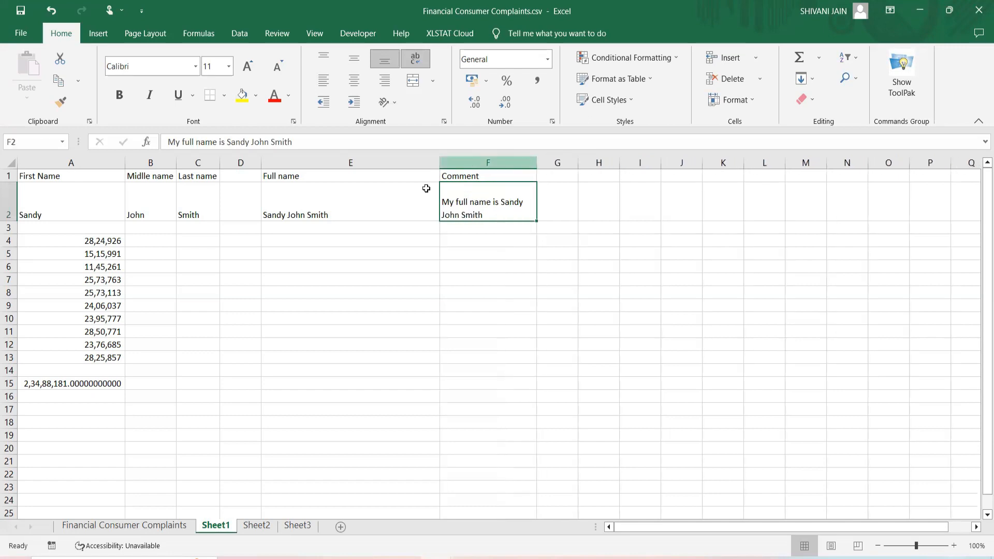
pyautogui.doubleClick(9, 219)
pyautogui.click(436, 253)
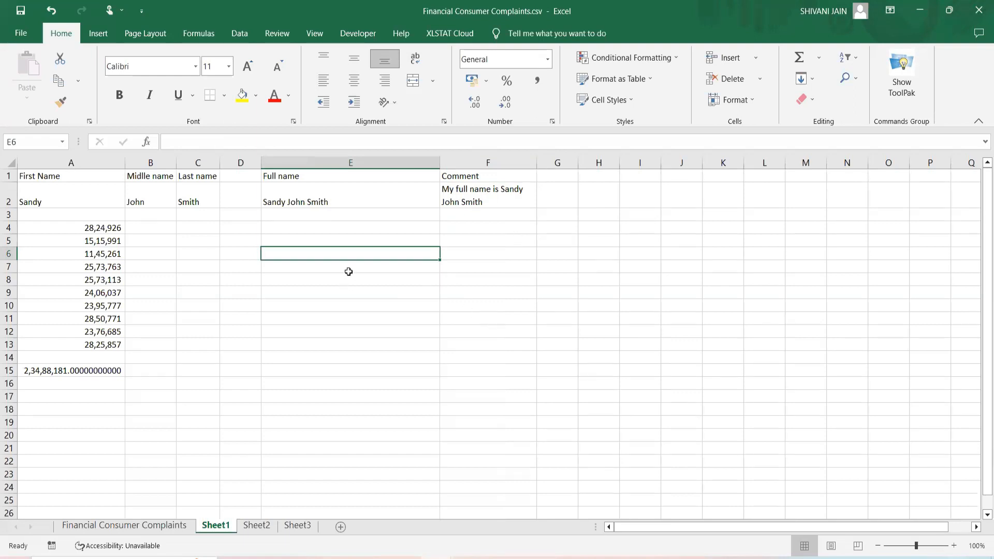
pyautogui.click(472, 195)
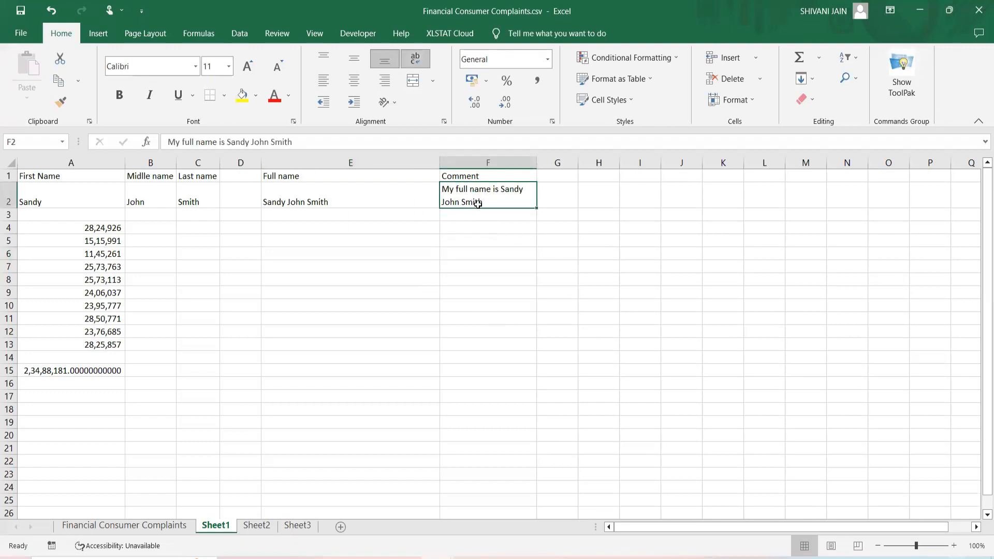
pyautogui.click(405, 276)
# Step: Try the middle, center, top, left, right and bottom alignments on cells A2 to E2
pyautogui.moveTo(45, 198); pyautogui.dragTo(306, 184)
pyautogui.click(321, 288)
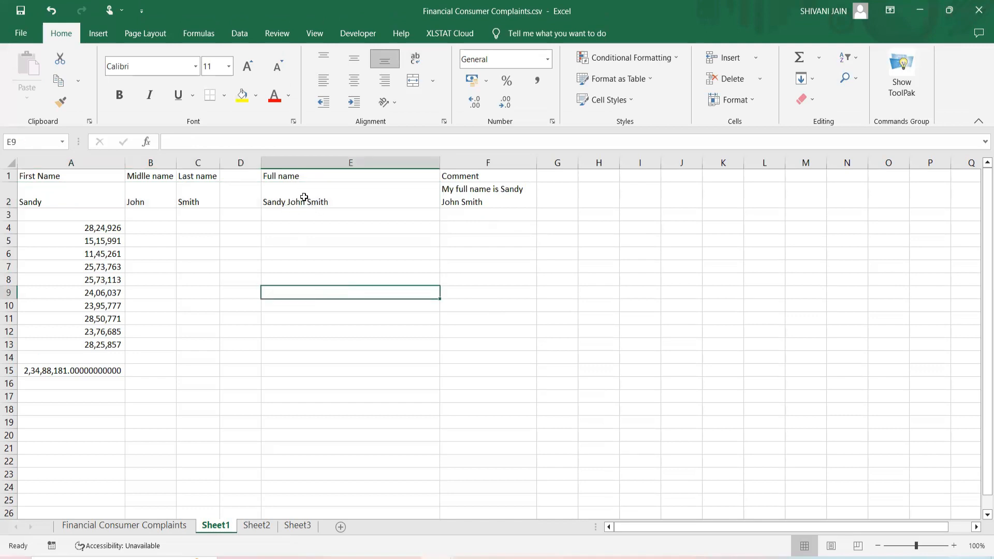
pyautogui.click(355, 63)
pyautogui.click(354, 81)
pyautogui.moveTo(64, 193); pyautogui.dragTo(393, 199)
pyautogui.click(352, 61)
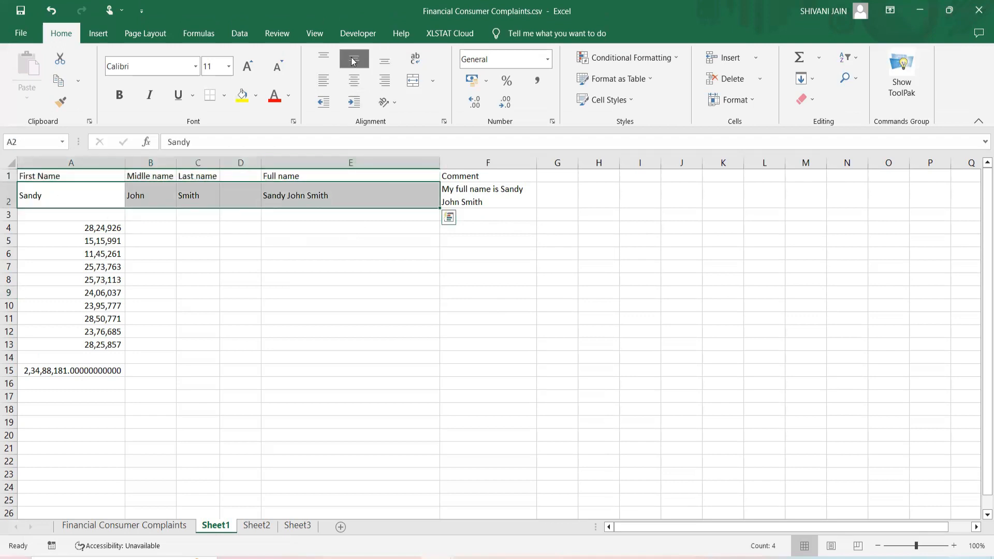
pyautogui.click(354, 80)
pyautogui.click(353, 59)
pyautogui.click(323, 59)
pyautogui.click(323, 80)
pyautogui.click(384, 80)
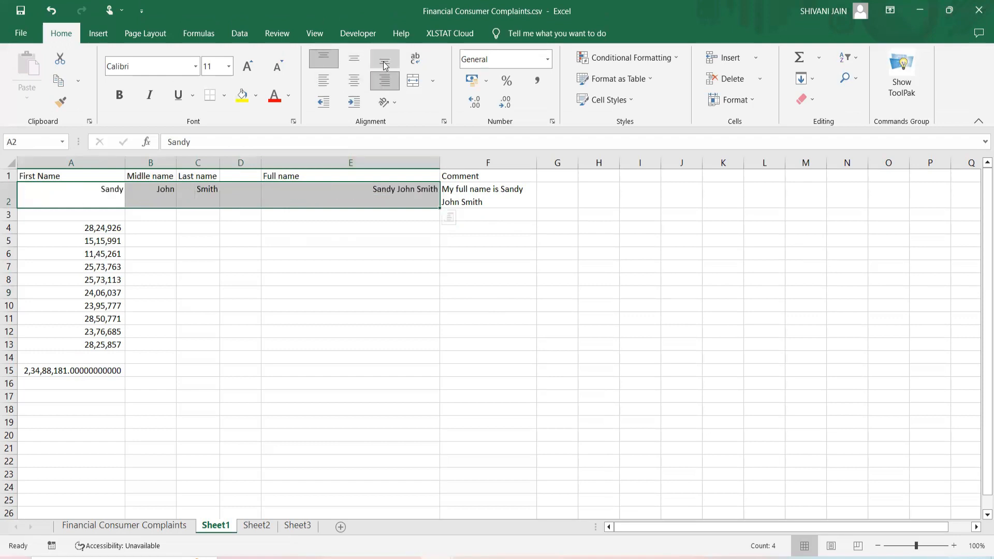
pyautogui.click(384, 60)
# Step: Center the contents of A2 to E2 both vertically and horizontally
pyautogui.click(354, 58)
pyautogui.click(354, 80)
pyautogui.click(427, 370)
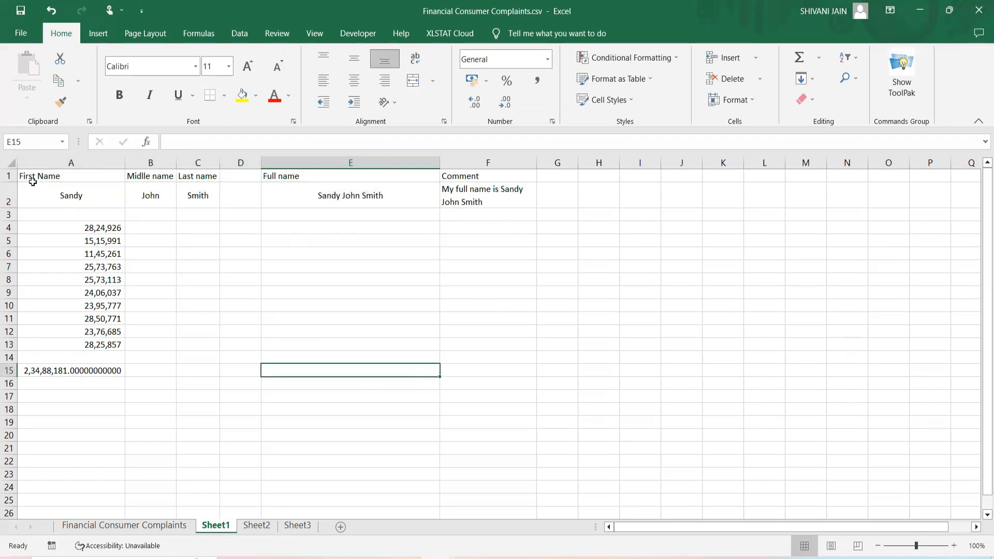
# Step: Insert two blank rows above the header row
pyautogui.click(8, 176)
pyautogui.rightClick(8, 176)
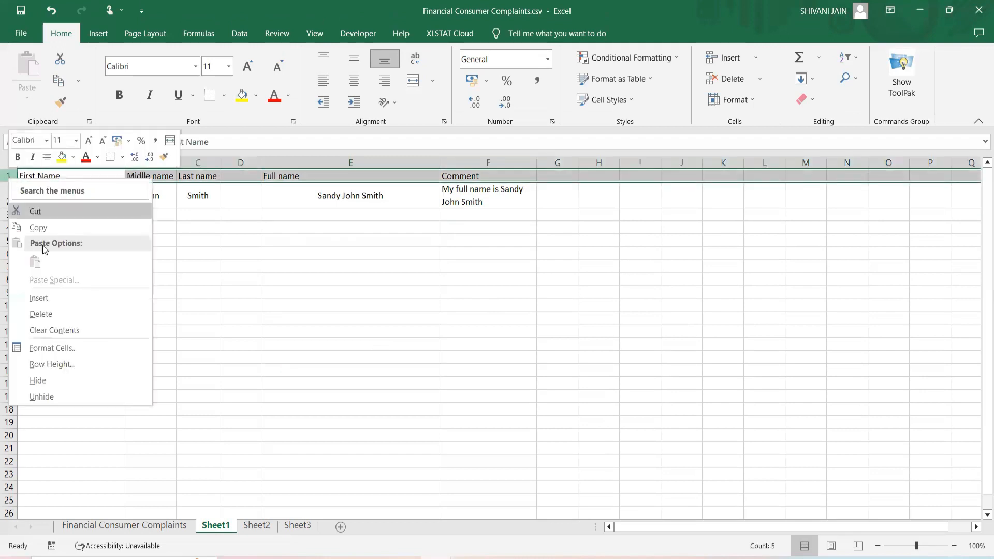
pyautogui.click(40, 296)
pyautogui.rightClick(9, 176)
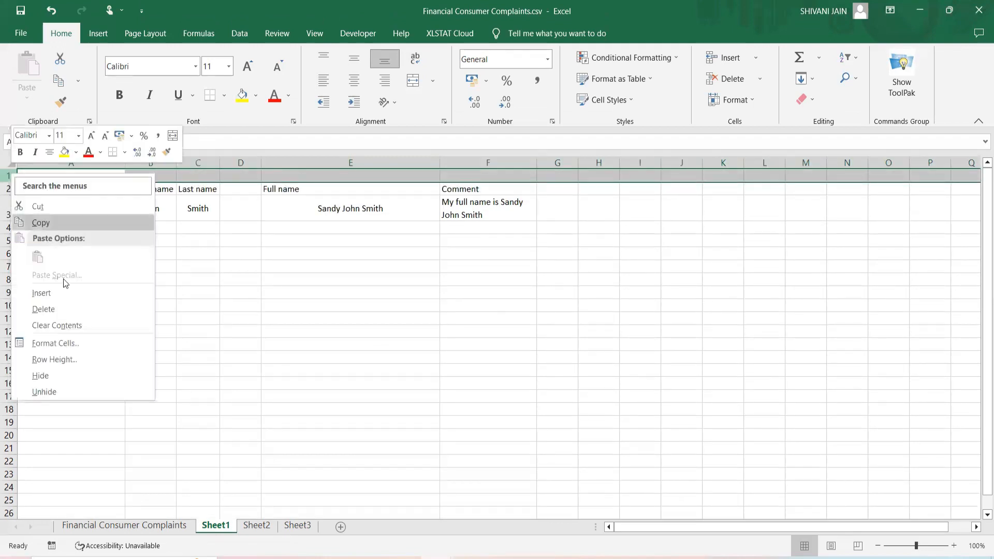
pyautogui.press('Escape')
pyautogui.hotkey('ctrl', '+')
pyautogui.click(200, 265)
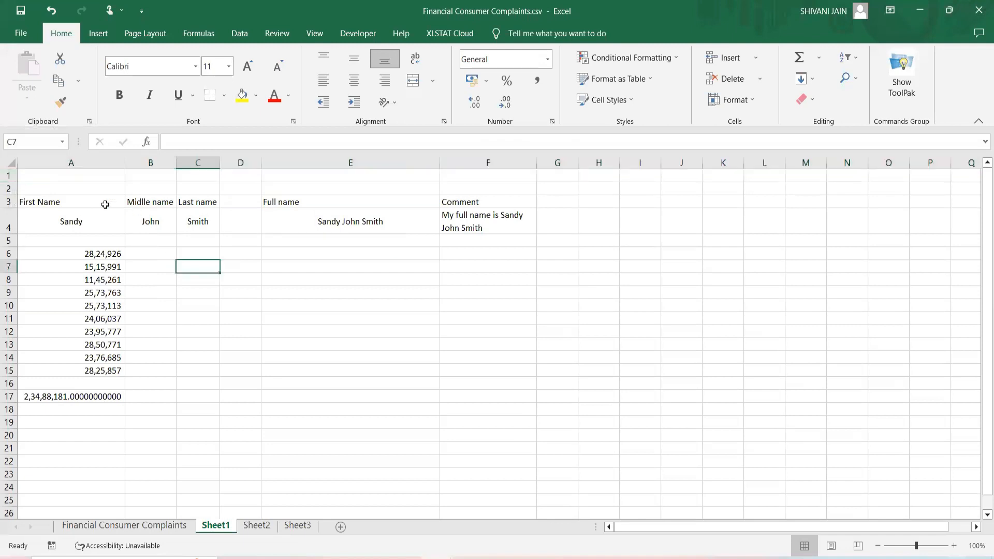
# Step: Delete the empty column D between Last name and Full name
pyautogui.click(240, 163)
pyautogui.rightClick(242, 163)
pyautogui.click(274, 300)
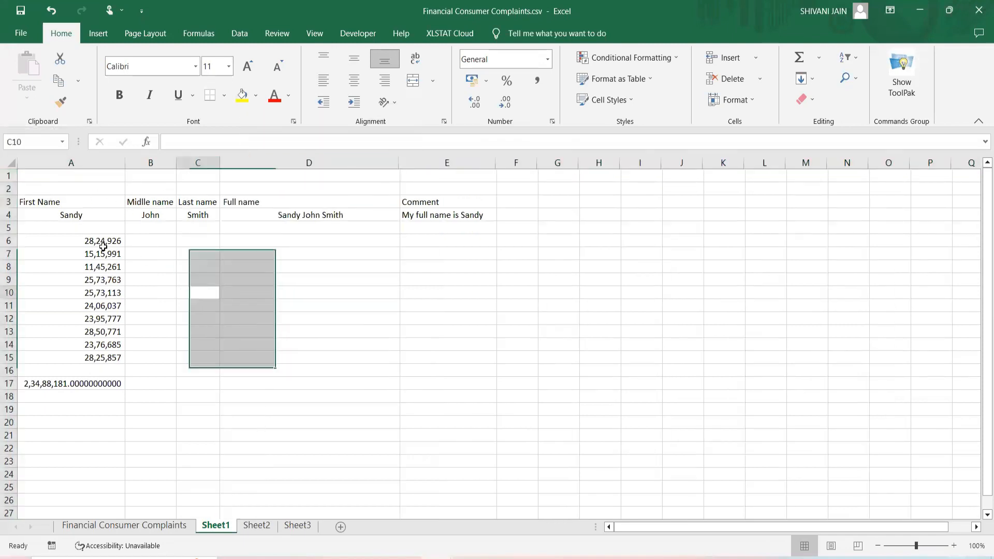
# Step: Enter the heading Name in A2 and merge and center it across A2 to D2
pyautogui.click(44, 201)
pyautogui.click(159, 202)
pyautogui.click(202, 202)
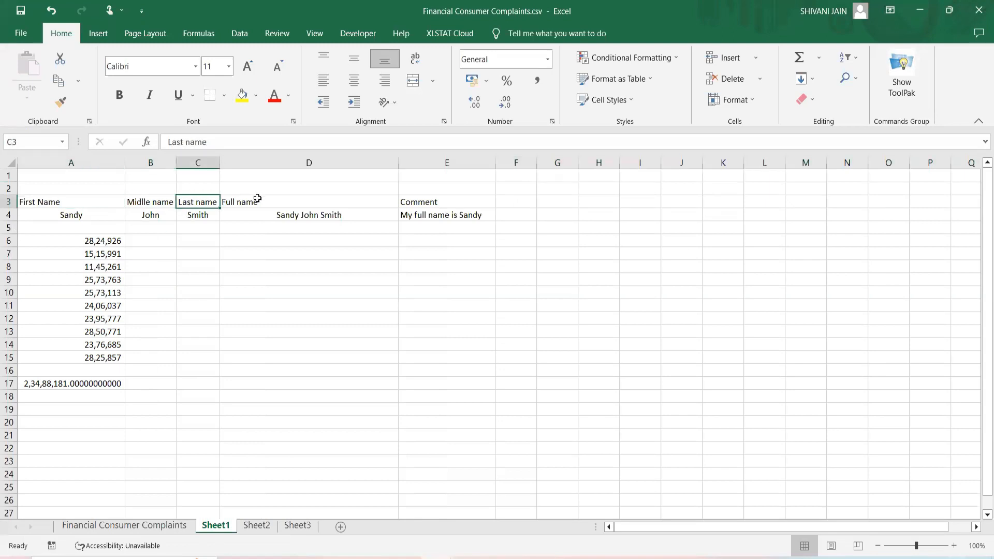
pyautogui.click(259, 200)
pyautogui.moveTo(47, 185); pyautogui.dragTo(271, 191)
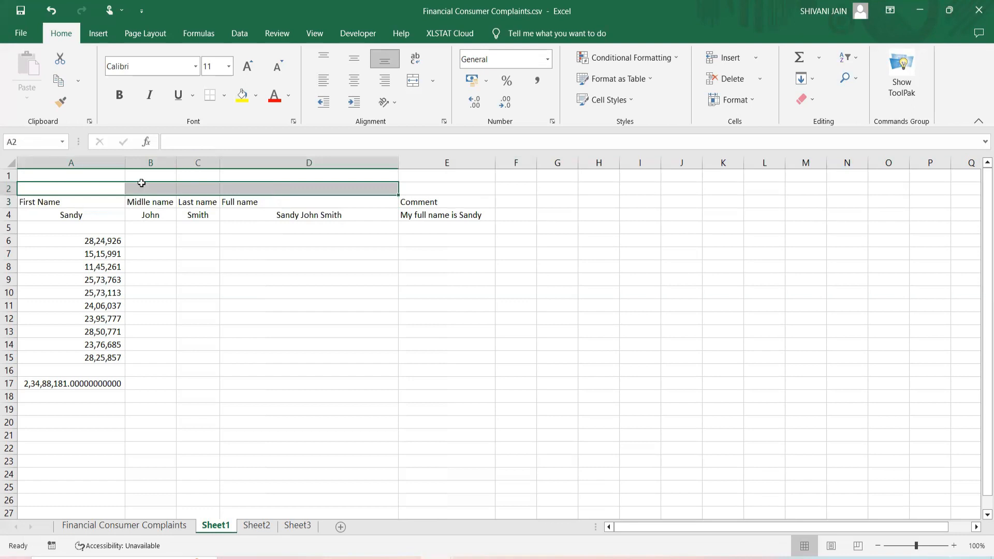
pyautogui.click(83, 187)
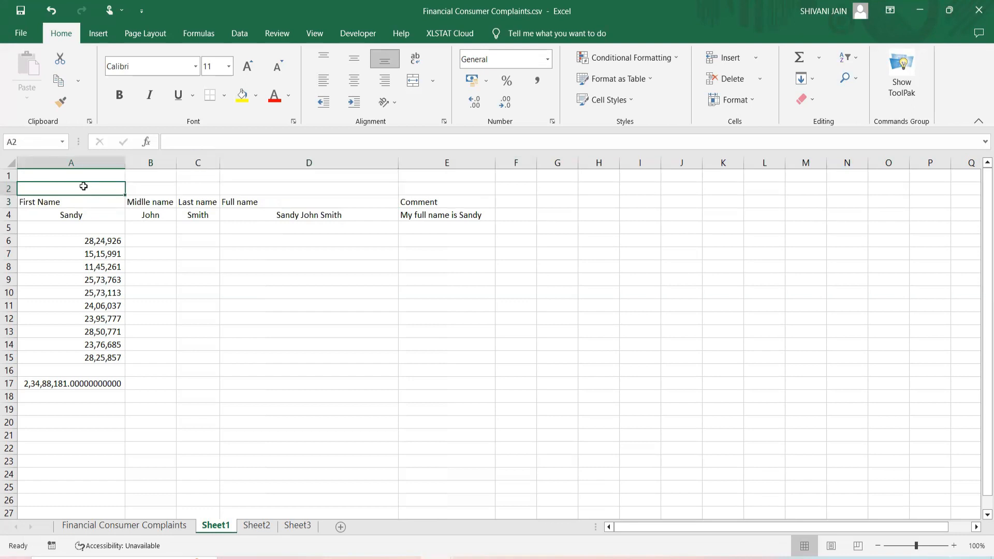
pyautogui.write('Name')
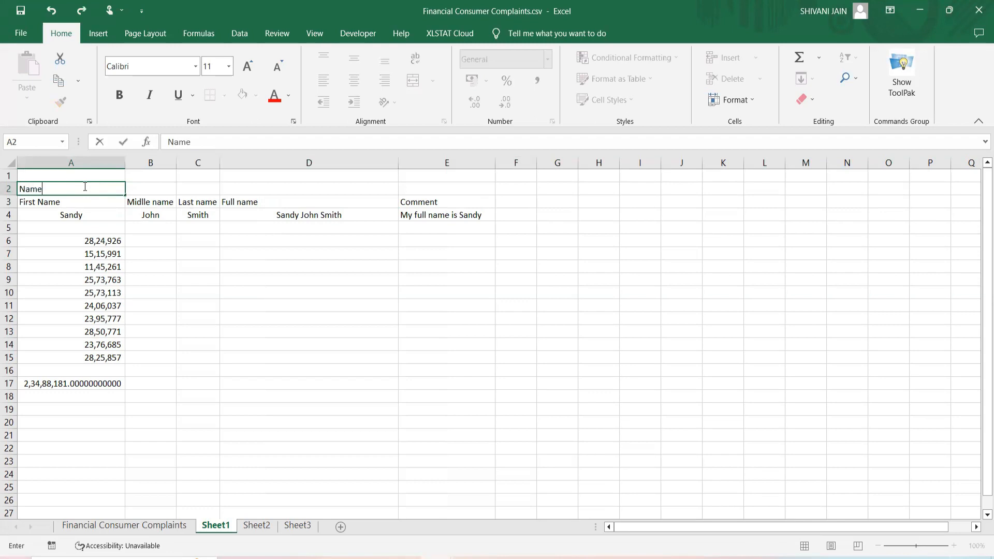
pyautogui.press('Return')
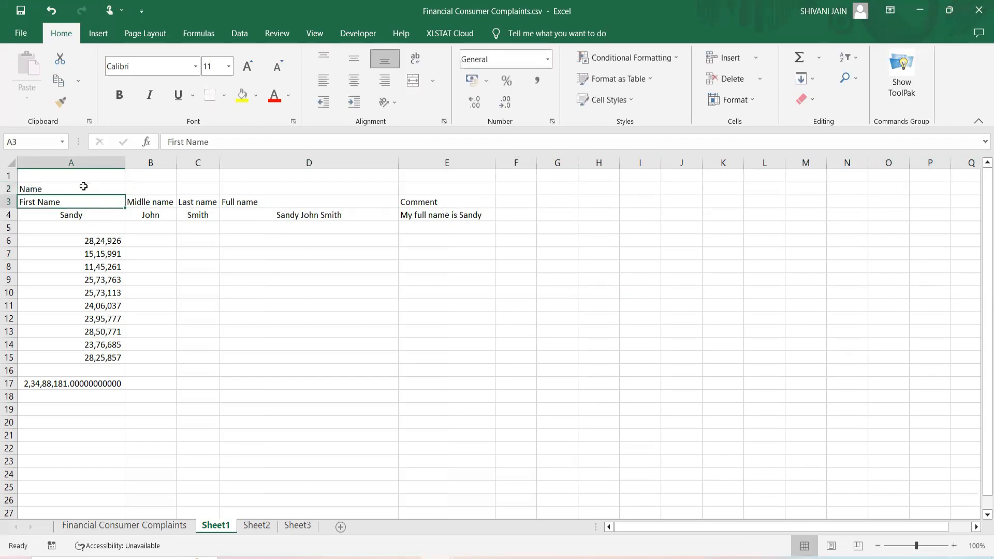
pyautogui.moveTo(37, 187); pyautogui.dragTo(322, 191)
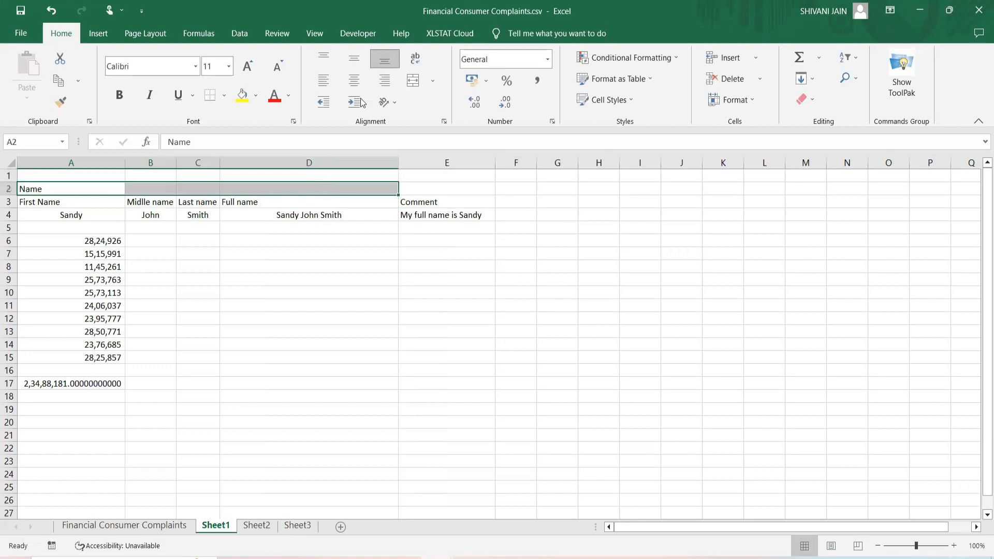
pyautogui.click(415, 83)
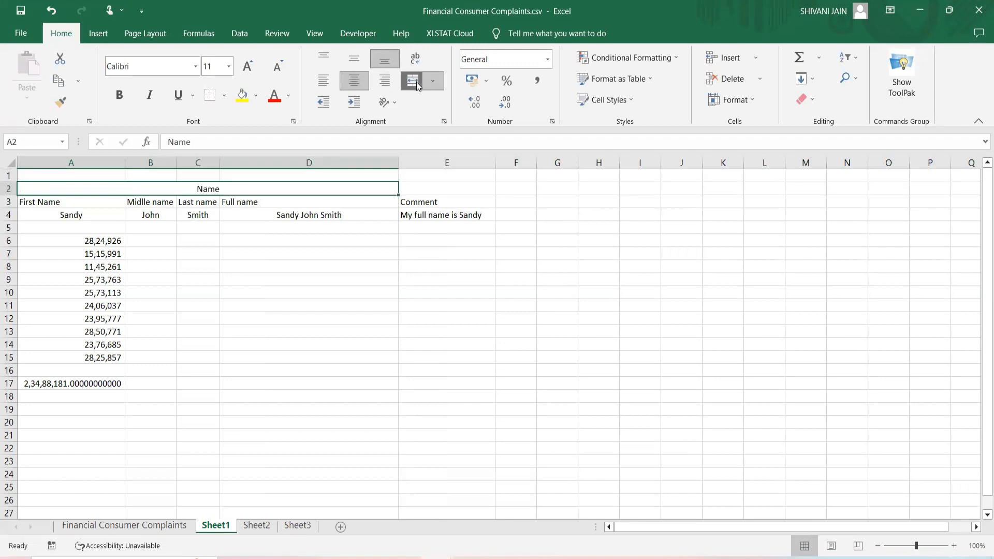
# Step: Give the merged Name heading a thick outside border, bold text and a light orange fill
pyautogui.click(225, 96)
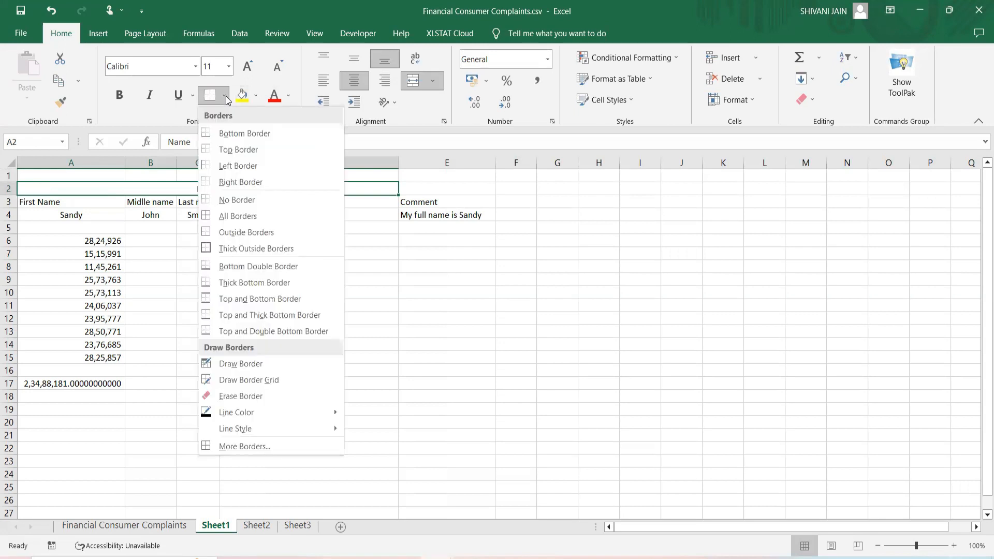
pyautogui.click(238, 248)
pyautogui.click(119, 96)
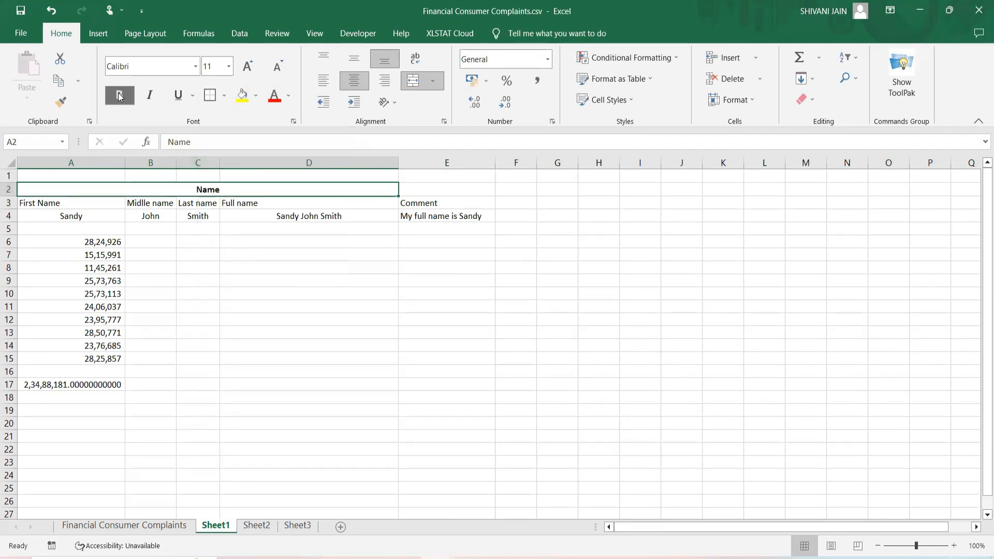
pyautogui.click(256, 95)
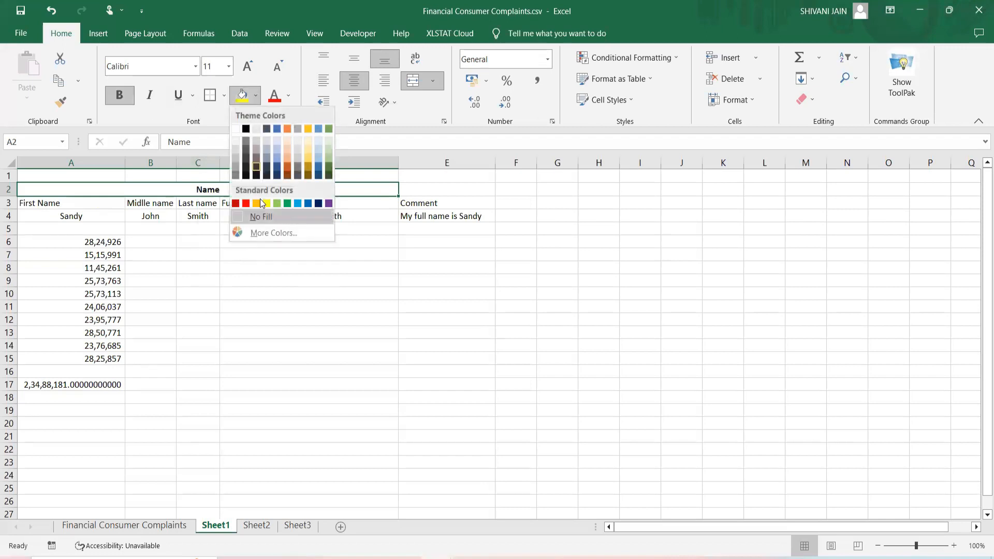
pyautogui.click(288, 151)
pyautogui.click(318, 256)
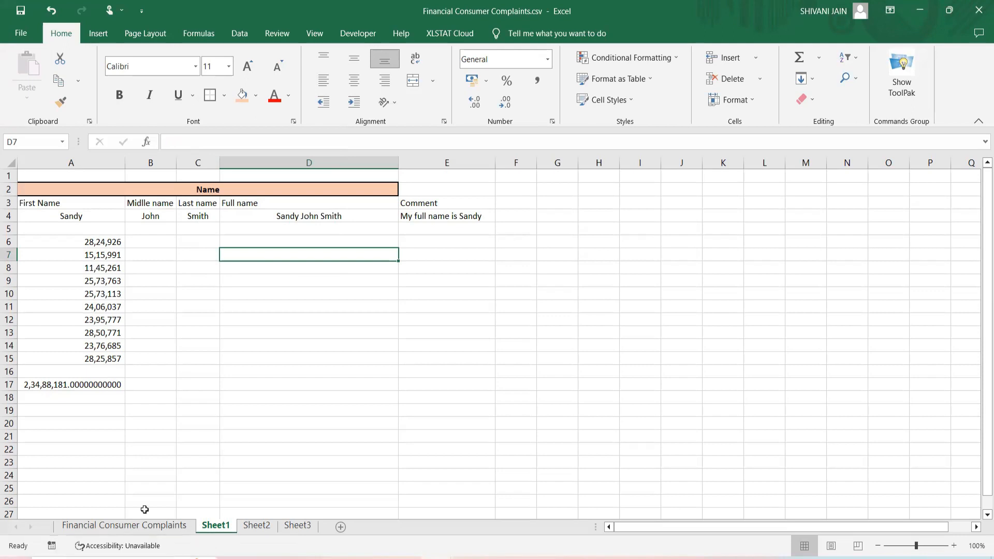
# Step: Copy A1 to J14 from the Financial Consumer Complaints sheet and paste it at A1 of Sheet3
pyautogui.hotkey('ctrl', 'pageup')
pyautogui.click(206, 253)
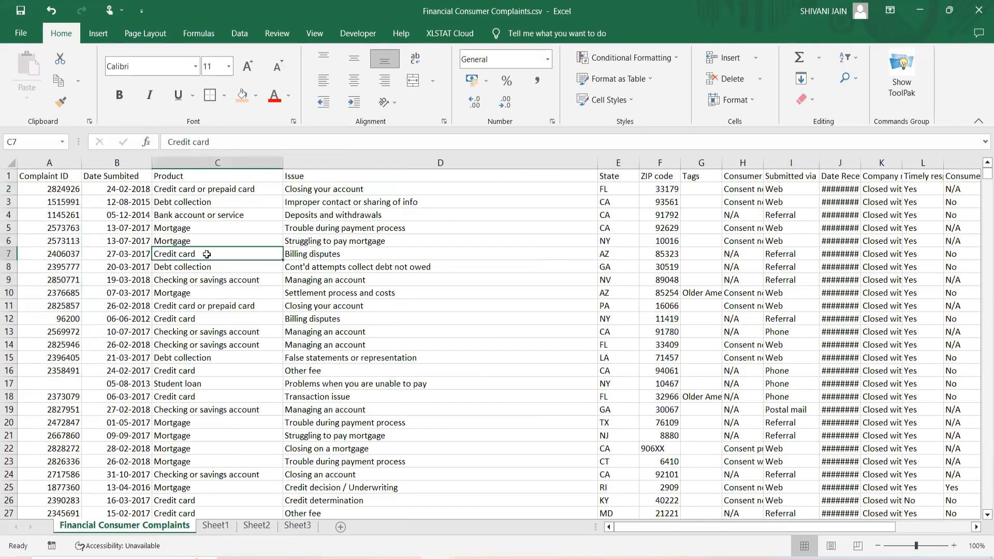
pyautogui.moveTo(42, 175); pyautogui.dragTo(859, 344)
pyautogui.hotkey('ctrl', 'c')
pyautogui.hotkey('ctrl', 'pagedown')
pyautogui.hotkey('ctrl', 'pagedown')
pyautogui.hotkey('ctrl', 'pagedown')
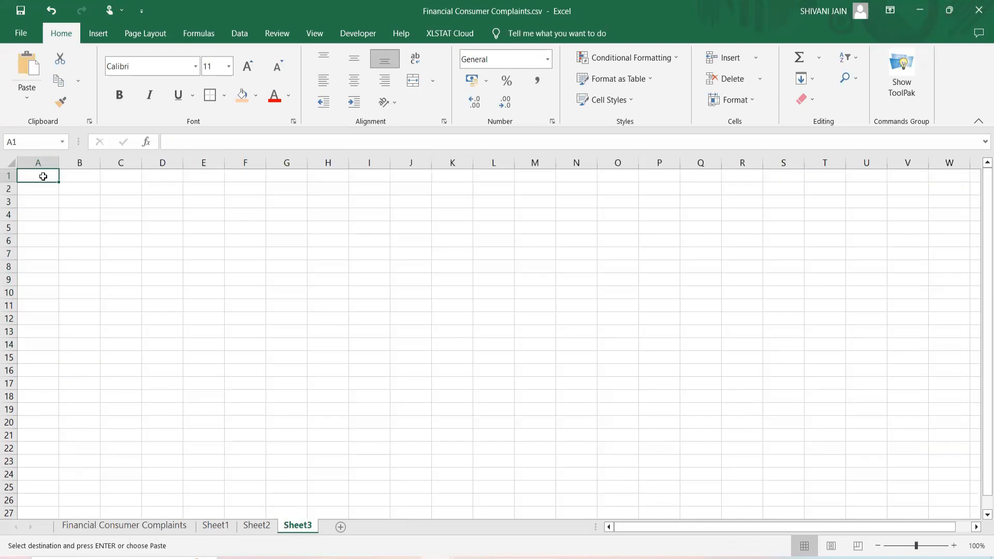
pyautogui.rightClick(43, 176)
pyautogui.press('Escape')
pyautogui.hotkey('ctrl', 'v')
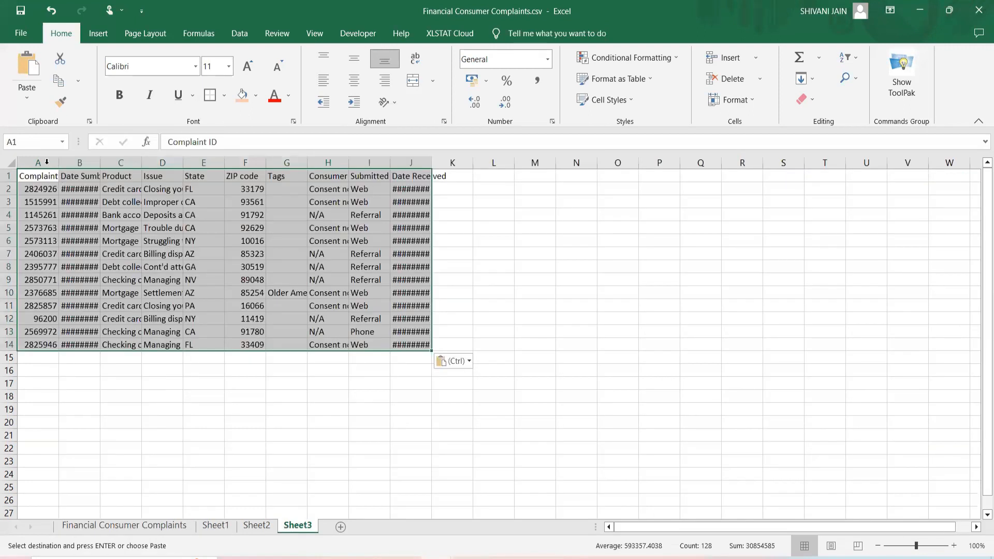
# Step: Autofit columns A to J of the pasted table on Sheet3
pyautogui.click(52, 163)
pyautogui.keyDown('shift'); pyautogui.click(412, 162); pyautogui.keyUp('shift')
pyautogui.doubleClick(431, 163)
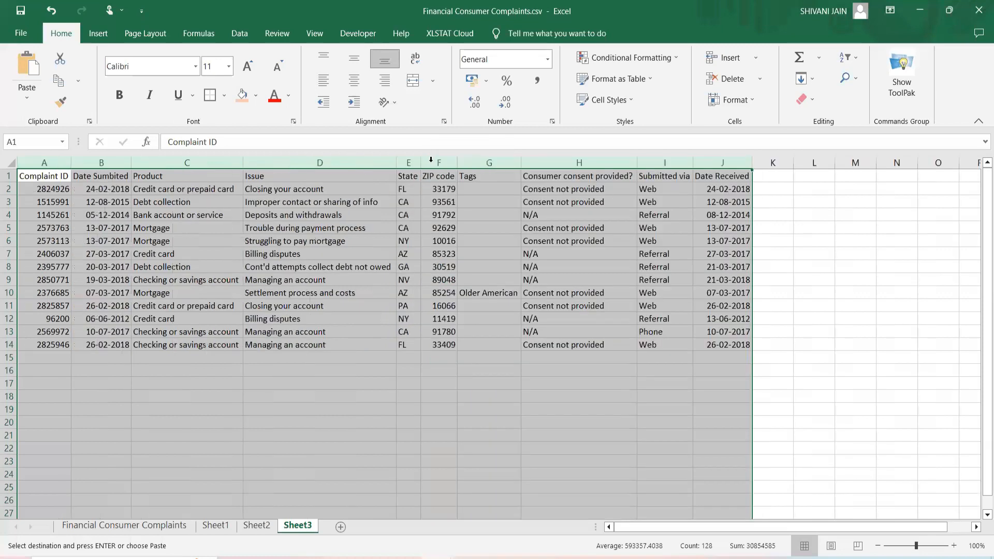
pyautogui.click(729, 294)
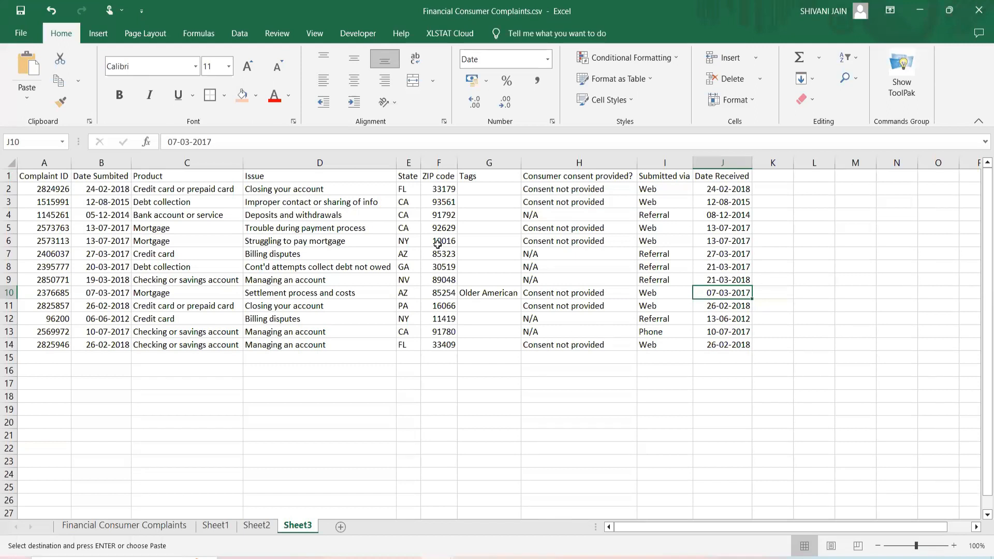
# Step: Apply all borders to the table in A1 to J14
pyautogui.moveTo(26, 176); pyautogui.dragTo(150, 190)
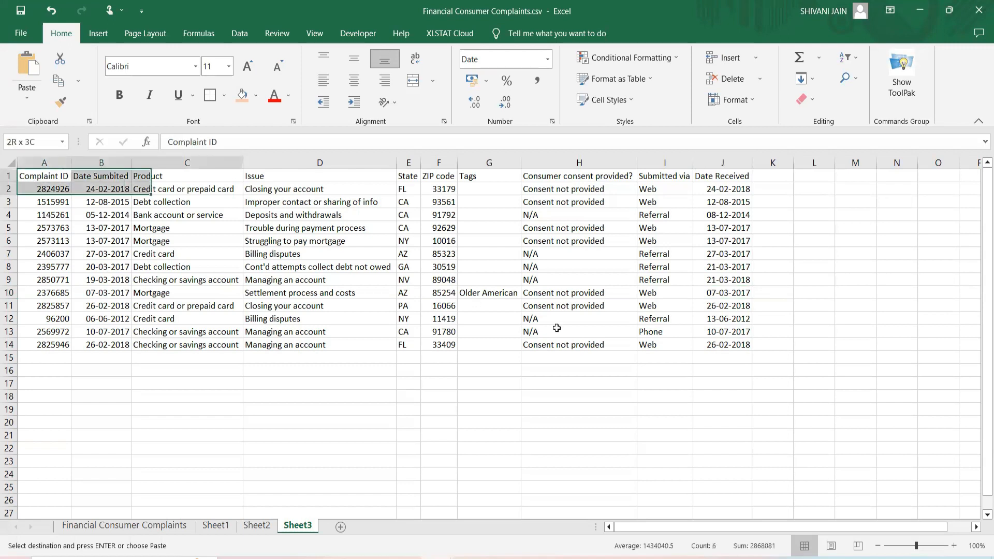
pyautogui.keyDown('shift'); pyautogui.click(735, 342); pyautogui.keyUp('shift')
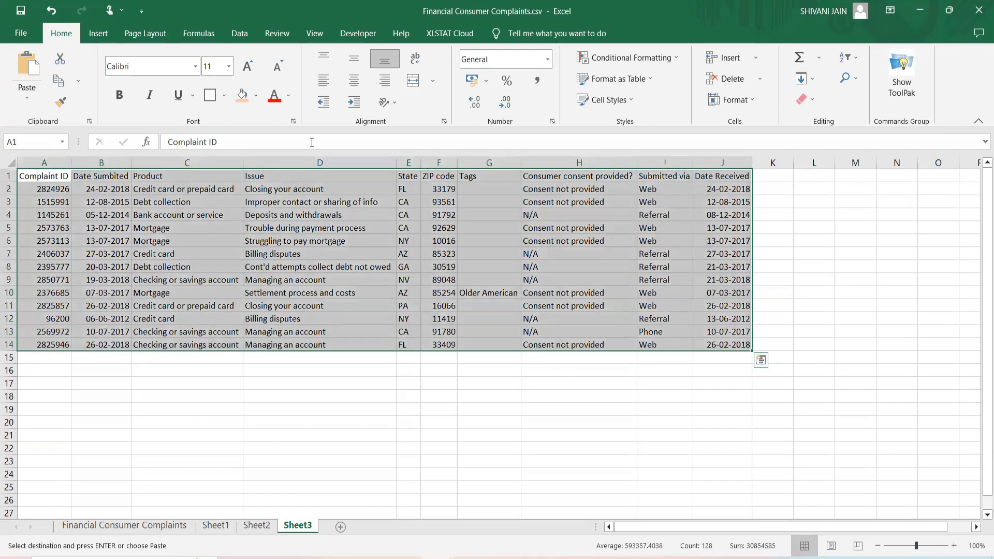
pyautogui.click(224, 95)
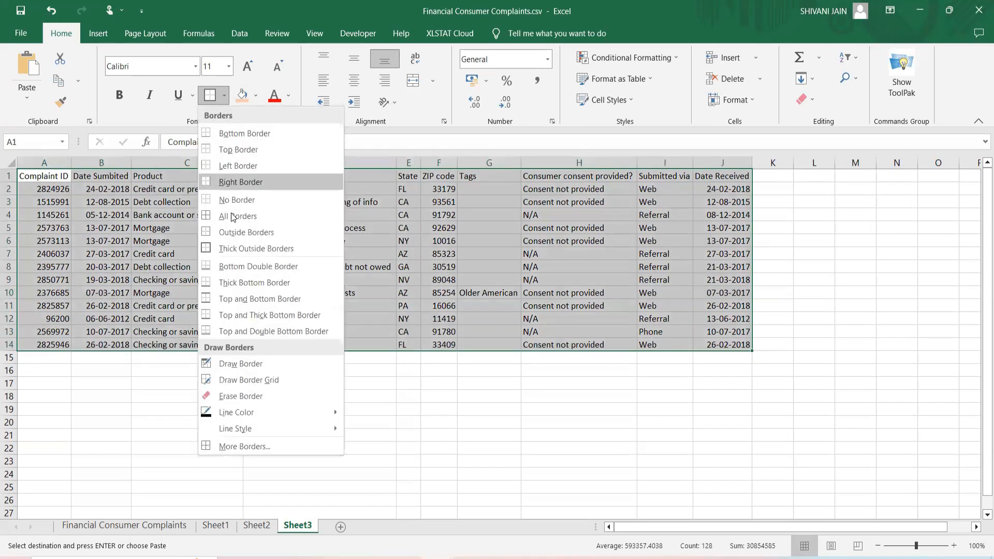
pyautogui.click(233, 216)
pyautogui.click(342, 370)
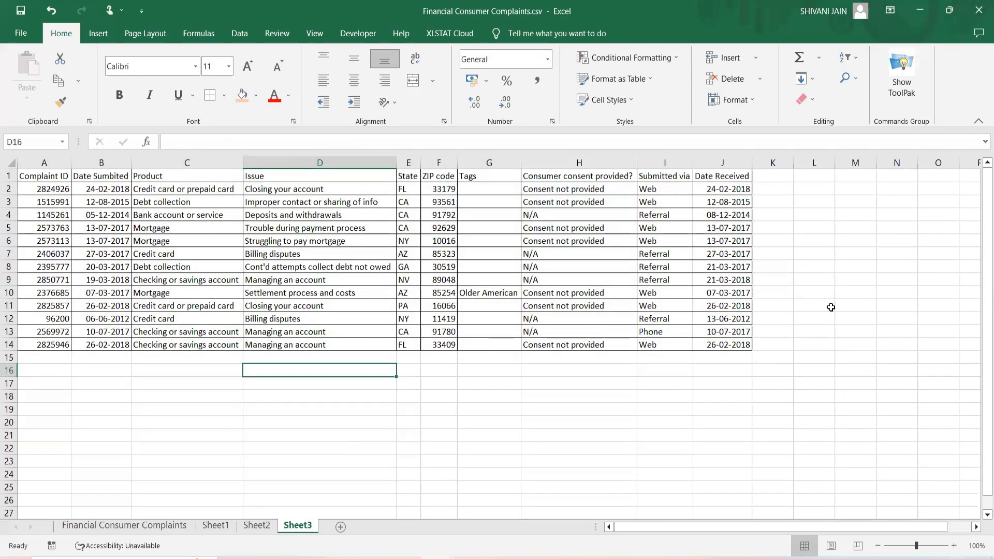
pyautogui.moveTo(823, 201); pyautogui.dragTo(937, 460)
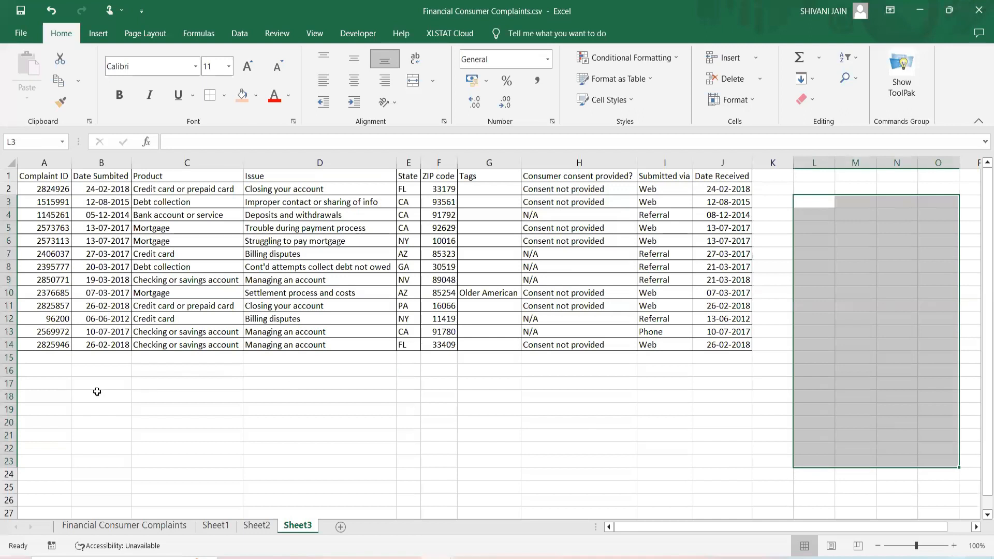
pyautogui.moveTo(97, 392); pyautogui.dragTo(455, 419)
pyautogui.click(640, 395)
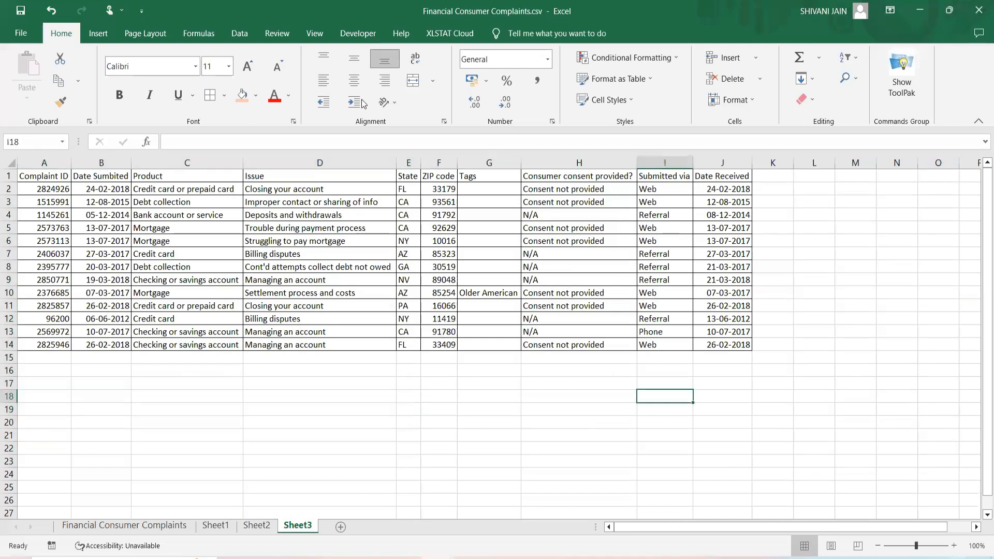
# Step: Hide the gridlines on Sheet3
pyautogui.click(314, 33)
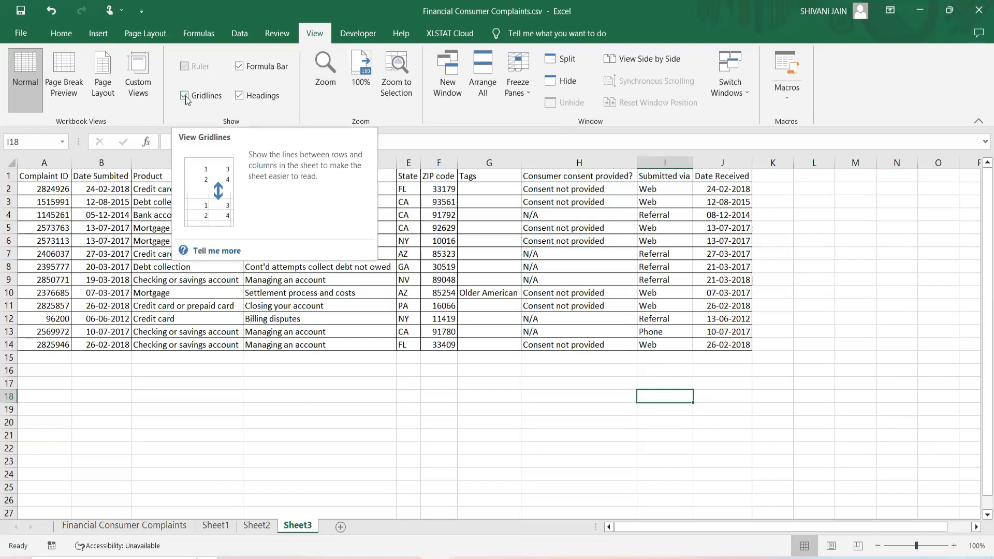
pyautogui.click(185, 95)
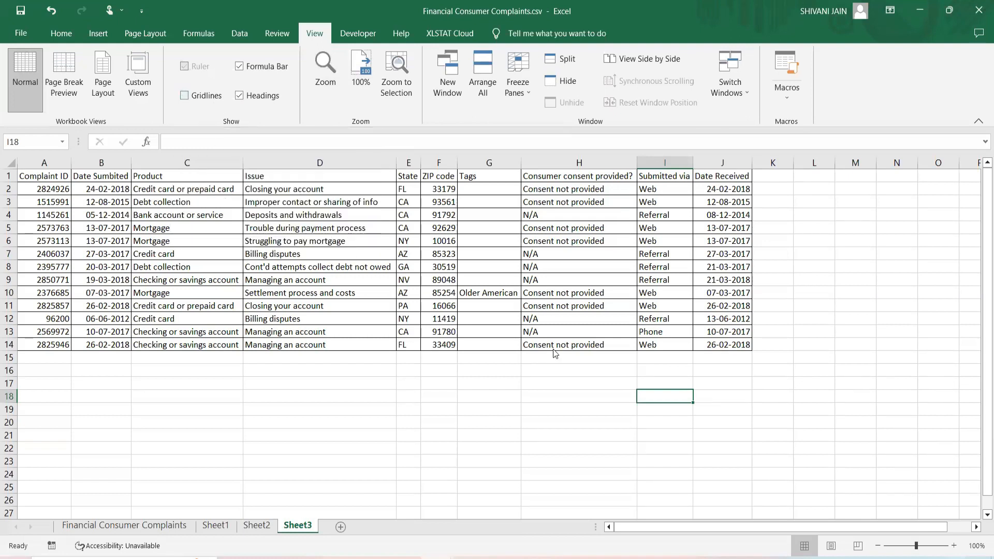
pyautogui.click(889, 320)
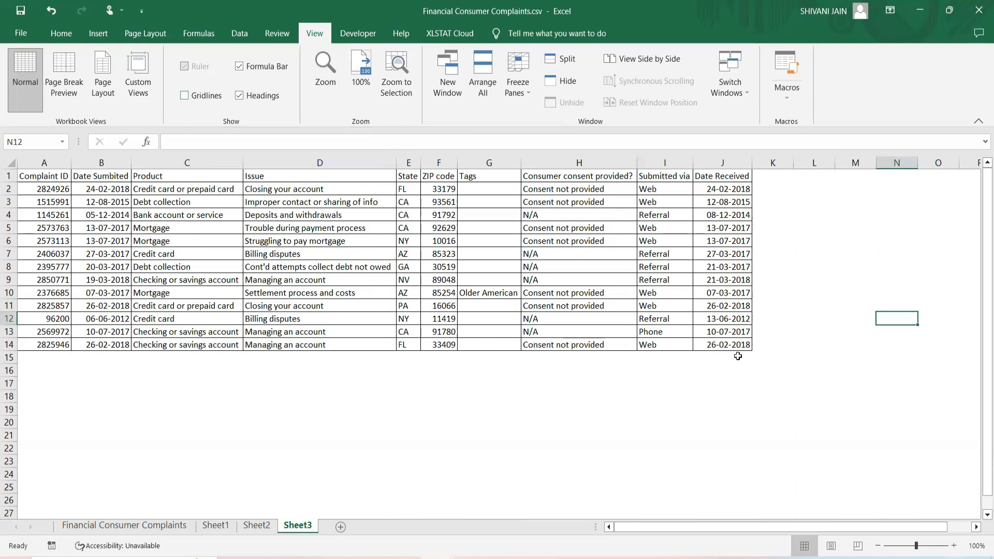
# Step: Format the header row A1 to J1 with a thick outside border, bold text, light orange fill and centred alignment
pyautogui.moveTo(37, 176); pyautogui.dragTo(741, 175)
pyautogui.click(59, 34)
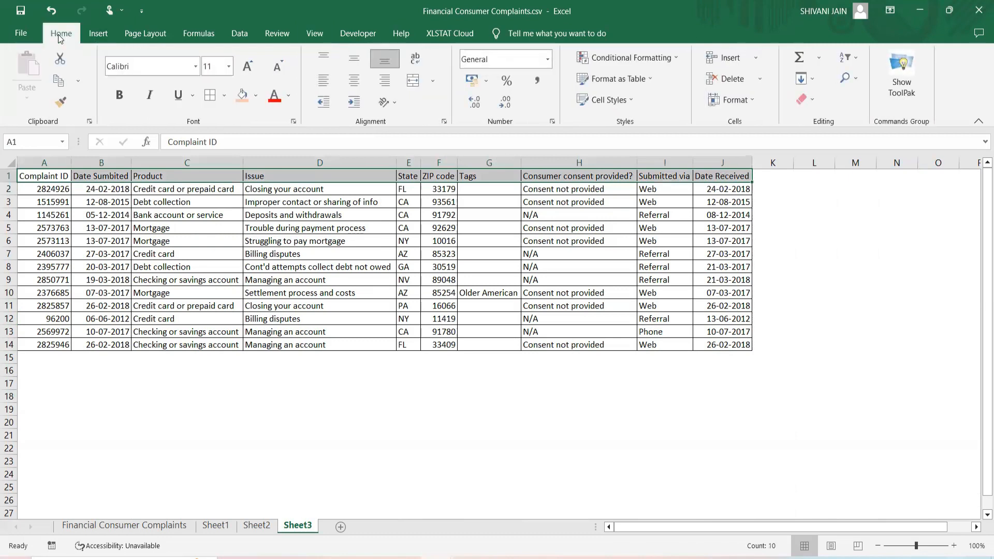
pyautogui.click(223, 96)
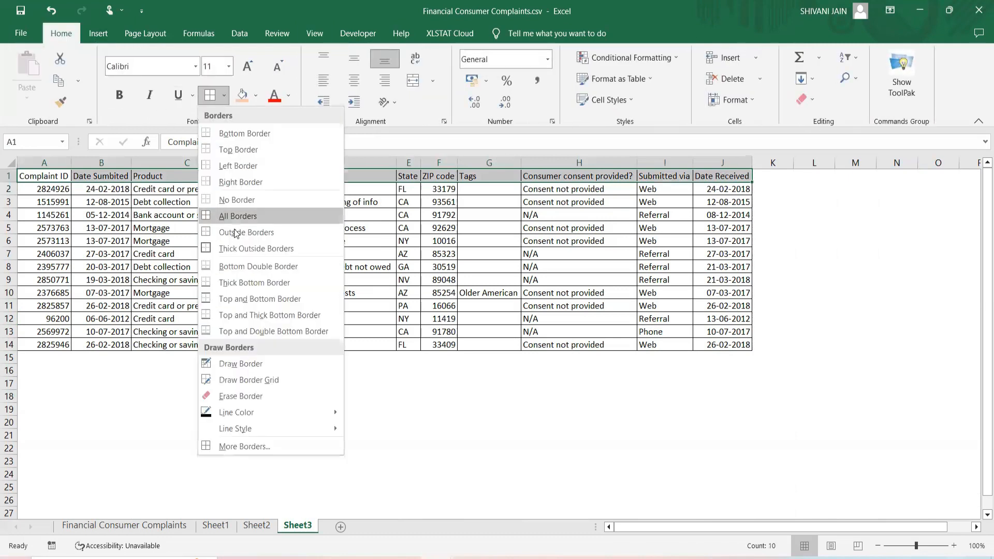
pyautogui.click(238, 249)
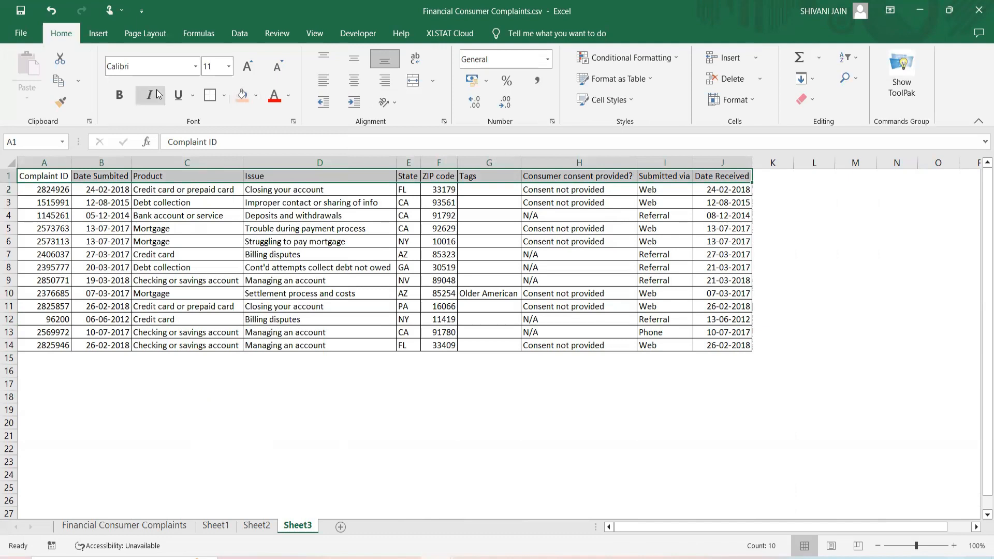
pyautogui.click(119, 96)
pyautogui.click(246, 94)
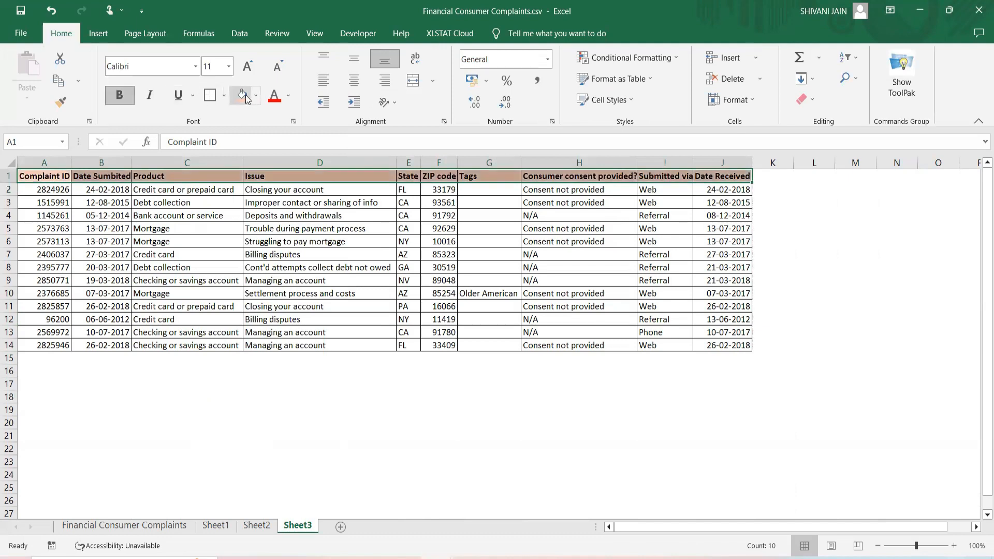
pyautogui.click(353, 80)
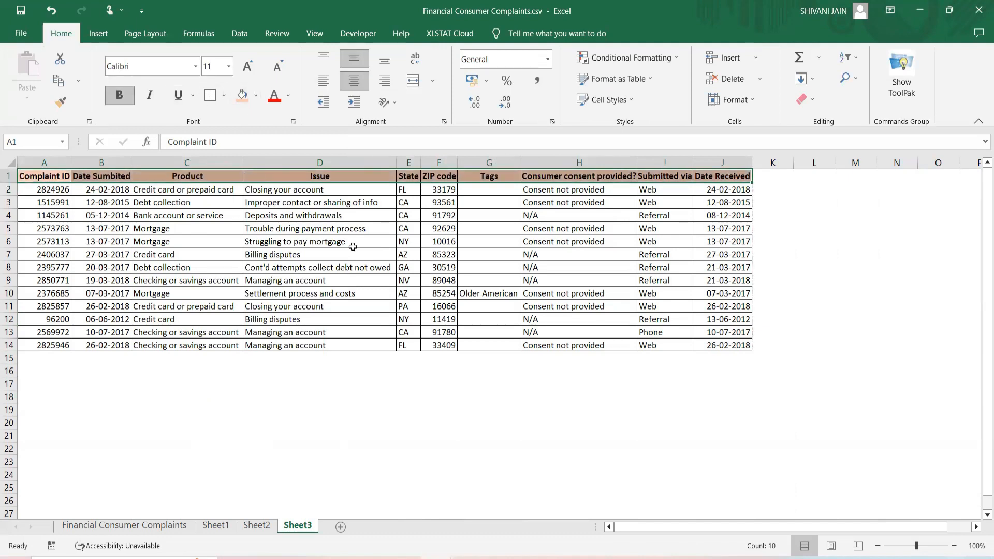
pyautogui.click(345, 295)
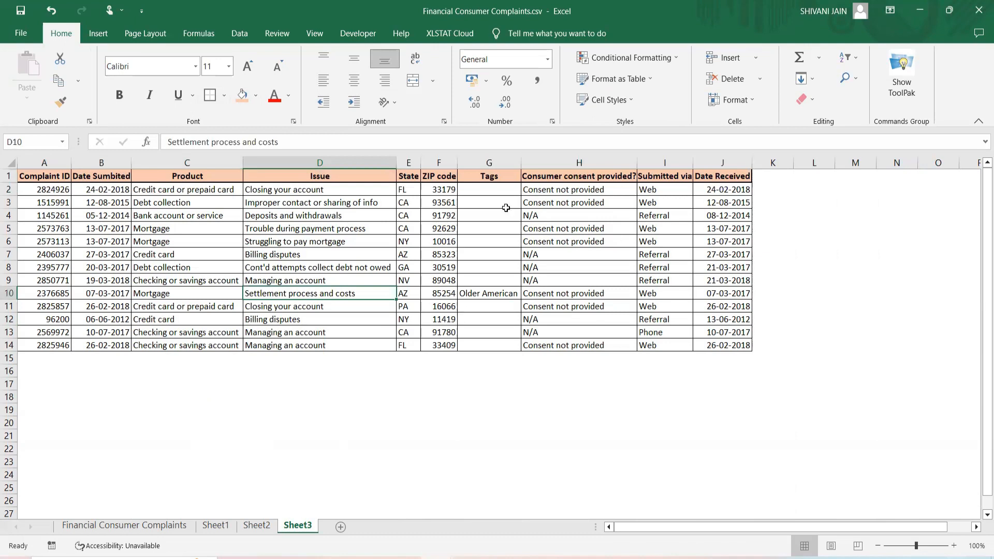
# Step: Autofit columns A to J on Sheet3 to the bold headings
pyautogui.moveTo(47, 155); pyautogui.dragTo(753, 163)
pyautogui.doubleClick(753, 163)
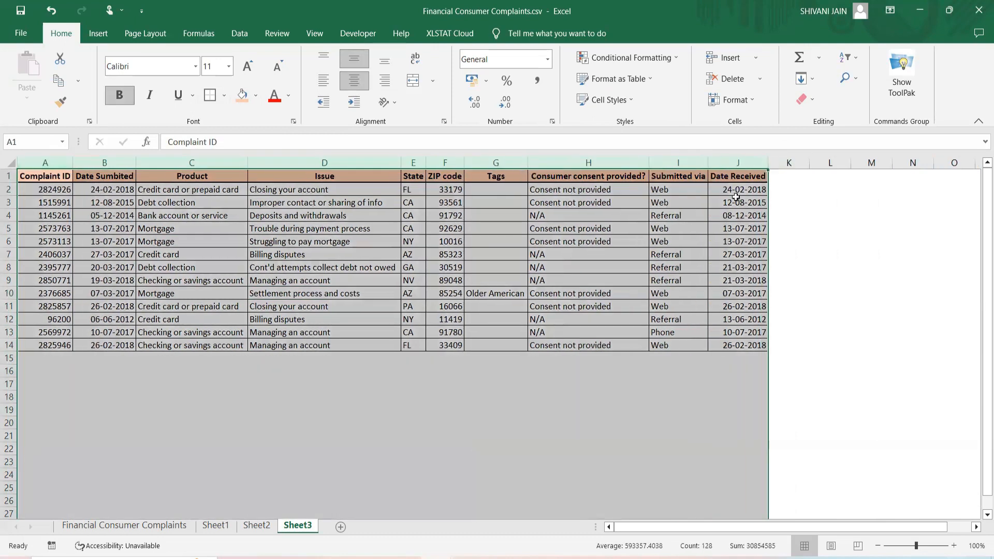
pyautogui.click(338, 263)
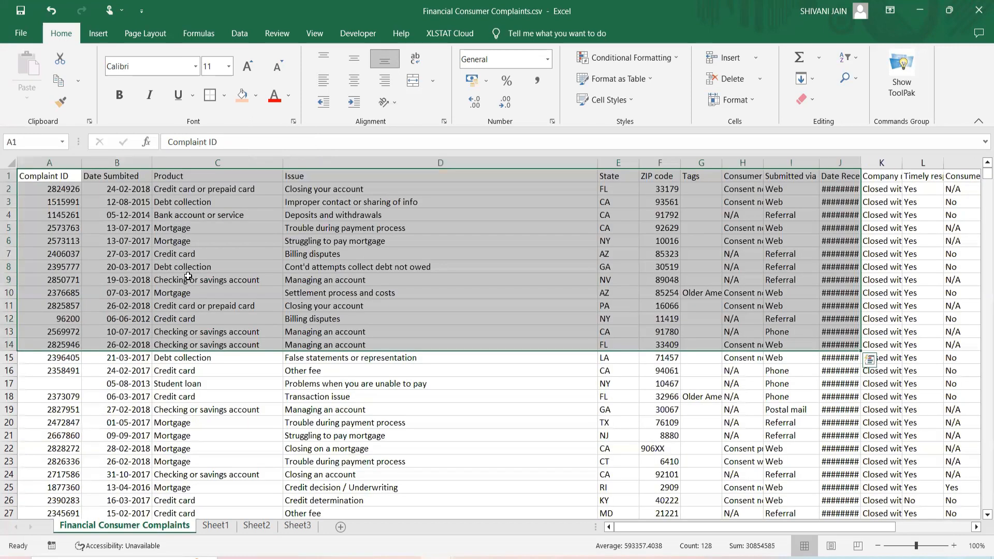
# Step: Turn on filtering for the header row of the Financial Consumer Complaints sheet
pyautogui.click(446, 256)
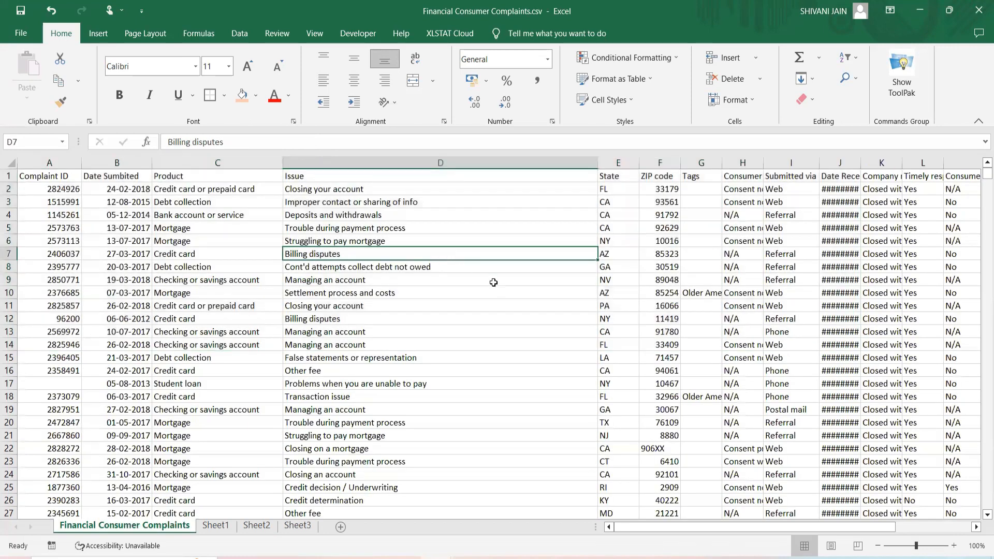
pyautogui.click(50, 177)
pyautogui.hotkey('ctrl', 'space')
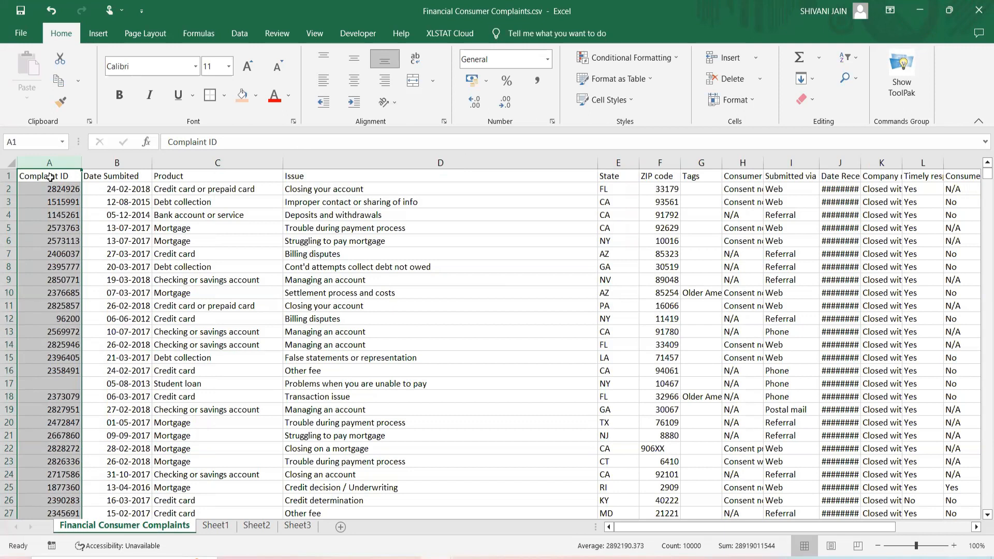
pyautogui.click(855, 60)
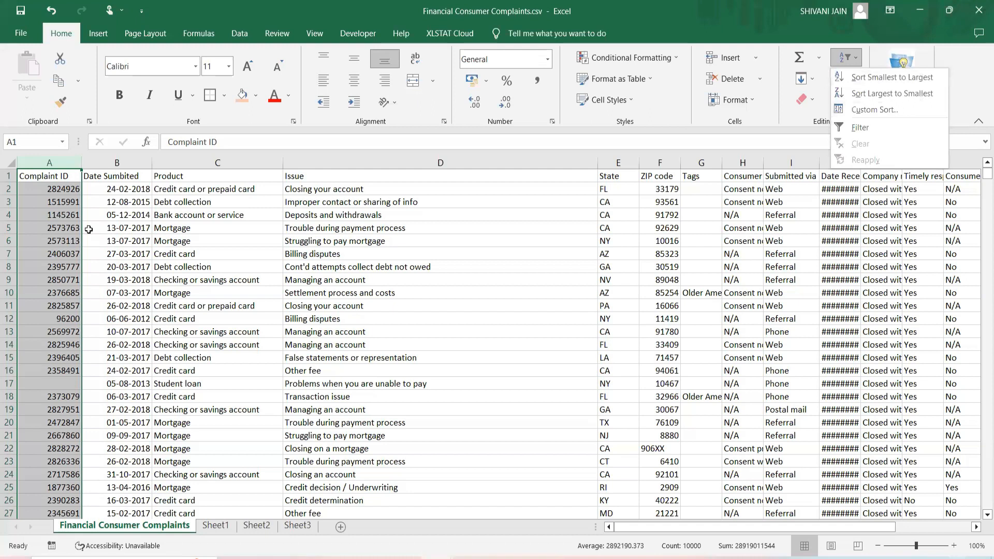
pyautogui.click(63, 185)
pyautogui.click(47, 256)
pyautogui.click(50, 179)
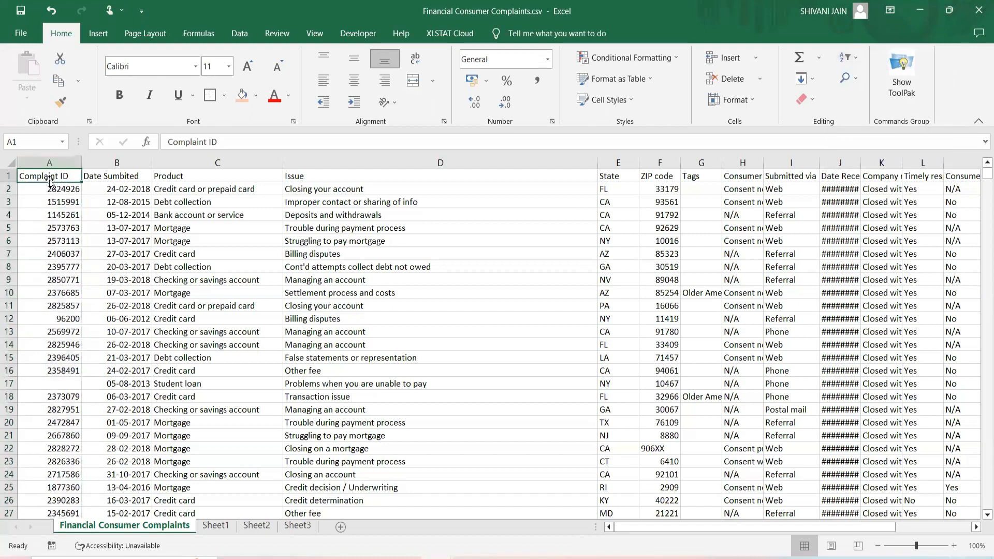
pyautogui.hotkey('ctrl', 'shift', 'l')
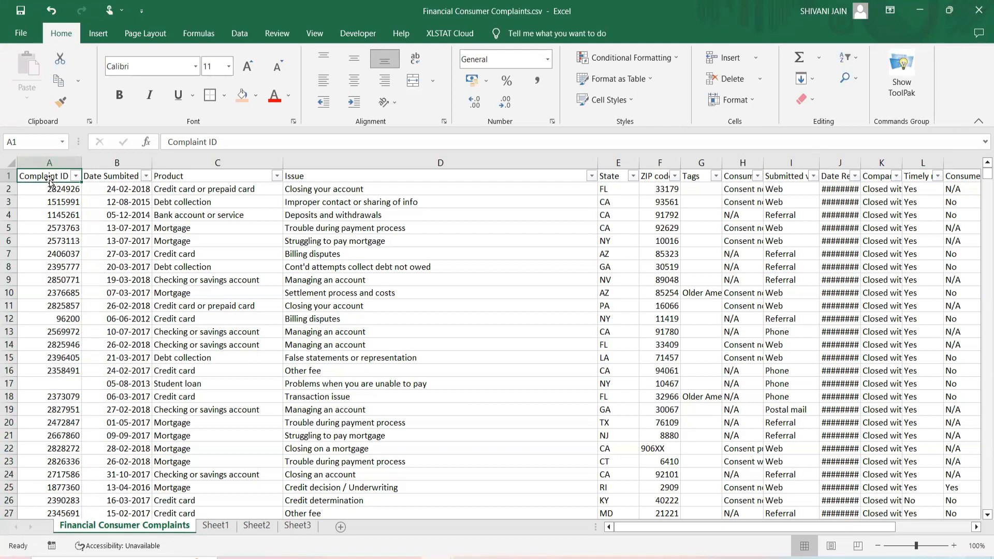
# Step: Sort the complaints by Complaint ID from smallest to largest, and re-sort them from largest to smallest
pyautogui.click(74, 176)
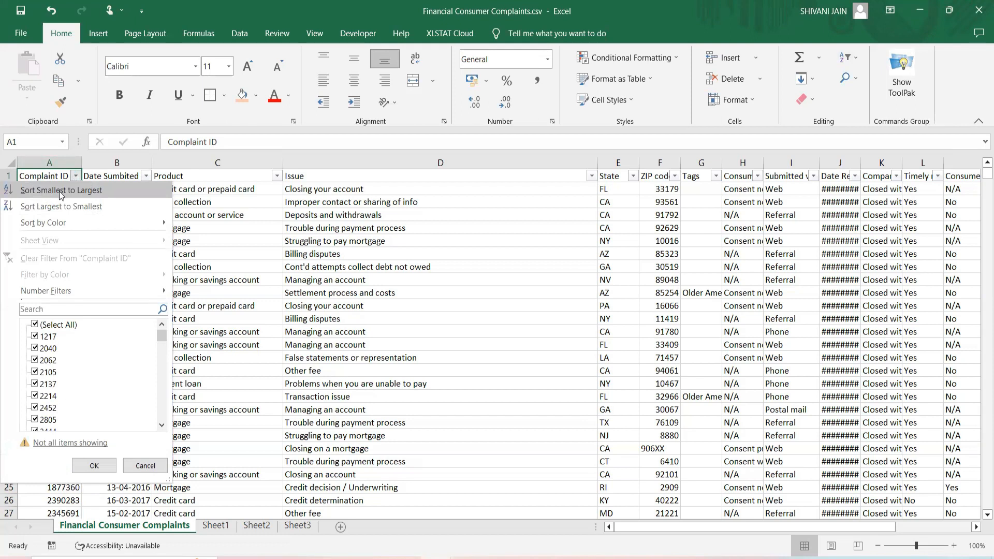
pyautogui.click(60, 192)
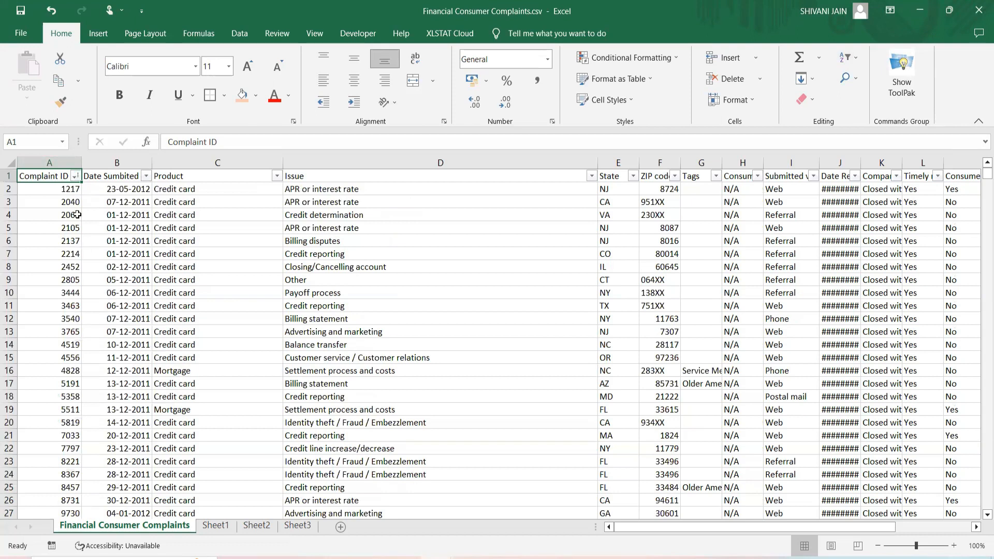
pyautogui.click(75, 176)
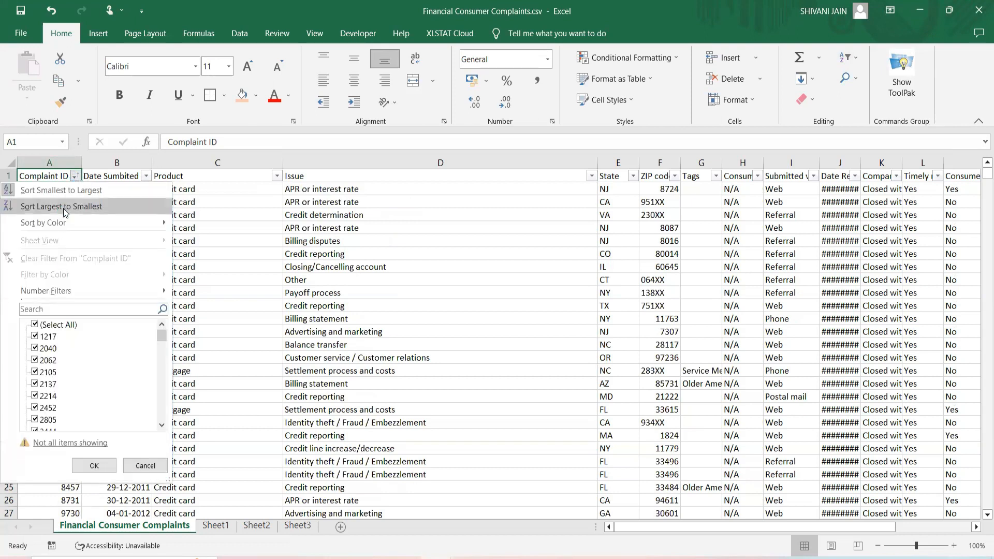
pyautogui.click(64, 207)
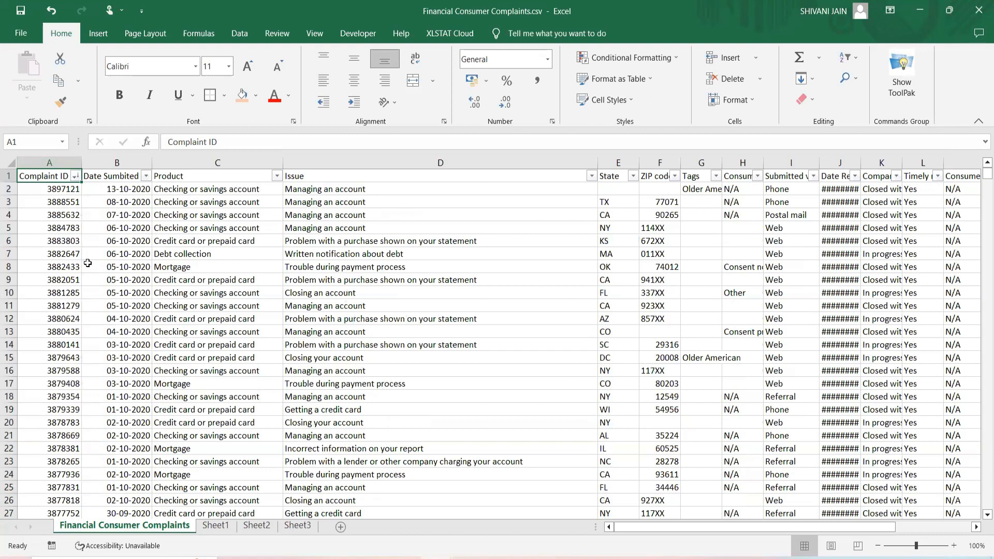
# Step: Examine whether the date, product and issue entries moved together with their Complaint IDs in the sorted rows
pyautogui.moveTo(120, 190); pyautogui.dragTo(880, 338)
pyautogui.click(881, 338)
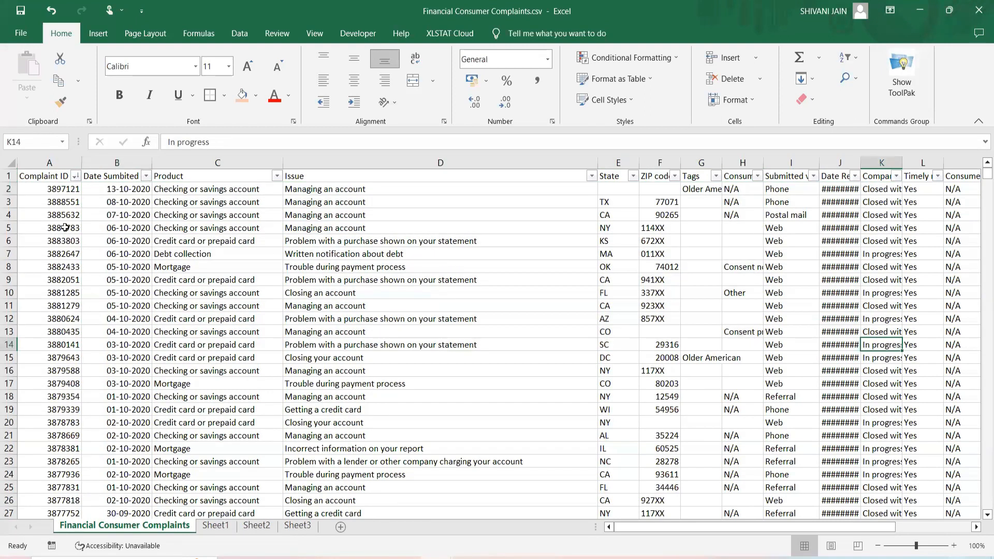
pyautogui.click(49, 162)
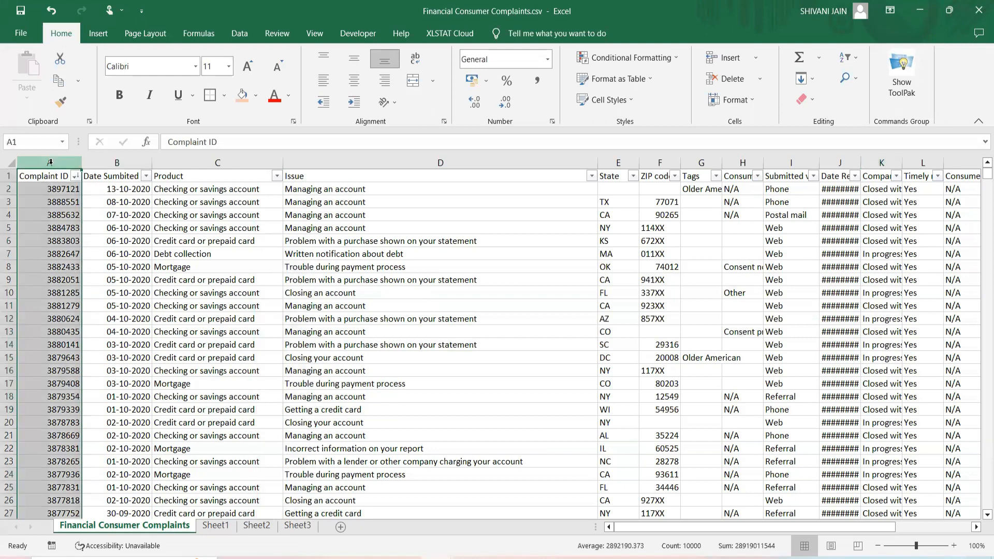
pyautogui.click(47, 239)
pyautogui.moveTo(120, 193); pyautogui.dragTo(279, 189)
pyautogui.moveTo(343, 189); pyautogui.dragTo(483, 188)
pyautogui.click(44, 188)
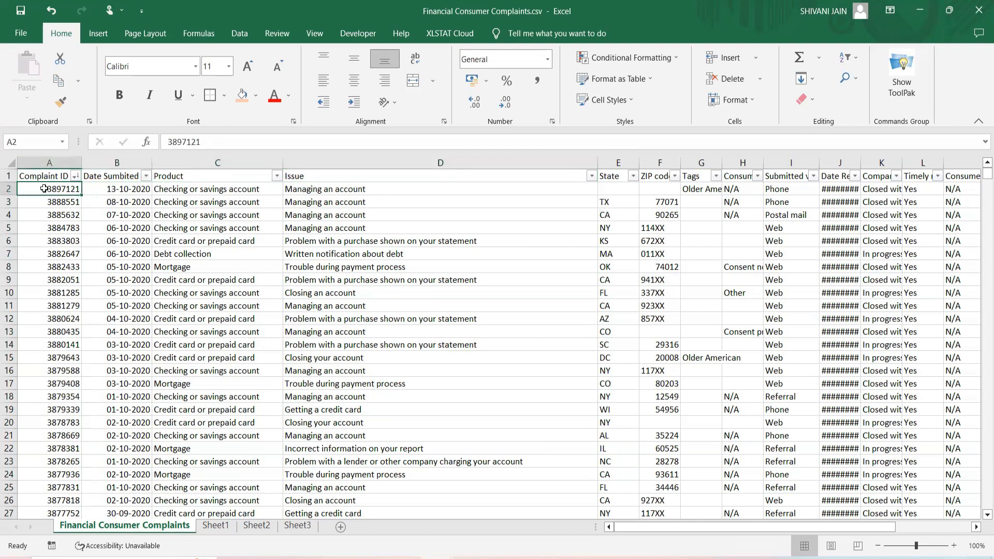
pyautogui.moveTo(98, 193); pyautogui.dragTo(249, 190)
pyautogui.moveTo(49, 188); pyautogui.dragTo(61, 357)
pyautogui.moveTo(119, 189); pyautogui.dragTo(343, 275)
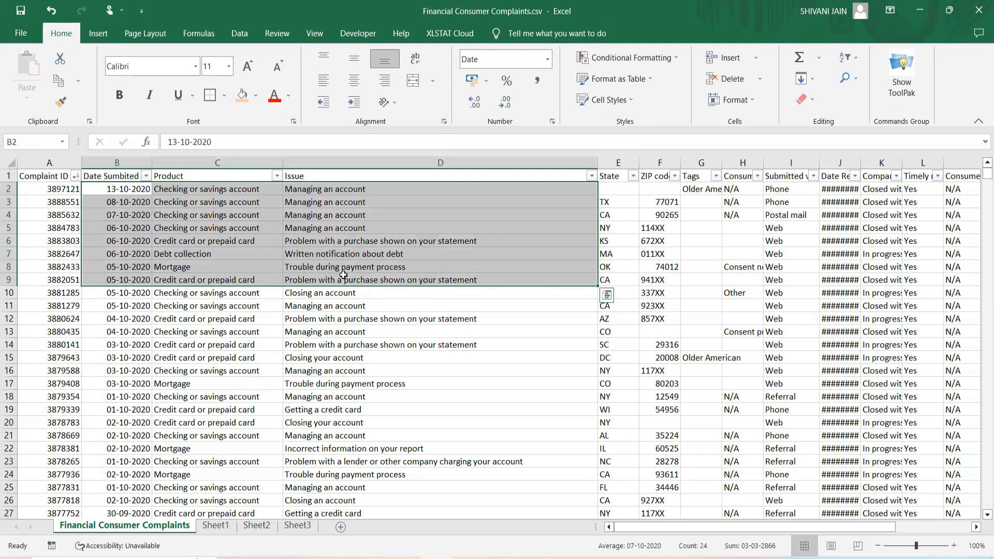
pyautogui.click(157, 319)
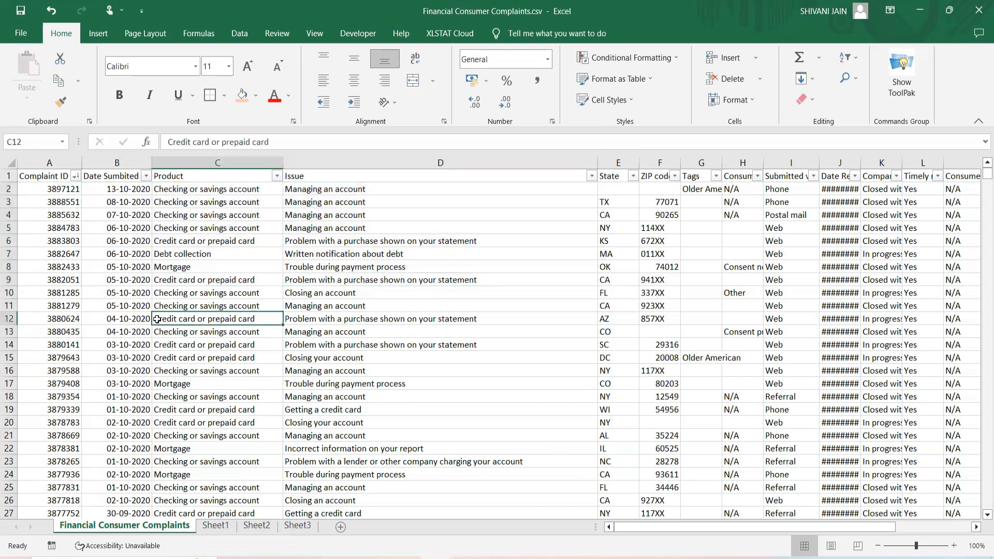
# Step: Remove the header filters and open a custom sort that treats the first row as headers
pyautogui.click(51, 180)
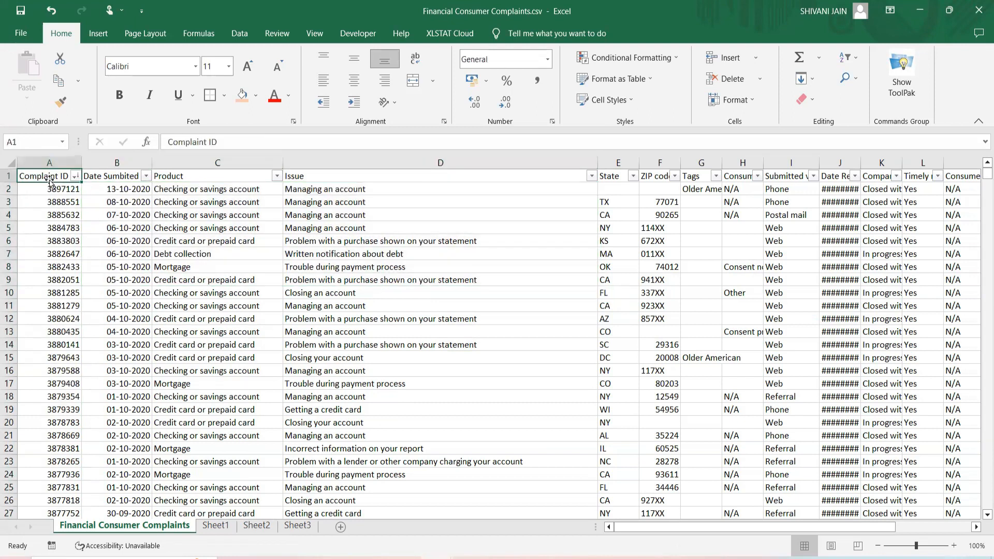
pyautogui.hotkey('ctrl', 'shift', 'l')
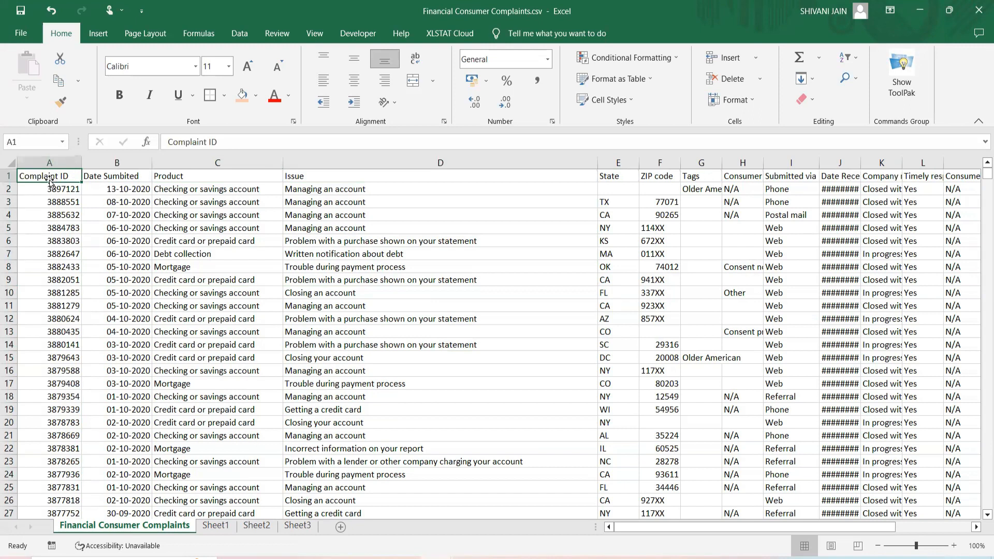
pyautogui.click(856, 65)
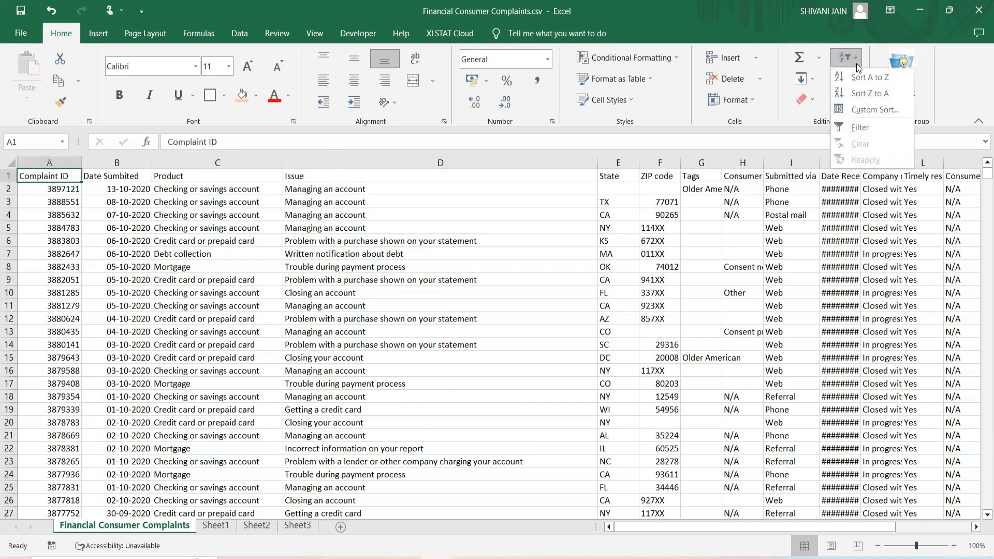
pyautogui.click(867, 110)
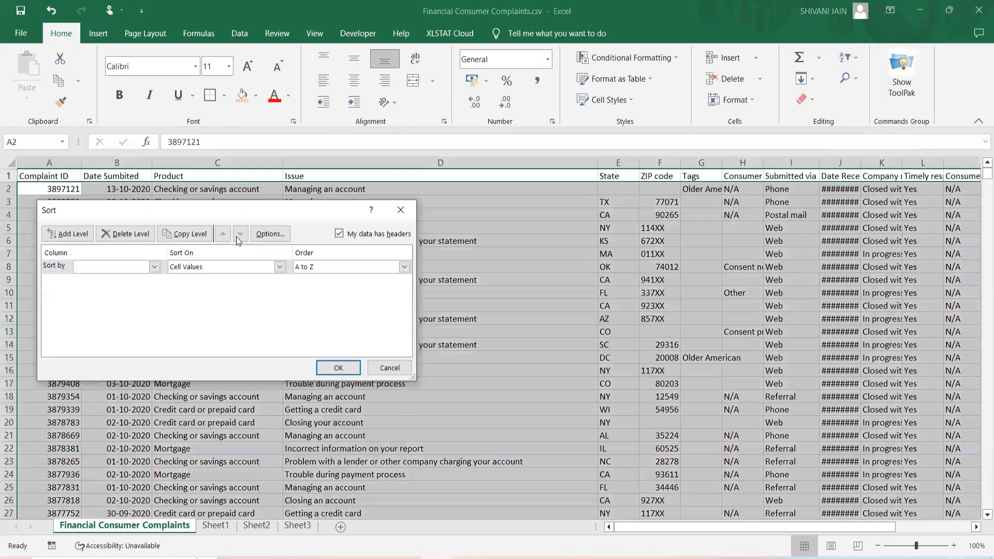
pyautogui.click(338, 234)
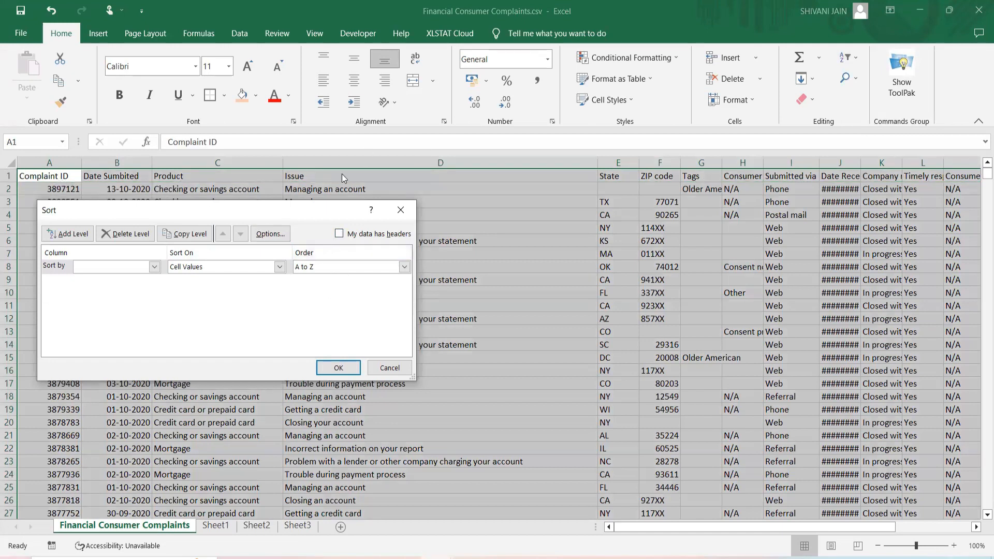
pyautogui.click(340, 234)
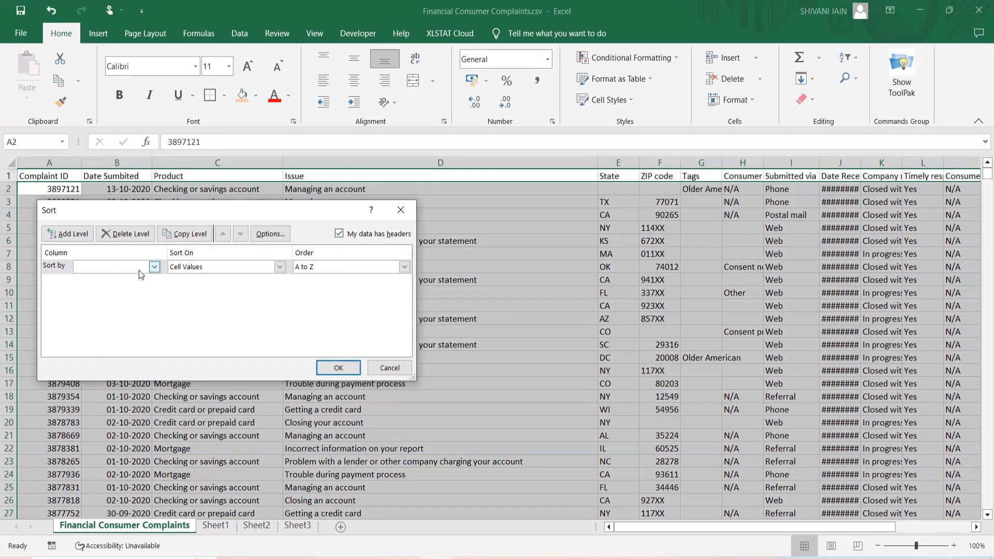
# Step: Sort the complaints by the Complaint ID column on cell values, from smallest to largest
pyautogui.click(155, 266)
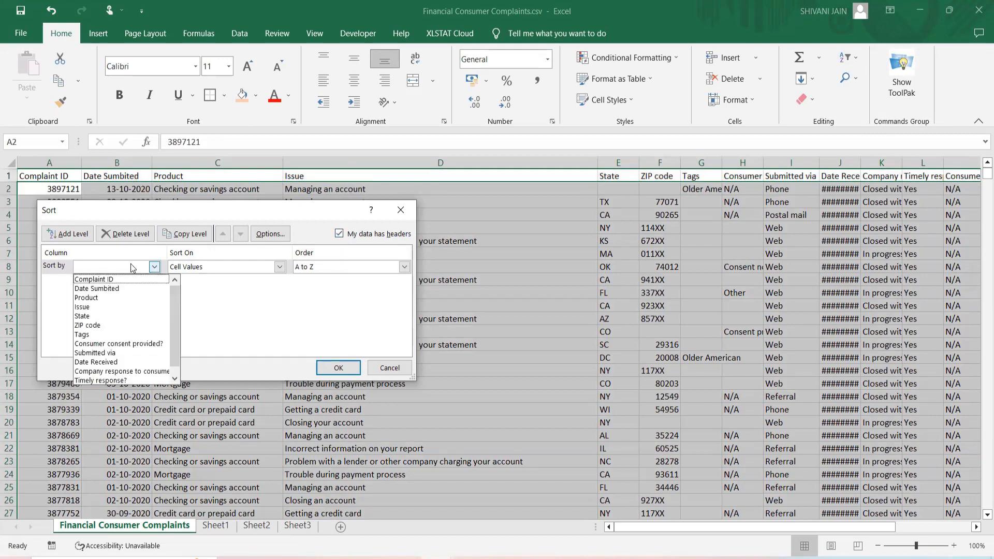
pyautogui.click(113, 279)
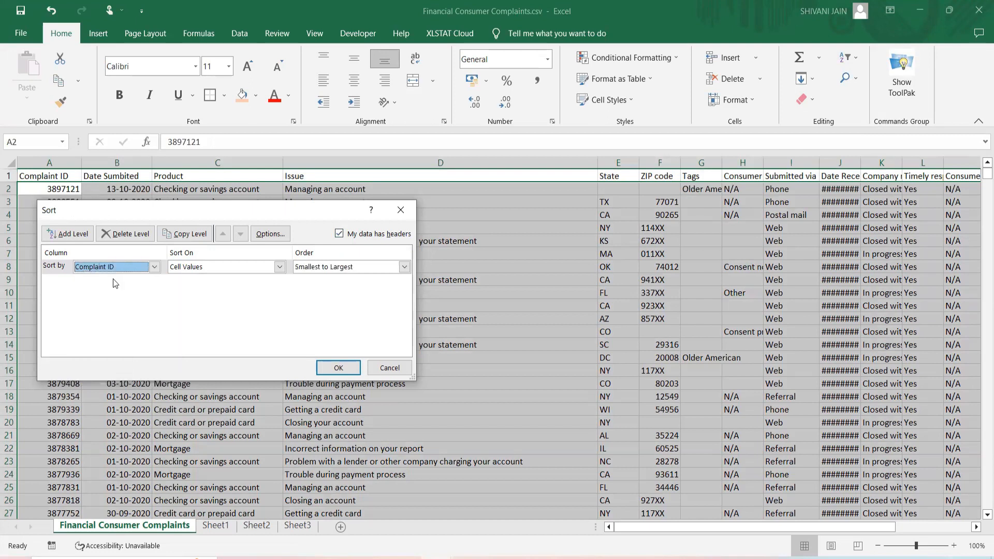
pyautogui.click(279, 267)
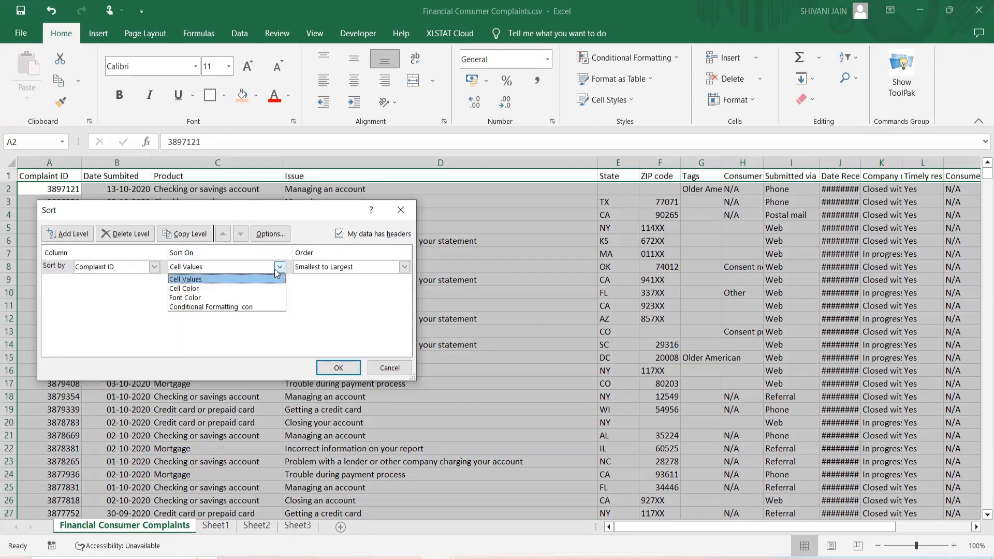
pyautogui.click(278, 279)
pyautogui.click(404, 267)
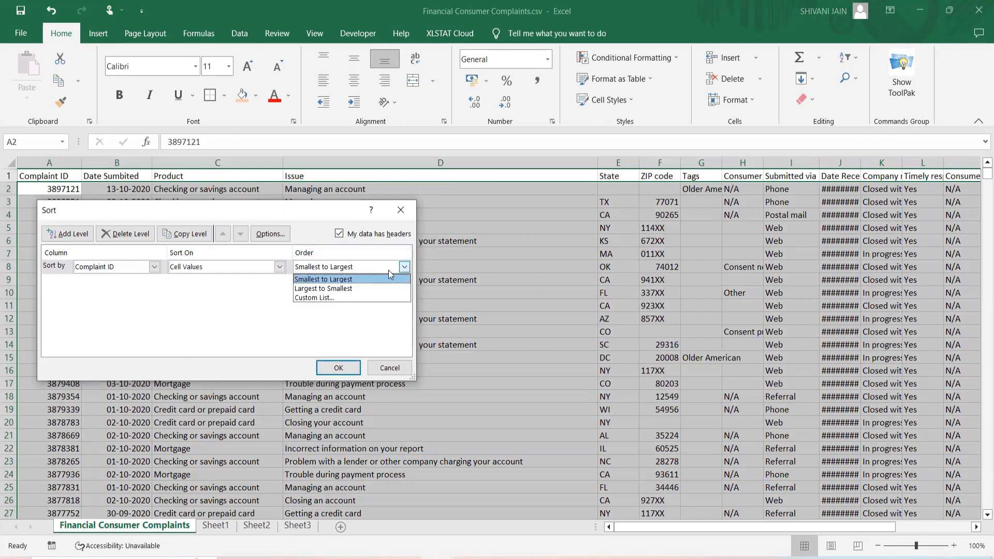
pyautogui.click(345, 279)
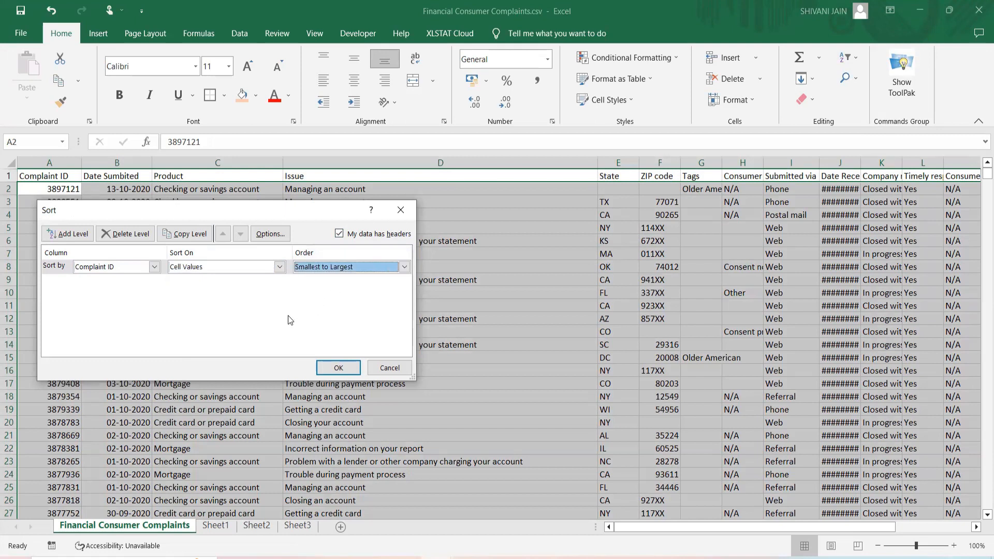
pyautogui.click(334, 369)
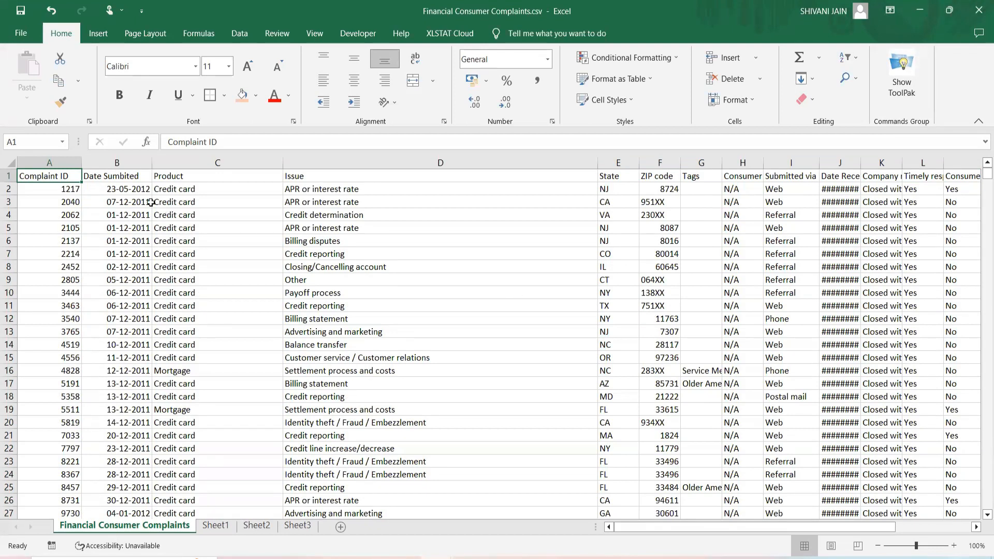
# Step: Apply a two-level custom sort by Date Sumbited from oldest to newest, with Complaint ID from smallest to largest as the second level
pyautogui.moveTo(124, 176); pyautogui.dragTo(126, 316)
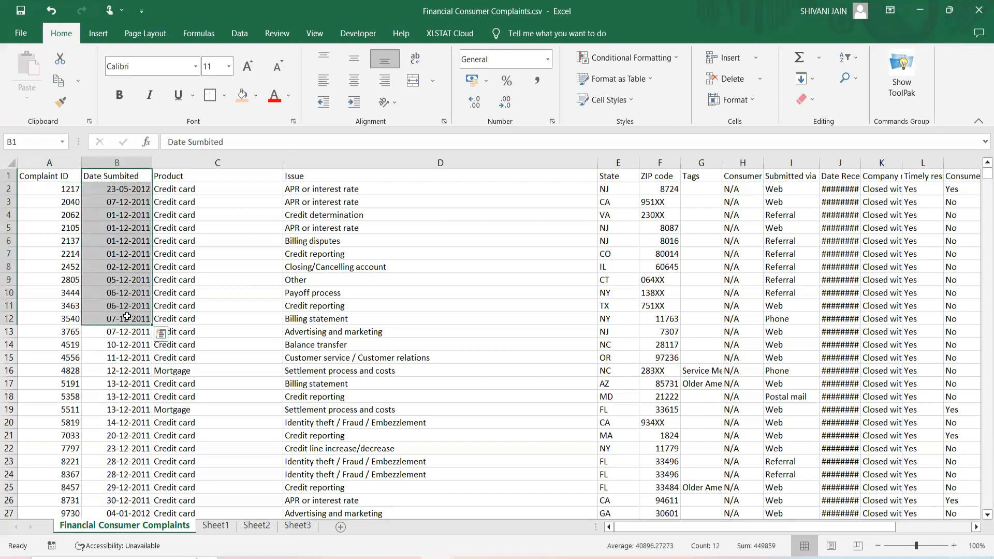
pyautogui.click(127, 314)
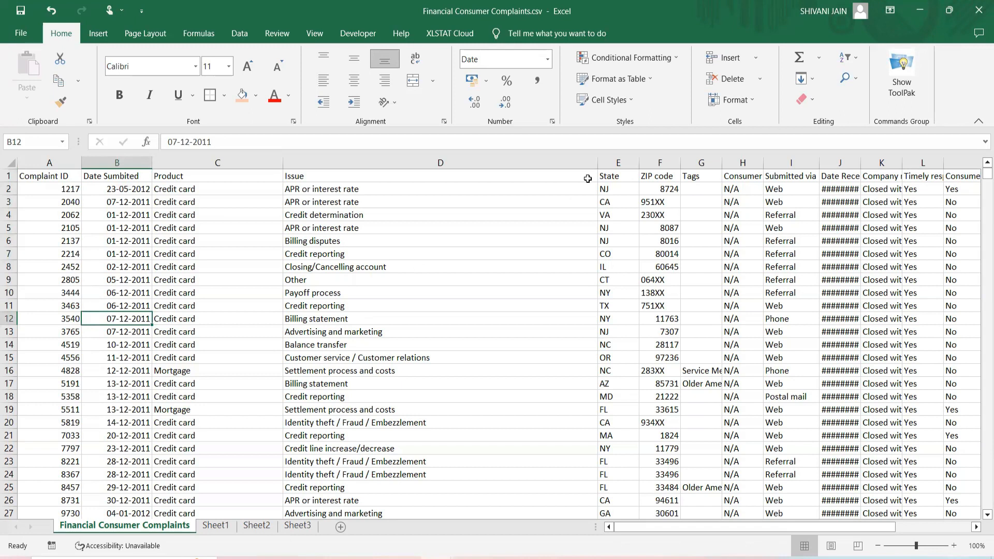
pyautogui.click(8, 176)
pyautogui.click(414, 254)
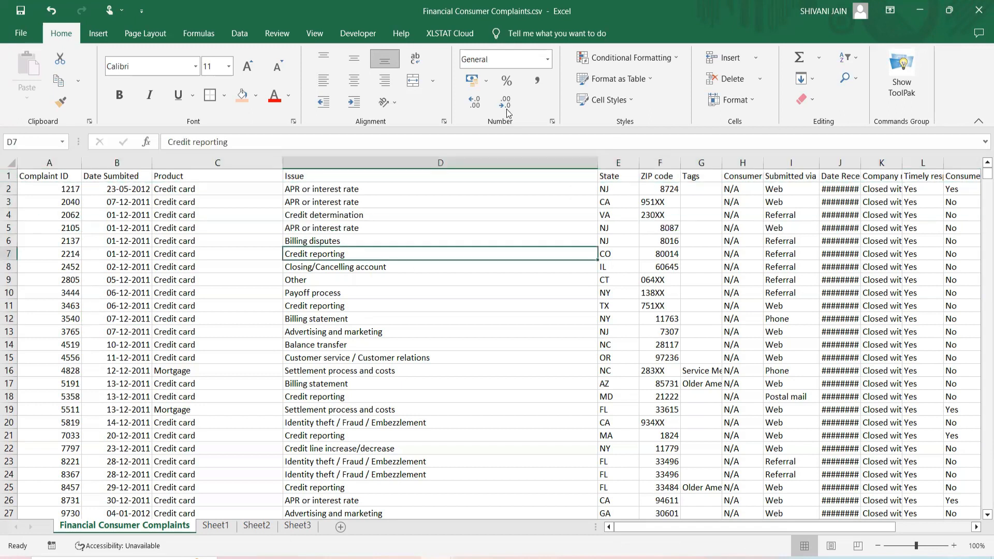
pyautogui.click(845, 58)
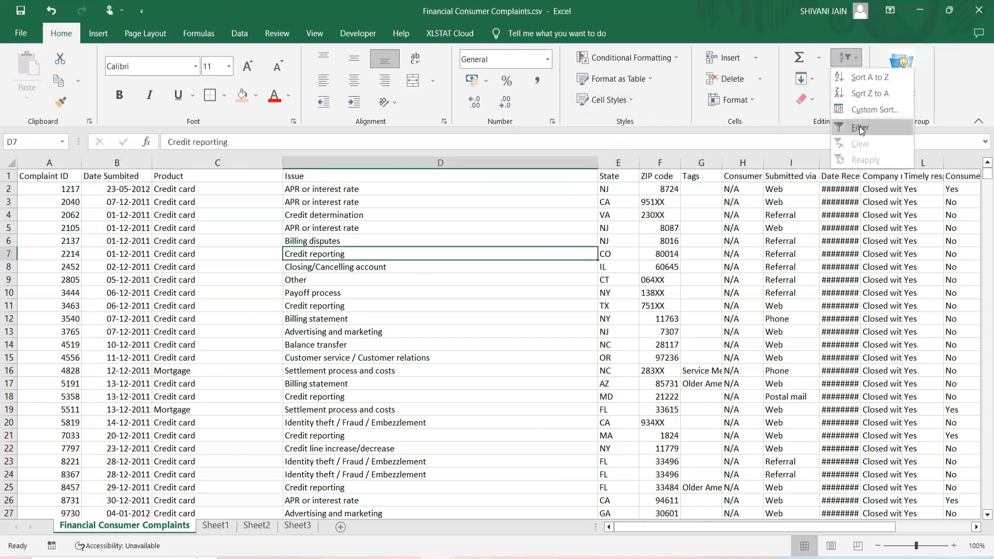
pyautogui.click(859, 109)
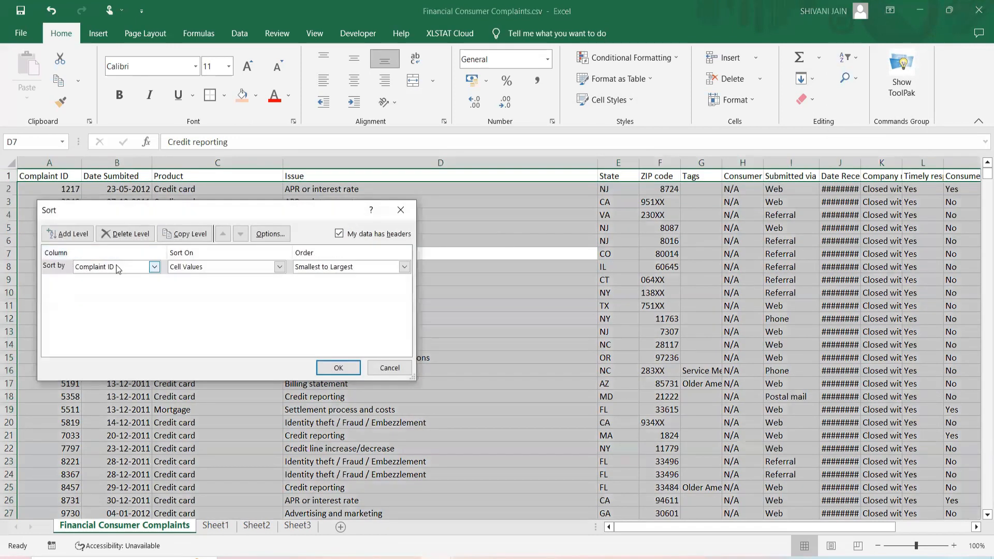
pyautogui.click(71, 238)
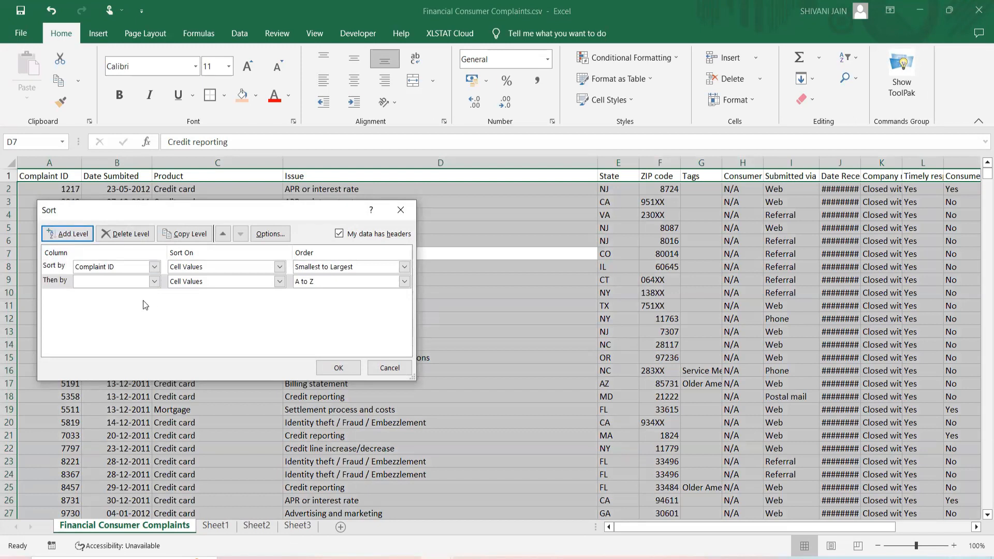
pyautogui.click(155, 267)
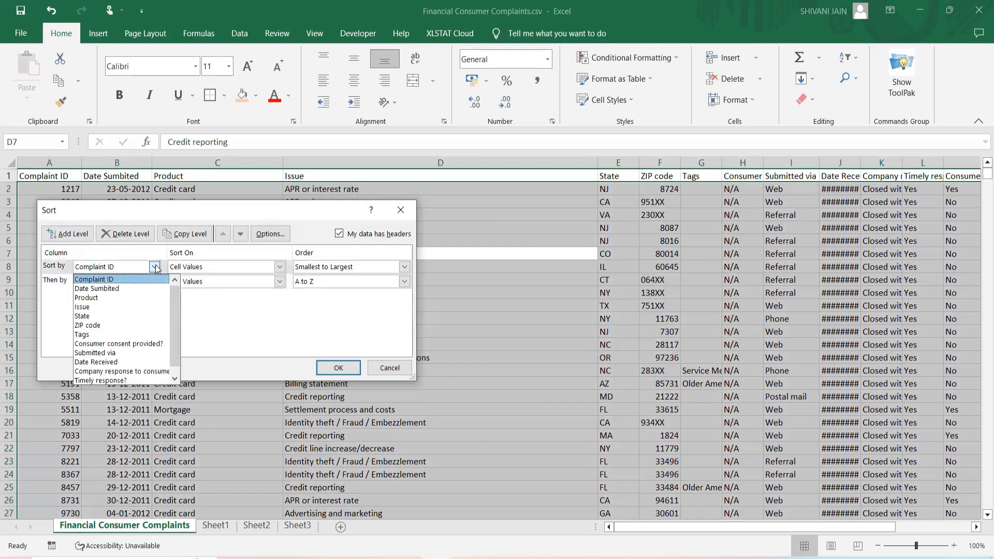
pyautogui.click(104, 288)
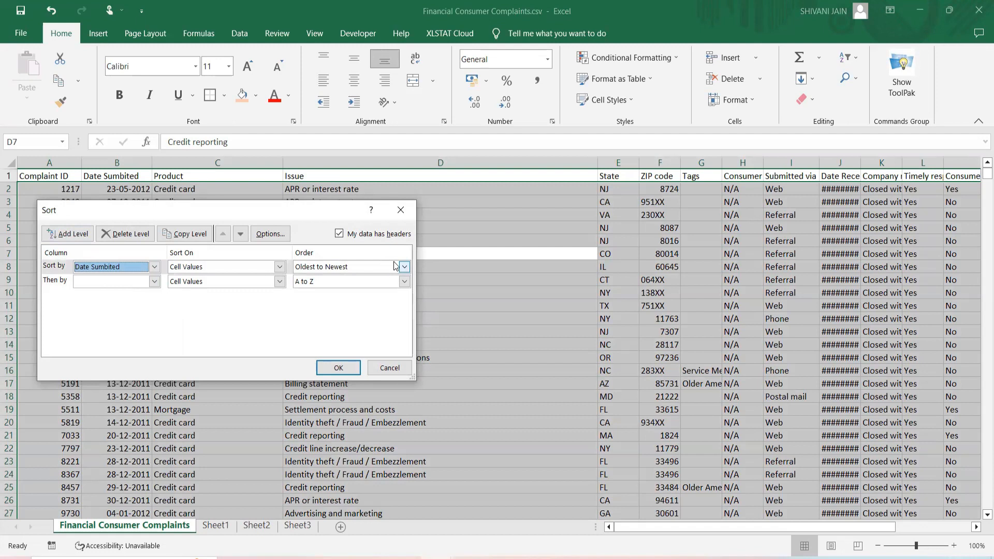
pyautogui.click(153, 283)
pyautogui.click(99, 293)
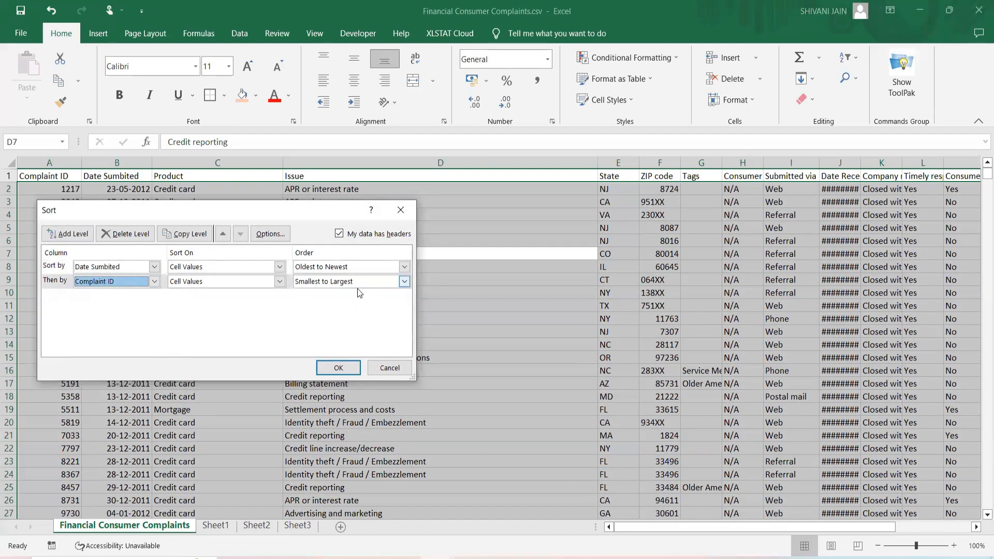
pyautogui.click(346, 367)
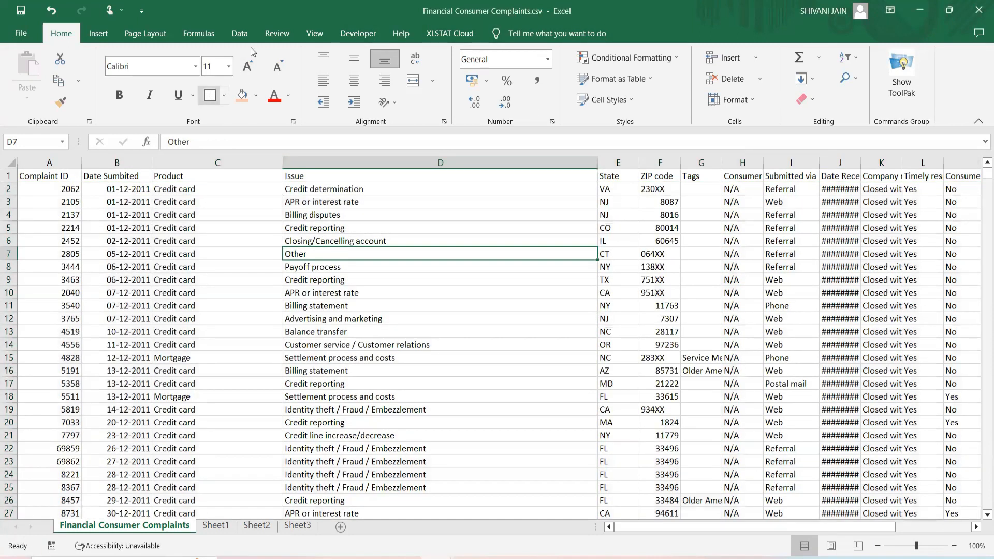
# Step: Examine how the rows sharing the earliest submission date are ordered by their Complaint IDs
pyautogui.click(117, 188)
pyautogui.moveTo(117, 188); pyautogui.dragTo(130, 225)
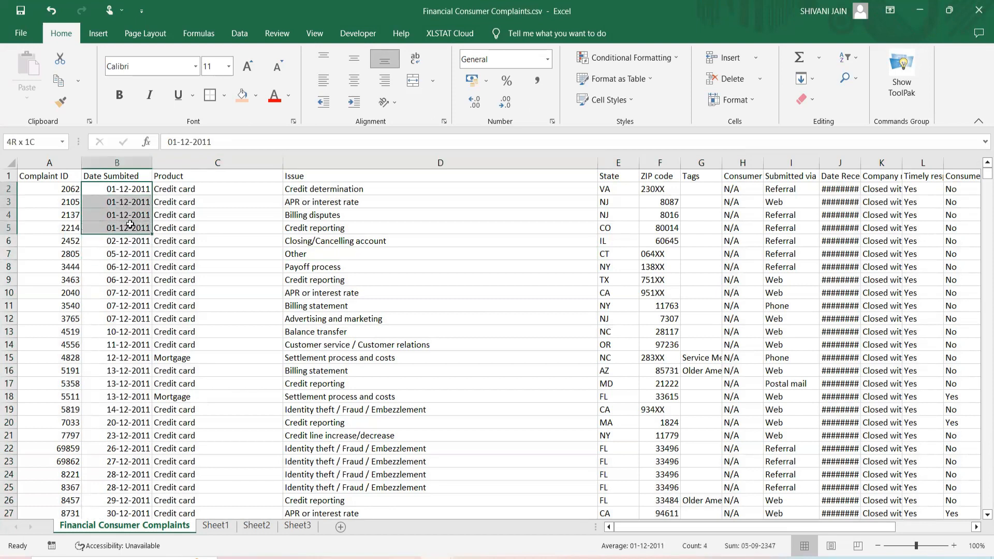
pyautogui.moveTo(8, 189); pyautogui.dragTo(11, 228)
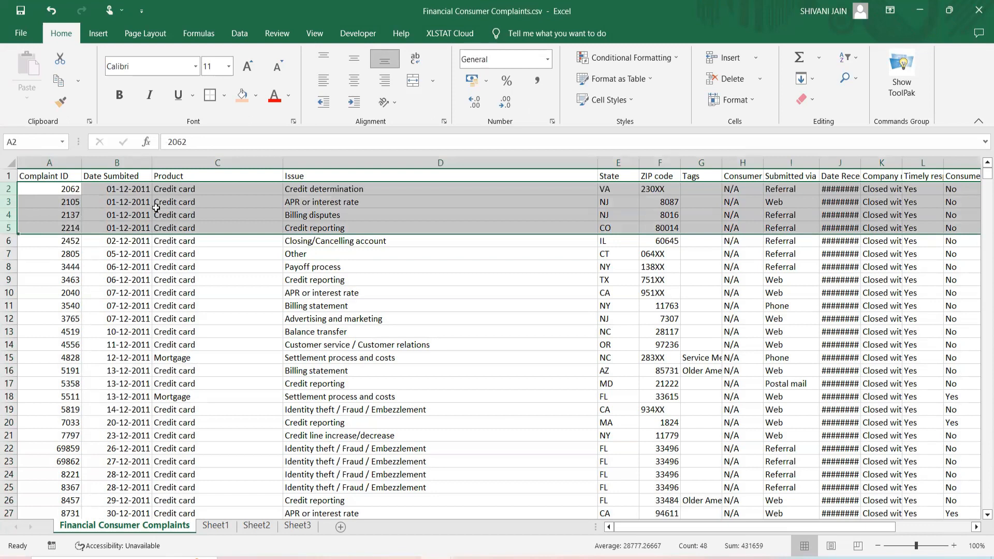
pyautogui.click(122, 160)
pyautogui.click(127, 248)
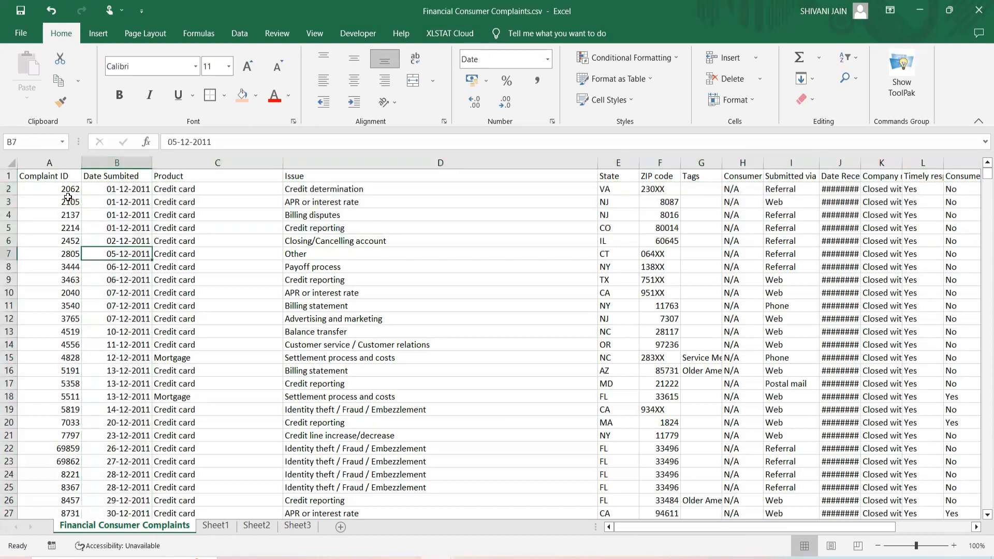
pyautogui.moveTo(61, 190); pyautogui.dragTo(62, 216)
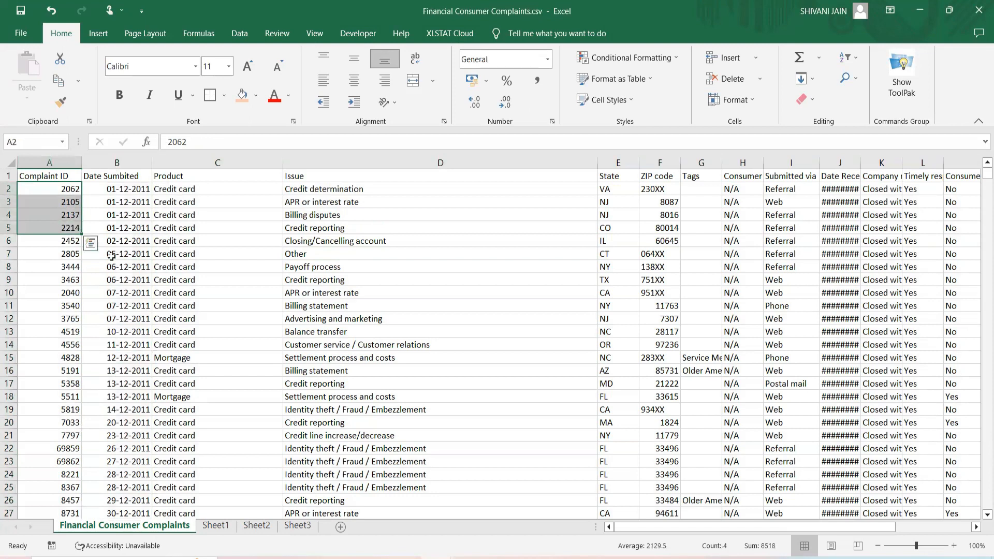
pyautogui.click(178, 256)
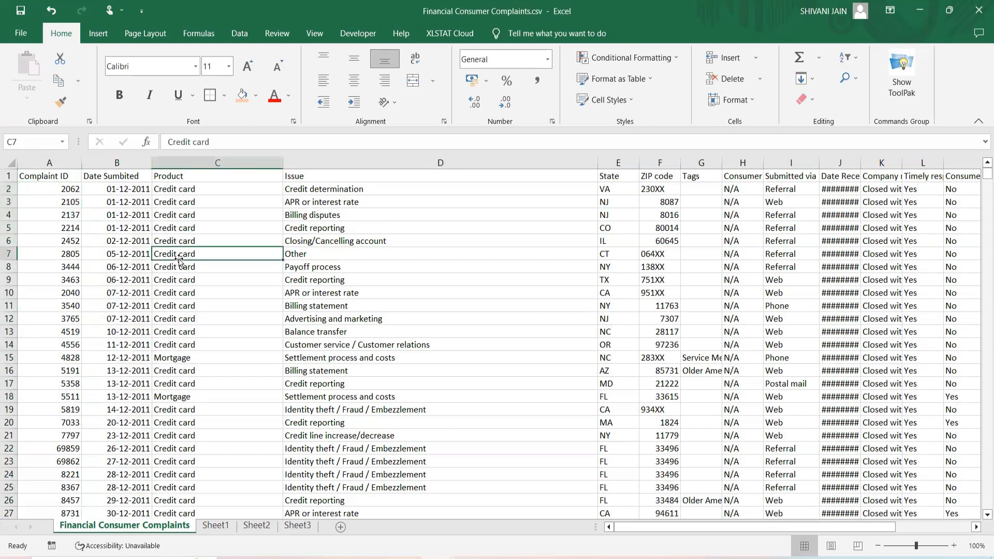
pyautogui.moveTo(9, 176); pyautogui.dragTo(5, 223)
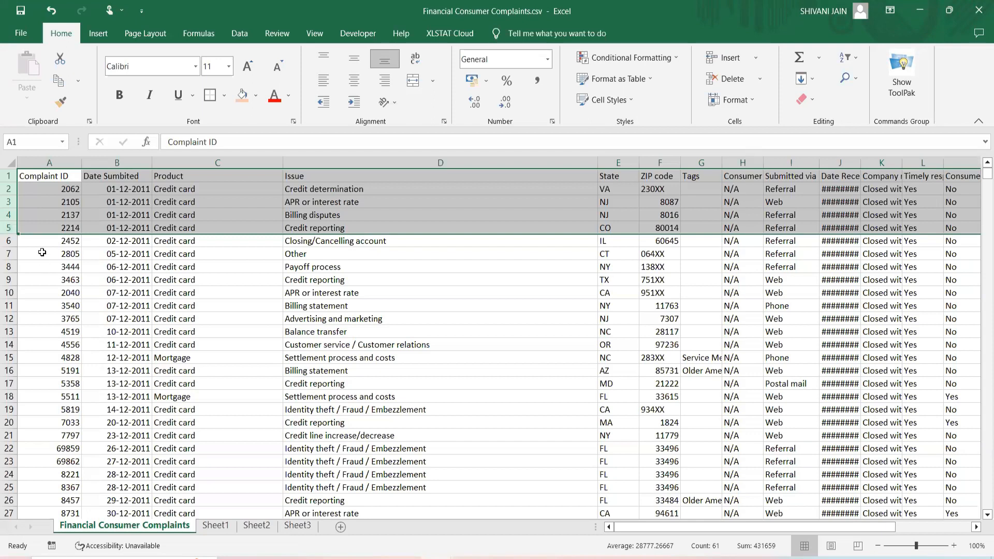
pyautogui.click(191, 270)
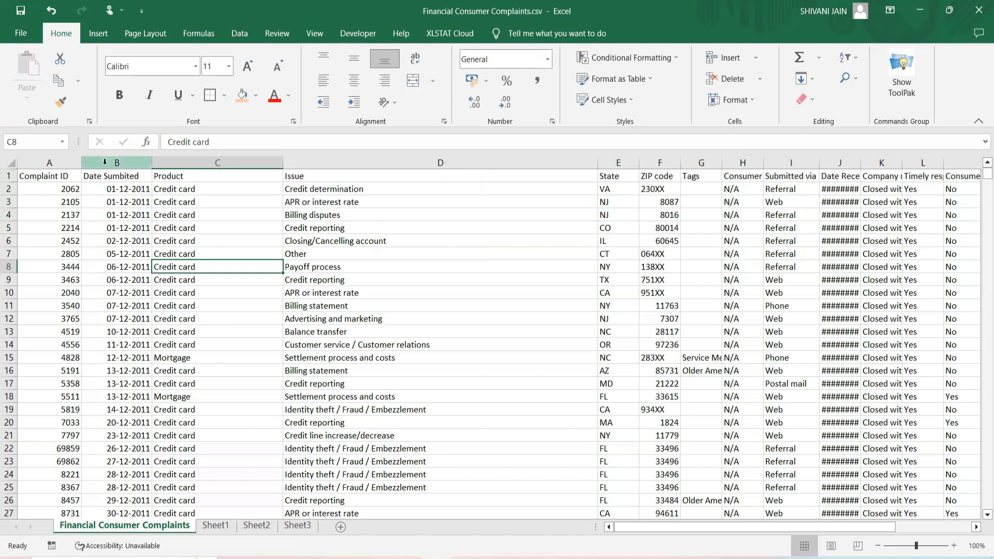
# Step: Copy the whole Product column into column A of a new sheet
pyautogui.click(180, 162)
pyautogui.hotkey('ctrl', 'c')
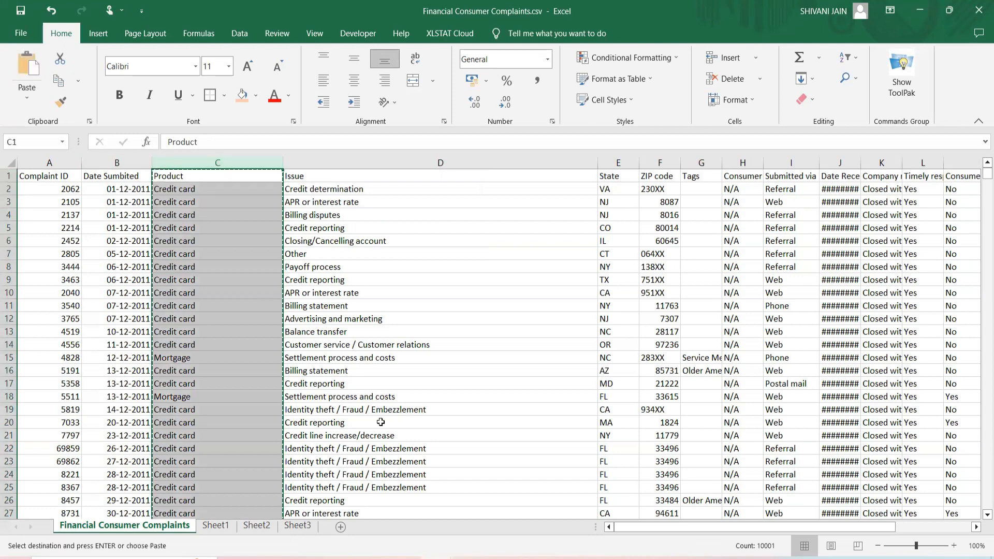
pyautogui.click(340, 526)
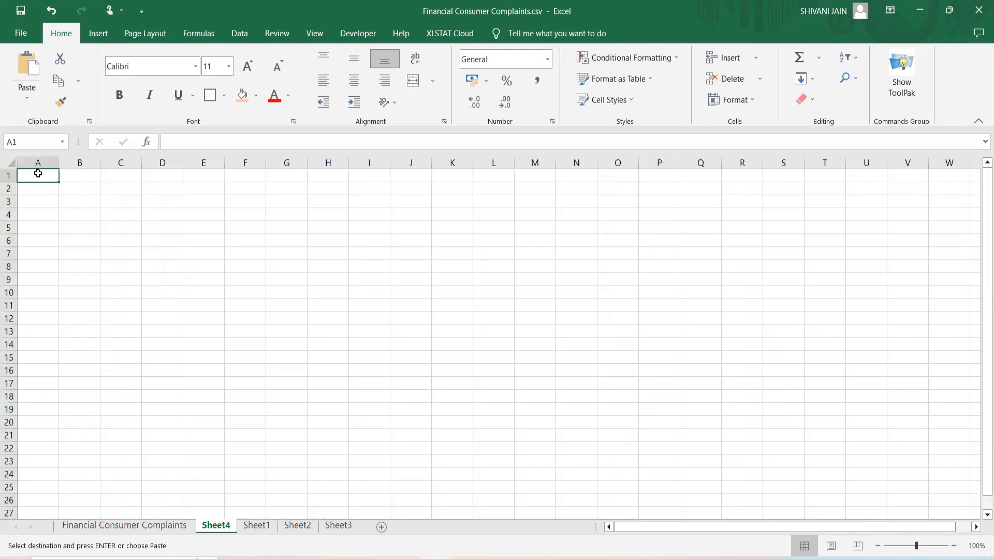
pyautogui.hotkey('ctrl', 'v')
pyautogui.click(58, 229)
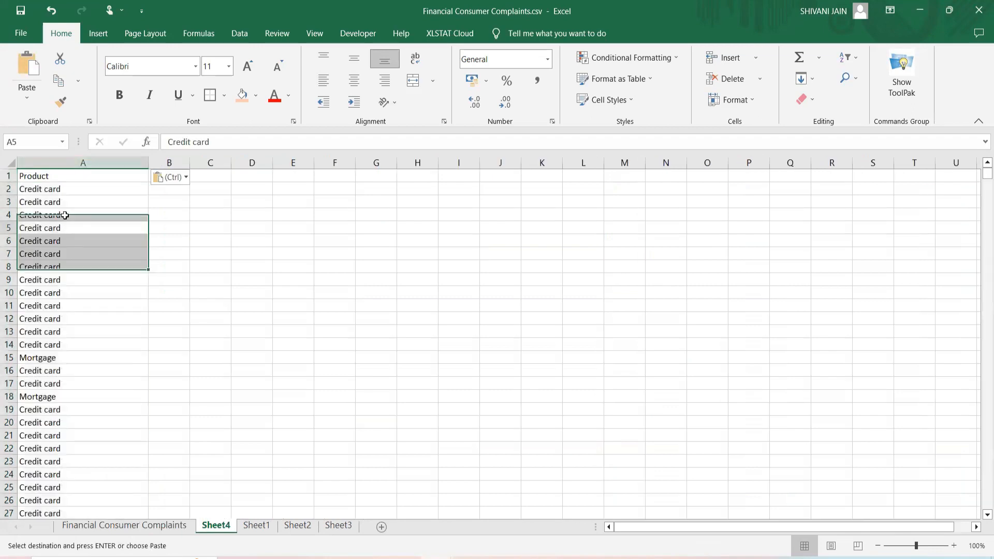
# Step: Look through the copied product list on the new sheet for repeated entries, down to its last row
pyautogui.scroll(-14, 77, 284)
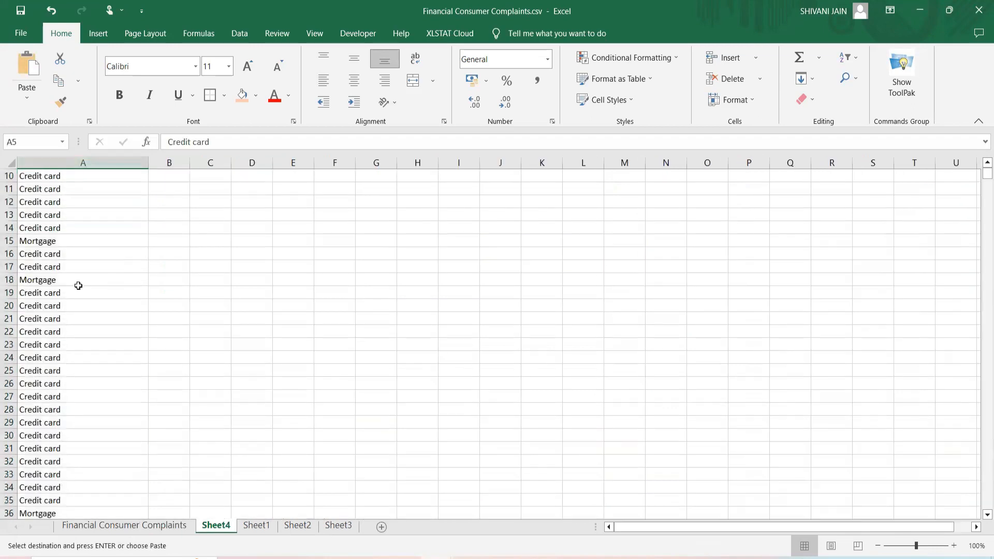
pyautogui.scroll(-4, 64, 320)
pyautogui.scroll(18, 65, 332)
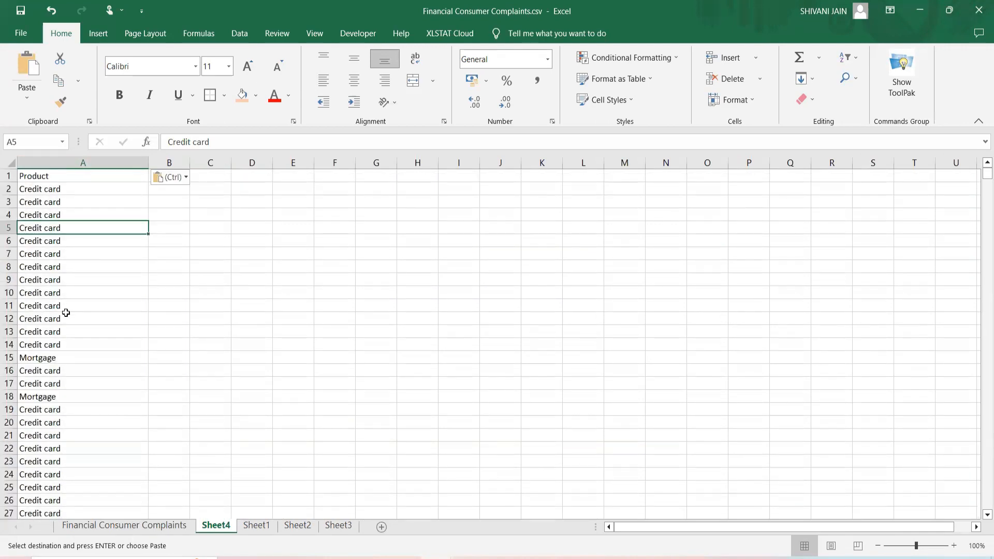
pyautogui.click(34, 190)
pyautogui.moveTo(36, 207); pyautogui.dragTo(37, 252)
pyautogui.moveTo(37, 259); pyautogui.dragTo(38, 314)
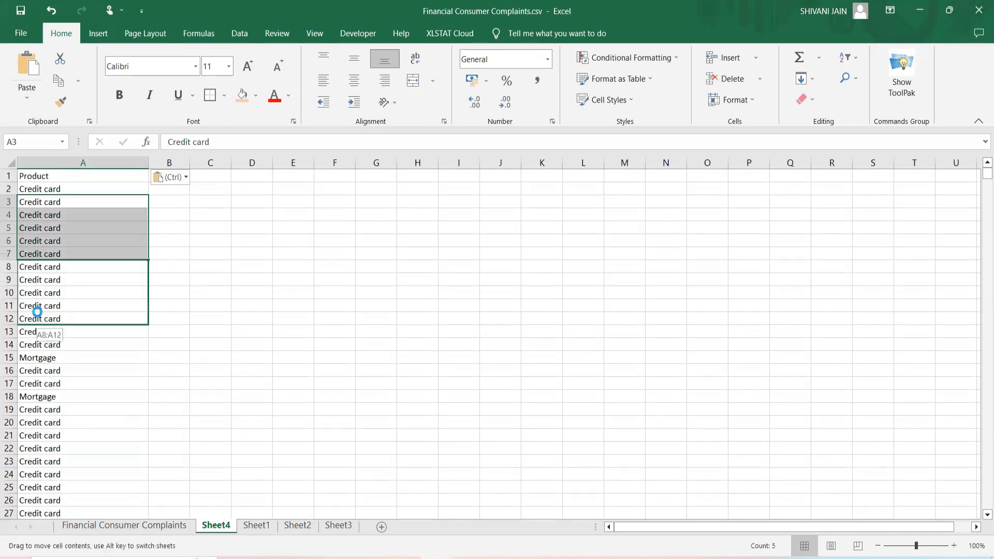
pyautogui.click(523, 322)
pyautogui.click(43, 358)
pyautogui.click(44, 396)
pyautogui.scroll(-8, 45, 393)
pyautogui.scroll(8, 45, 393)
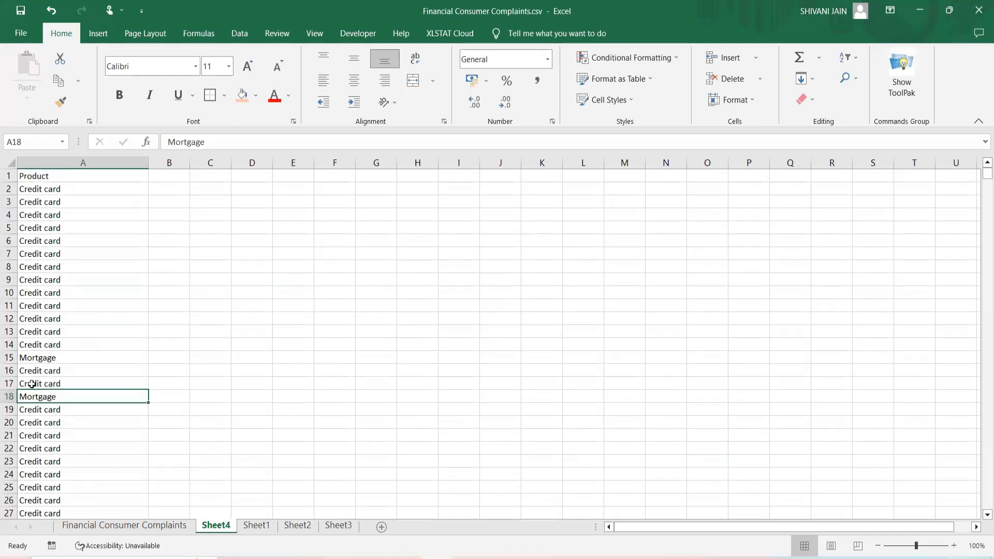
pyautogui.click(48, 193)
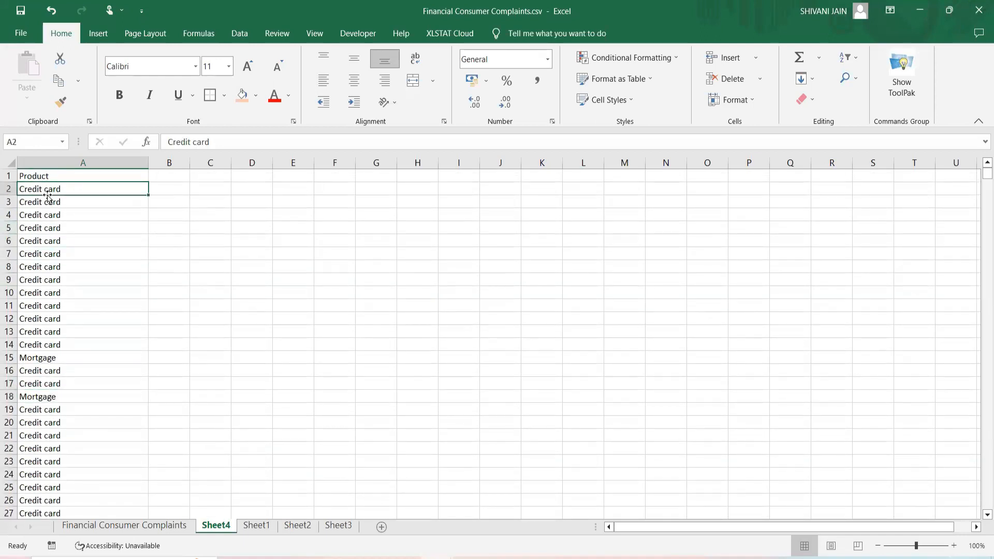
pyautogui.hotkey('ctrl', 'shift', 'Down')
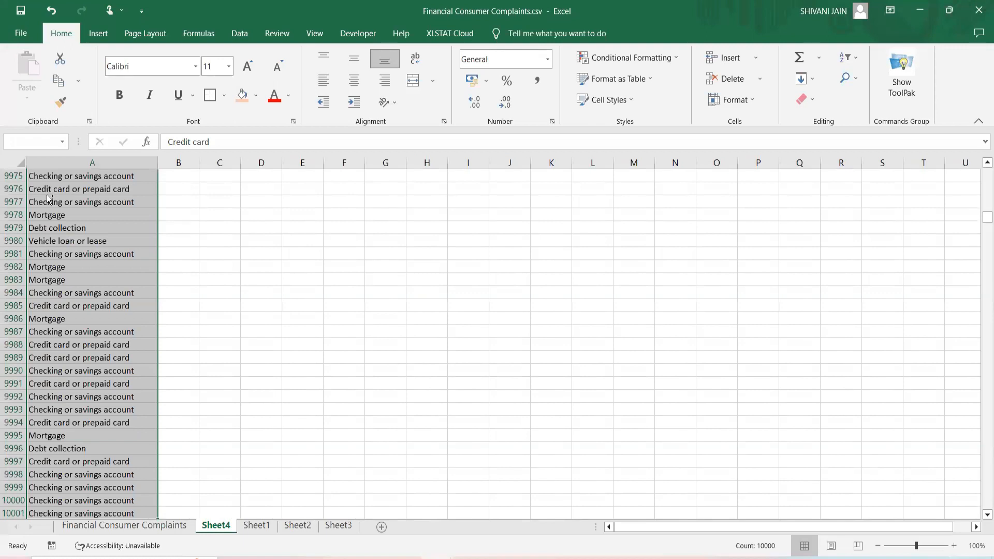
pyautogui.hotkey('ctrl', 'shift', 'Up')
pyautogui.click(181, 329)
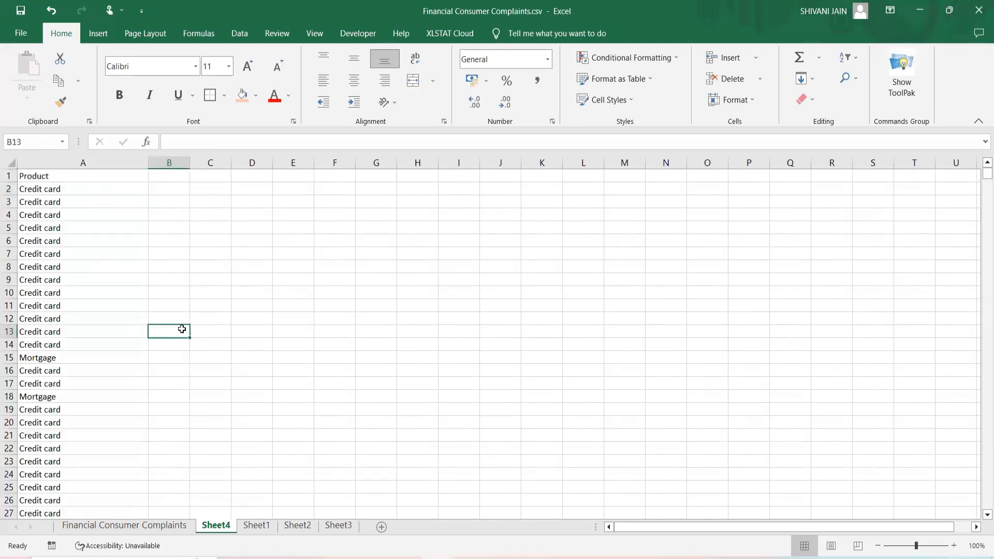
# Step: Remove the duplicate values from the Product column, treating the first row as a header, and review the remaining entries
pyautogui.click(68, 162)
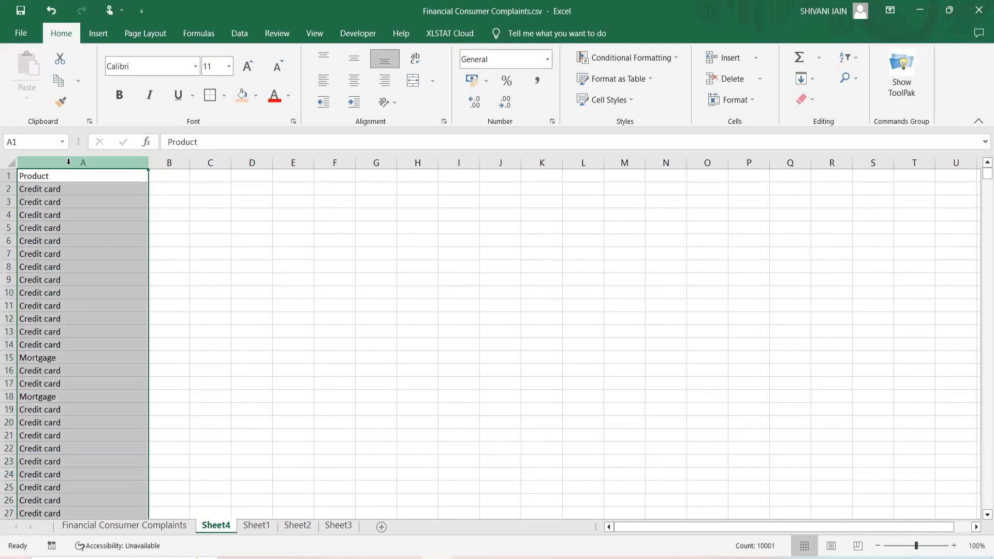
pyautogui.click(241, 34)
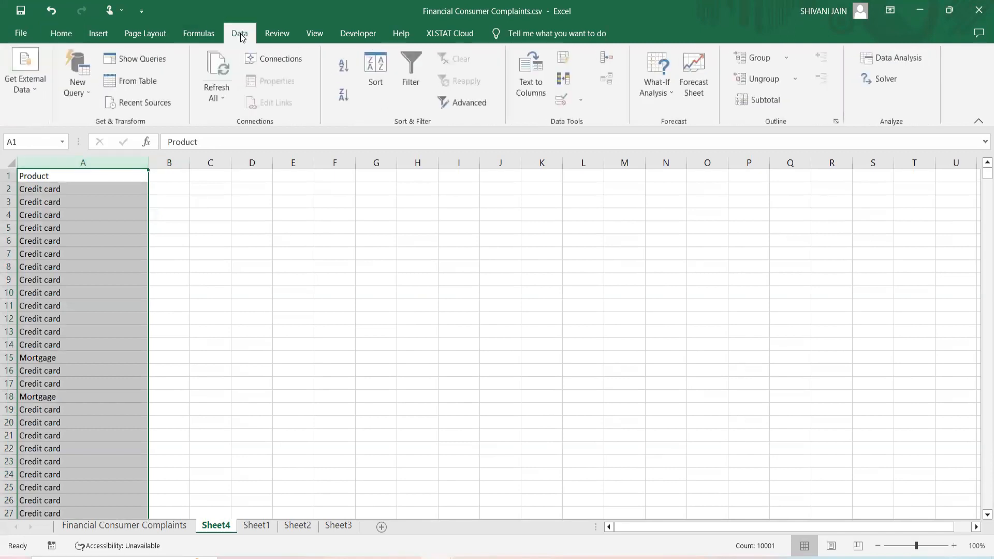
pyautogui.click(565, 78)
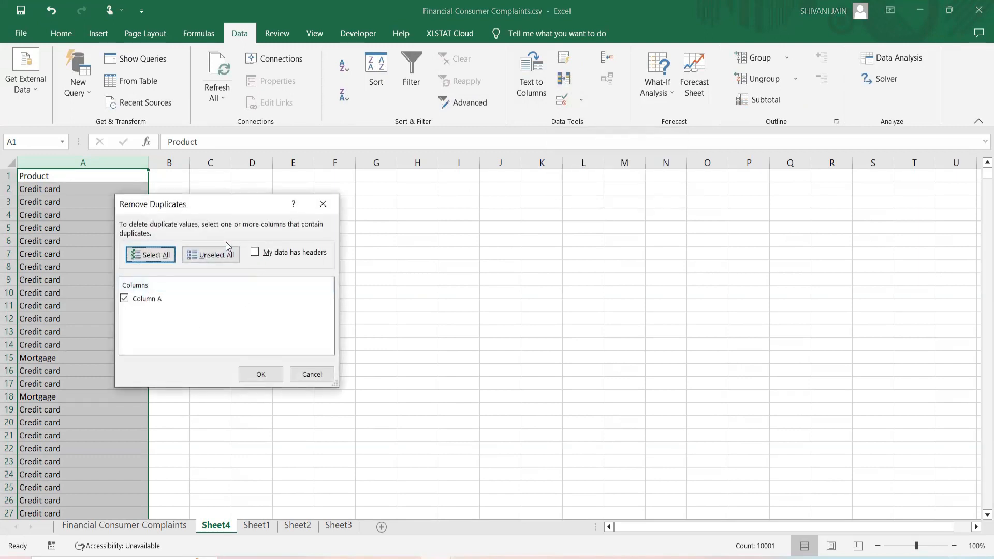
pyautogui.click(255, 252)
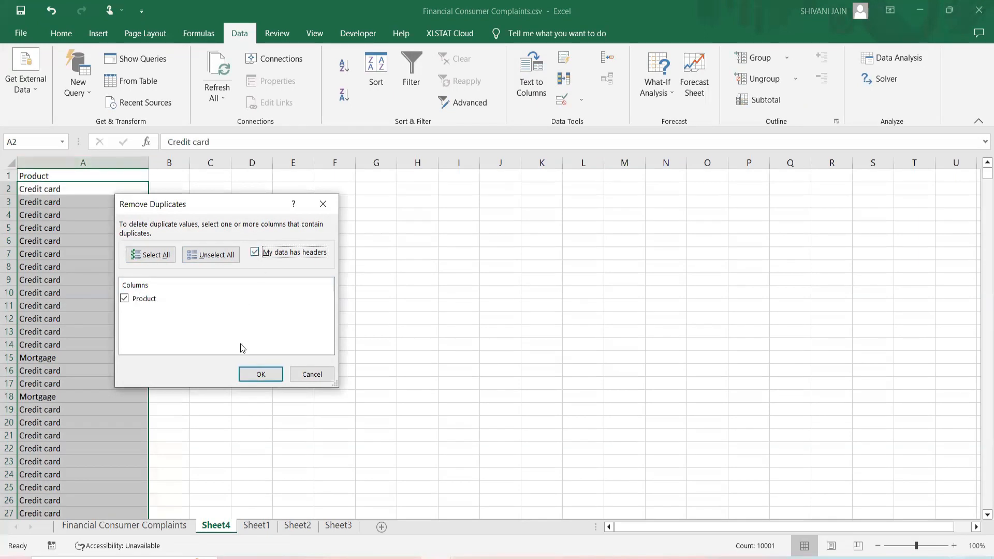
pyautogui.click(251, 372)
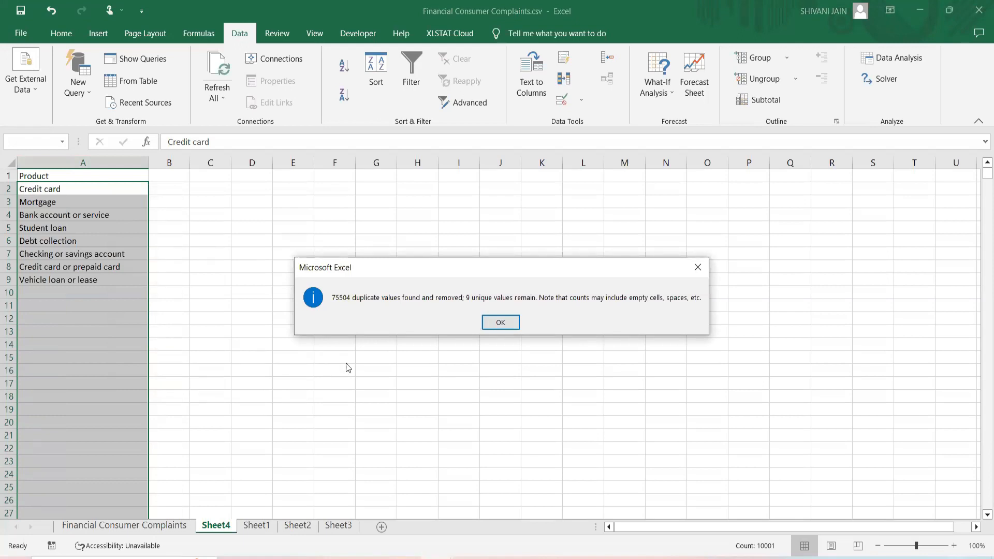
pyautogui.click(486, 324)
pyautogui.click(169, 240)
pyautogui.moveTo(56, 191); pyautogui.dragTo(53, 278)
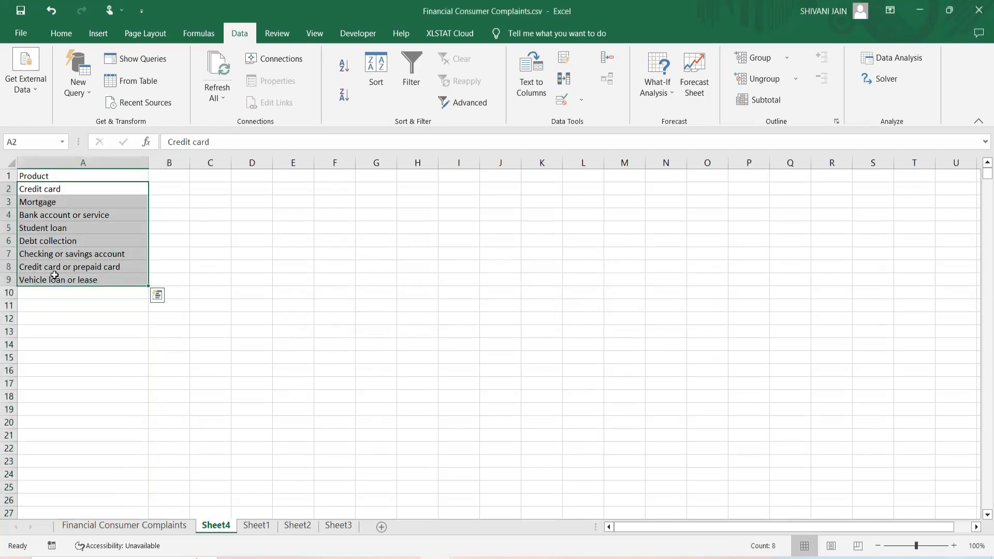
pyautogui.click(73, 326)
pyautogui.click(50, 177)
pyautogui.moveTo(51, 191); pyautogui.dragTo(52, 280)
pyautogui.click(78, 362)
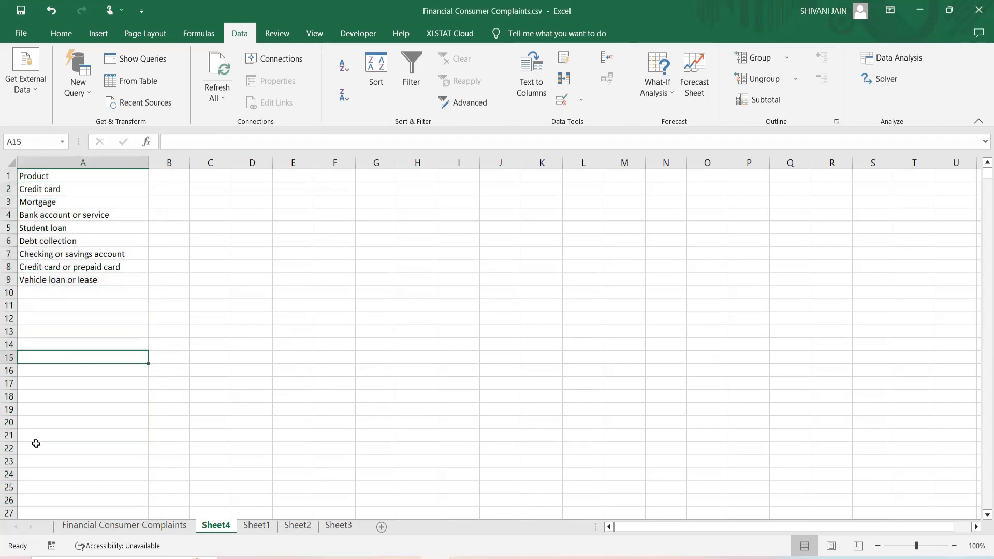
# Step: Copy the Product and Issue columns from the Financial Consumer Complaints sheet into columns A and B of Sheet4, and auto-fit column B
pyautogui.click(127, 521)
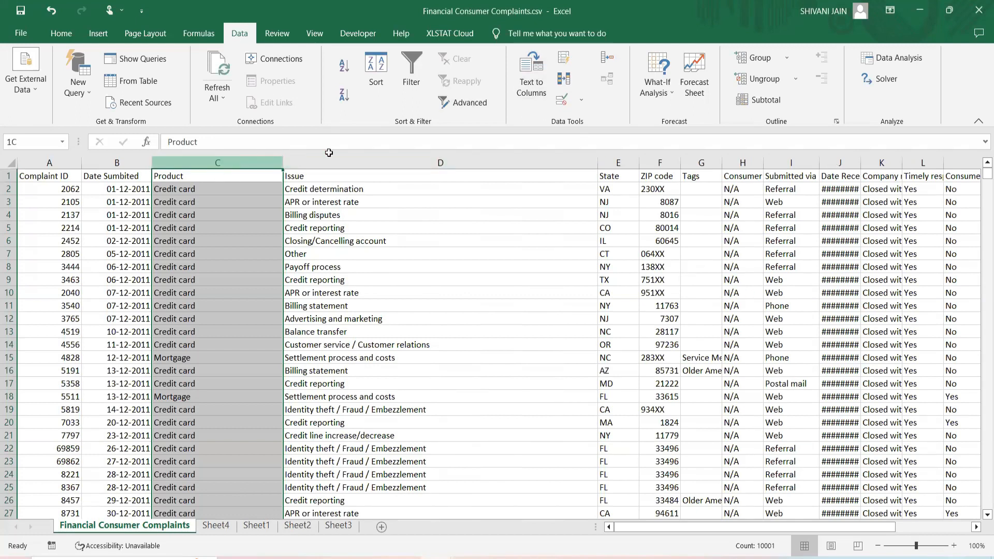
pyautogui.hotkey('shift', 'Right')
pyautogui.hotkey('ctrl', 'c')
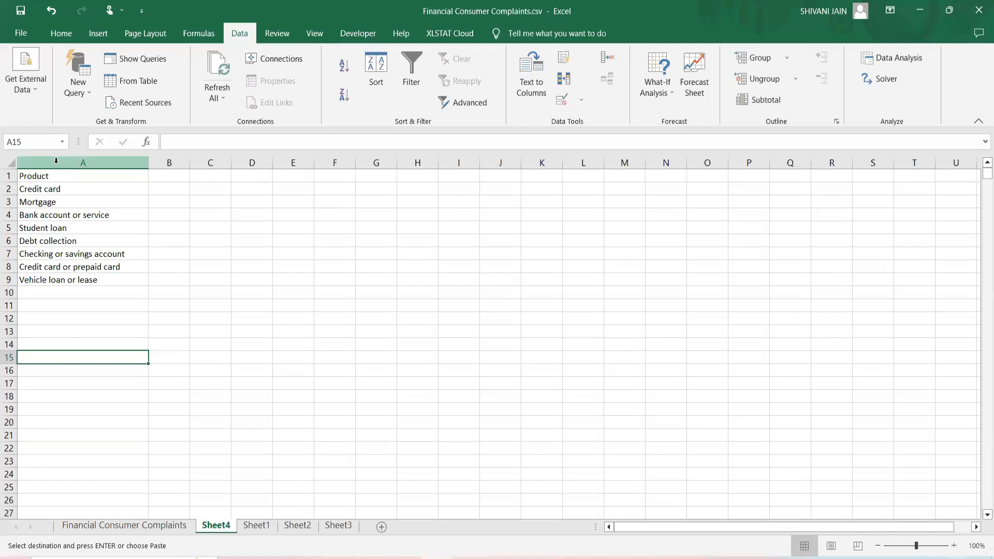
pyautogui.rightClick(57, 164)
pyautogui.click(85, 246)
pyautogui.click(284, 281)
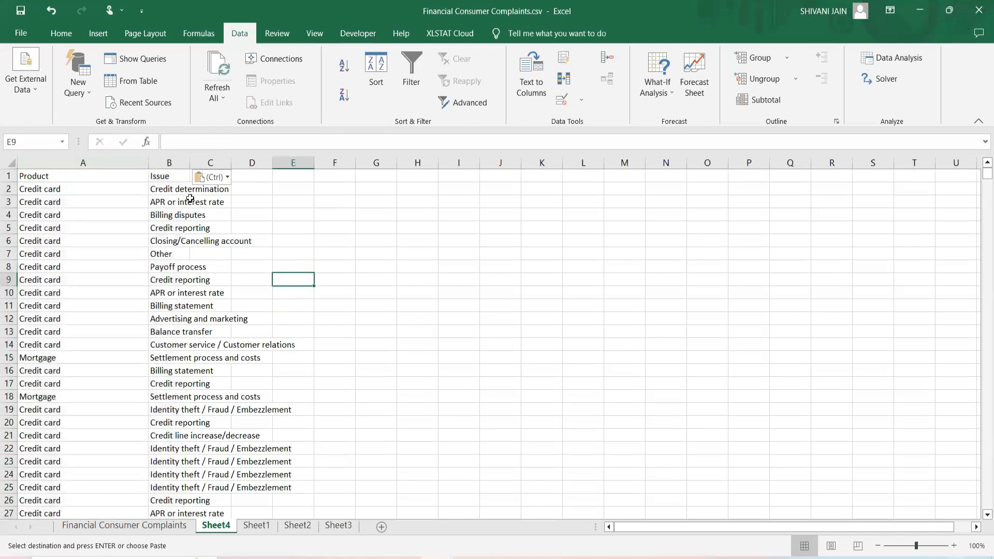
pyautogui.doubleClick(190, 161)
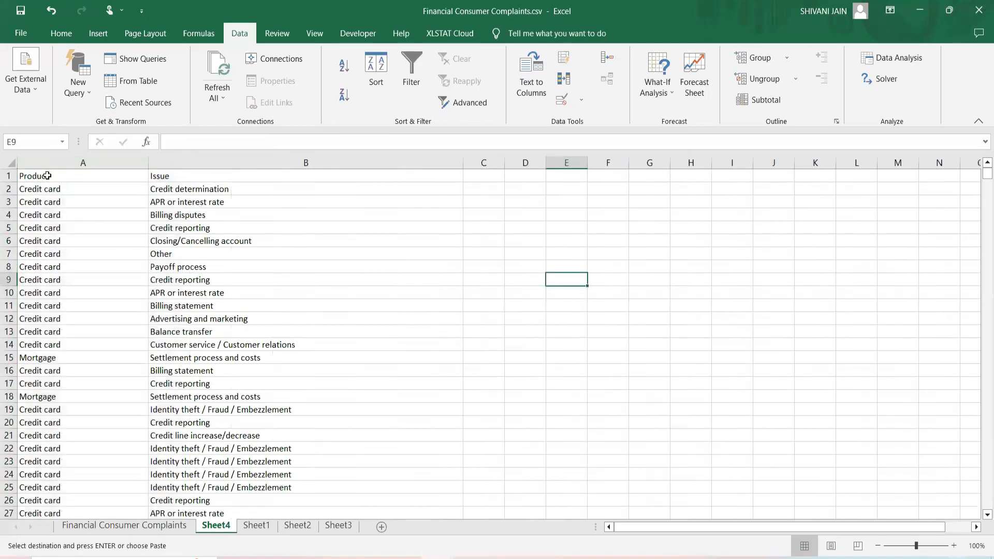
# Step: Compare rows across the Product and Issue columns to examine which product-issue combinations are unique and which repeat
pyautogui.click(45, 175)
pyautogui.click(185, 176)
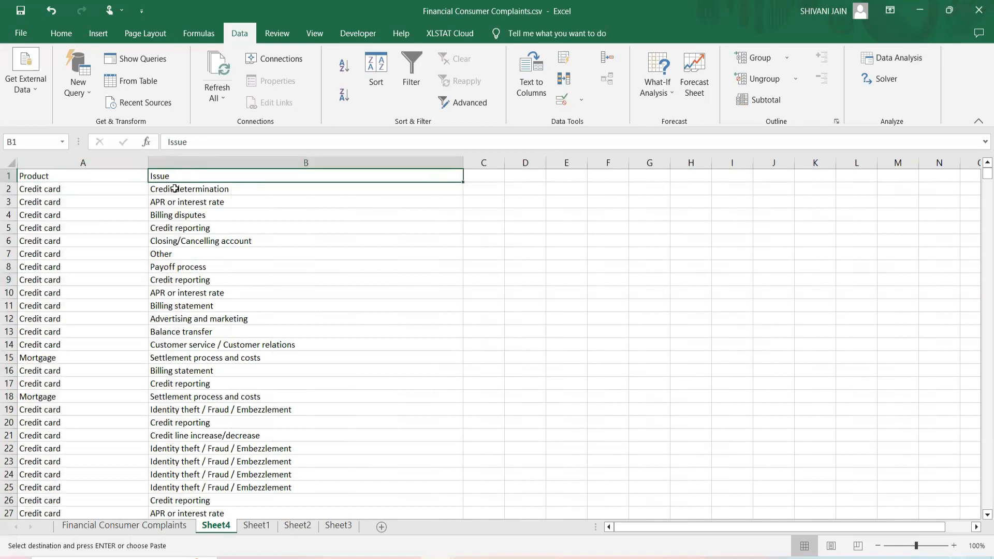
pyautogui.click(77, 161)
pyautogui.click(96, 262)
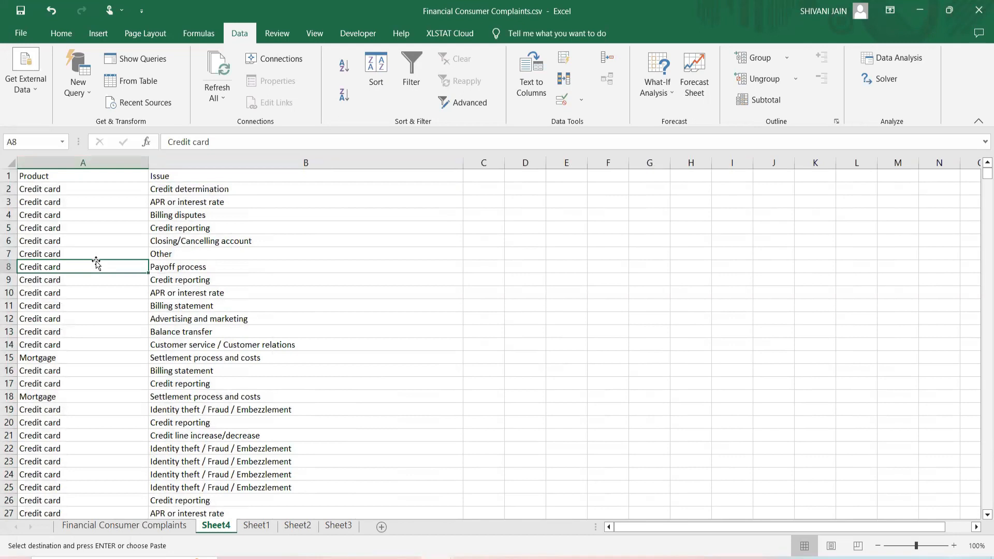
pyautogui.moveTo(47, 189); pyautogui.dragTo(209, 189)
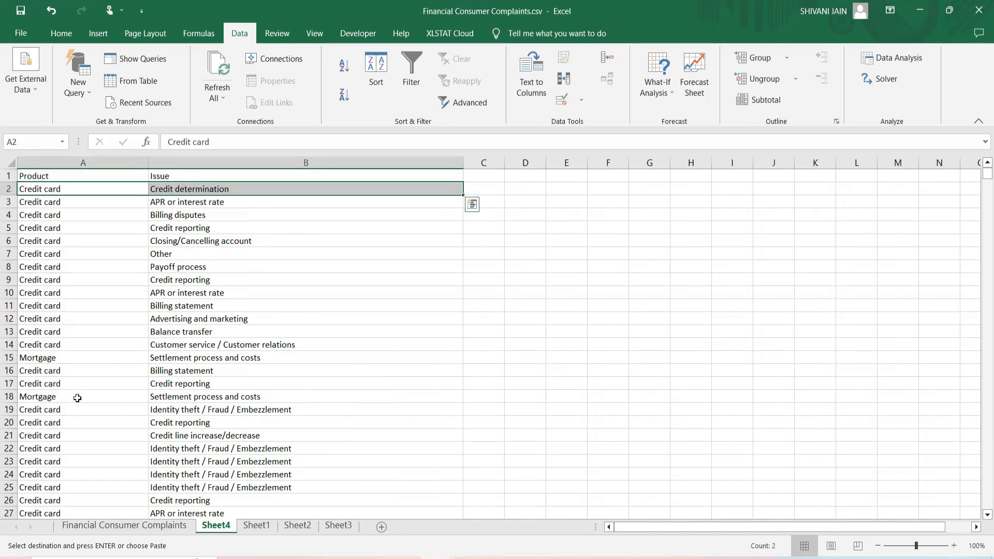
pyautogui.moveTo(54, 422); pyautogui.dragTo(201, 418)
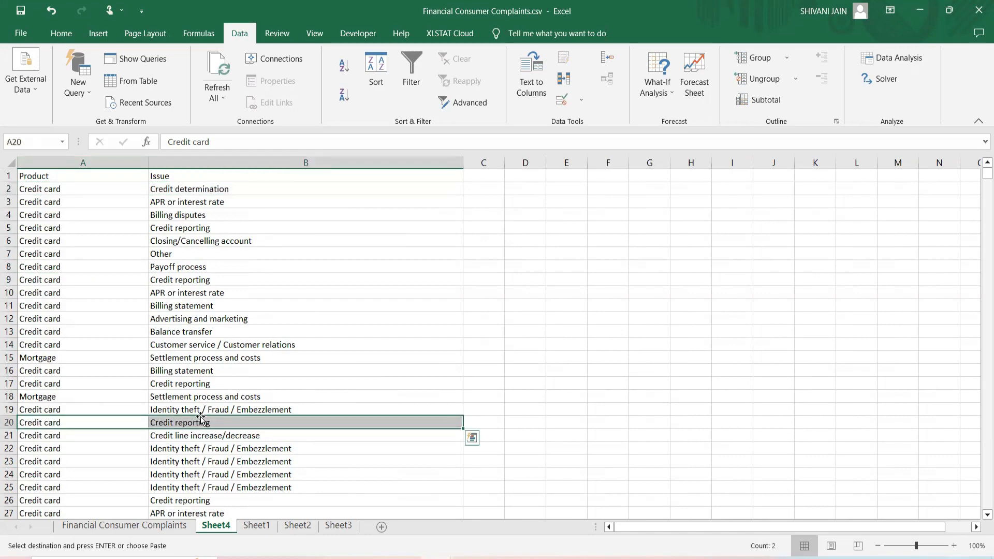
pyautogui.scroll(-2, 201, 418)
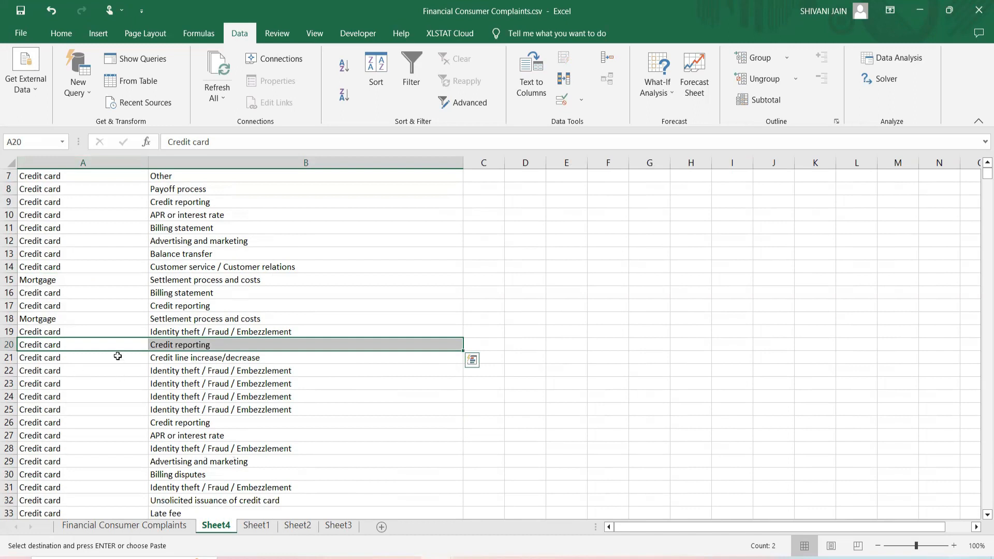
pyautogui.keyDown('ctrl'); pyautogui.click(8, 306); pyautogui.keyUp('ctrl')
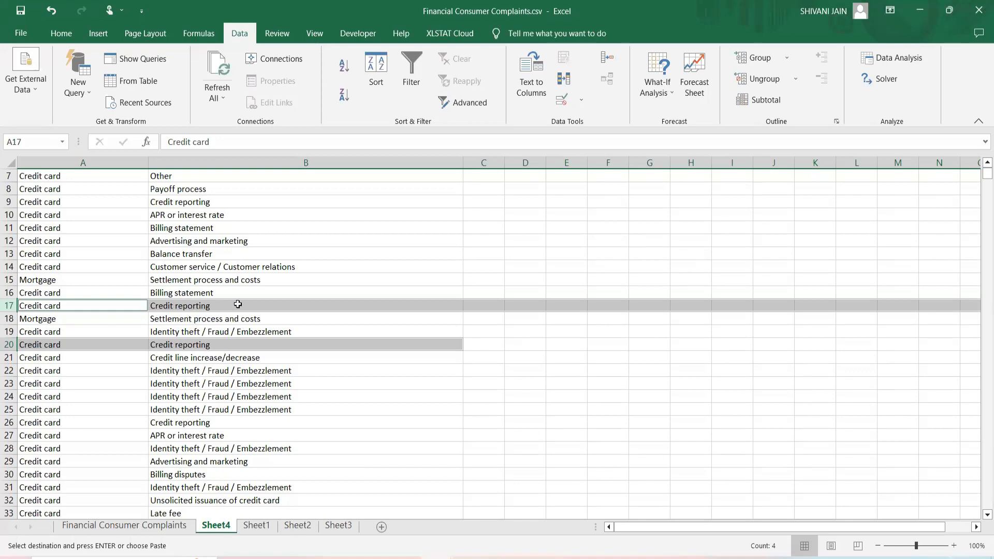
pyautogui.click(230, 357)
pyautogui.scroll(-2, 231, 357)
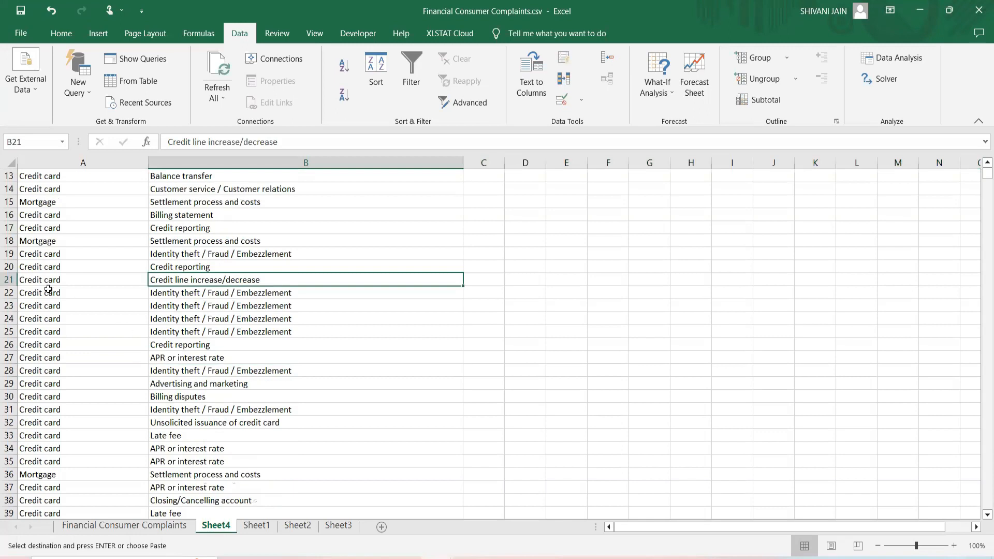
pyautogui.moveTo(9, 293); pyautogui.dragTo(11, 331)
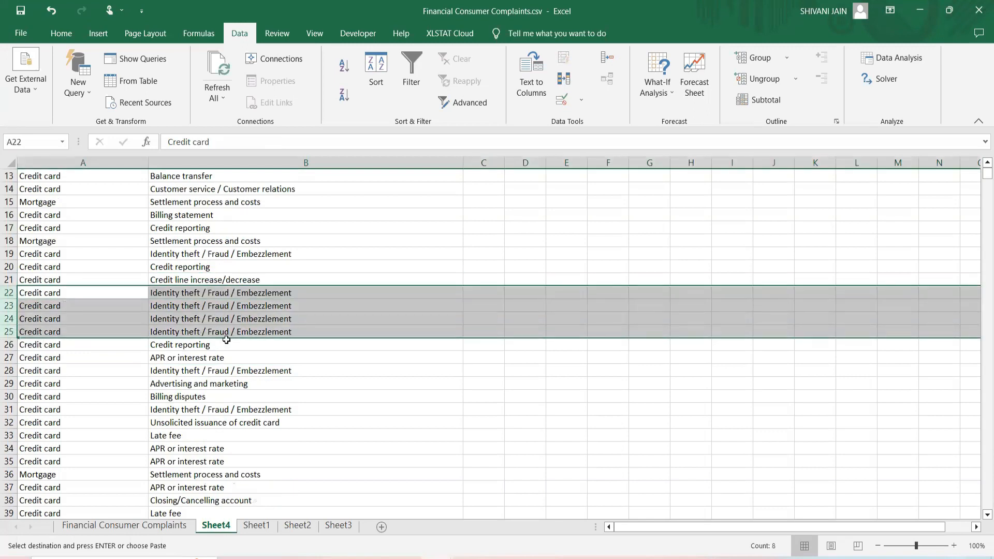
pyautogui.scroll(4, 226, 340)
pyautogui.click(96, 219)
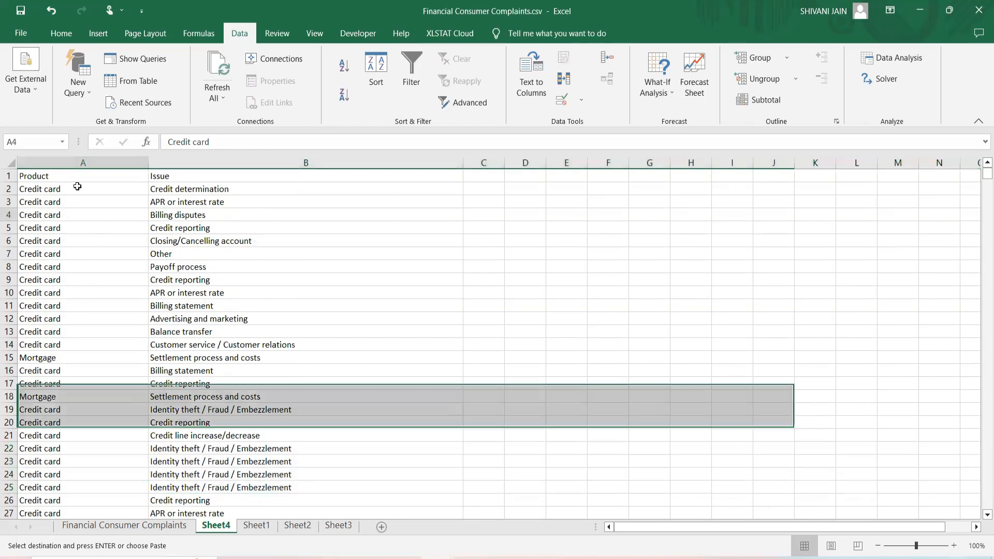
pyautogui.moveTo(61, 164); pyautogui.dragTo(180, 166)
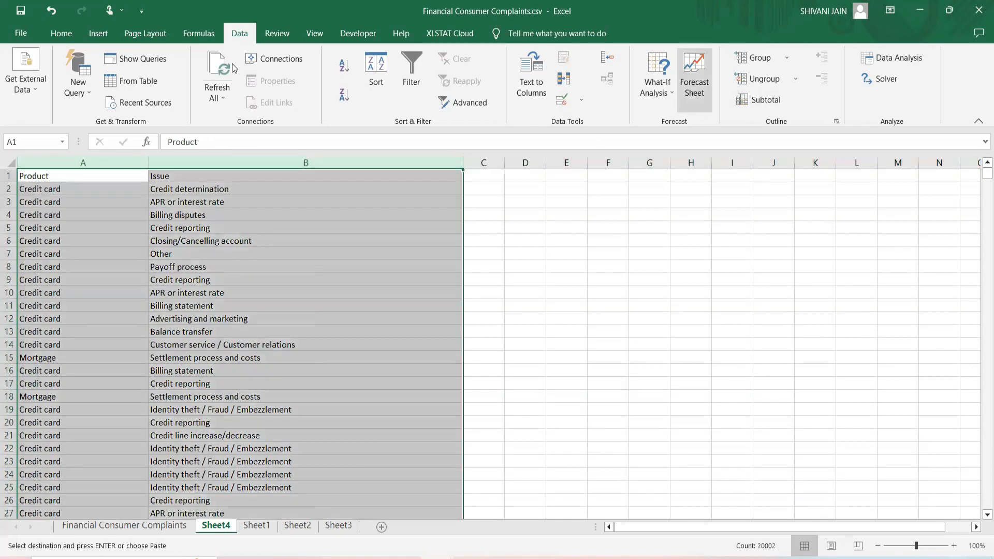
pyautogui.click(70, 31)
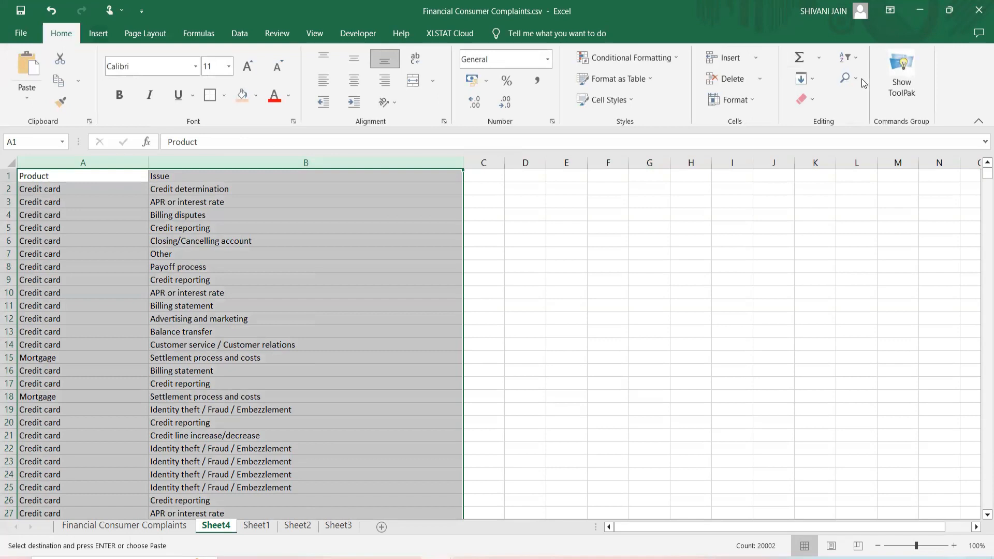
pyautogui.click(852, 59)
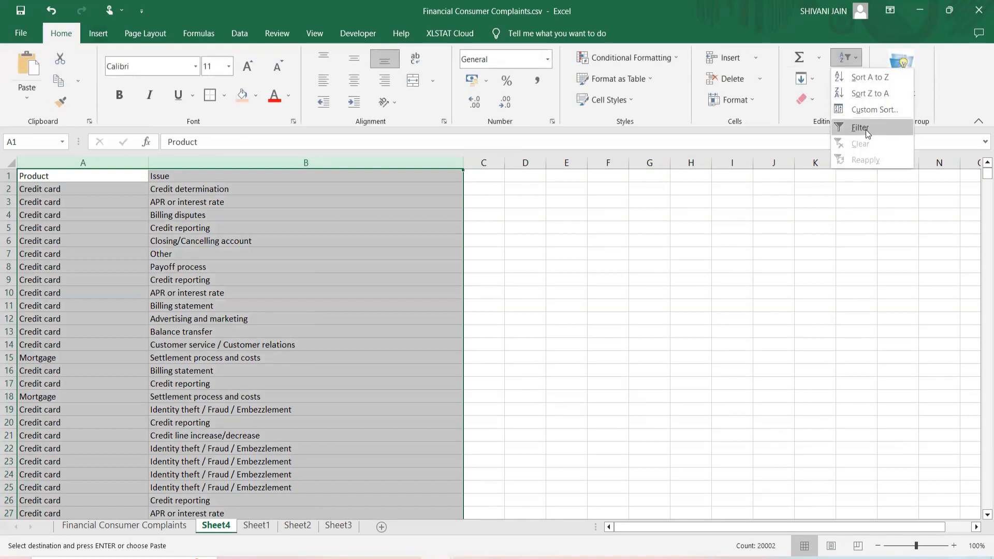
pyautogui.press('Escape')
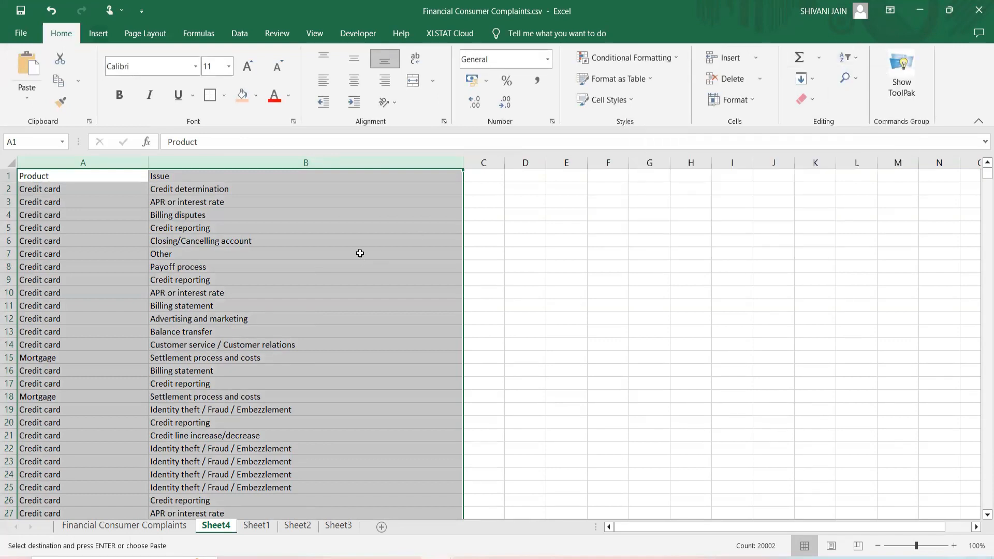
pyautogui.click(359, 253)
# Step: Remove rows with duplicate Product and Issue combinations from columns A and B, treating the first row as headers, and review the remaining rows
pyautogui.moveTo(65, 163); pyautogui.dragTo(306, 162)
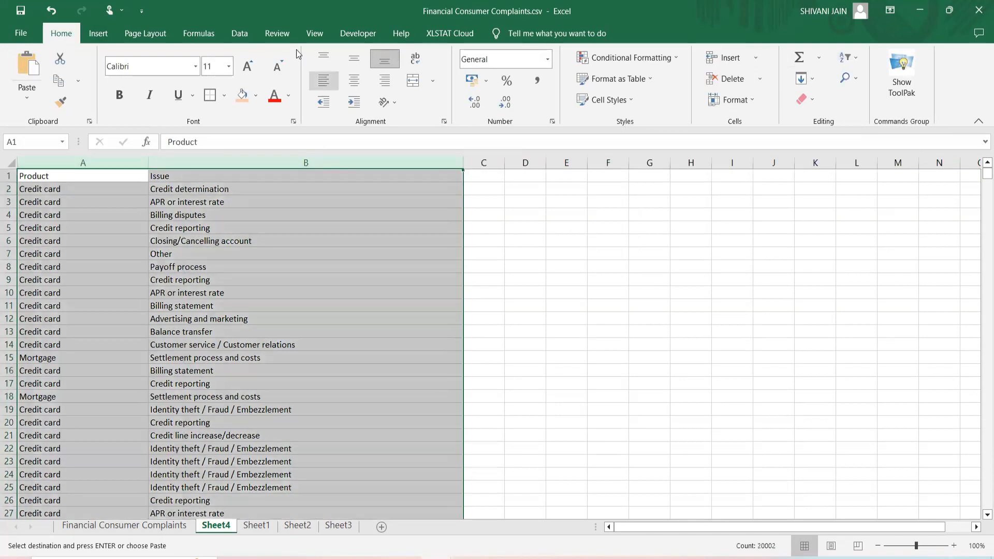
pyautogui.click(239, 33)
pyautogui.click(569, 82)
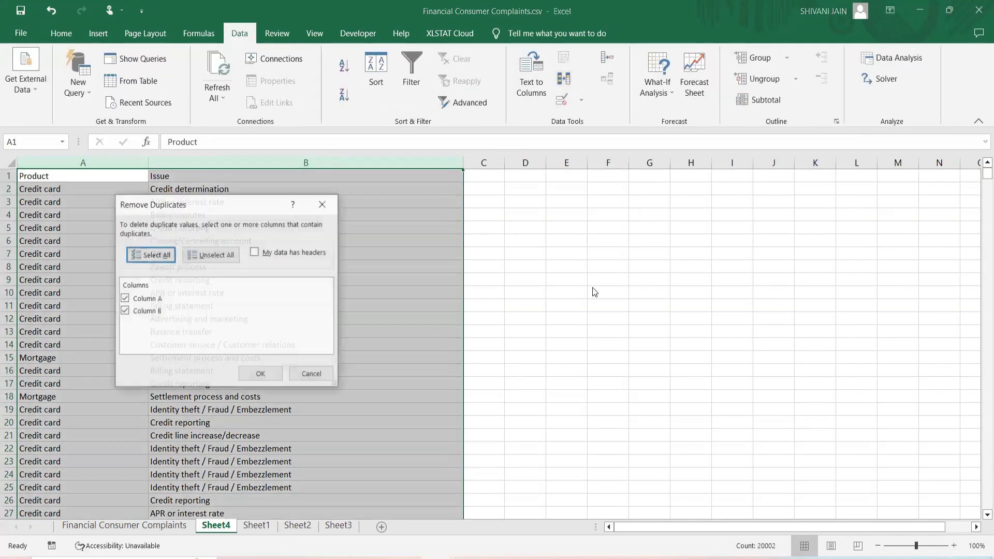
pyautogui.click(256, 252)
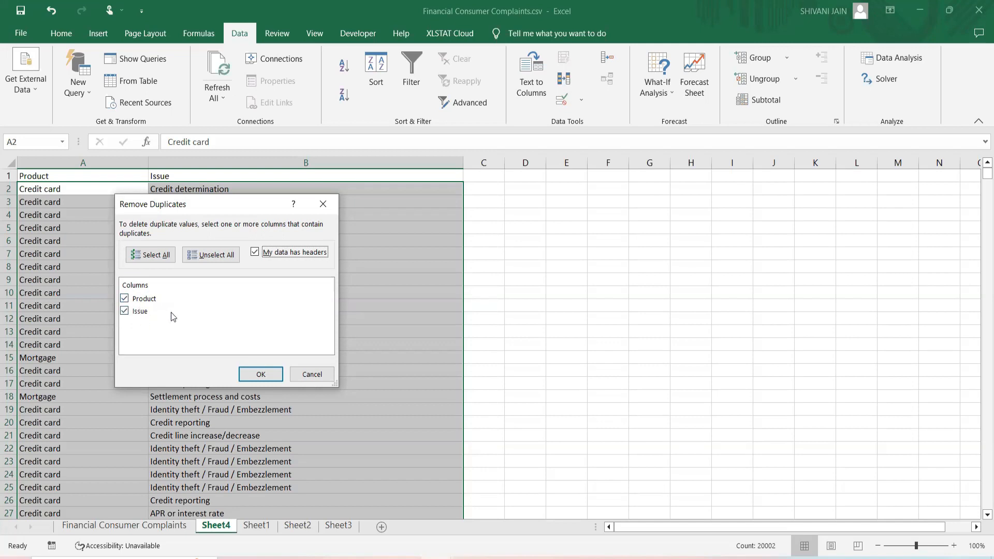
pyautogui.click(260, 375)
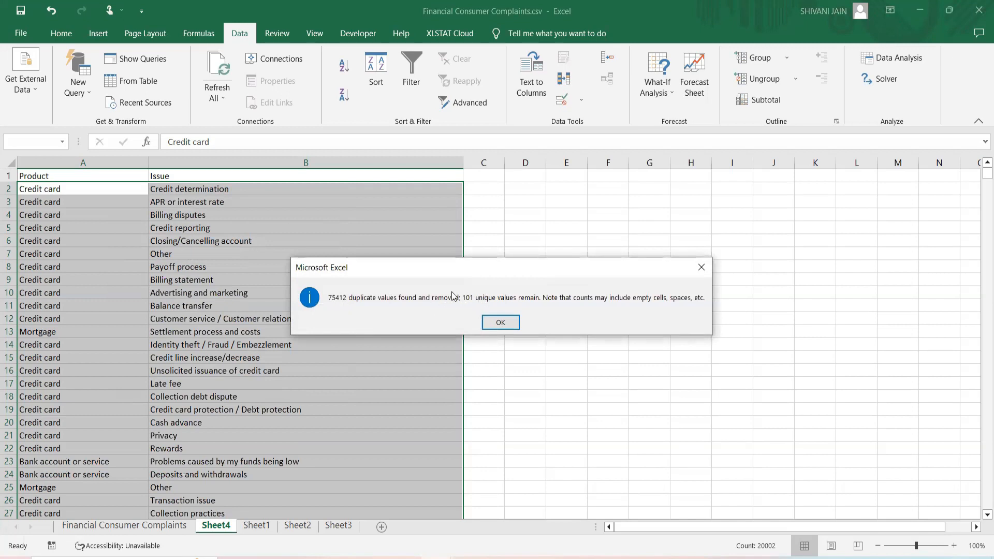
pyautogui.click(500, 322)
pyautogui.click(202, 358)
pyautogui.scroll(-20, 192, 372)
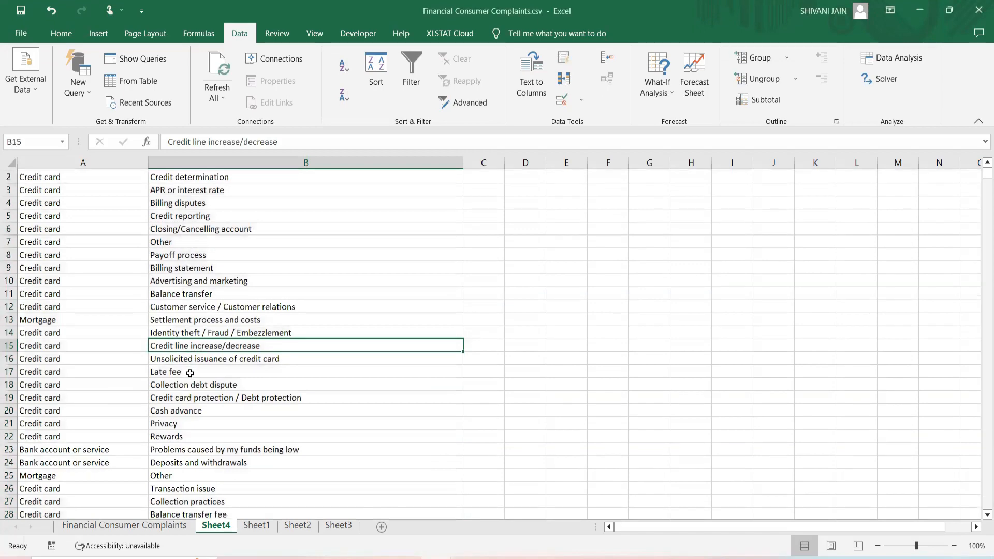
pyautogui.scroll(-5, 190, 377)
pyautogui.scroll(20, 187, 377)
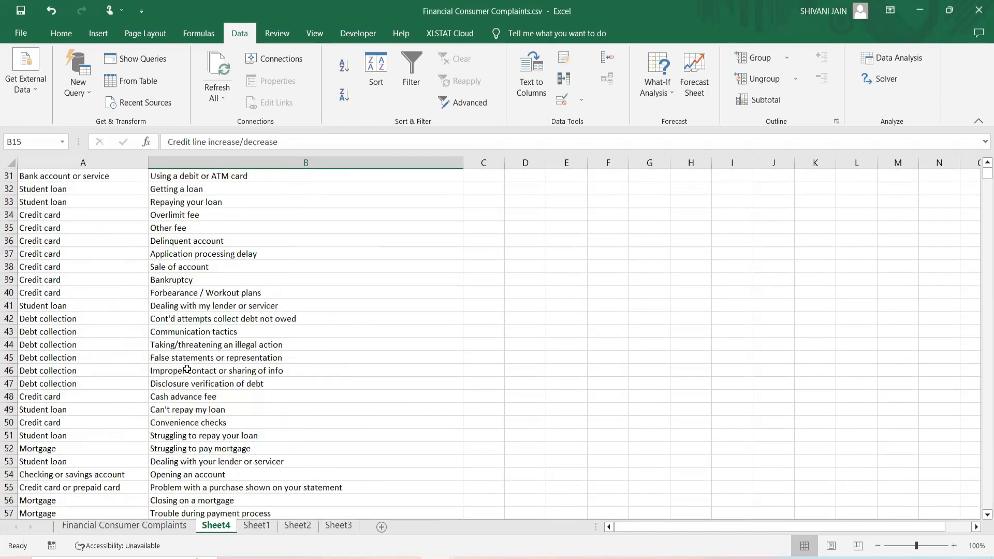